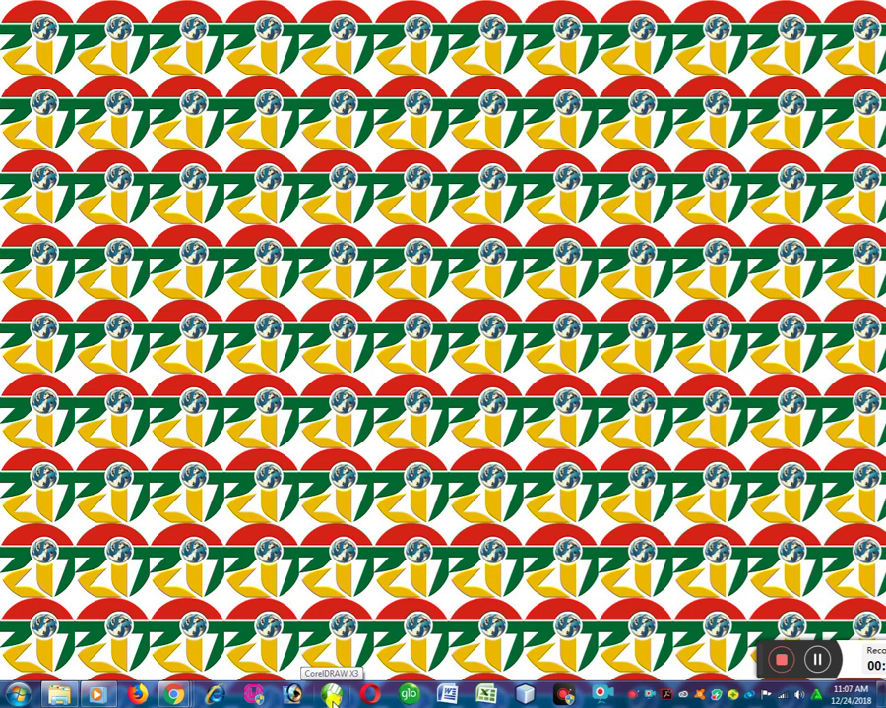
click(18, 694)
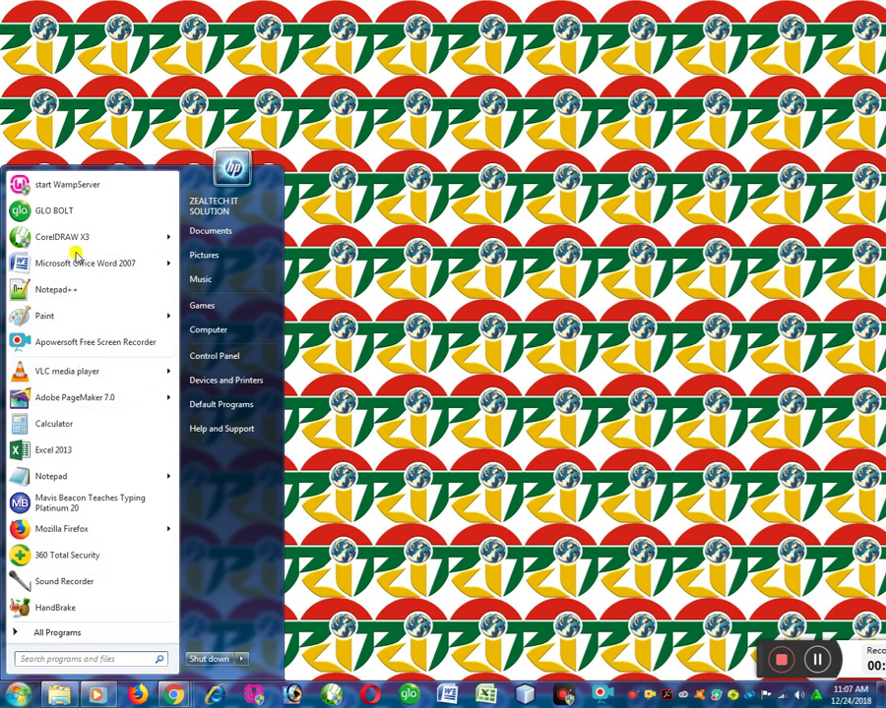
mouse_move(51, 240)
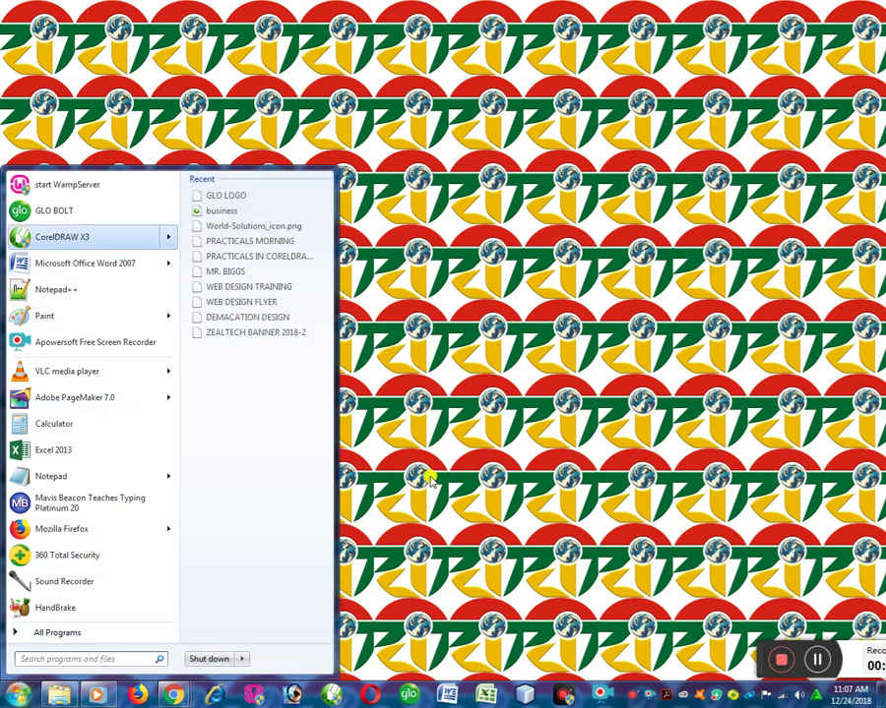
click(429, 479)
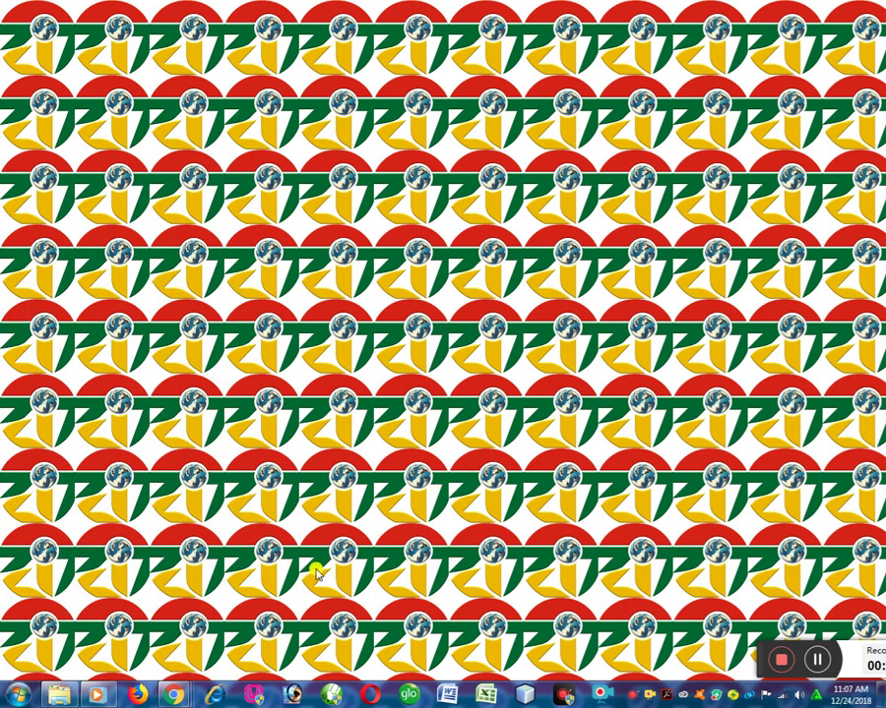
Launch CorelDRAW X3 from the CorelDRAW Graphics Suite X3 program folder.
click(15, 695)
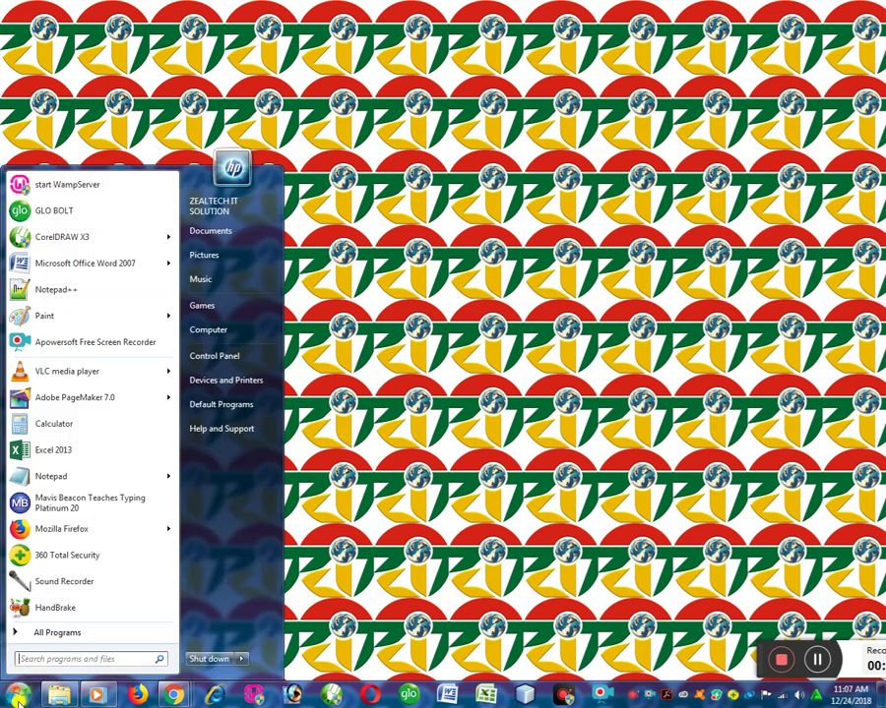
click(61, 631)
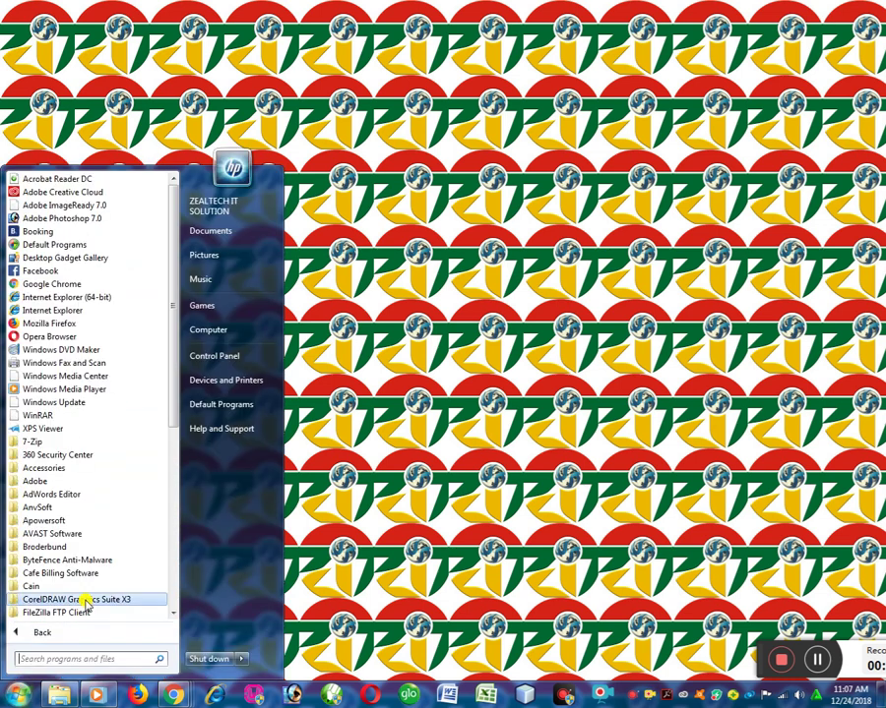
click(84, 600)
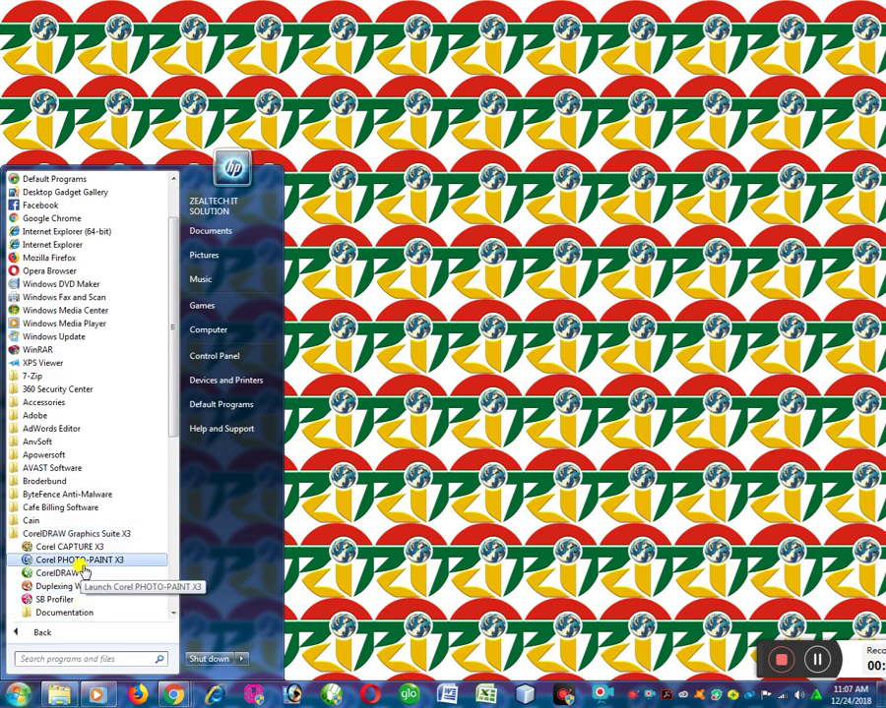
click(409, 471)
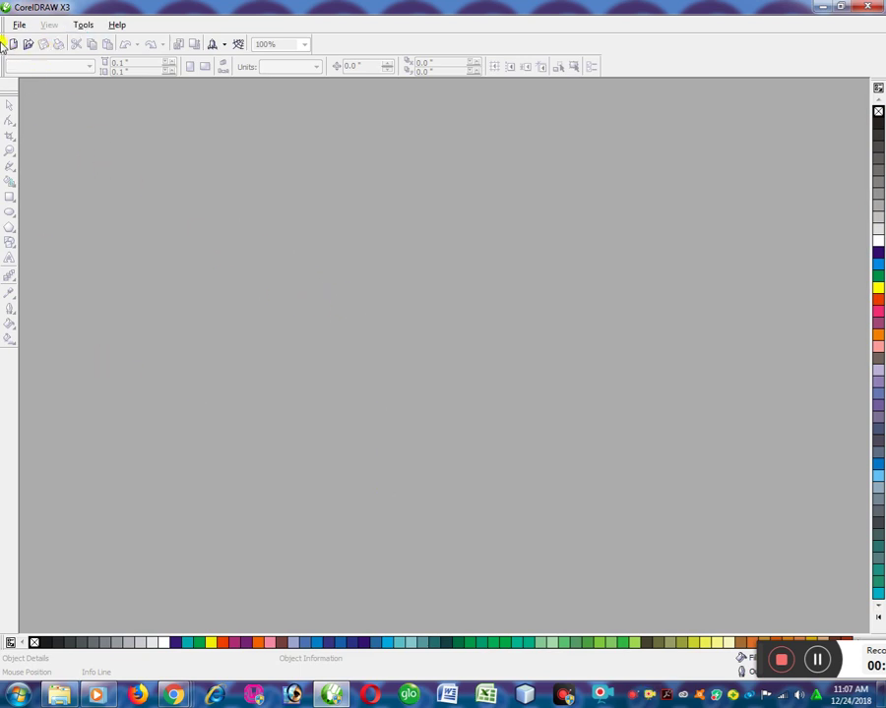
Create a new blank drawing document.
click(16, 26)
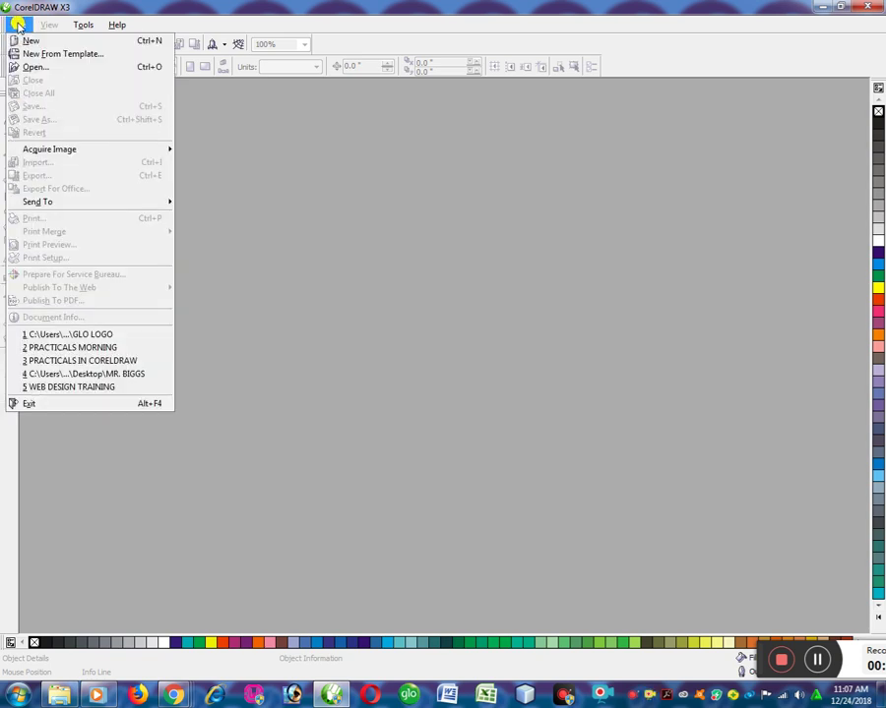
click(21, 28)
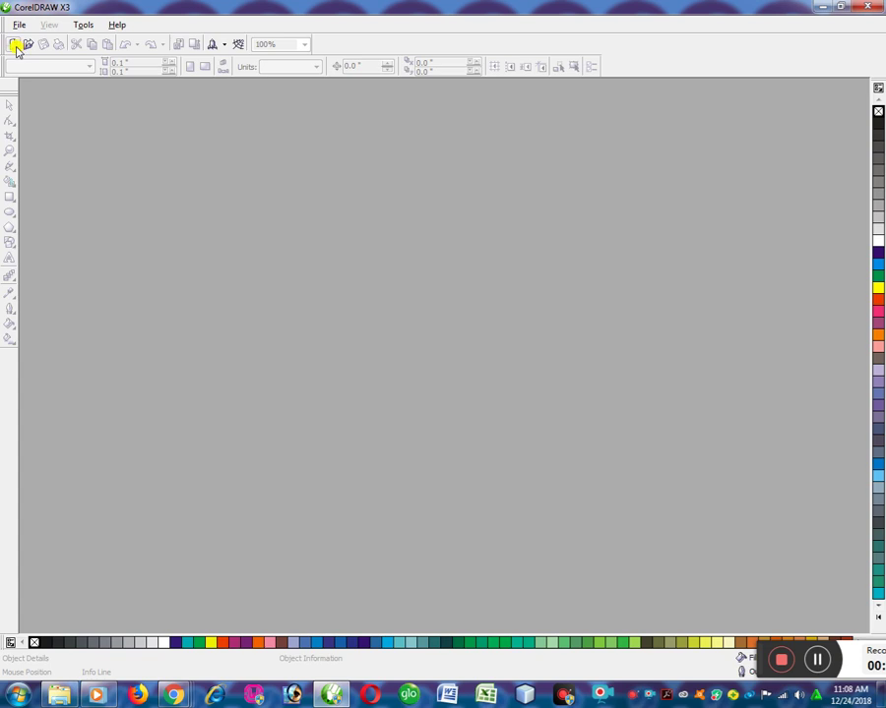
key(ctrl+n)
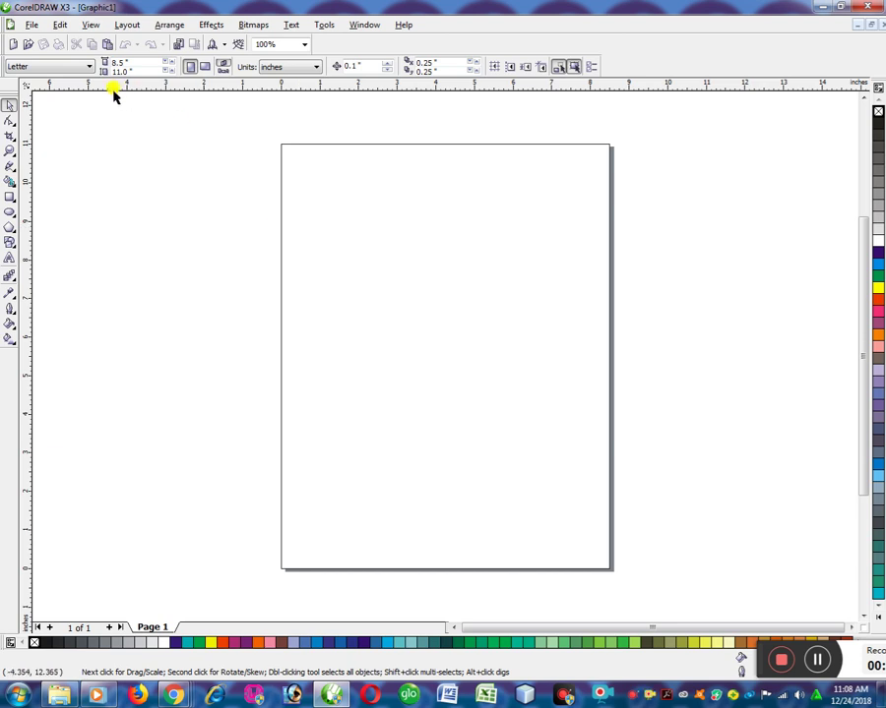
click(29, 25)
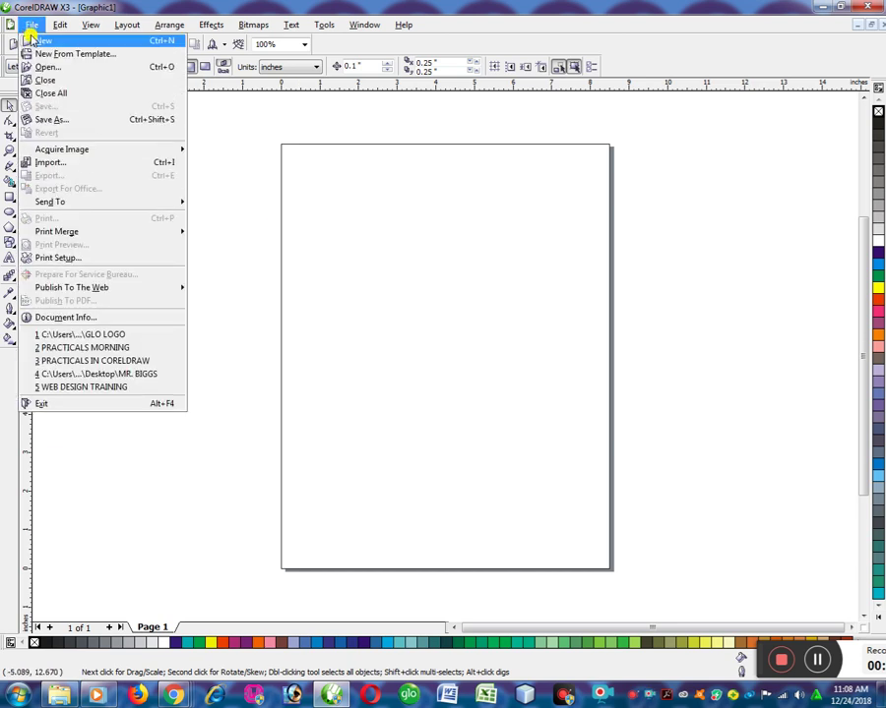
click(463, 246)
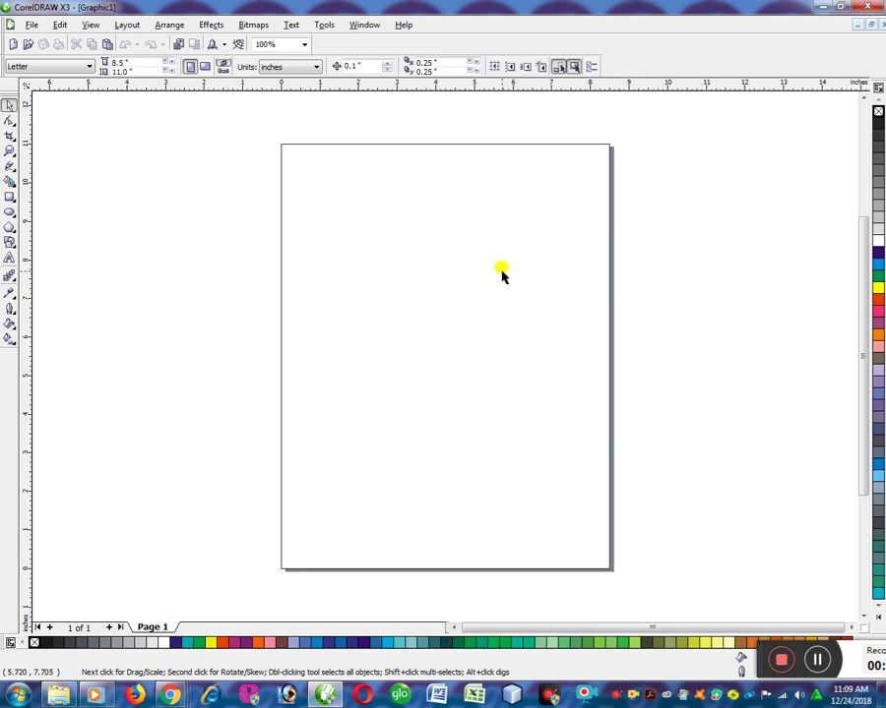
click(51, 65)
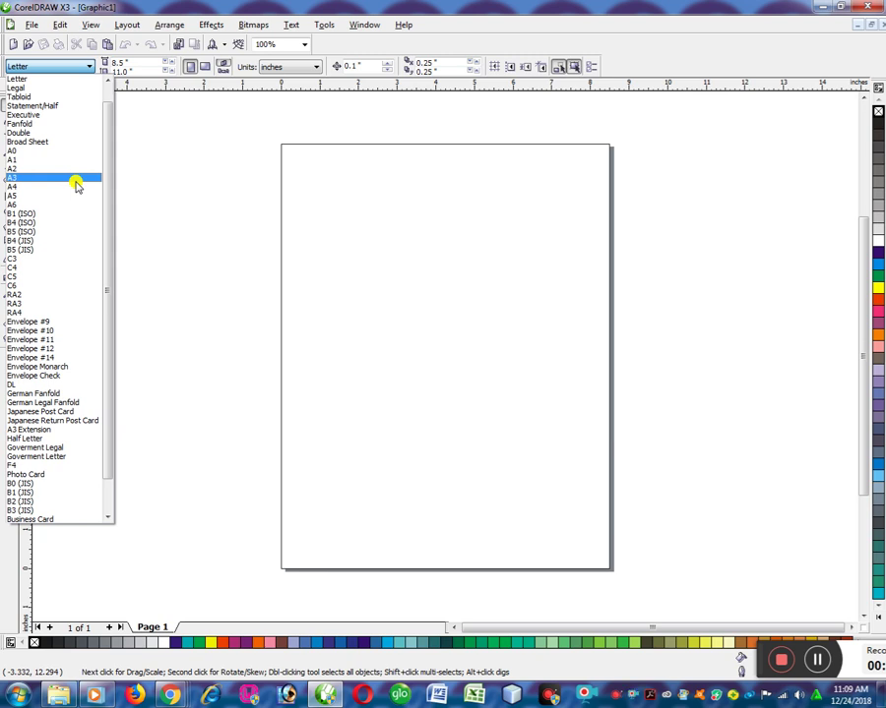
click(433, 249)
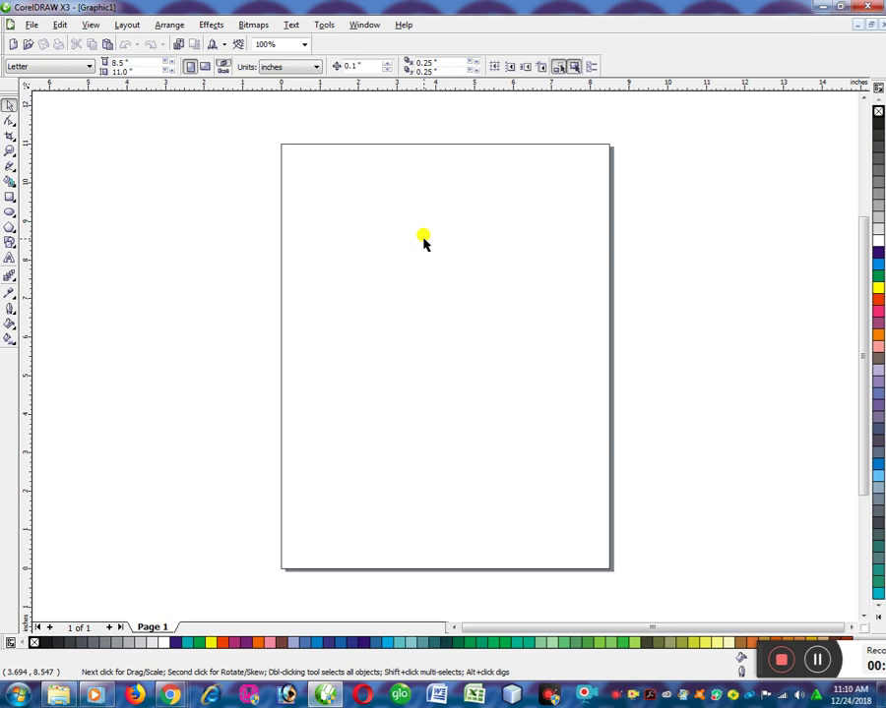
Draw a square about 3.73 inches wide in the upper half of the page and shift it slightly toward the page centre.
click(9, 197)
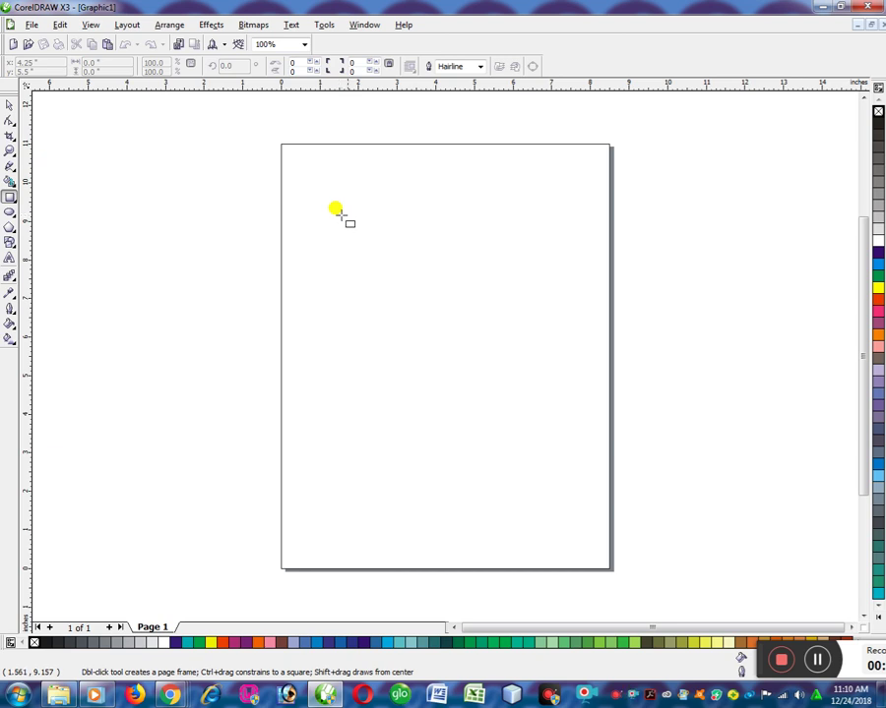
drag(349, 217, 474, 340)
drag(474, 295, 493, 310)
click(9, 102)
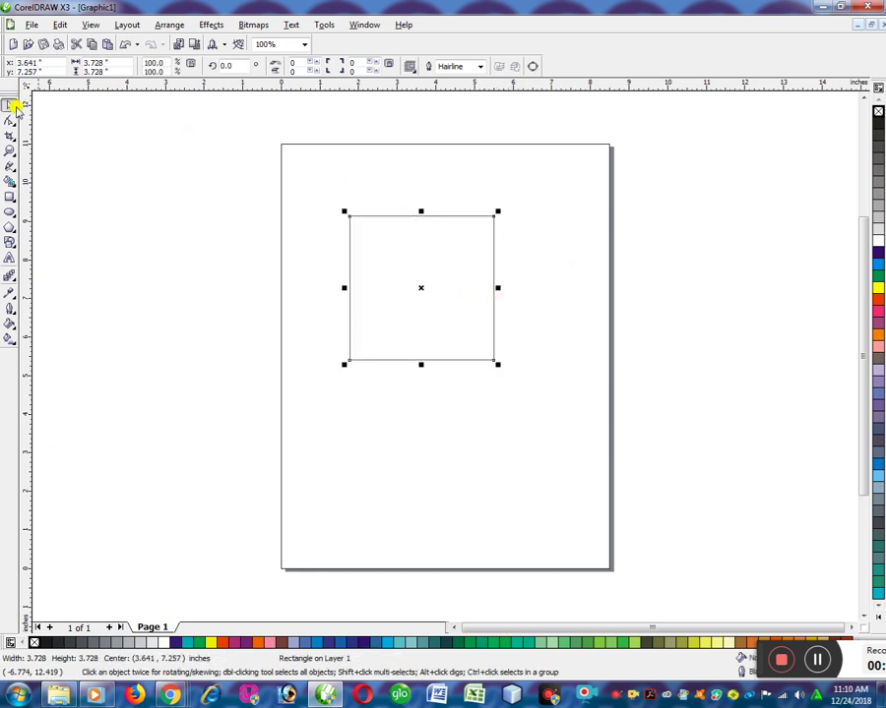
drag(419, 289, 436, 304)
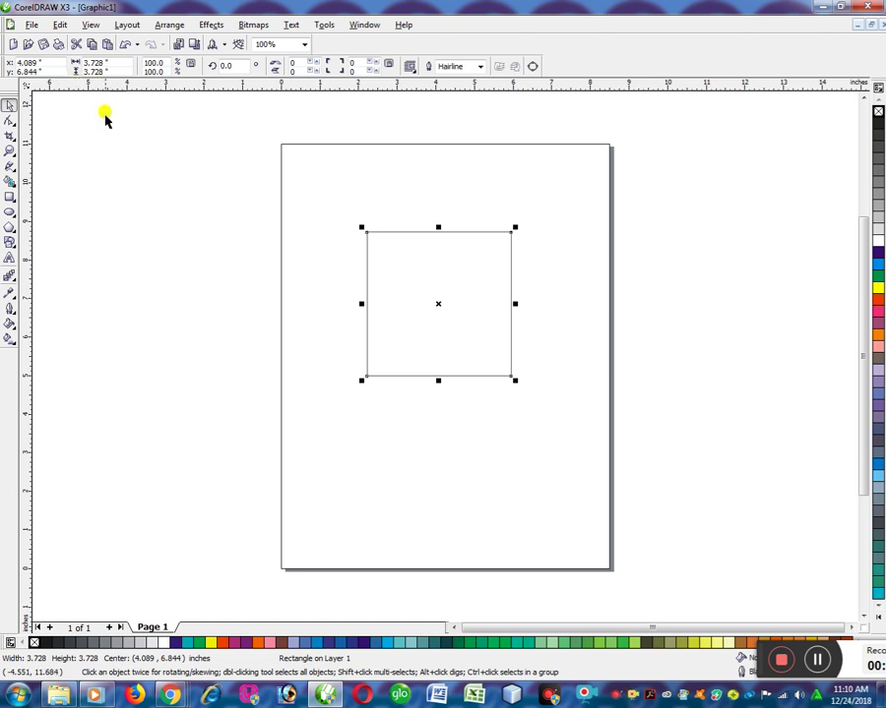
Draw a rectangle about 4.23 by 4.09 inches in the empty area left of the page, and delete it.
click(10, 196)
drag(70, 159, 233, 317)
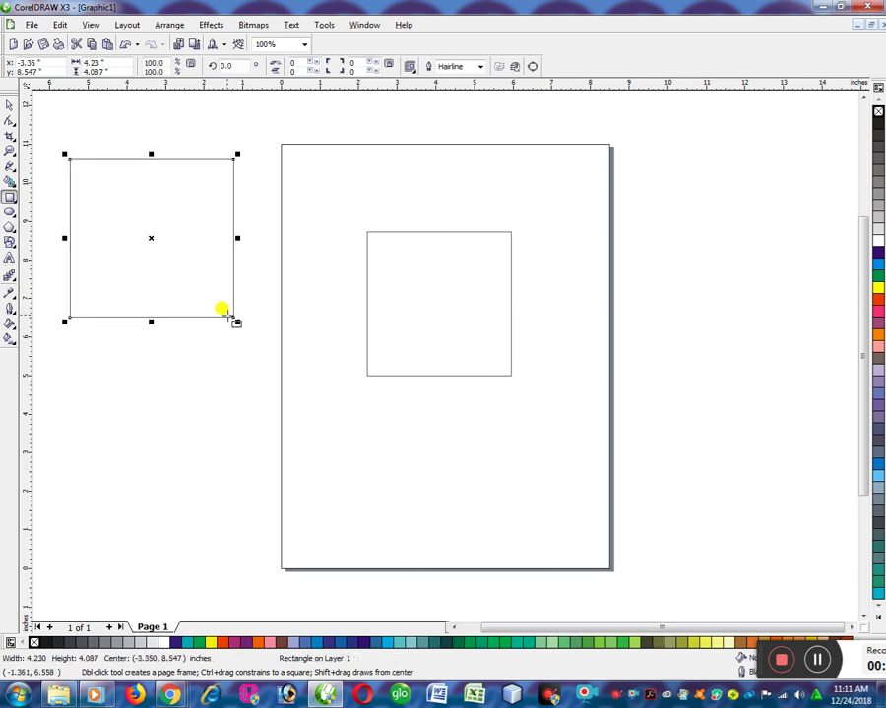
click(9, 106)
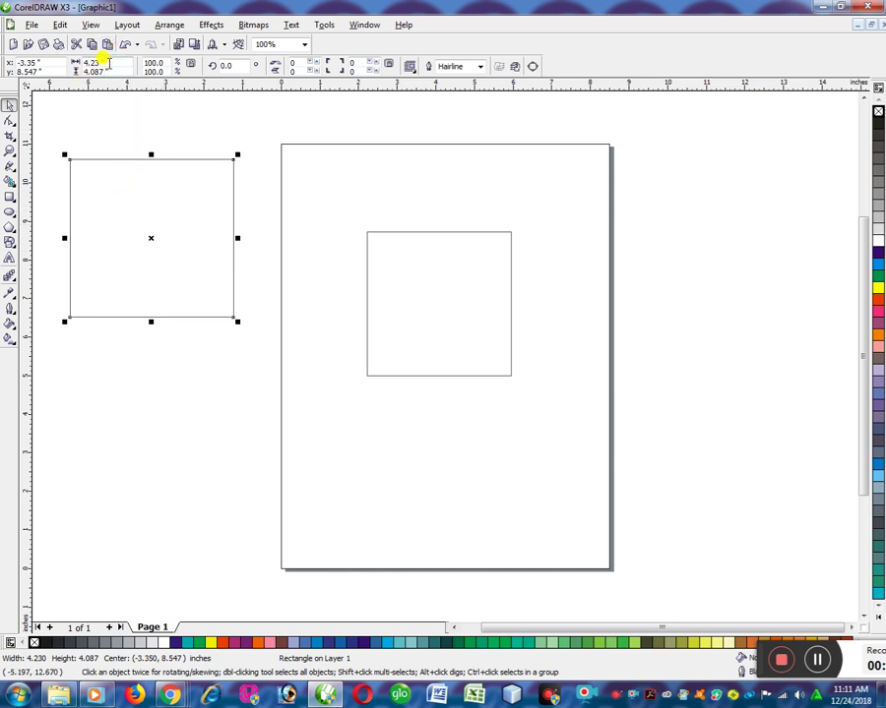
click(95, 65)
key(Delete)
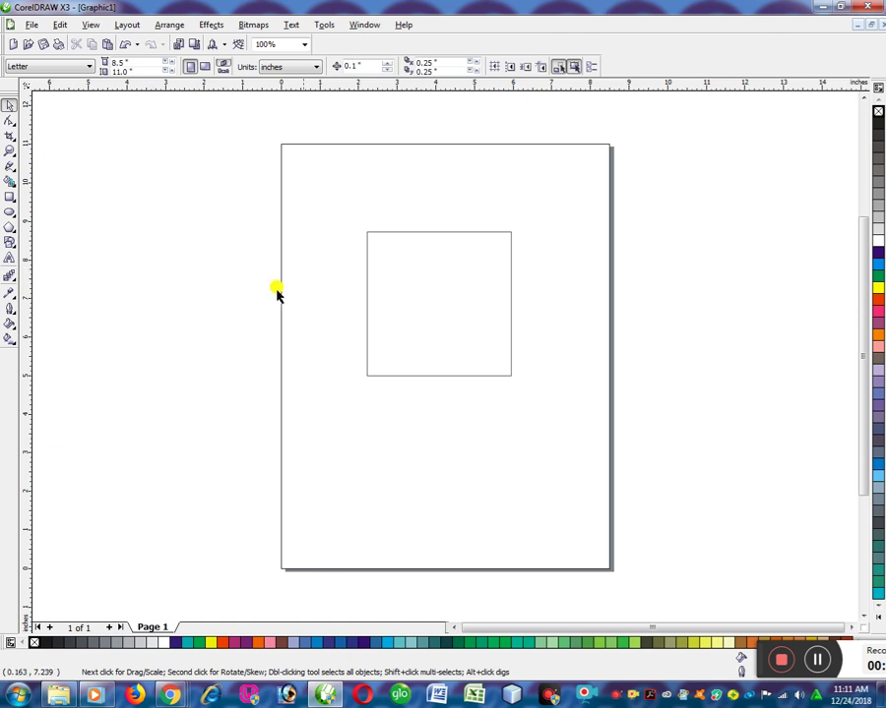
Place a horizontal guideline through the square's centre, at about 6.84 inches on the vertical ruler.
click(446, 265)
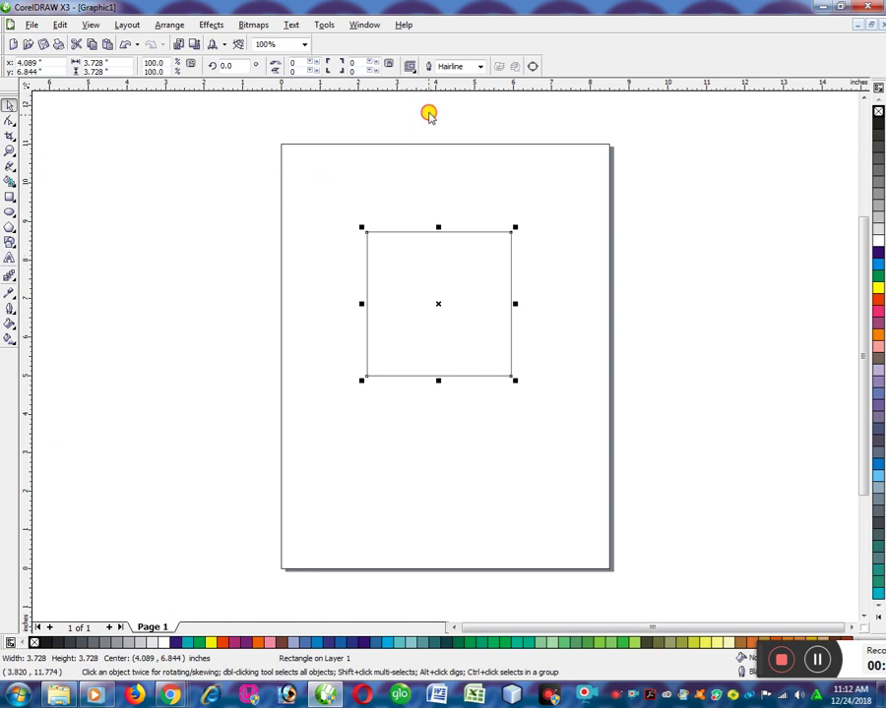
drag(435, 226, 442, 304)
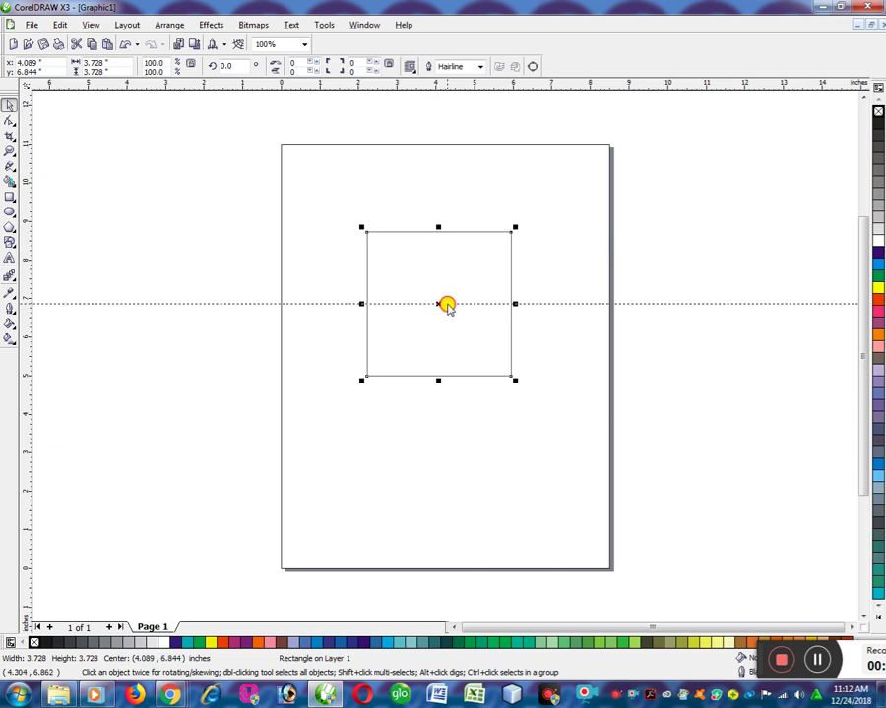
click(447, 303)
click(448, 315)
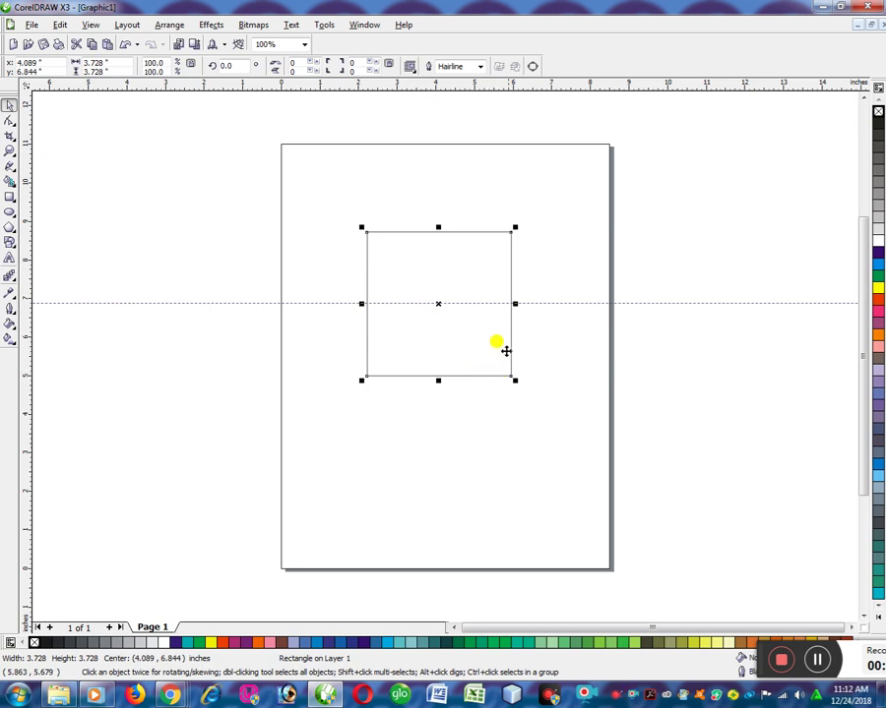
drag(529, 304, 530, 305)
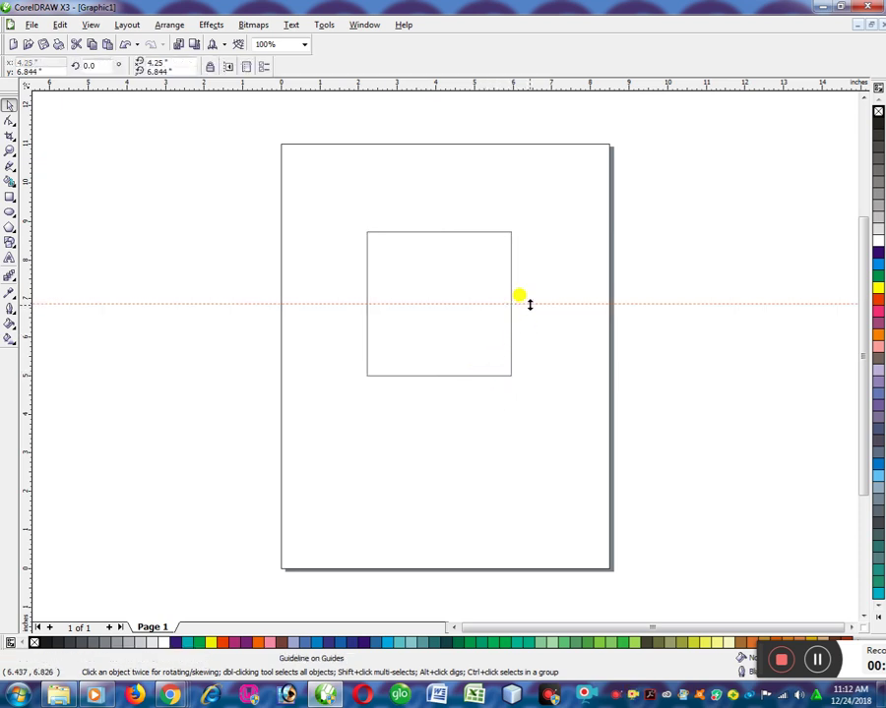
click(492, 321)
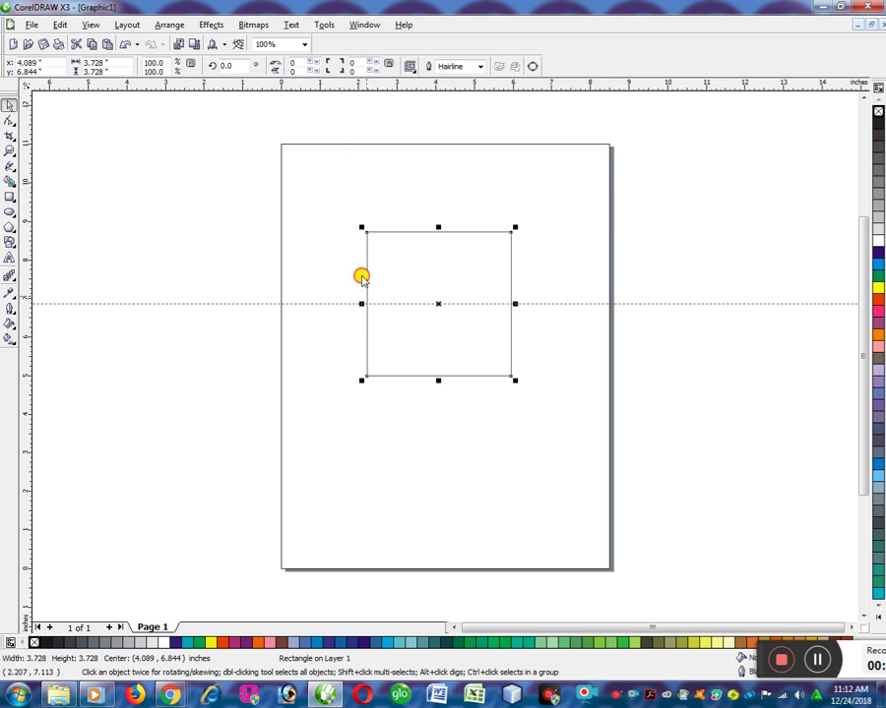
Add a vertical guideline through the square's centre, crossing the horizontal one.
drag(374, 305, 357, 86)
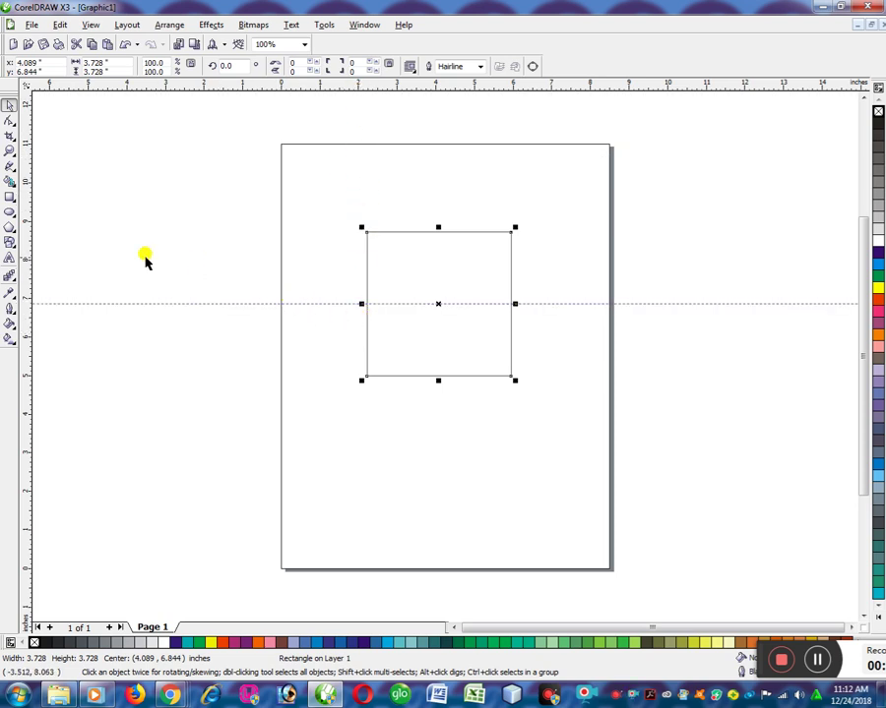
drag(31, 278, 438, 340)
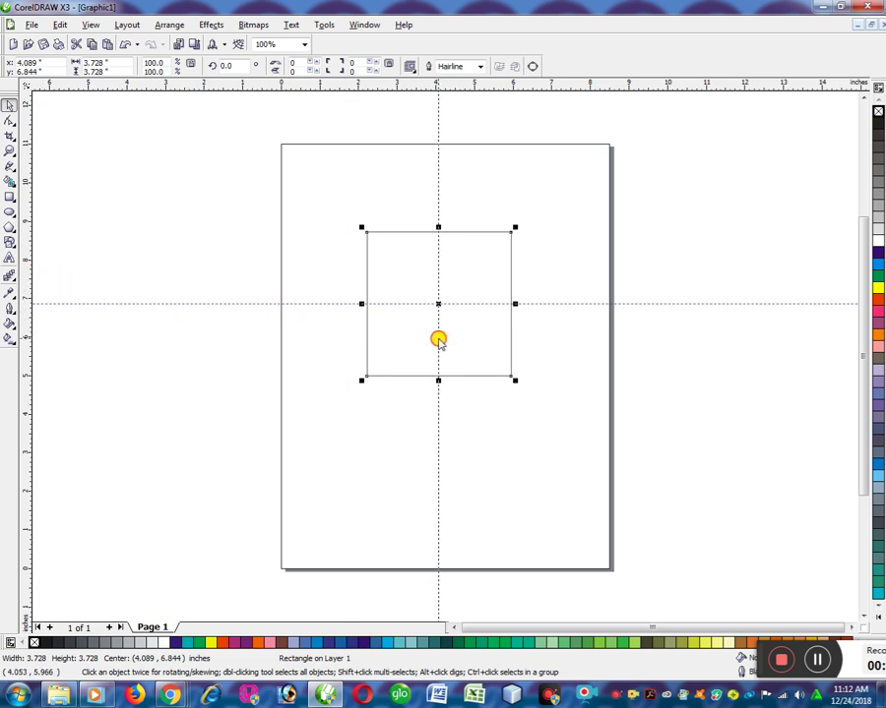
click(438, 340)
click(464, 334)
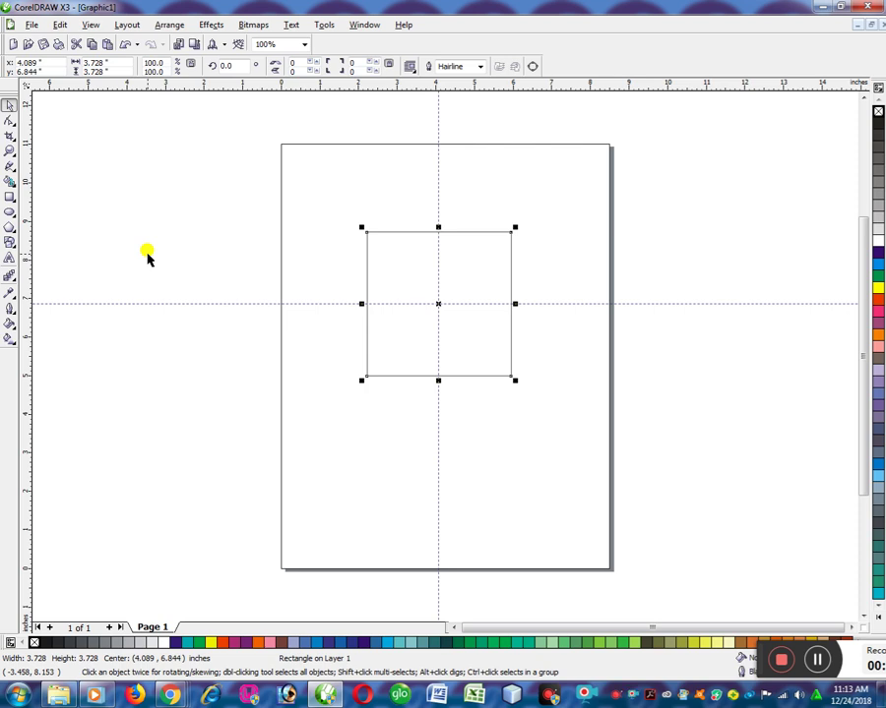
Duplicate the square with 0.25-inch horizontal and vertical offsets, and remove the copy.
key(ctrl+d)
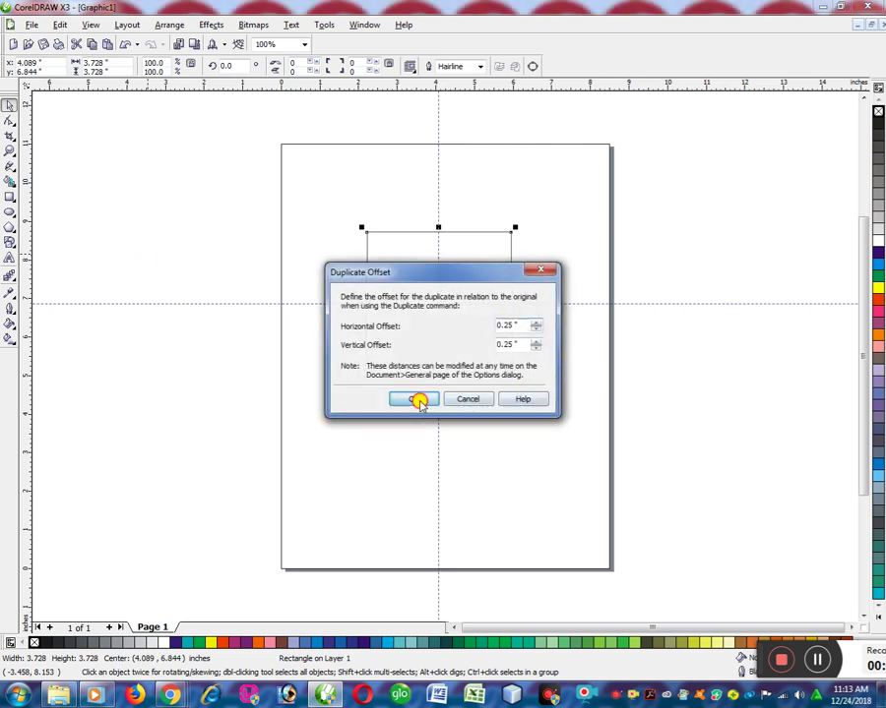
click(417, 400)
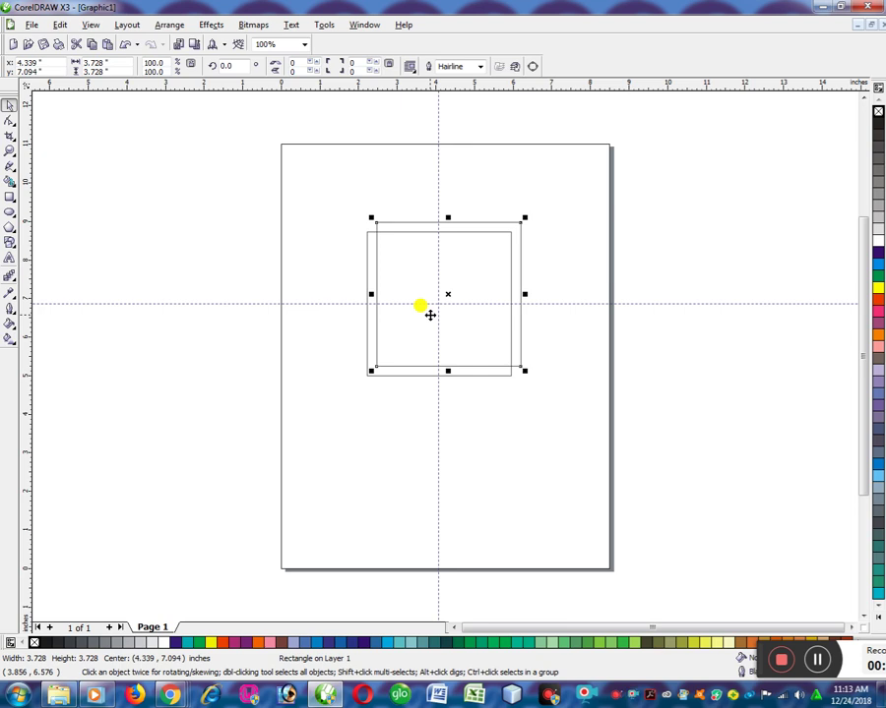
click(430, 316)
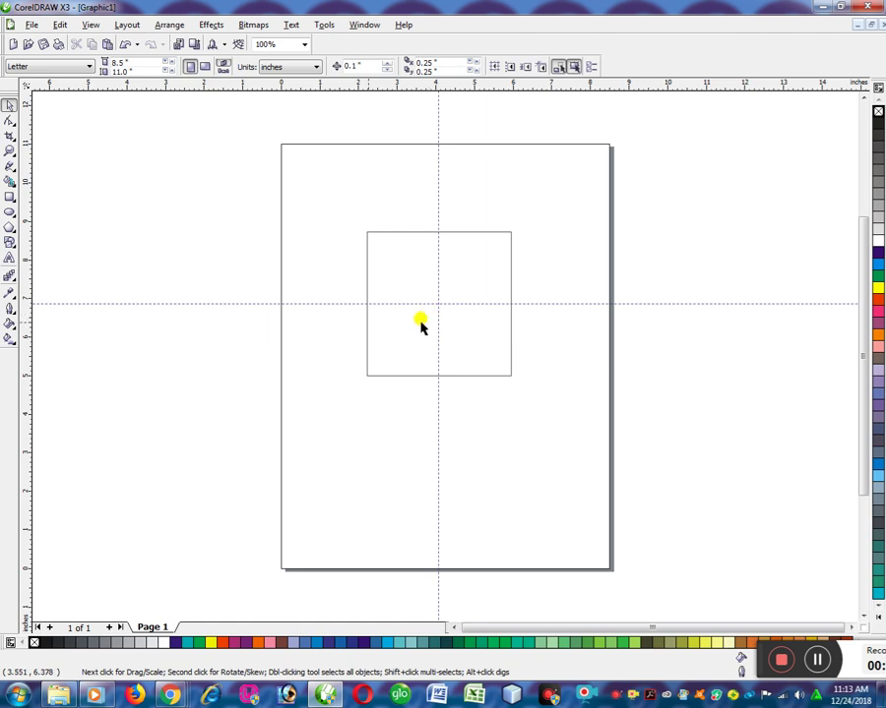
Trace a second rectangle of about 3.73 by 3.76 inches over the square, and remove it.
click(9, 196)
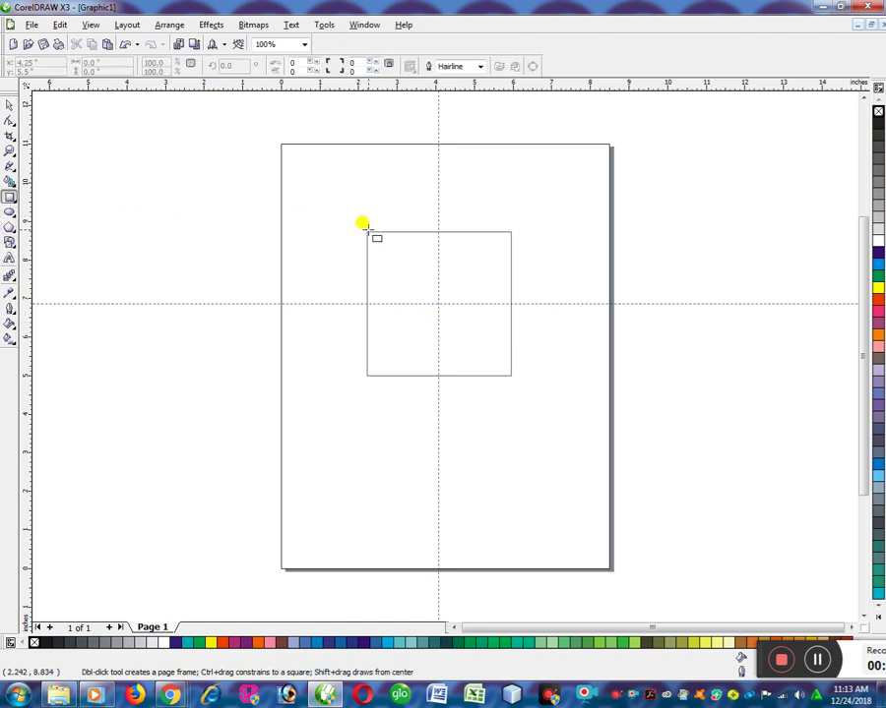
drag(364, 229, 505, 368)
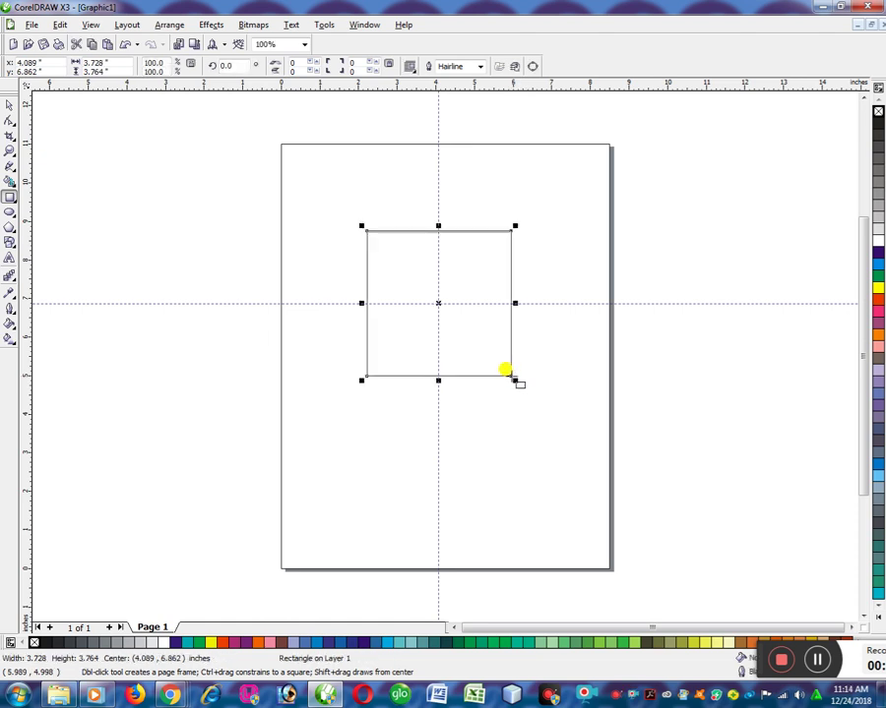
key(Escape)
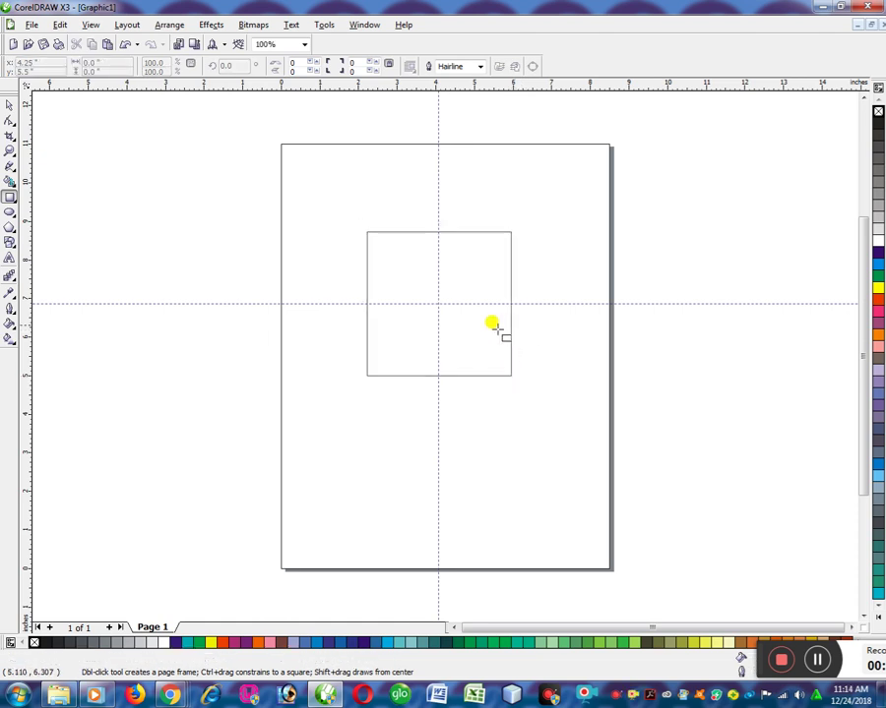
click(8, 104)
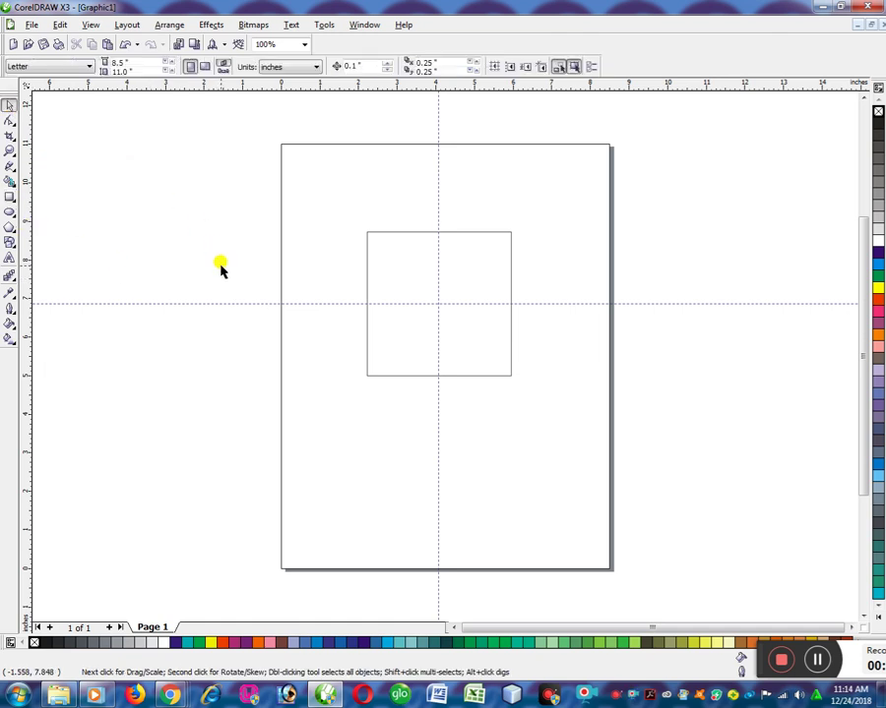
Duplicate the square and nudge the copy until it sits exactly over the original, centred on the guideline crossing.
click(462, 283)
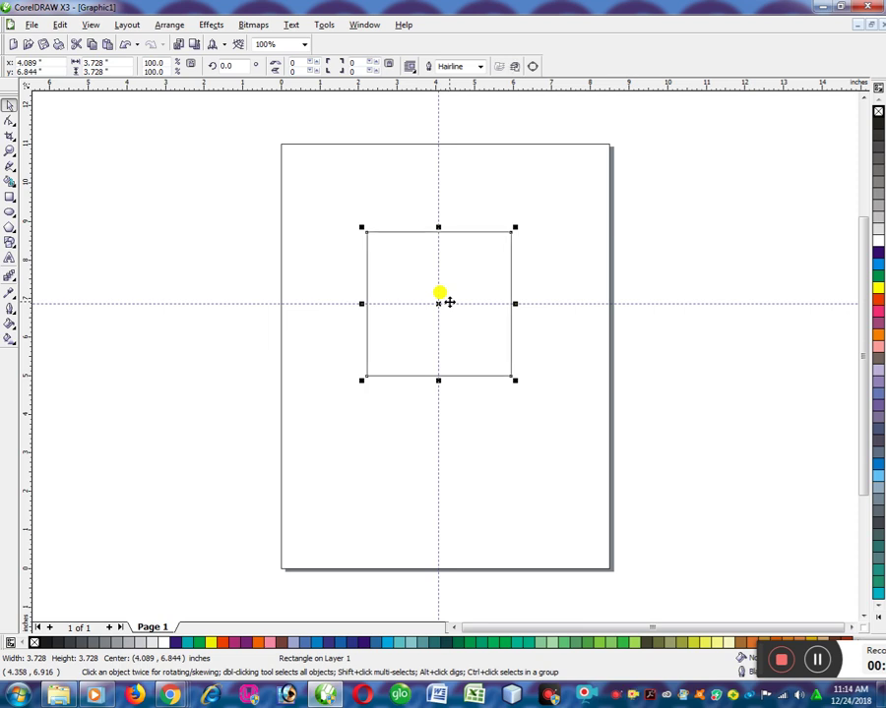
key(ctrl+d)
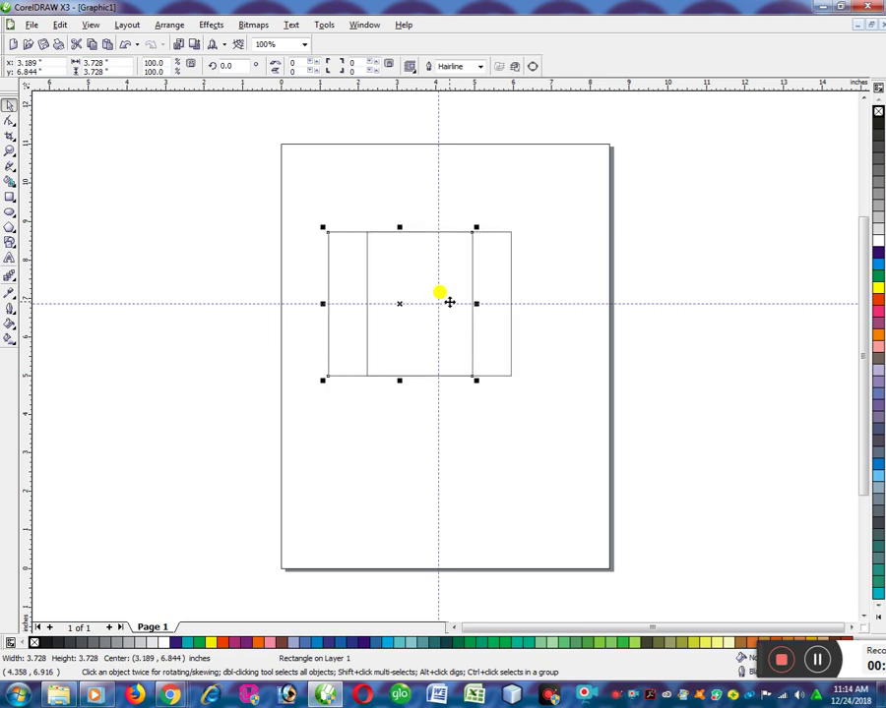
key(Right)
key(Right)
key(Right)
key(Right)
key(Right)
key(Right)
key(Right)
key(Right)
key(Right)
key(Right)
key(Right)
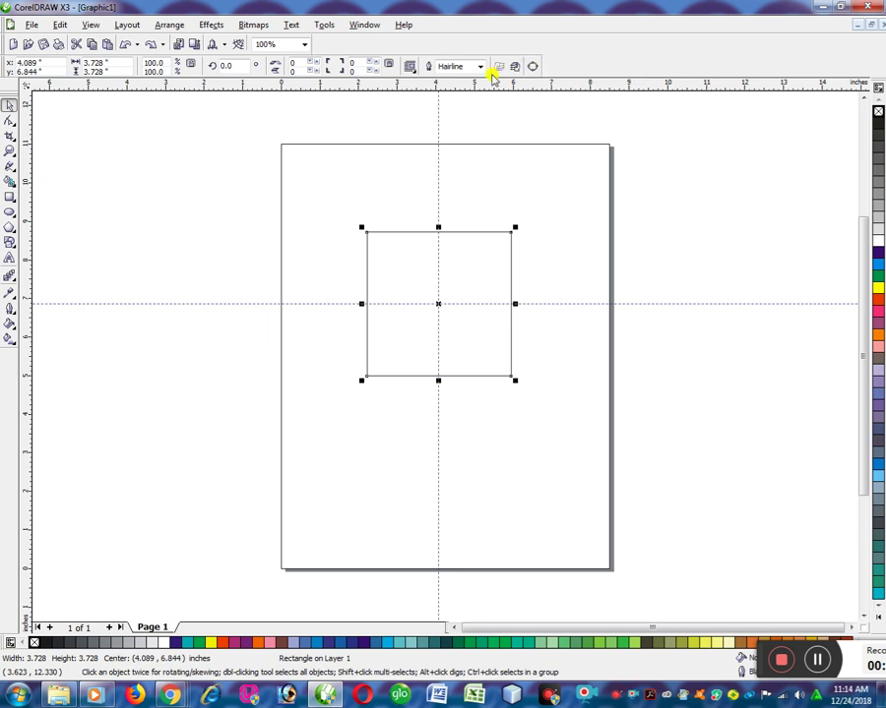
Examine where the Convert To Curves command is offered for the selected square.
click(165, 26)
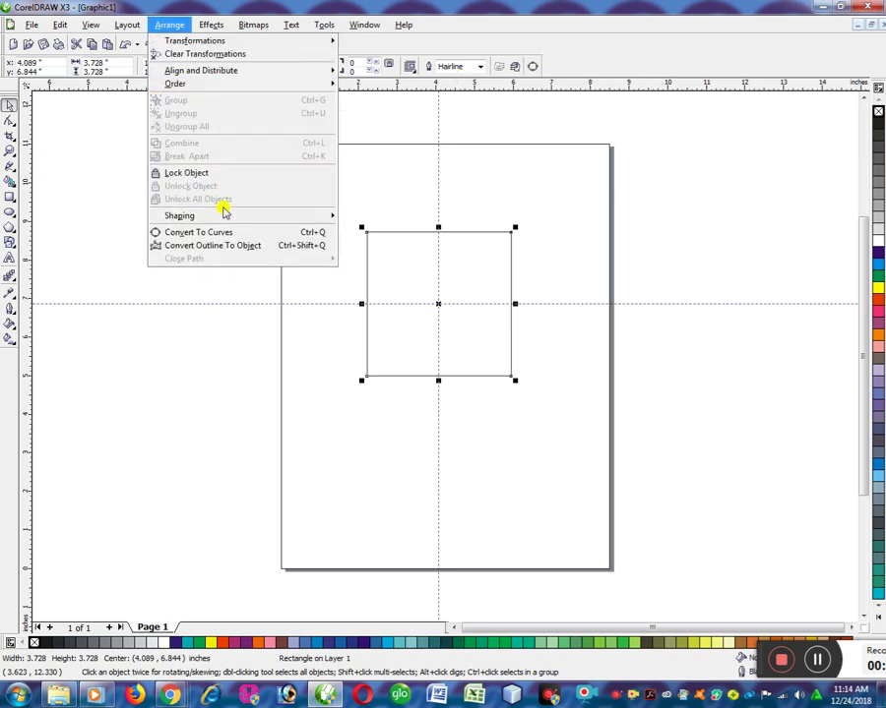
click(465, 138)
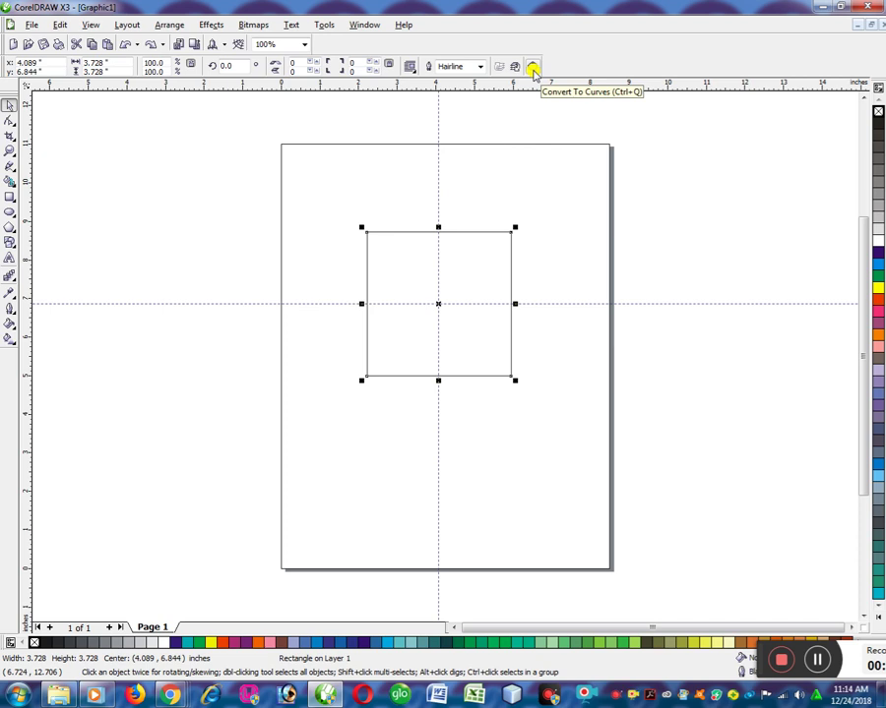
right_click(463, 266)
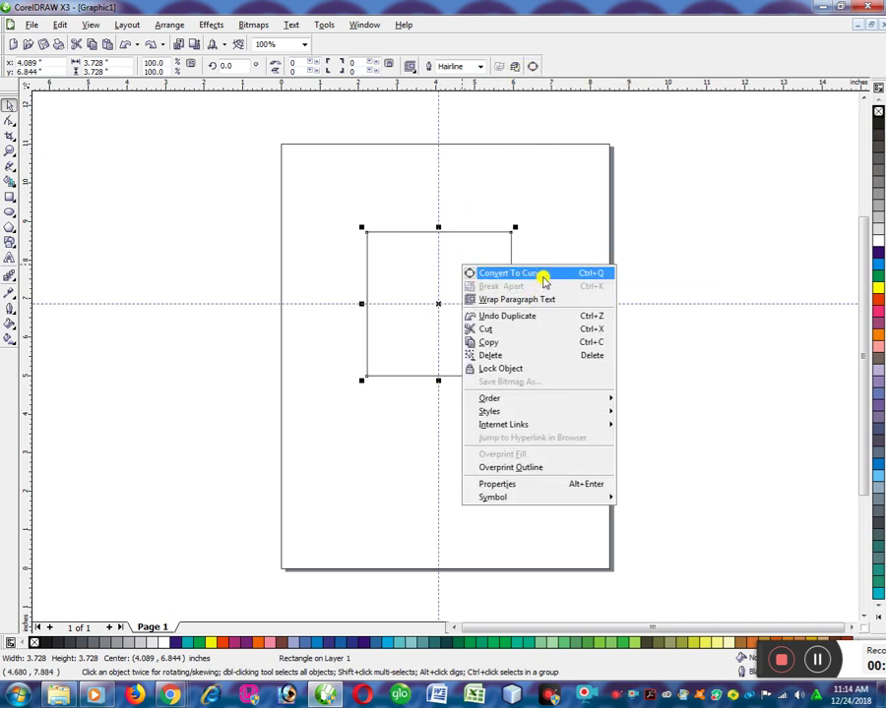
click(405, 278)
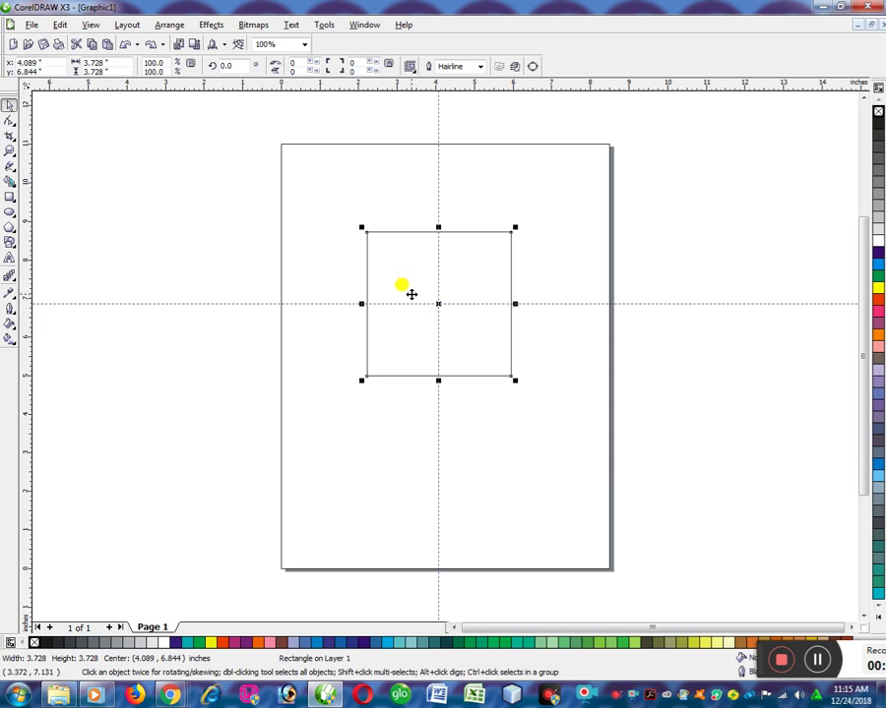
click(178, 30)
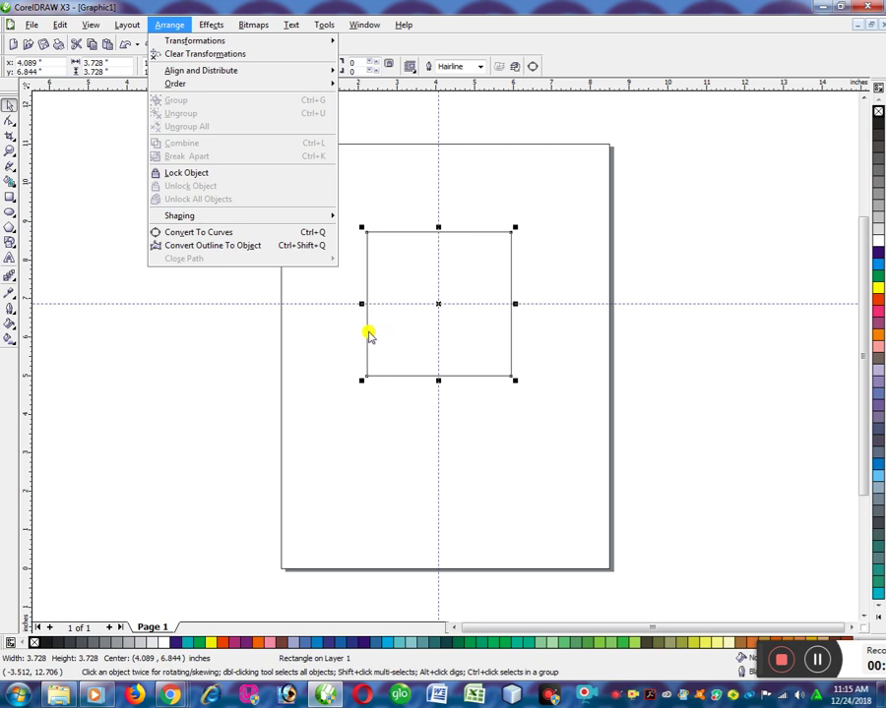
click(174, 25)
click(174, 26)
click(470, 45)
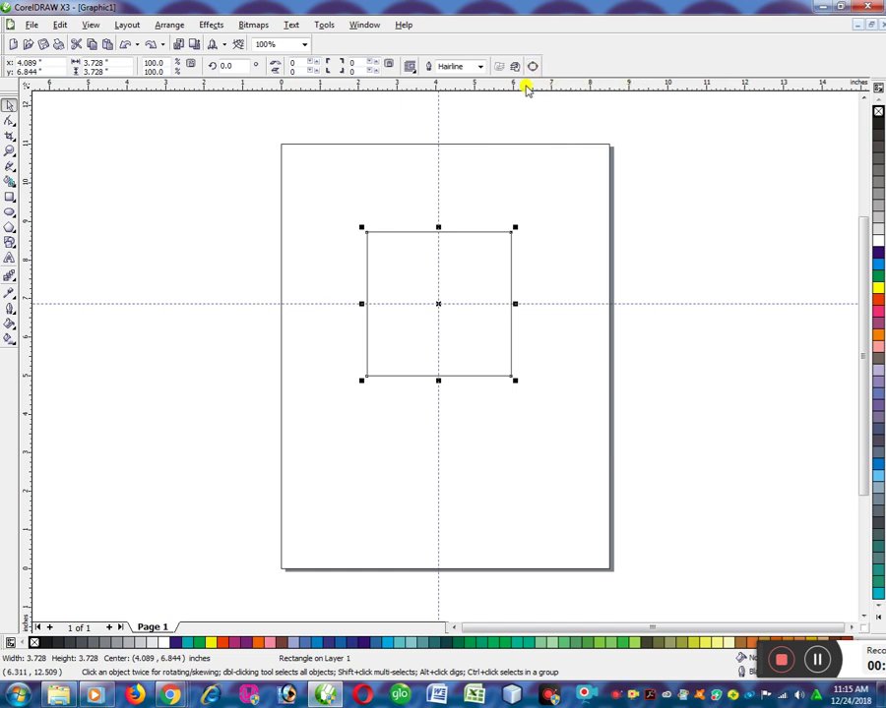
click(169, 24)
click(400, 258)
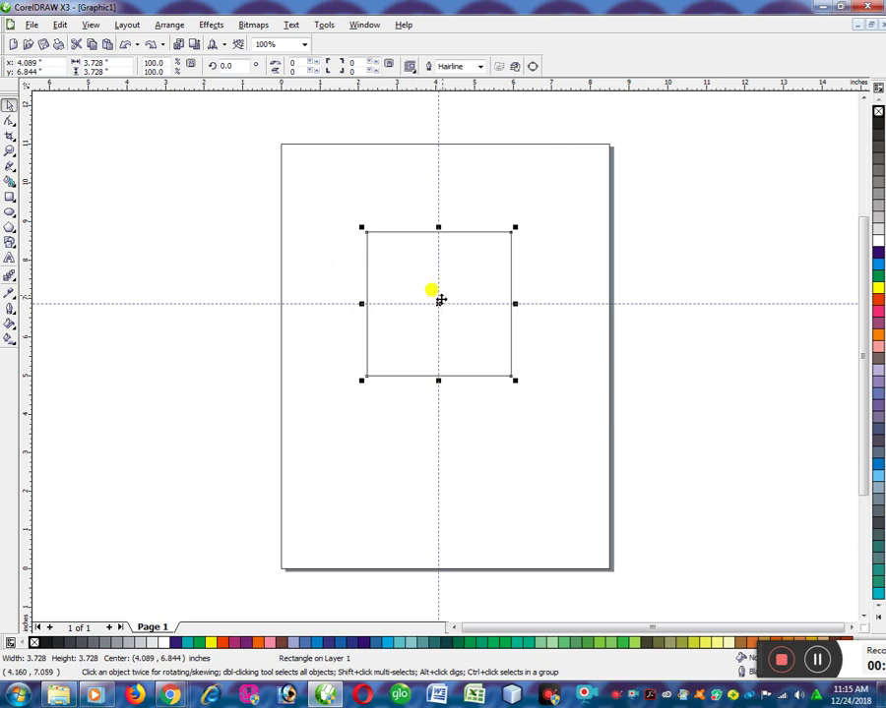
right_click(462, 252)
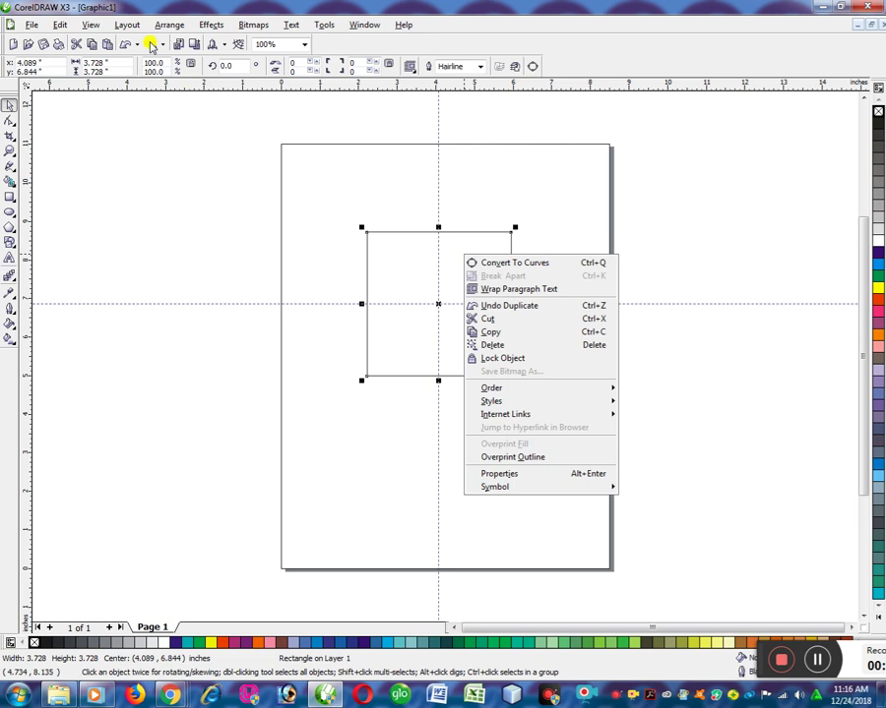
click(450, 232)
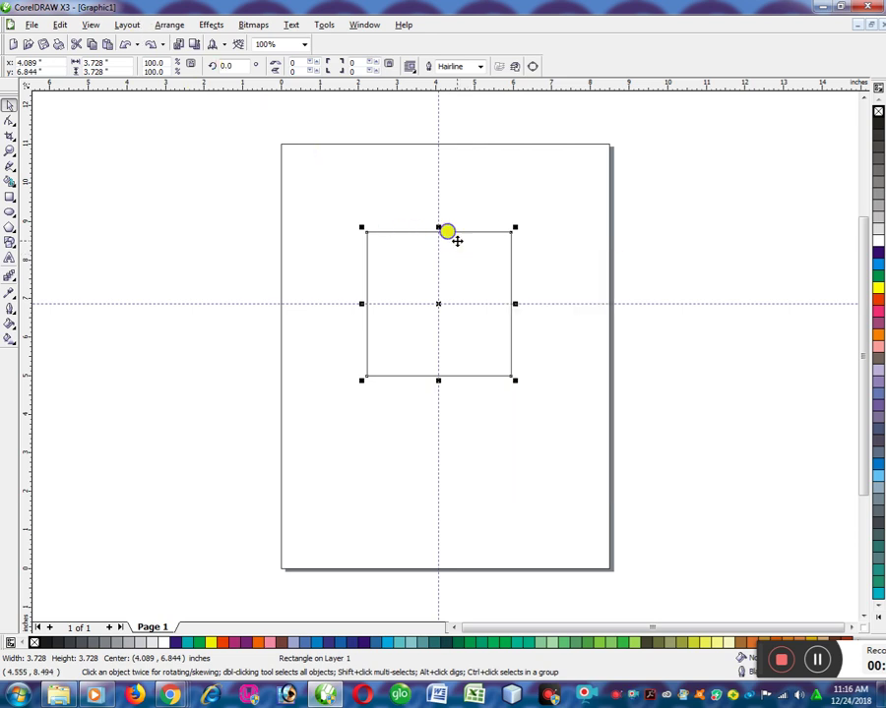
right_click(455, 241)
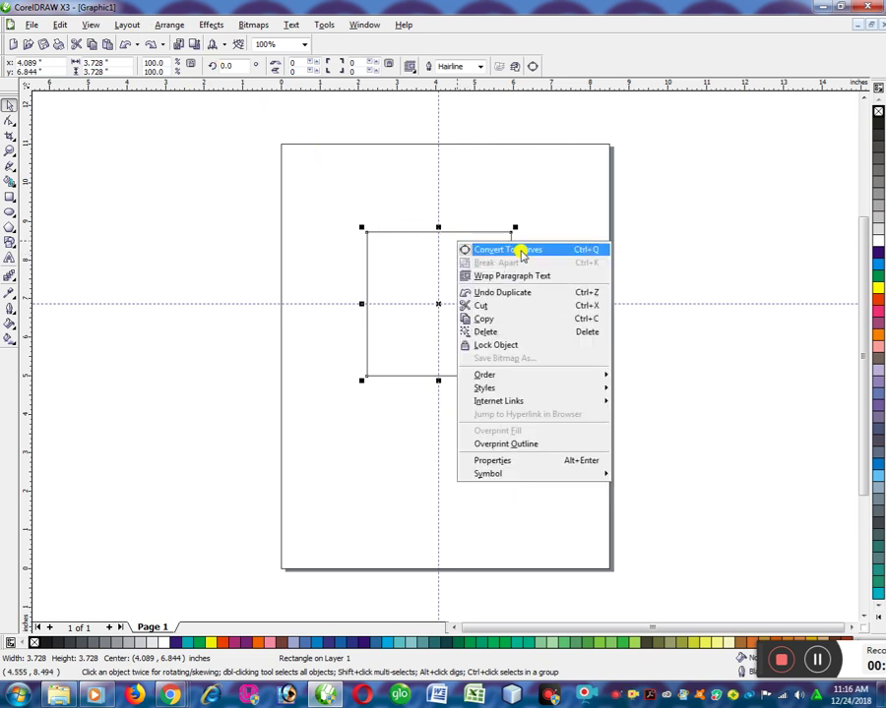
click(441, 249)
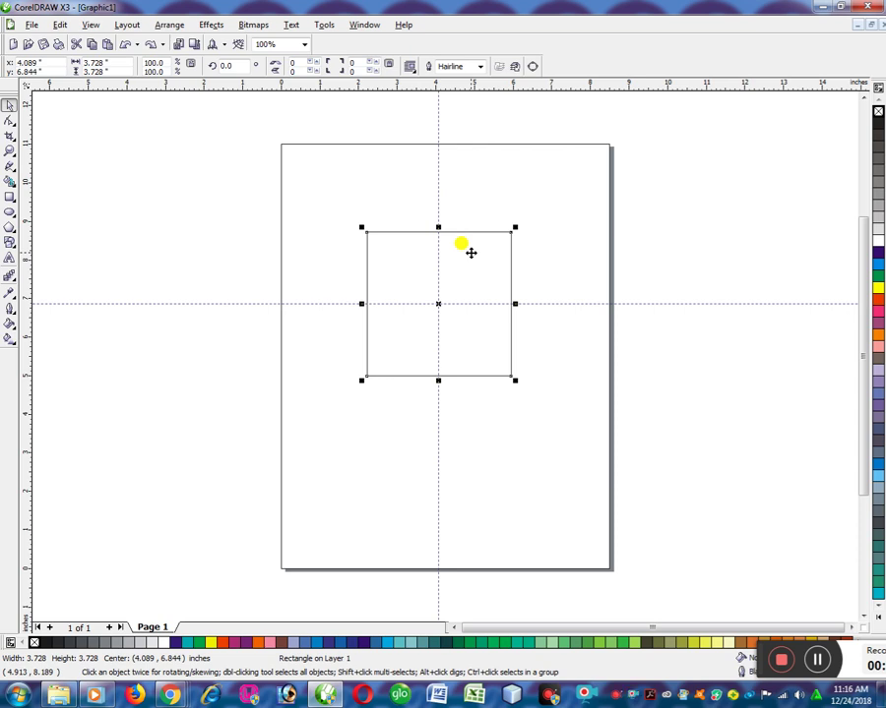
right_click(471, 249)
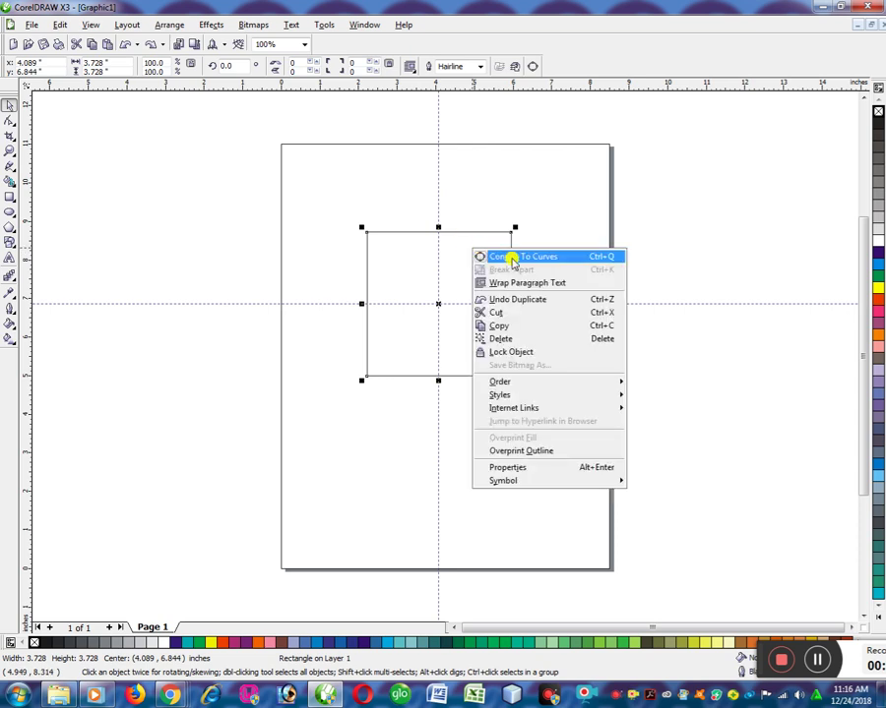
click(451, 245)
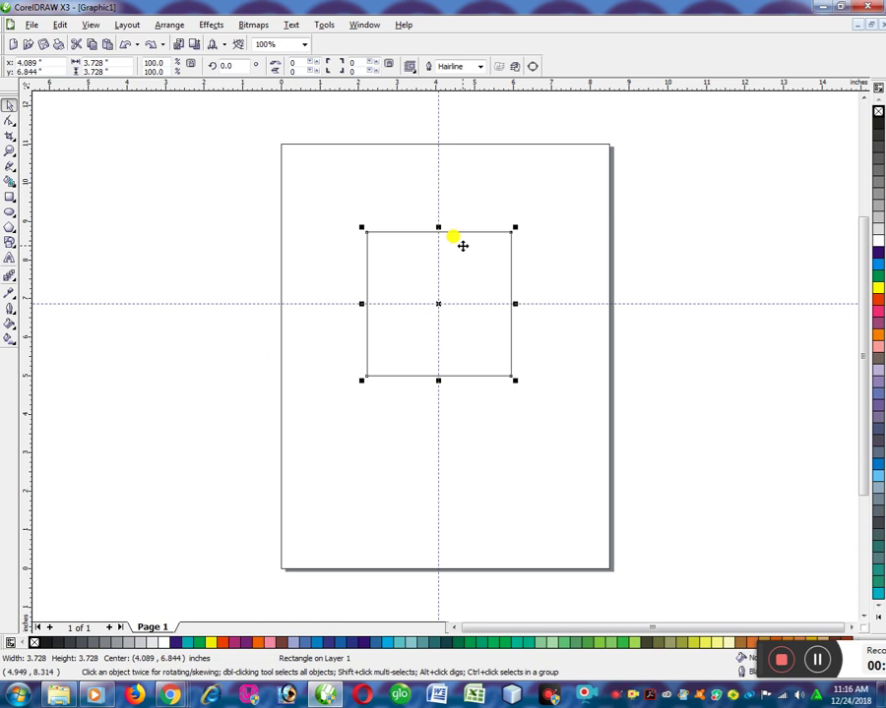
key(Print)
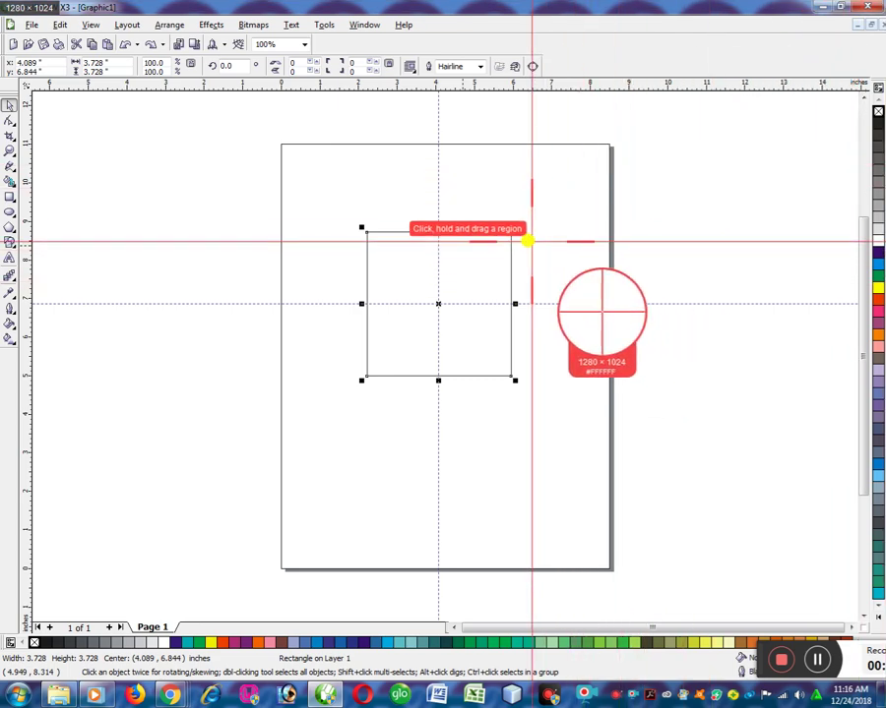
click(371, 229)
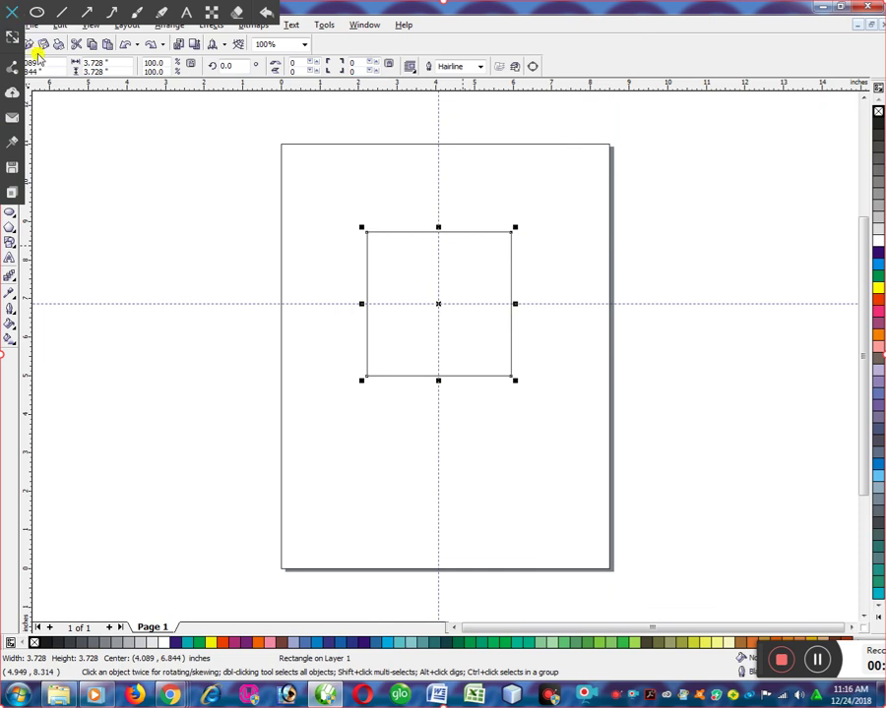
click(9, 12)
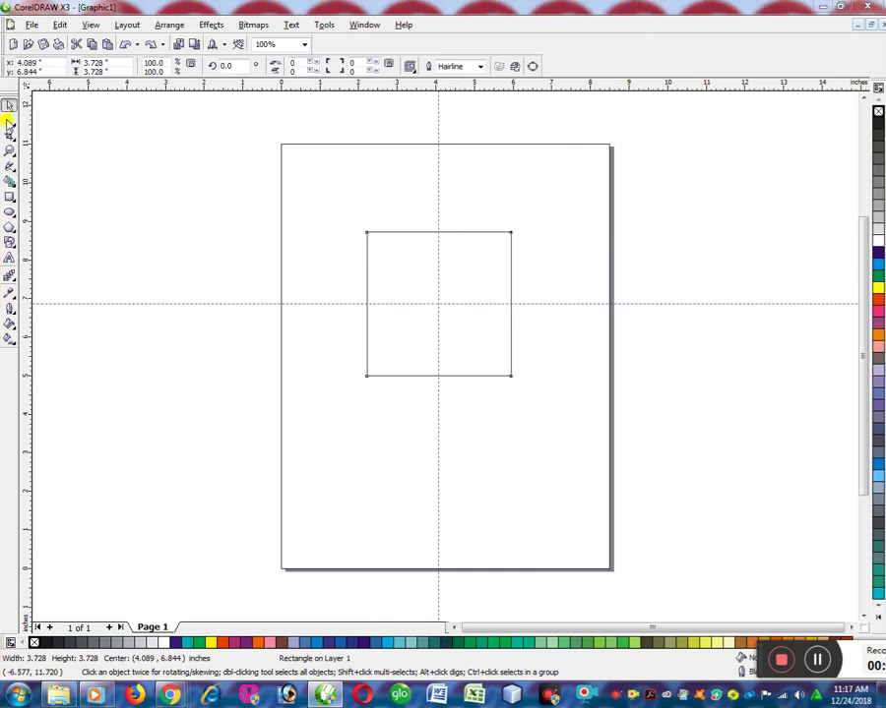
Inspect the square's corner nodes with the Shape tool, and reselect the whole square.
click(8, 121)
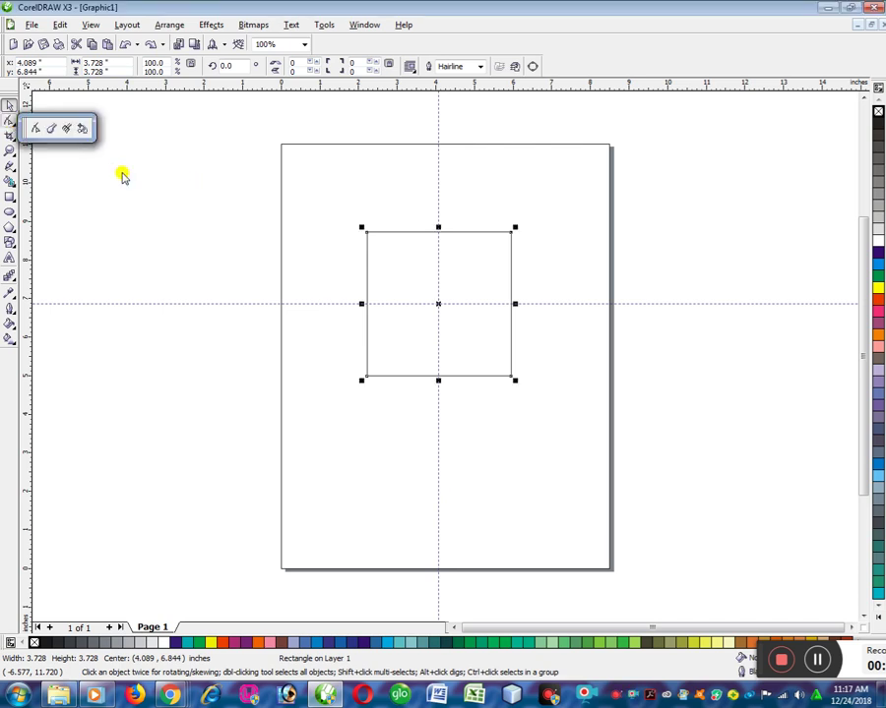
click(34, 126)
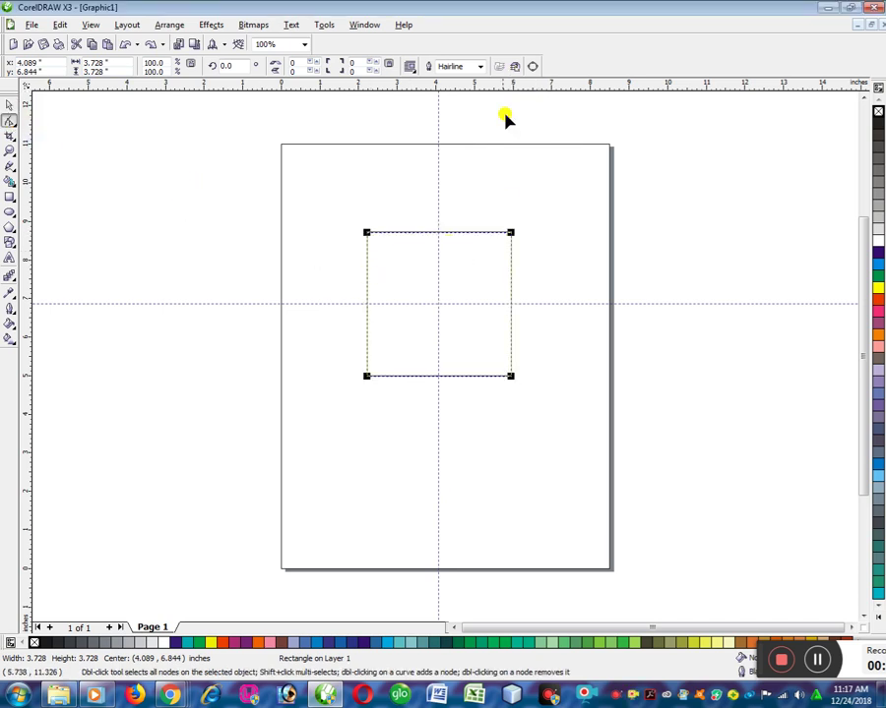
click(8, 105)
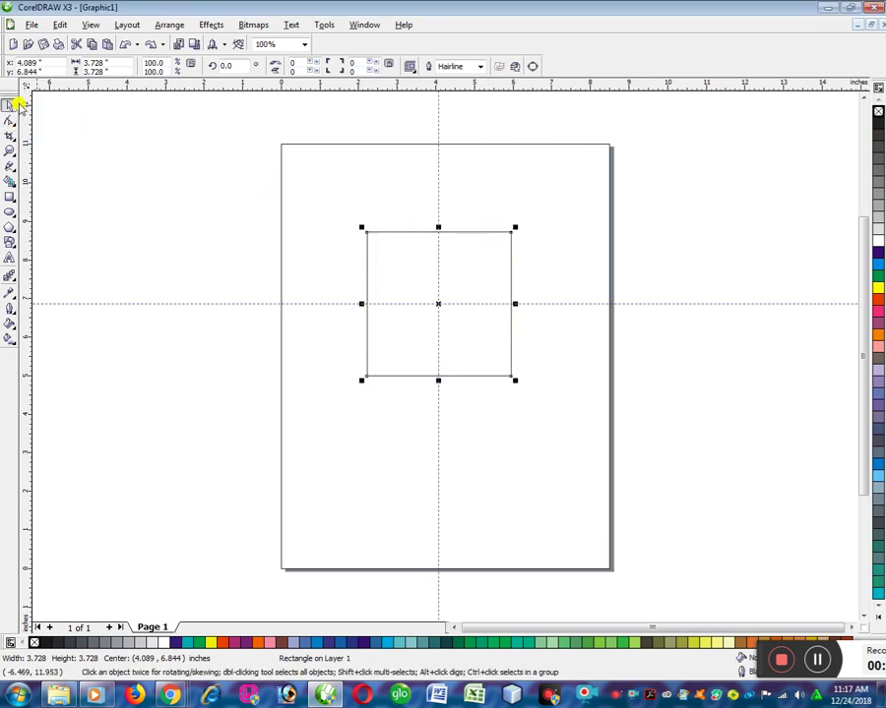
click(191, 176)
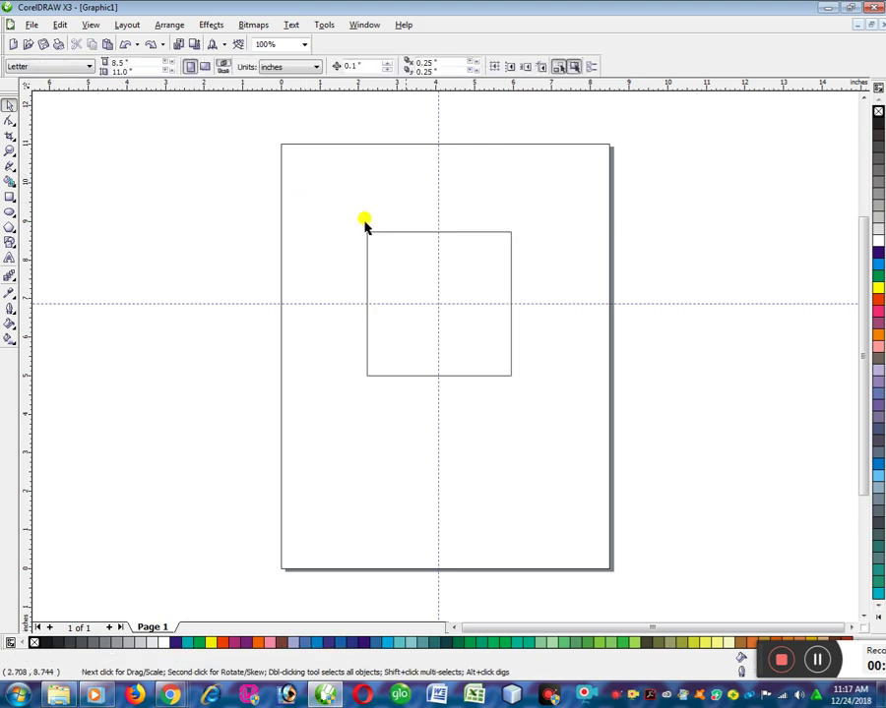
click(432, 233)
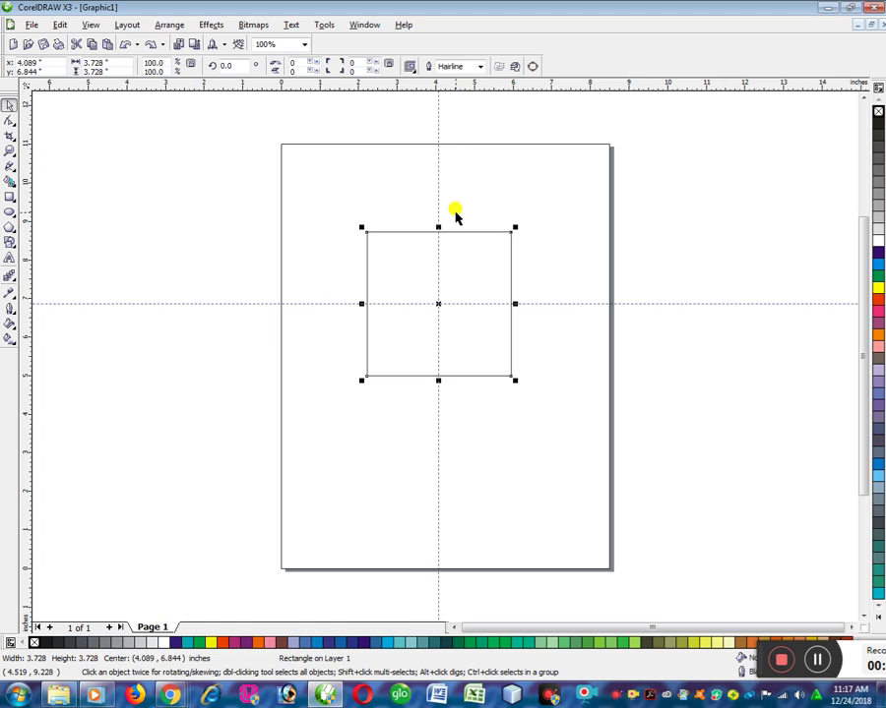
key(Print)
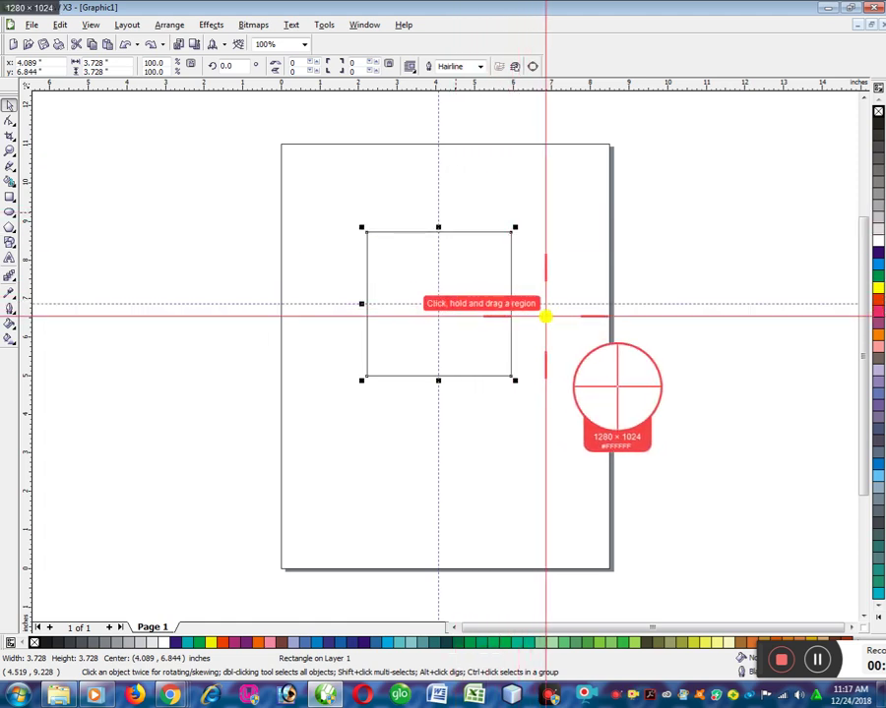
click(403, 245)
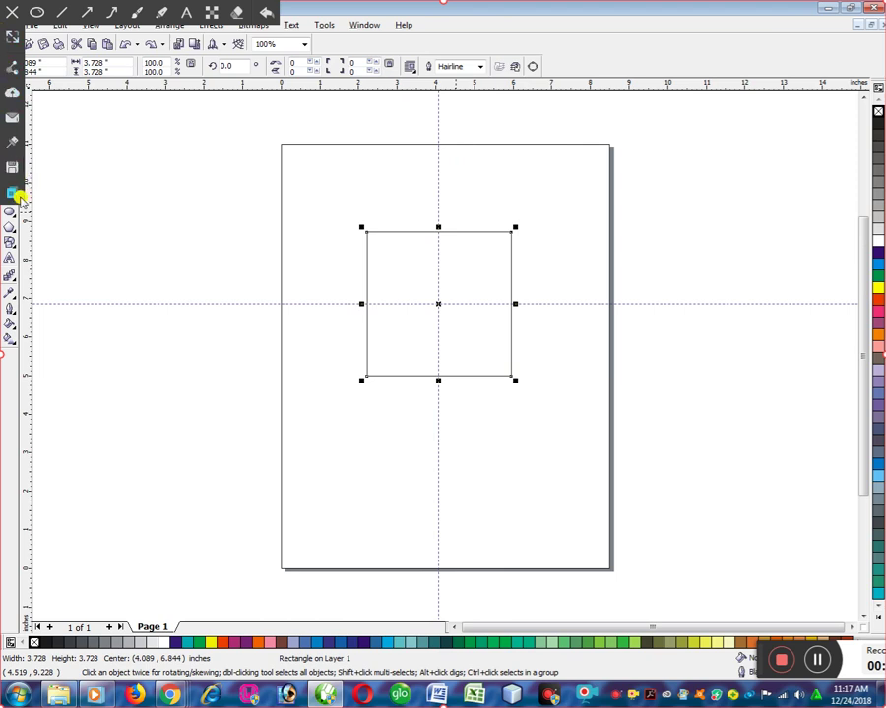
click(12, 12)
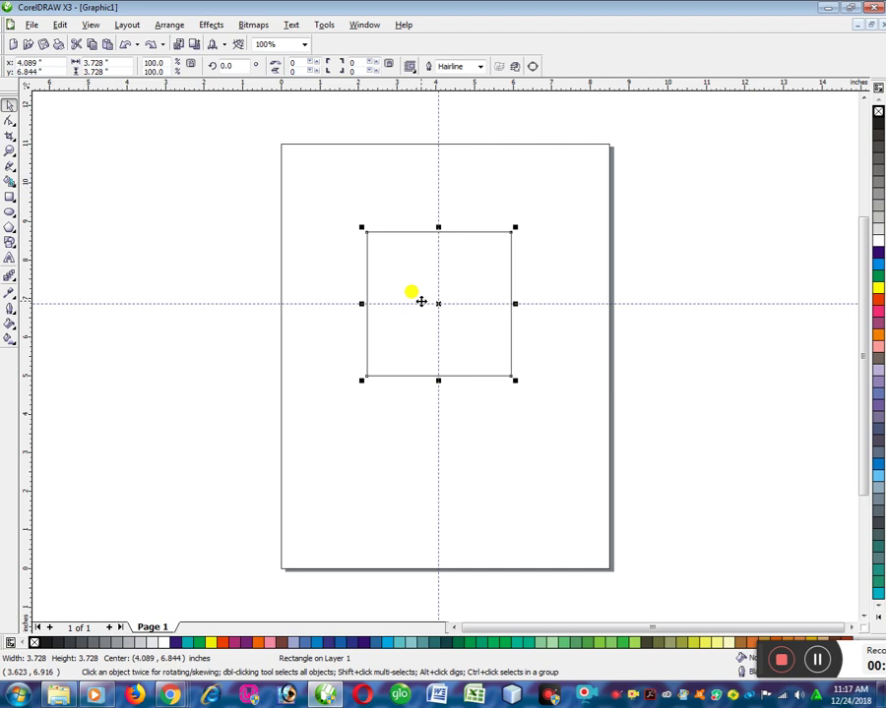
Convert the selected square to curves and check its nodes with the Shape tool.
click(532, 67)
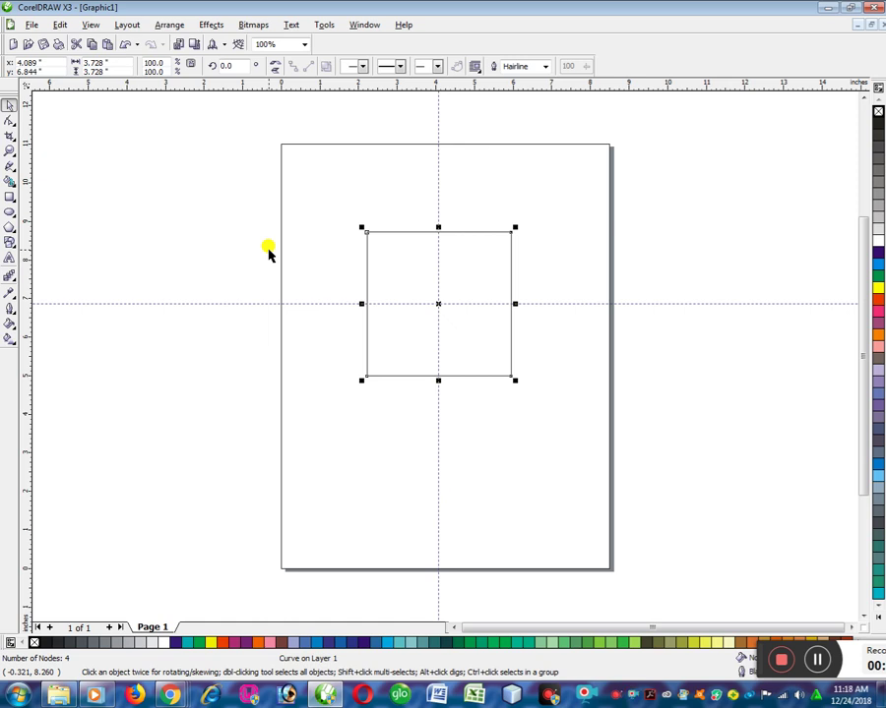
click(9, 121)
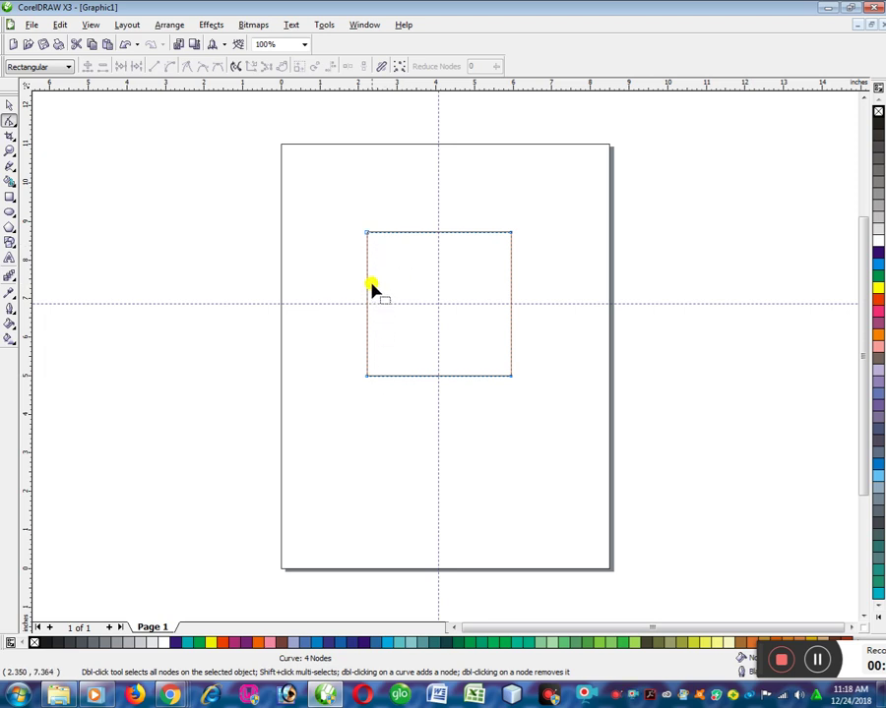
click(9, 105)
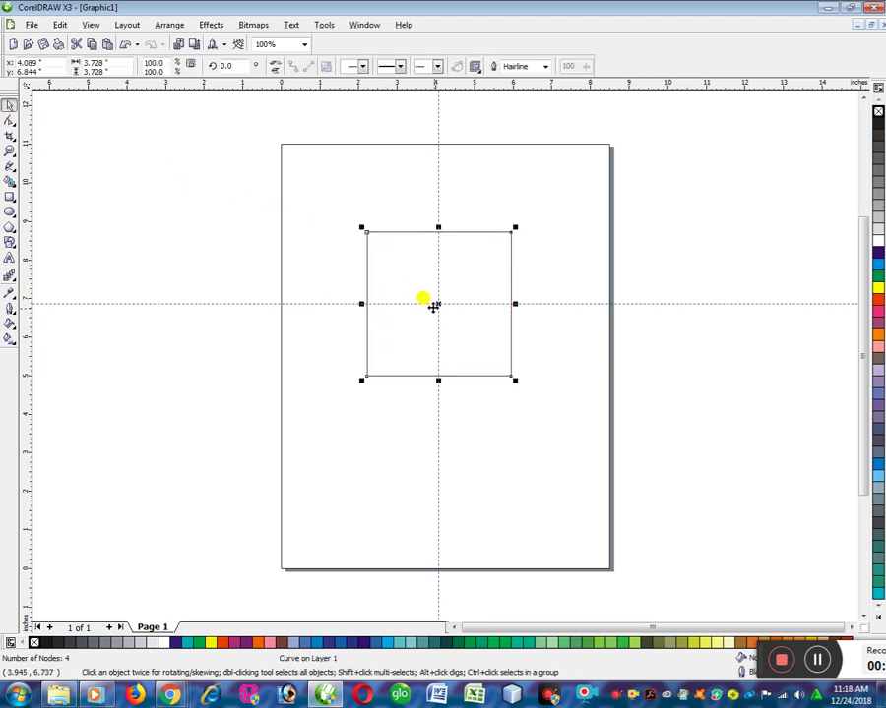
Try to move the converted square's centre onto the other square's lower-right corner, and discard the move and the curve version.
drag(439, 305, 507, 374)
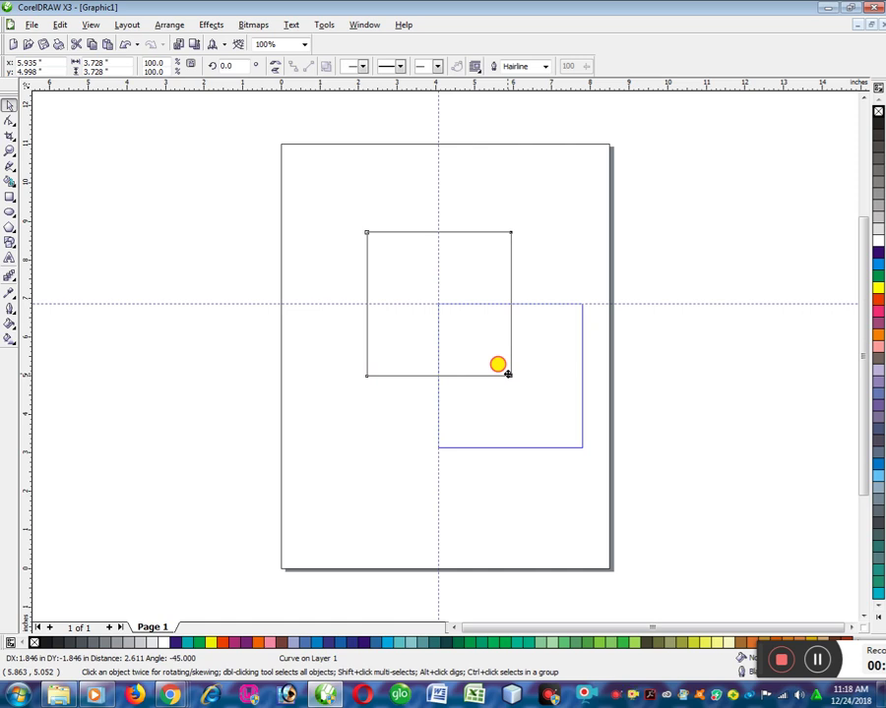
drag(506, 374, 507, 374)
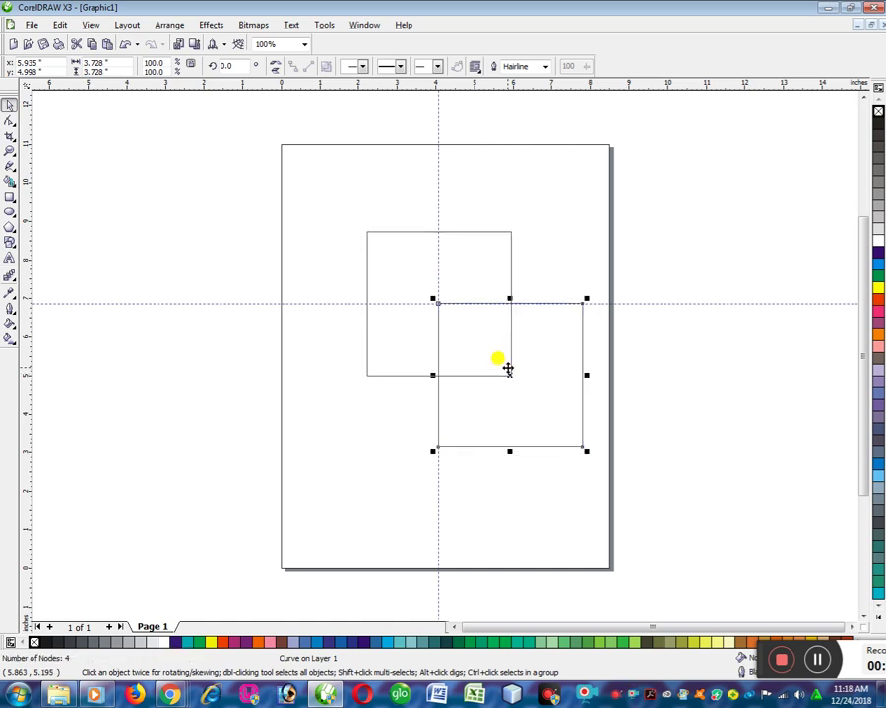
key(ctrl+z)
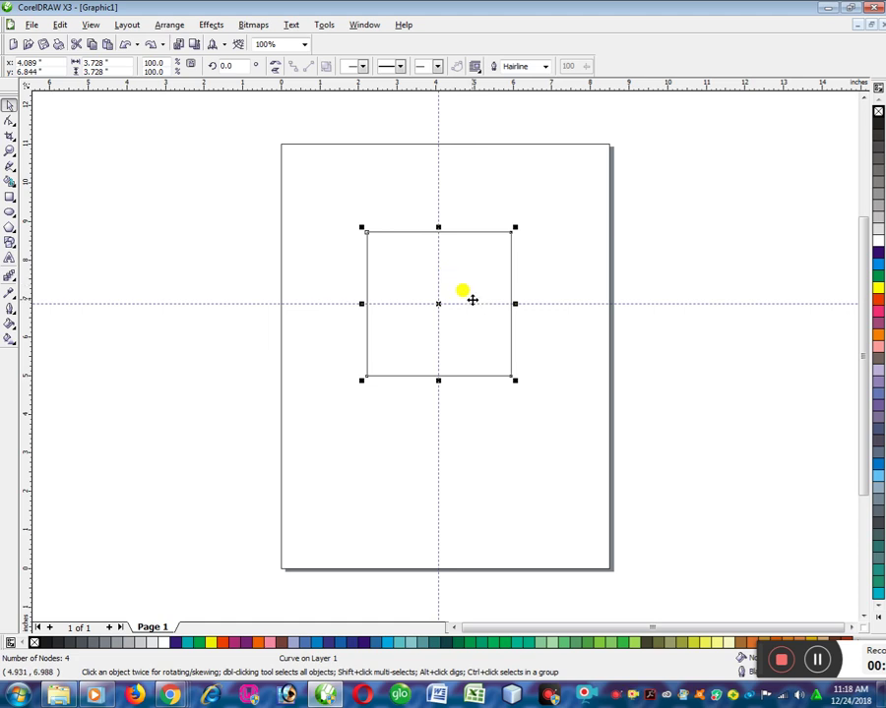
key(ctrl+z)
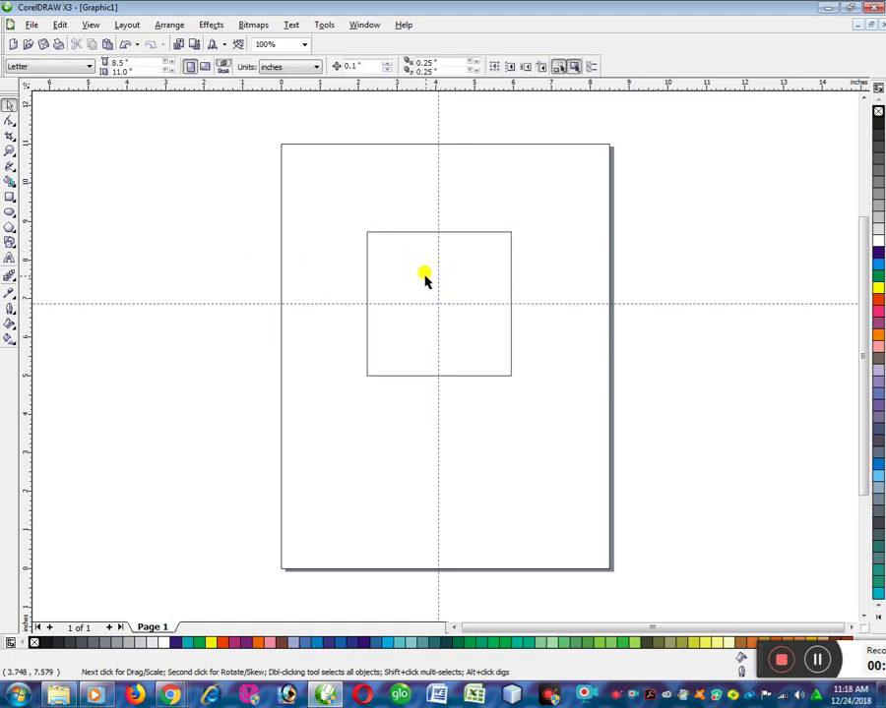
Move the top square so its centre sits on the other square's lower-right corner, at about 5.953, 4.998 inches.
click(426, 277)
drag(439, 306, 510, 373)
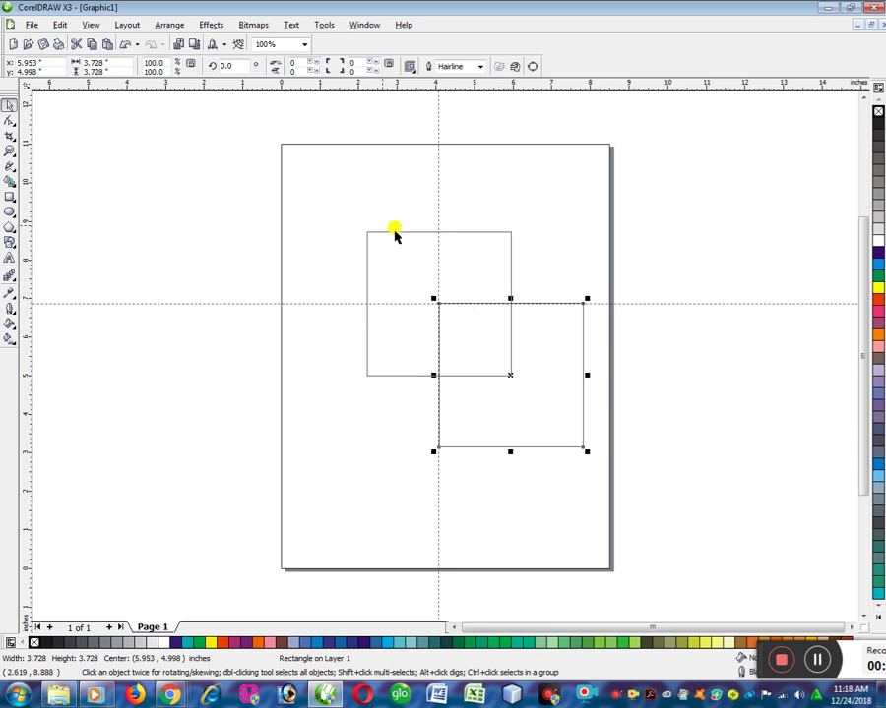
Check for a duplicate beneath the upper-left square by nudging its top copy left and returning it.
click(363, 216)
click(386, 233)
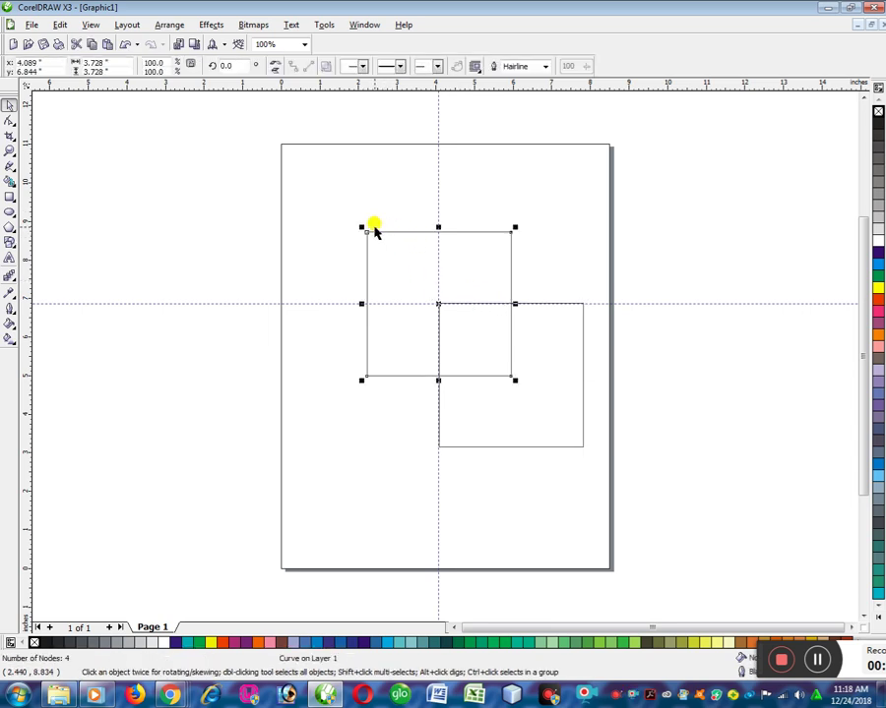
click(8, 120)
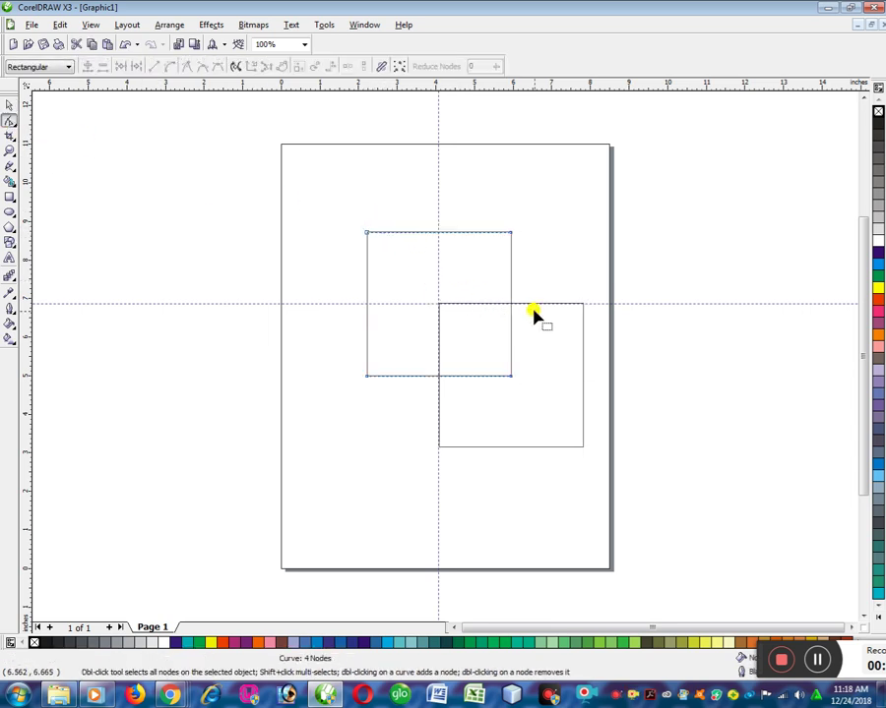
click(8, 105)
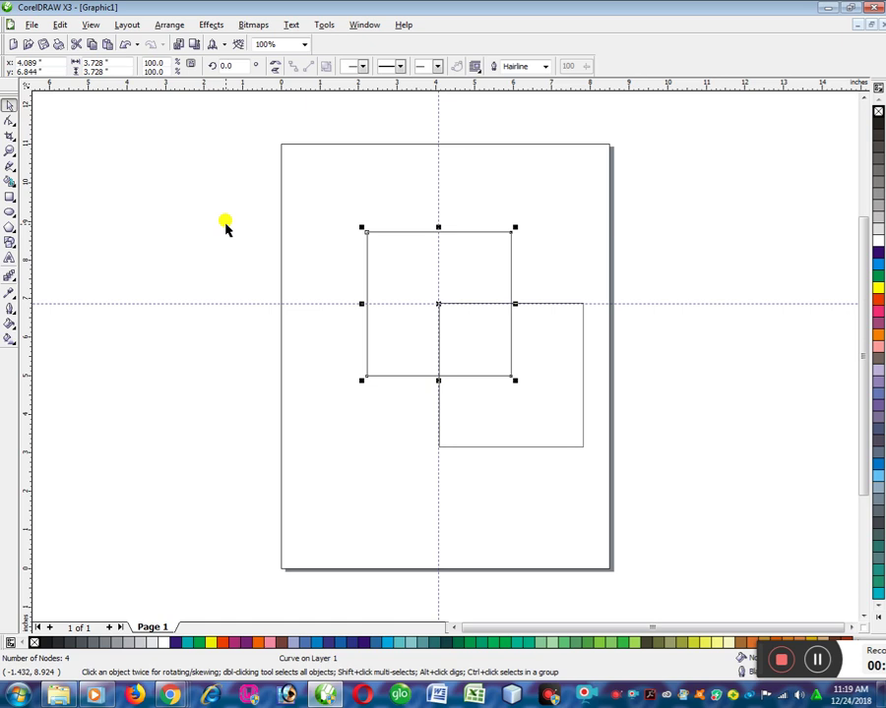
key(Left)
key(Left)
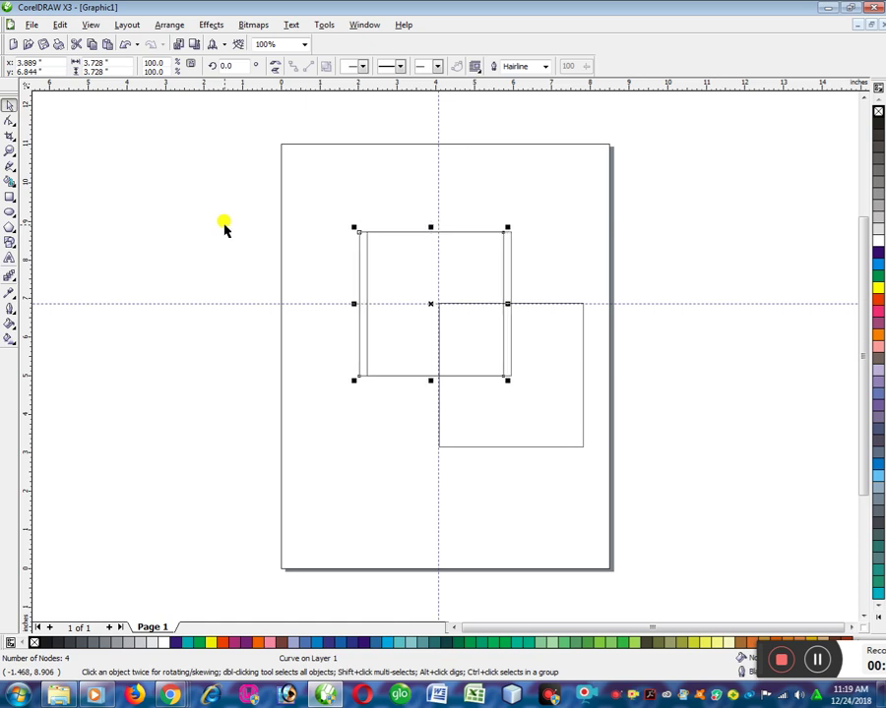
key(Right)
key(Right)
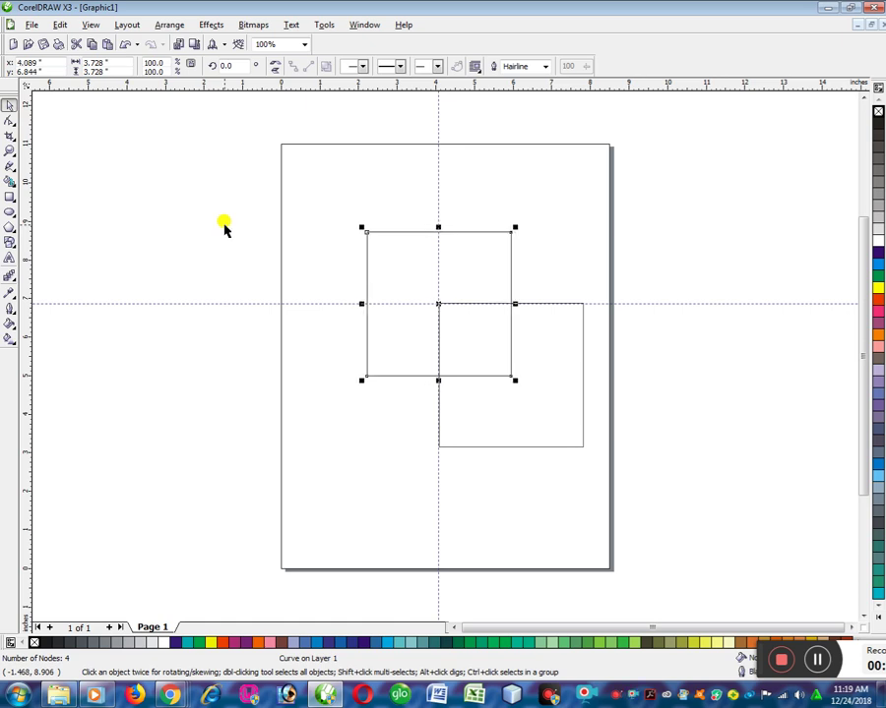
Reshape the top copy of the upper-left square by moving its two lower nodes onto the offset square's upper-left and upper-right corners.
click(8, 121)
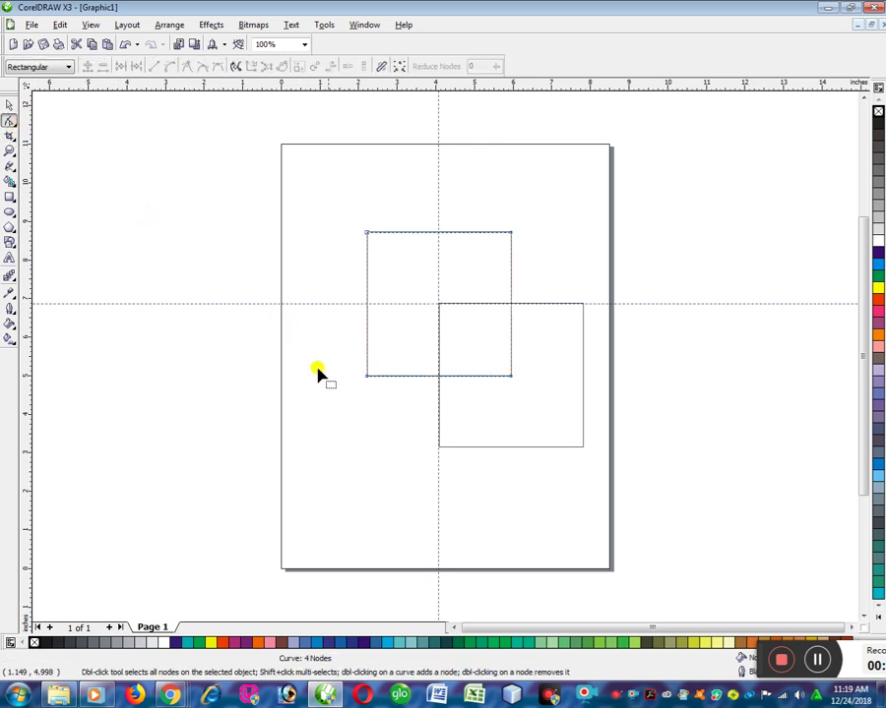
click(366, 375)
drag(366, 375, 439, 303)
drag(511, 375, 583, 302)
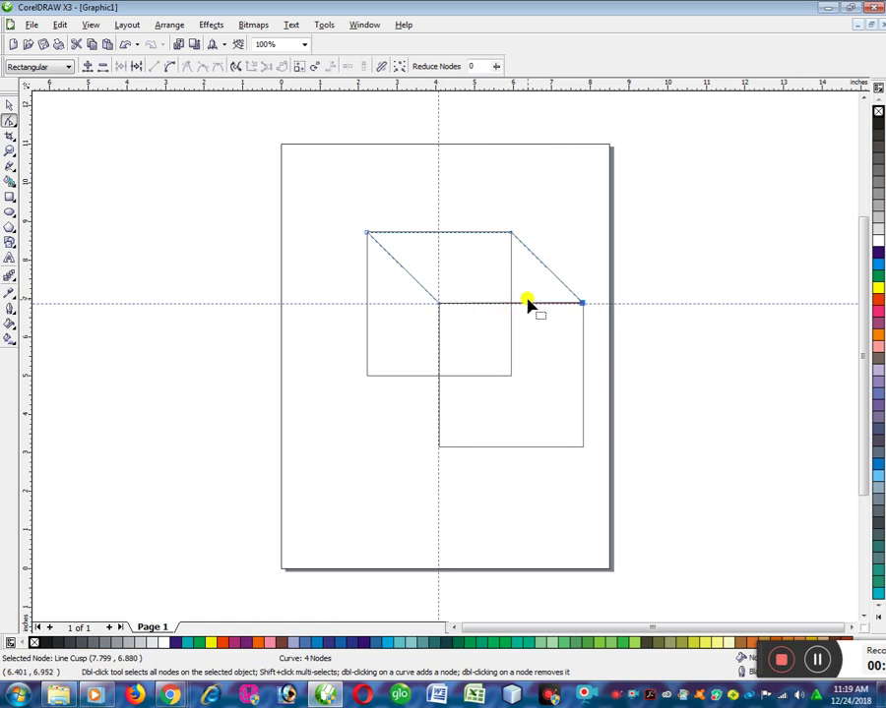
Align the parallelogram's lower-right node exactly with the offset square's upper-right corner at 7.817, 6.863 inches.
scroll(527, 300, up, 2)
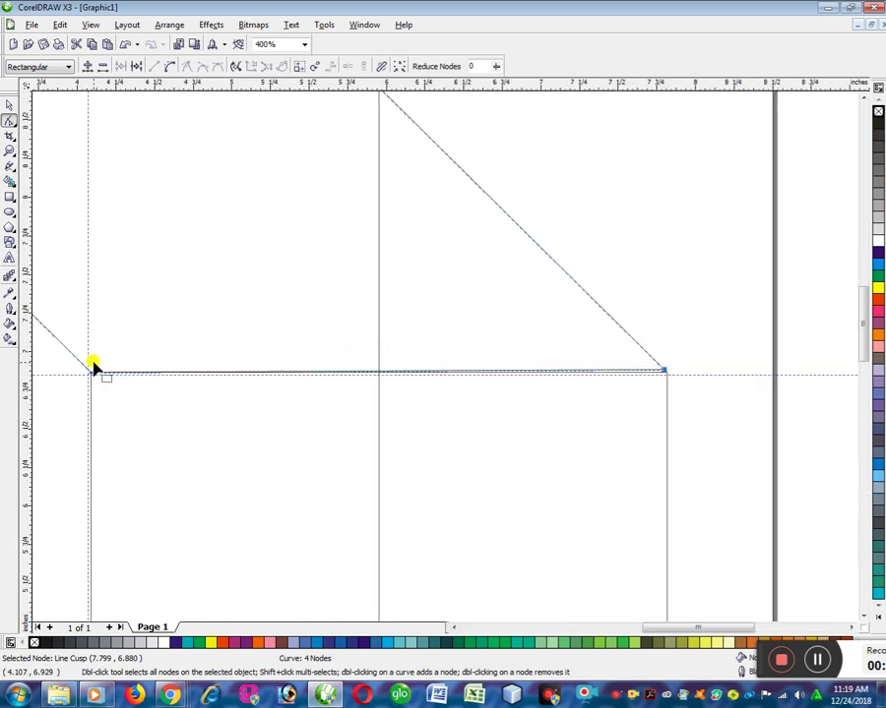
scroll(92, 363, up, 1)
scroll(466, 386, up, 5)
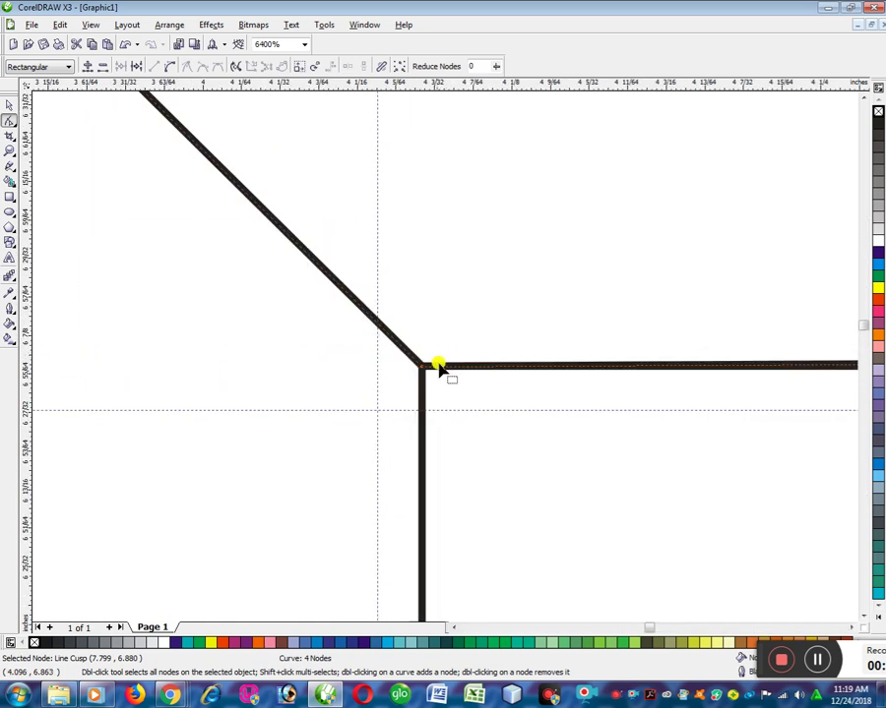
scroll(443, 358, up, 2)
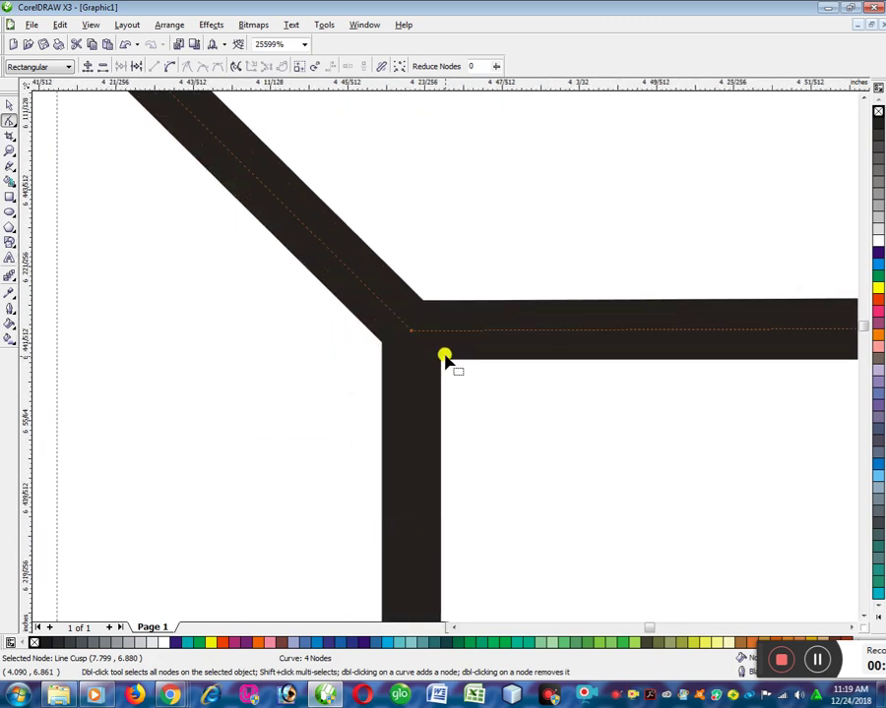
scroll(428, 333, down, 9)
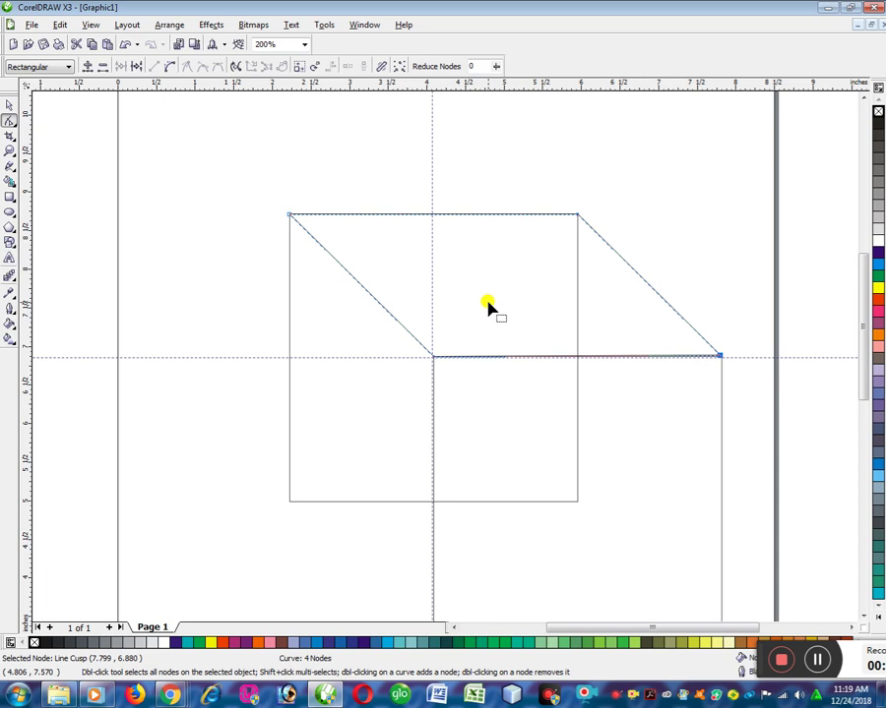
scroll(721, 364, up, 6)
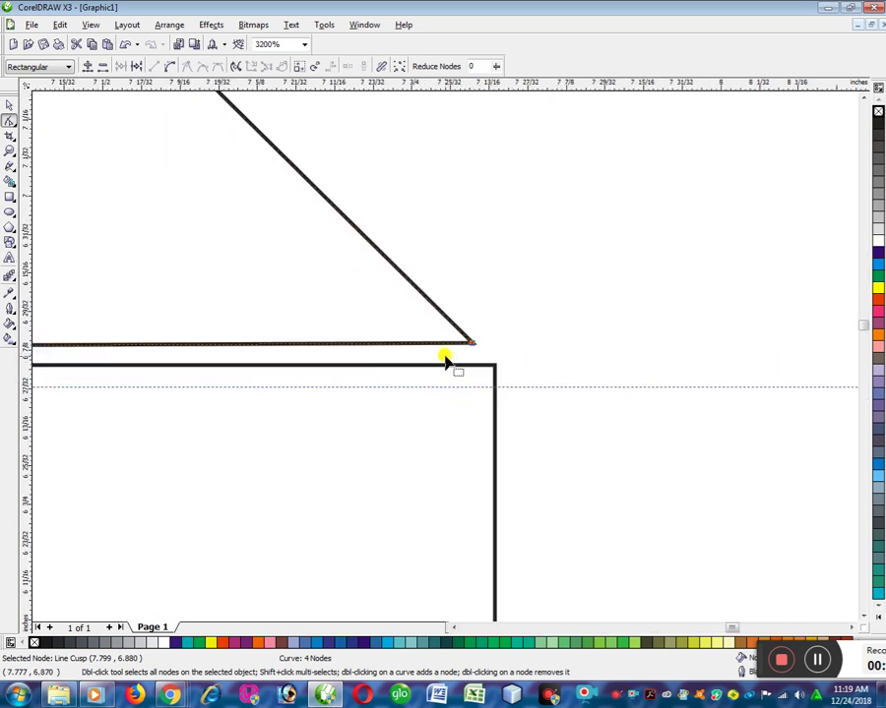
drag(554, 306, 642, 392)
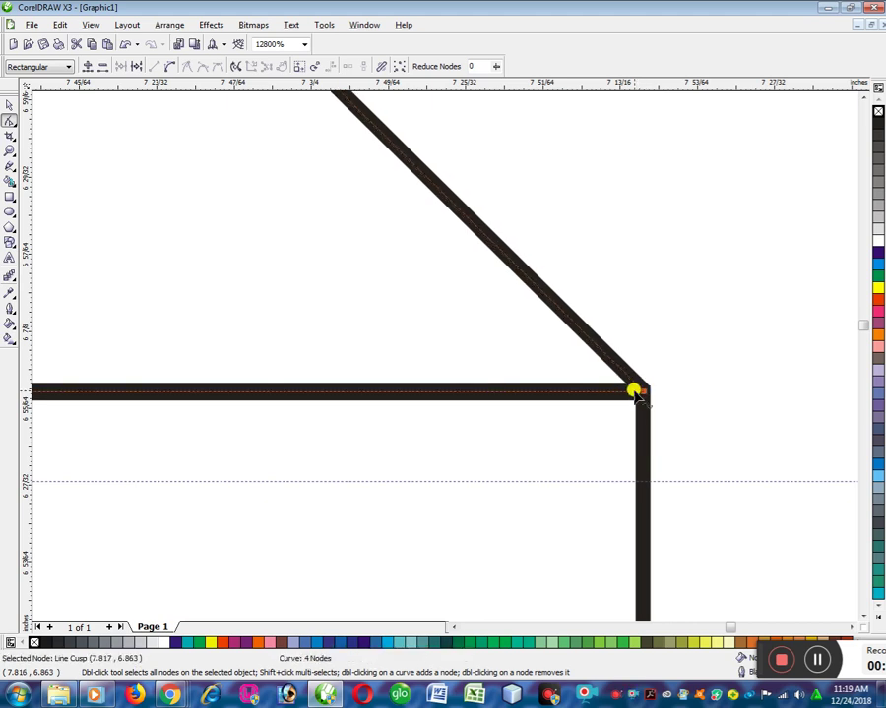
Examine how the parallelogram's lower-left node and lower edge fit the offset square.
scroll(582, 404, down, 8)
scroll(381, 384, up, 2)
scroll(477, 358, down, 1)
scroll(447, 358, up, 1)
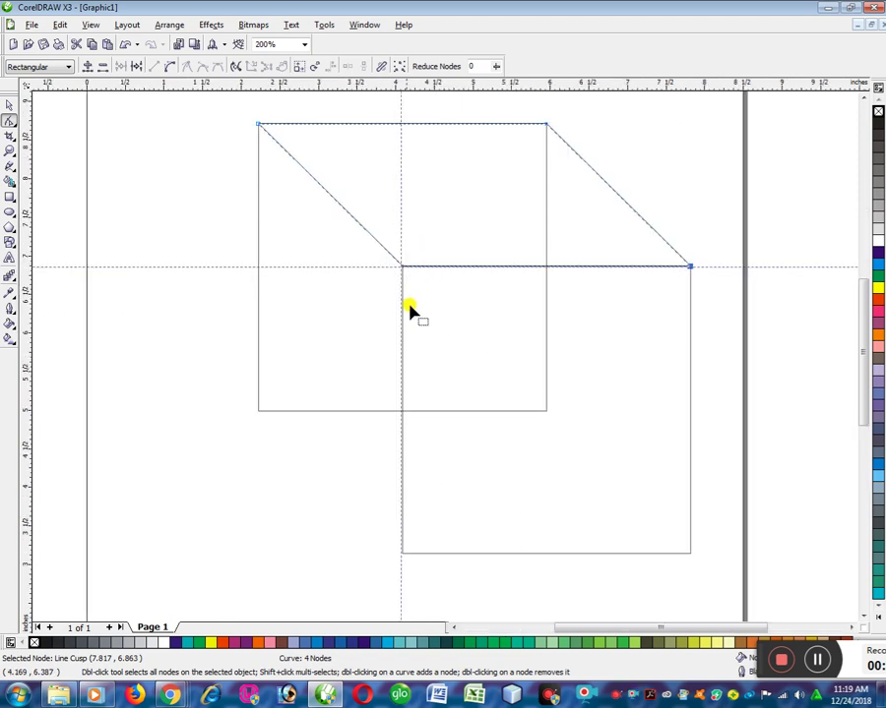
scroll(411, 311, up, 6)
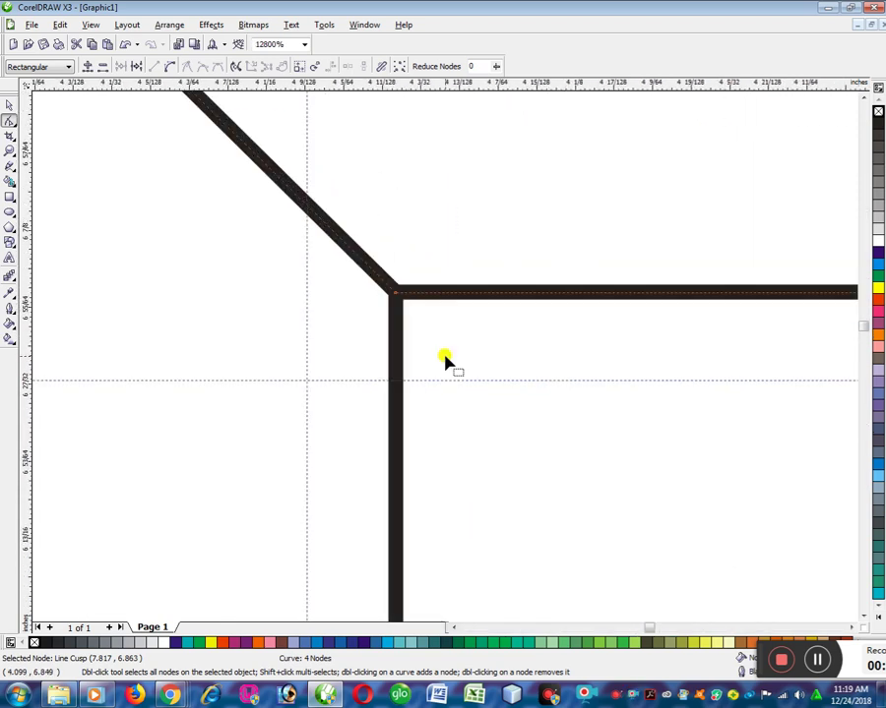
scroll(445, 360, down, 7)
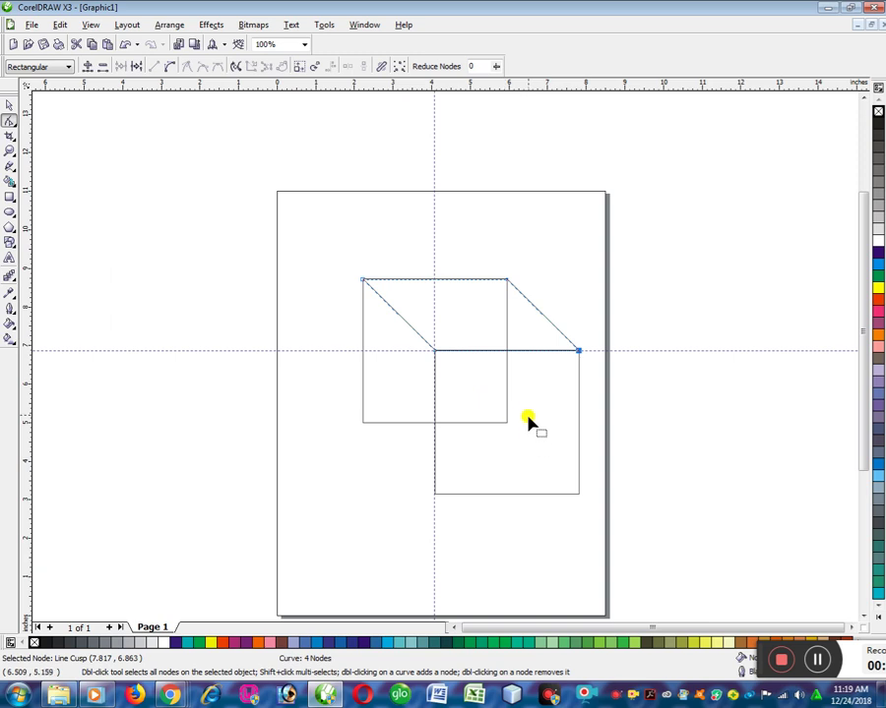
scroll(444, 360, down, 1)
scroll(445, 360, up, 1)
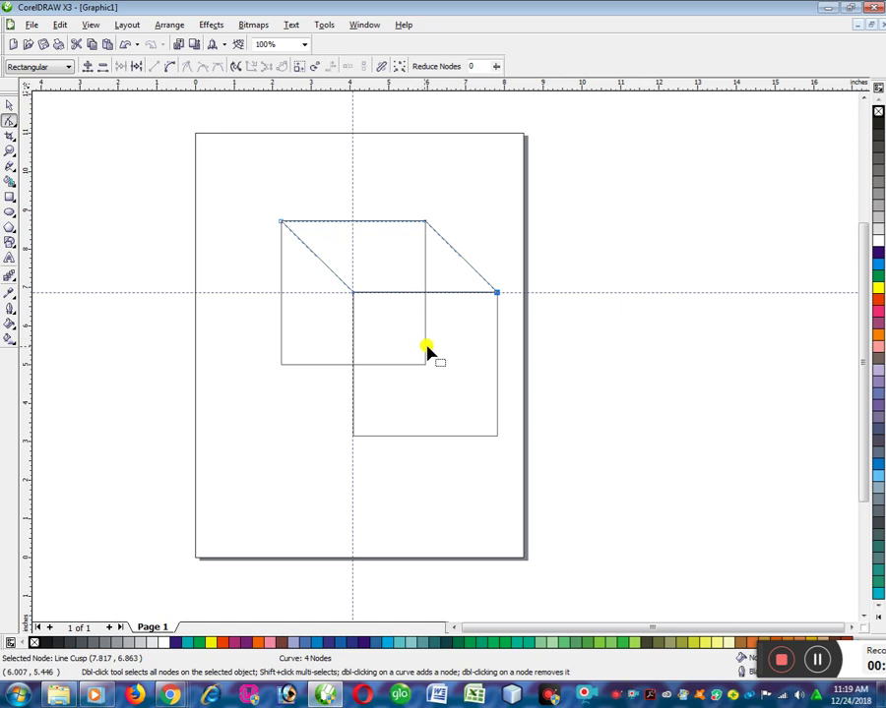
Select the upper-left square, the offset square and the parallelogram in turn to inspect each shape.
click(8, 106)
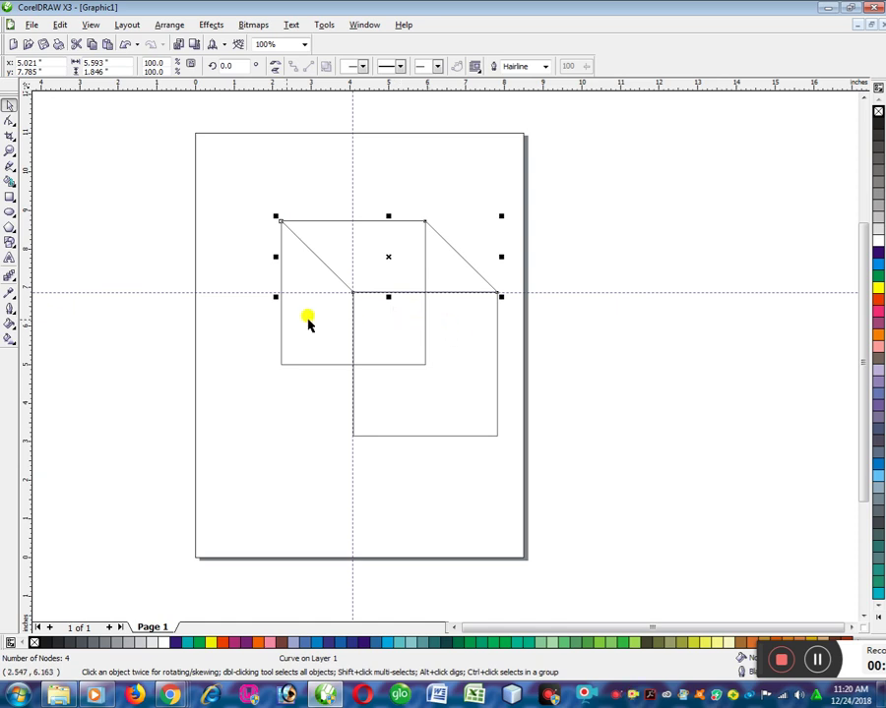
click(222, 233)
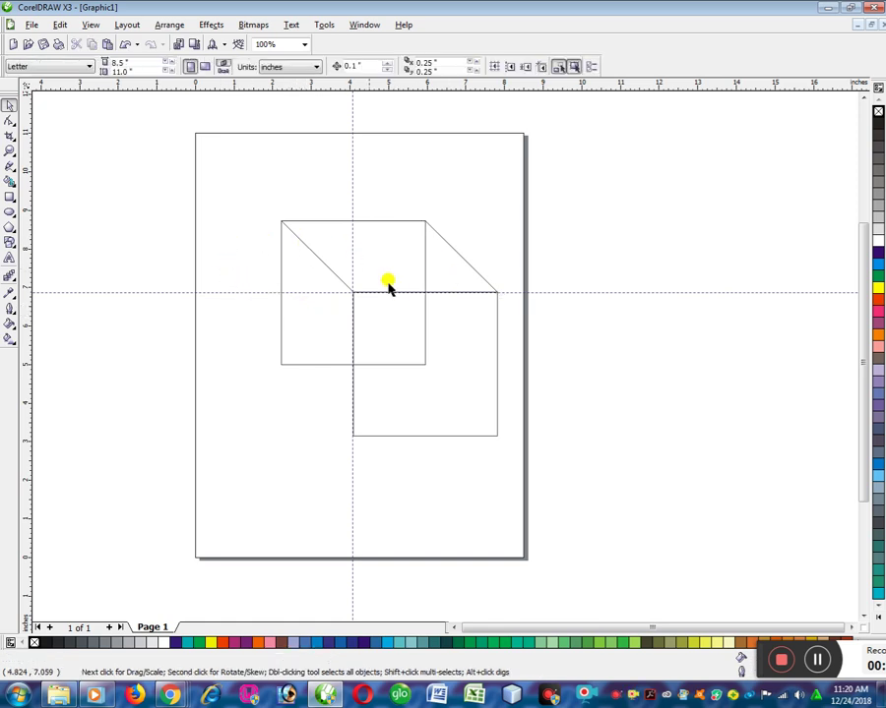
click(282, 318)
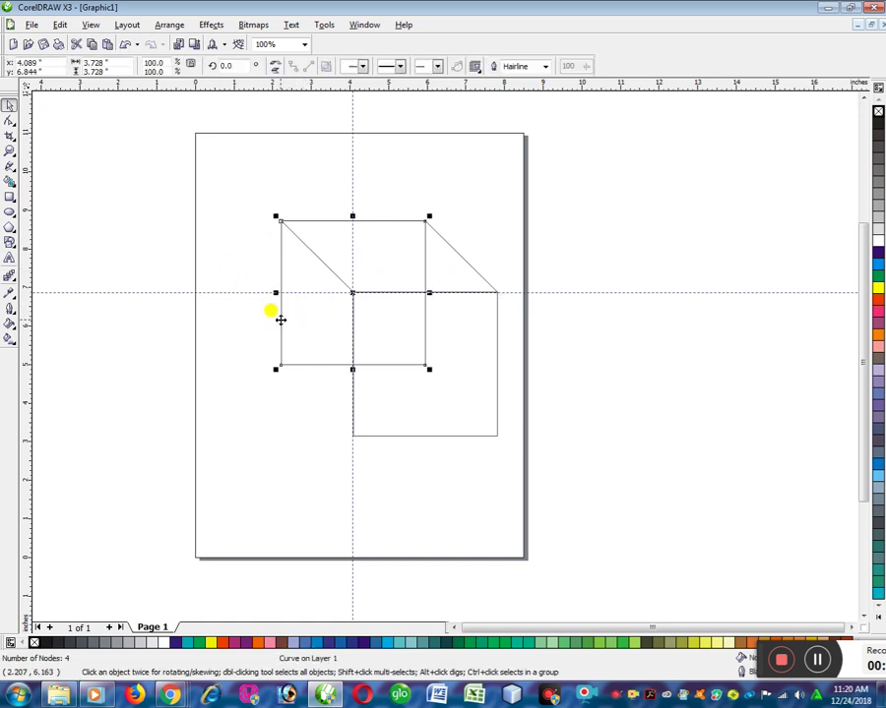
click(498, 365)
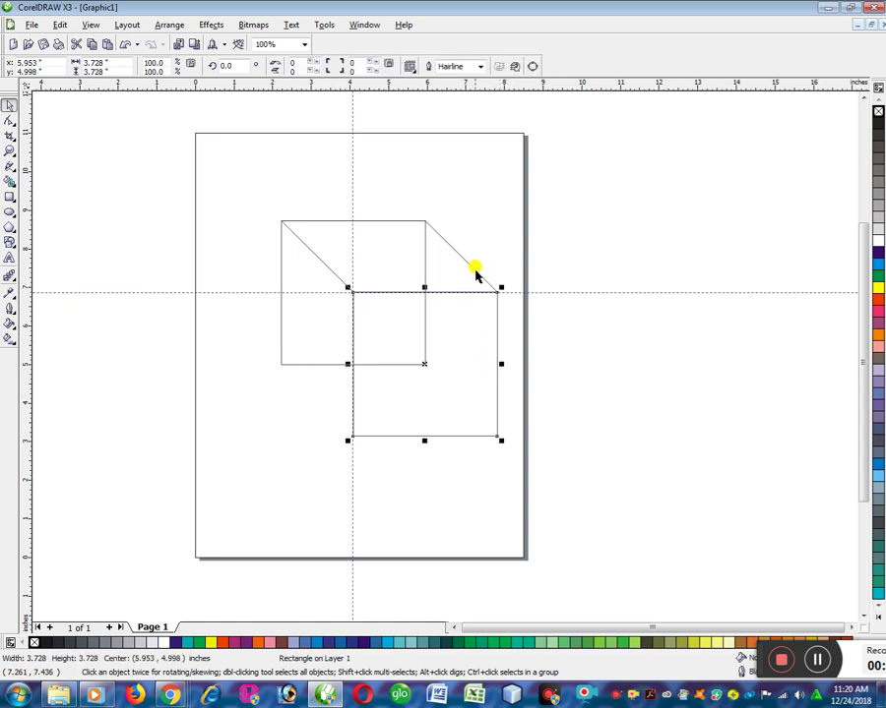
click(473, 273)
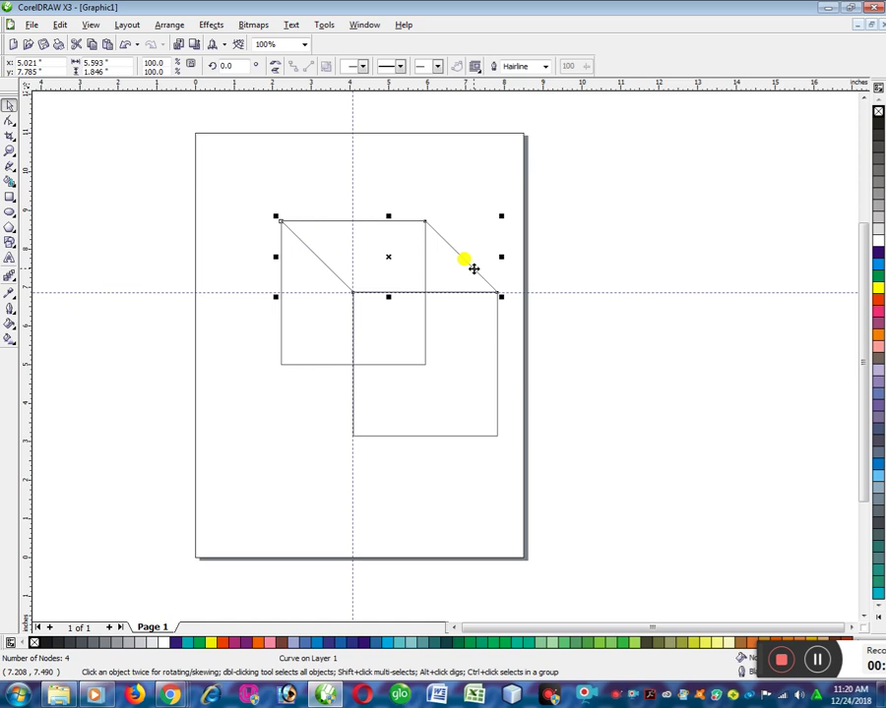
click(472, 263)
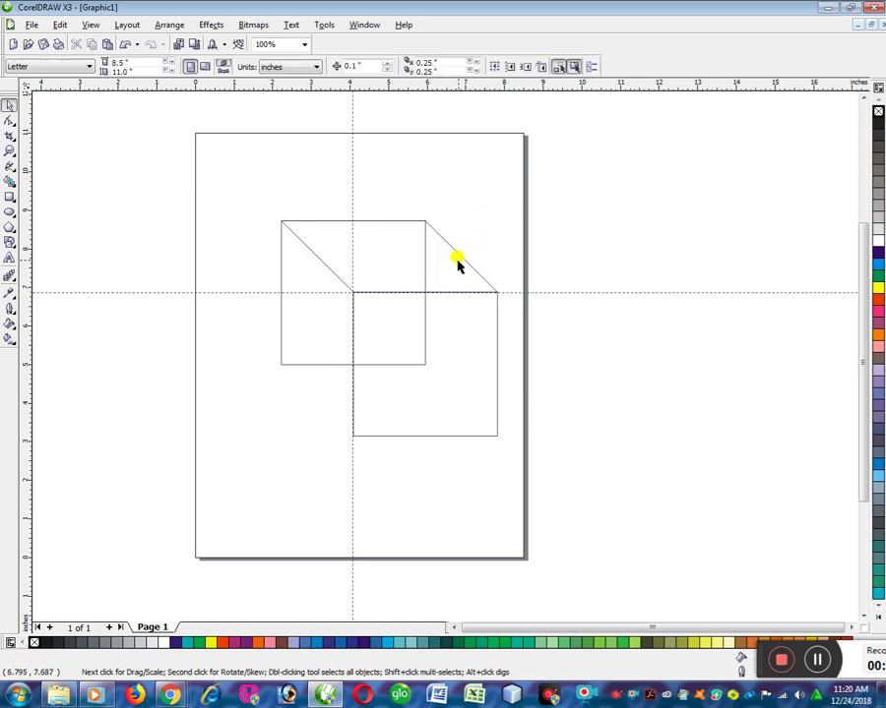
Duplicate the upper parallelogram and nudge the copy down between the squares' lower edges, with its centre at about 5.021, 4.035 inches.
click(457, 254)
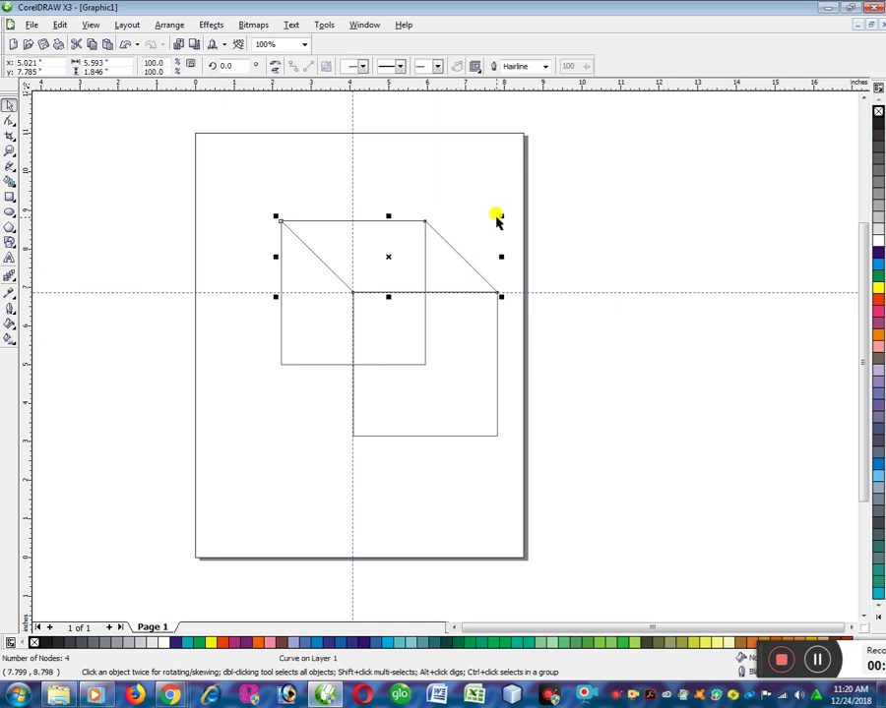
key(KP_Add)
key(Down)
key(Down)
key(Down)
key(Down)
key(Down)
key(Down)
key(Down)
key(Down)
key(Down)
key(Down)
key(Down)
key(Down)
key(Down)
key(Down)
key(Down)
key(Down)
key(Down)
key(Down)
key(Down)
key(Down)
key(Down)
key(Down)
key(Down)
key(Down)
key(Down)
key(Down)
key(Down)
key(Down)
key(Down)
key(Down)
key(Down)
key(Down)
key(Down)
key(Down)
key(Down)
key(Down)
key(Up)
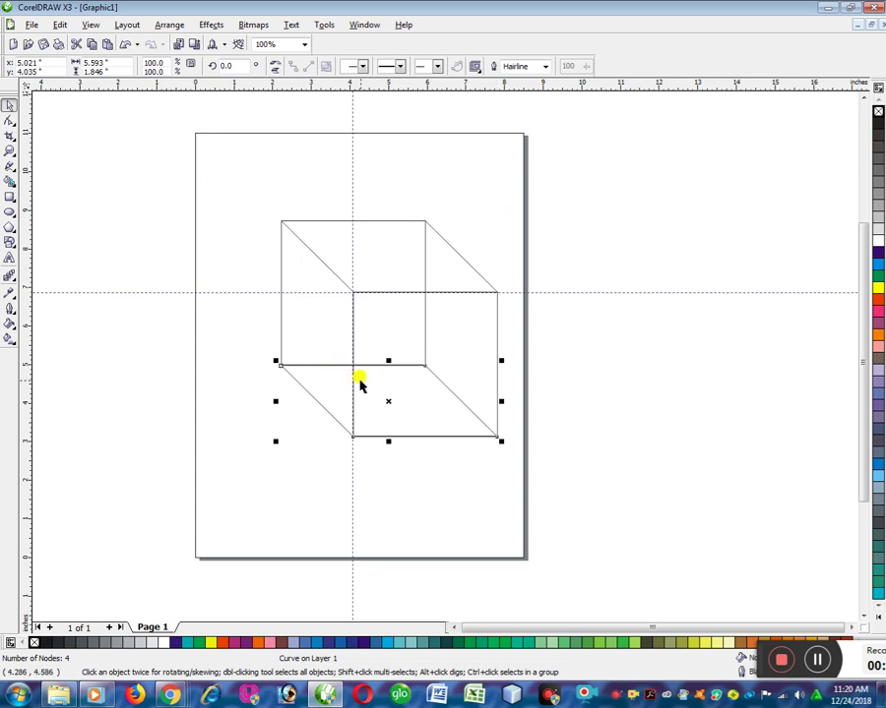
Move the lower parallelogram up so its upper-left corner meets the upper-left square's lower-left corner, centred at 5.021, 4.057 inches.
scroll(444, 360, up, 4)
scroll(445, 354, down, 2)
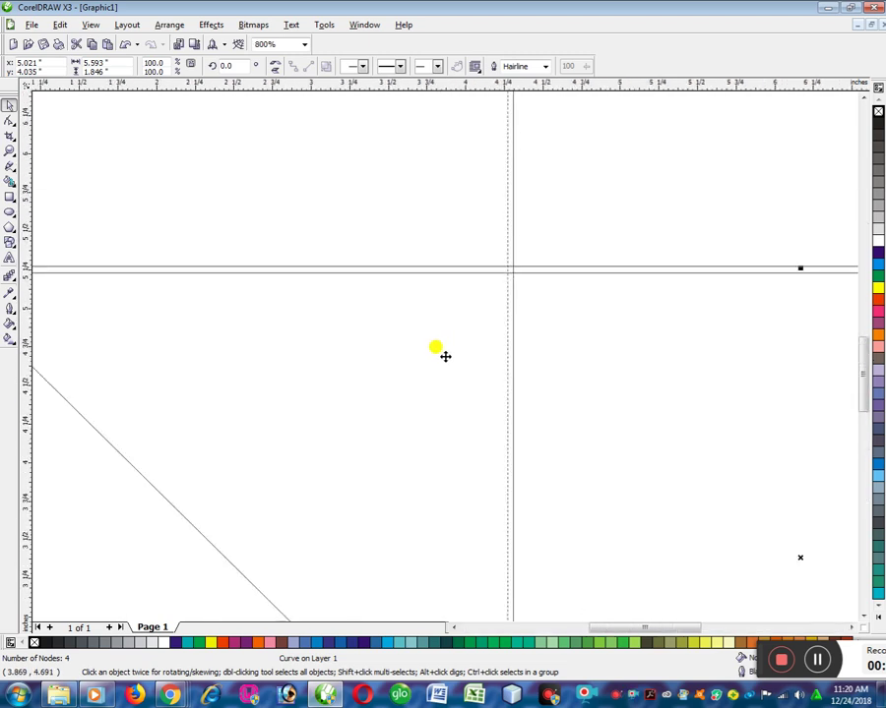
scroll(445, 354, up, 2)
scroll(415, 354, down, 2)
scroll(443, 354, up, 3)
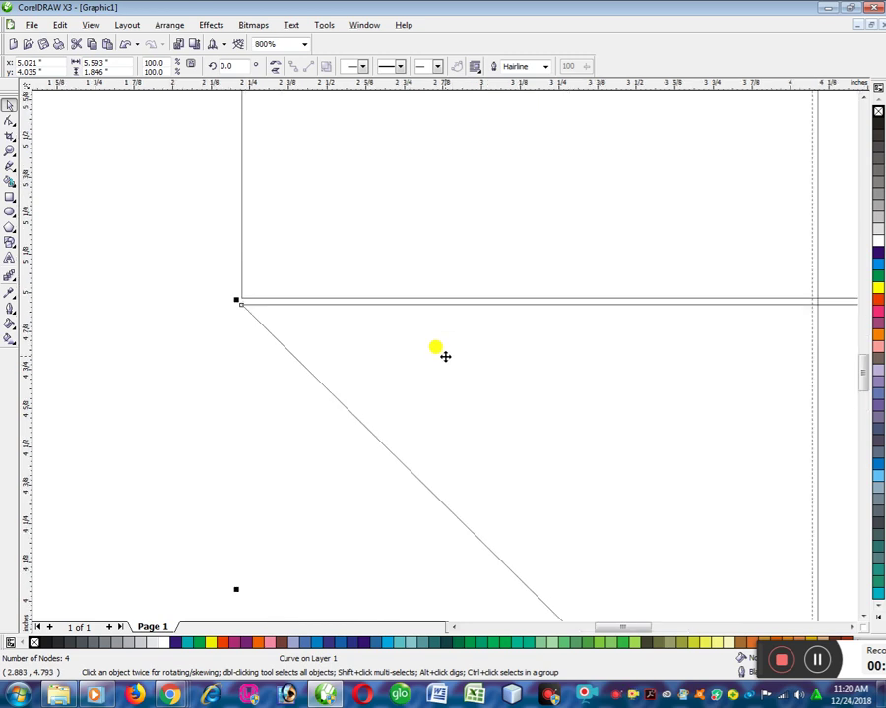
scroll(445, 355, down, 2)
scroll(444, 355, up, 4)
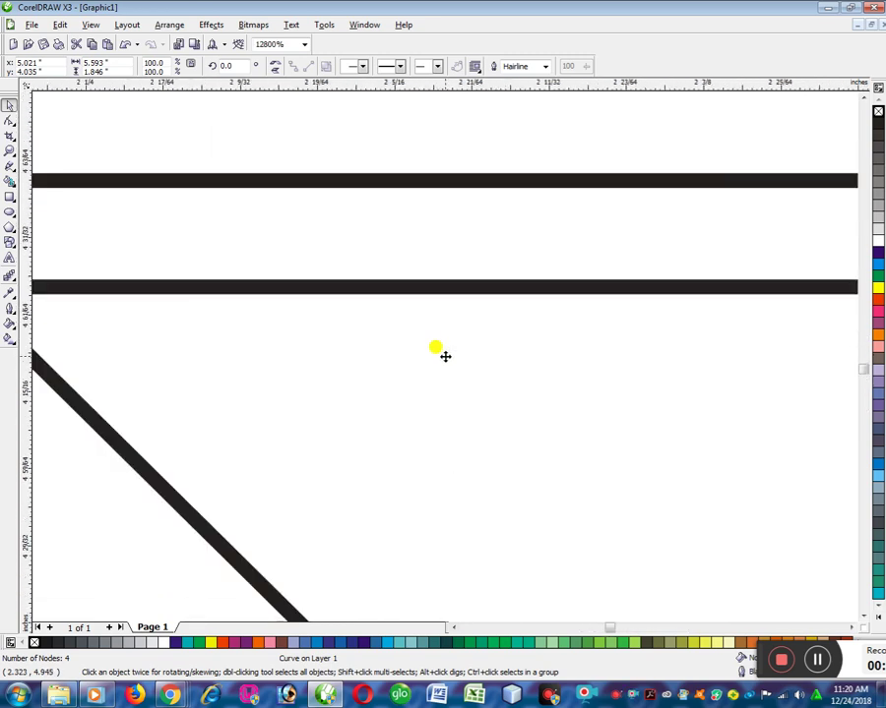
scroll(445, 355, down, 2)
scroll(418, 348, up, 2)
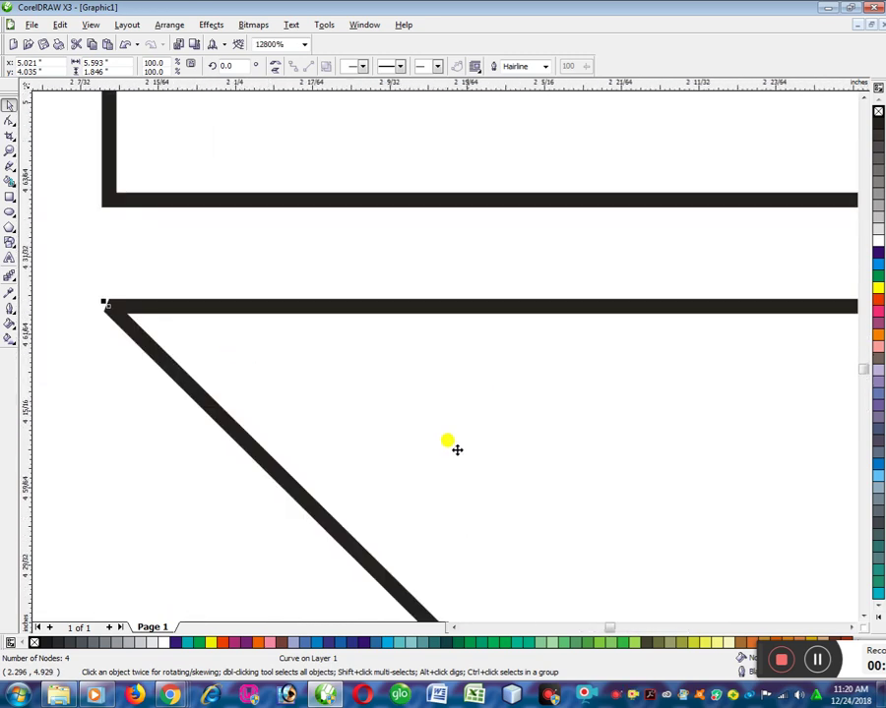
scroll(349, 364, up, 1)
scroll(394, 334, down, 2)
scroll(382, 325, up, 2)
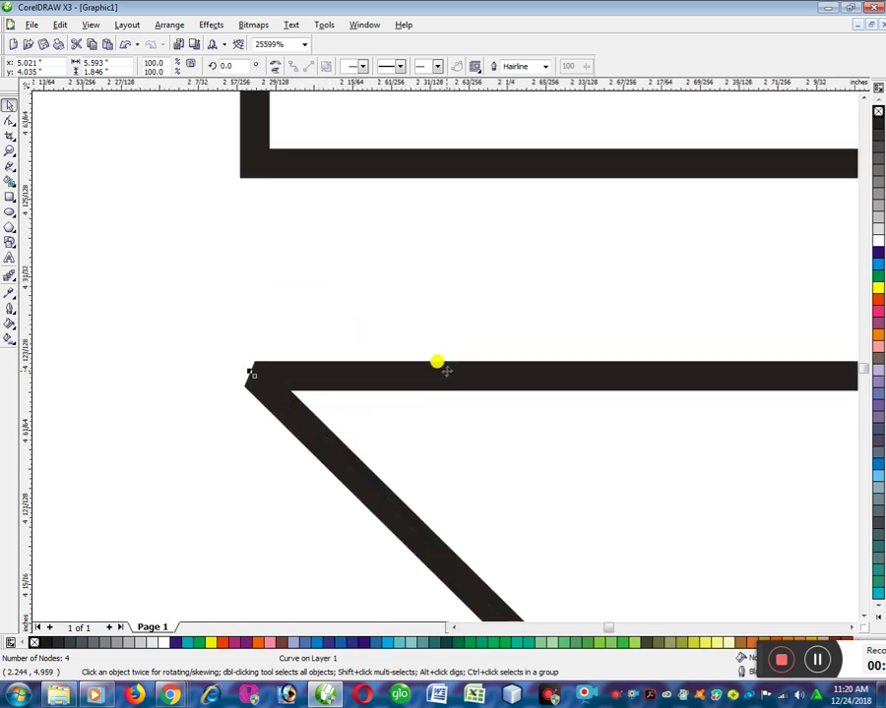
drag(435, 354, 442, 173)
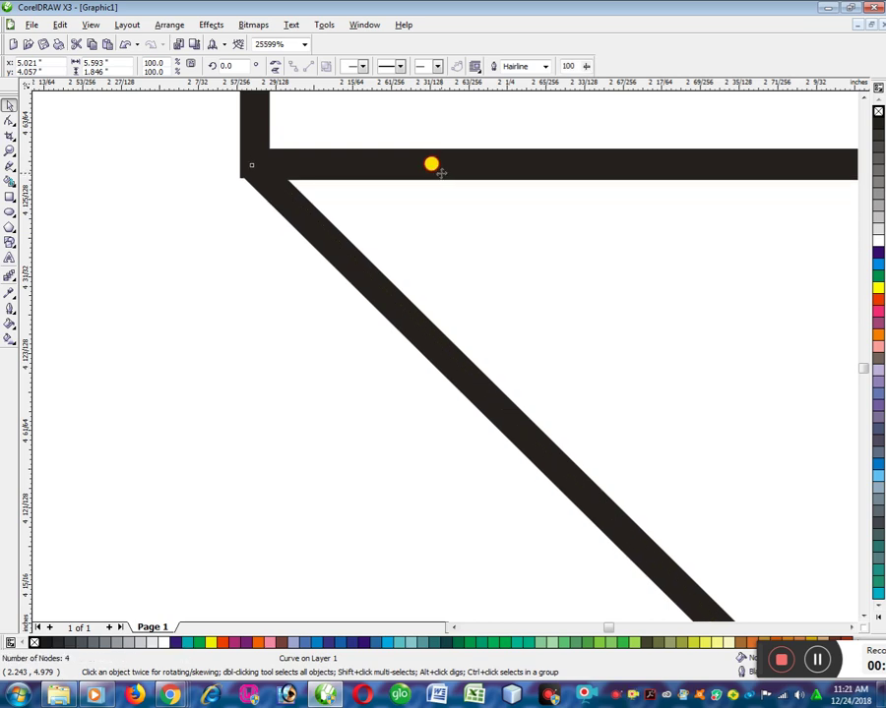
click(441, 173)
drag(440, 175, 440, 176)
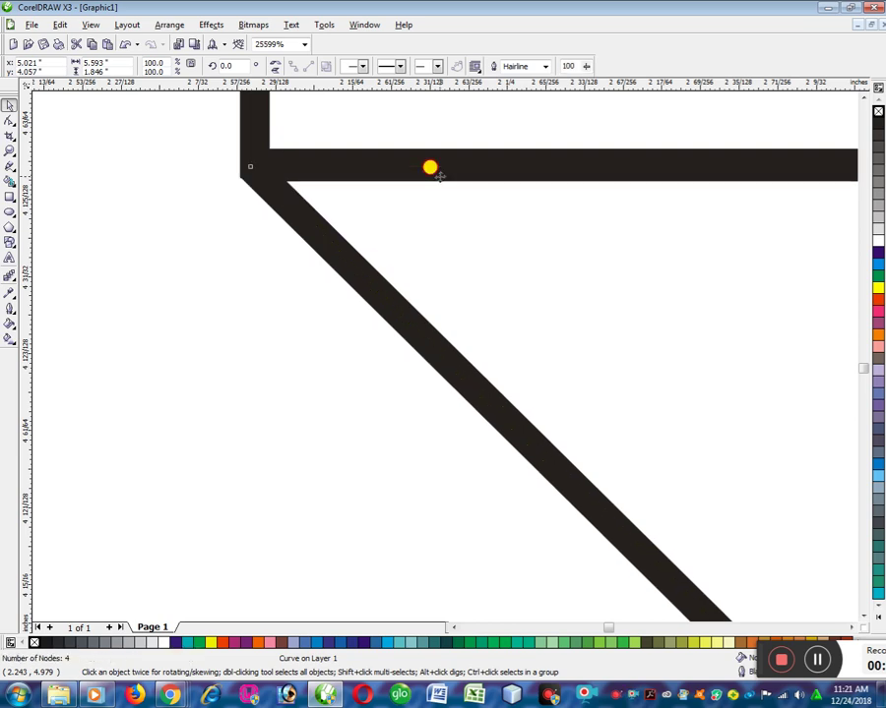
click(438, 174)
Examine how the lower parallelogram's corners meet the two squares and how the complete wireframe cube looks.
scroll(439, 175, down, 8)
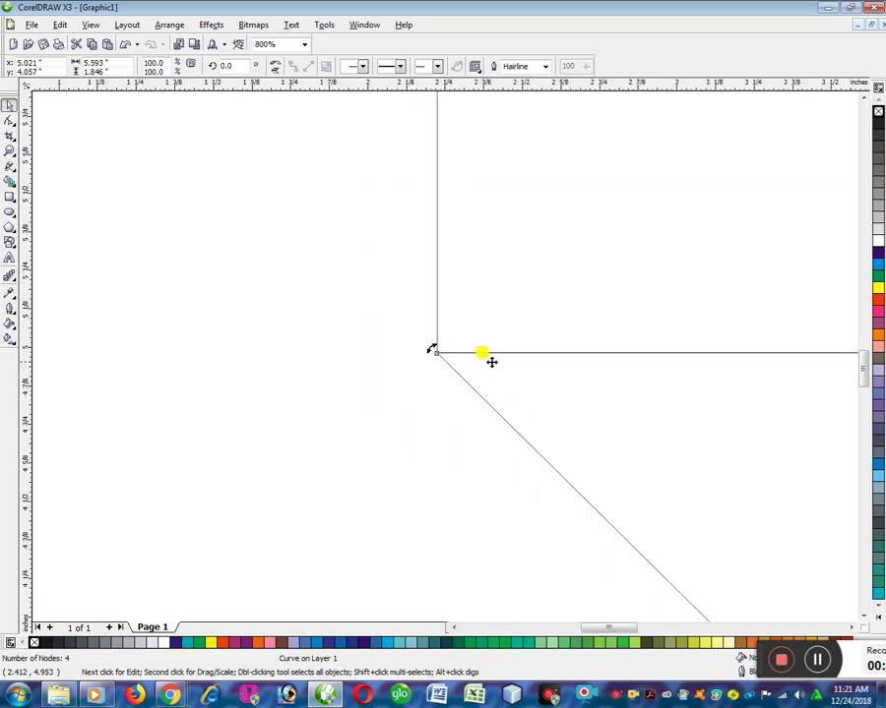
scroll(448, 359, down, 2)
scroll(454, 376, up, 5)
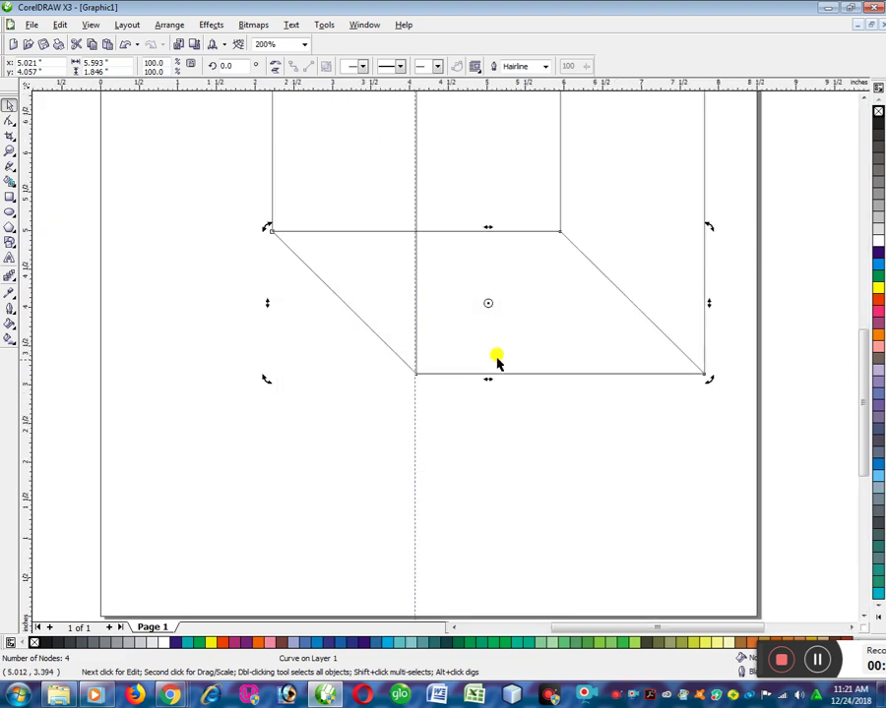
scroll(463, 359, down, 4)
scroll(445, 357, up, 4)
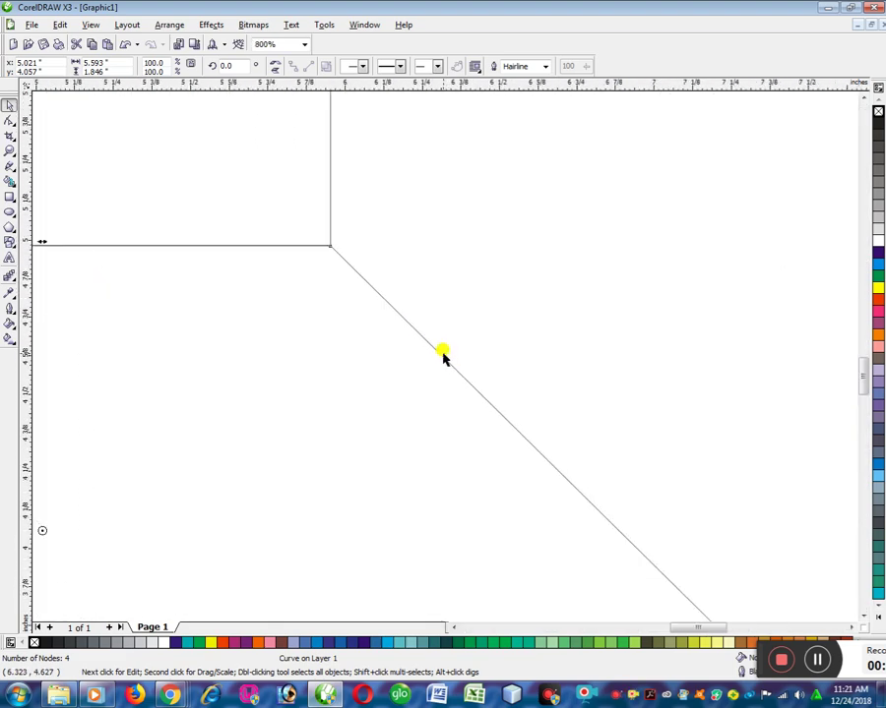
scroll(443, 357, down, 4)
scroll(443, 360, up, 1)
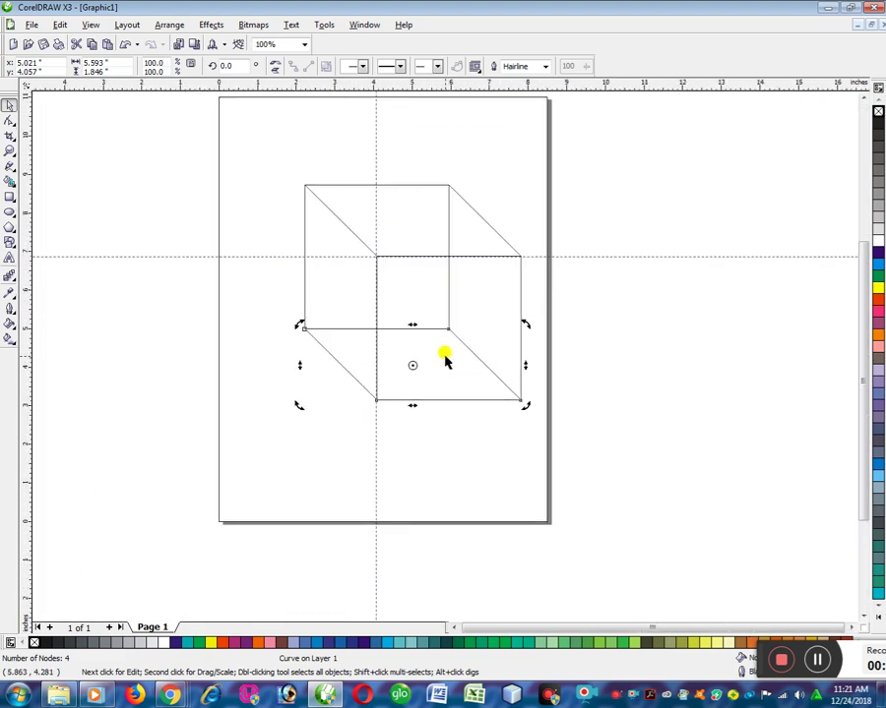
scroll(444, 361, up, 1)
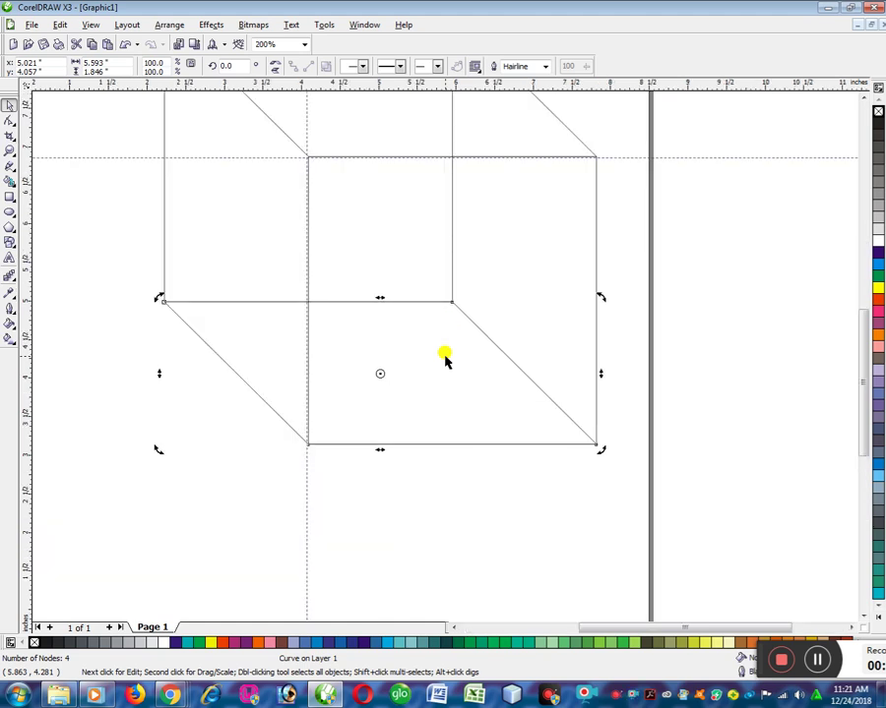
scroll(442, 360, down, 1)
click(692, 351)
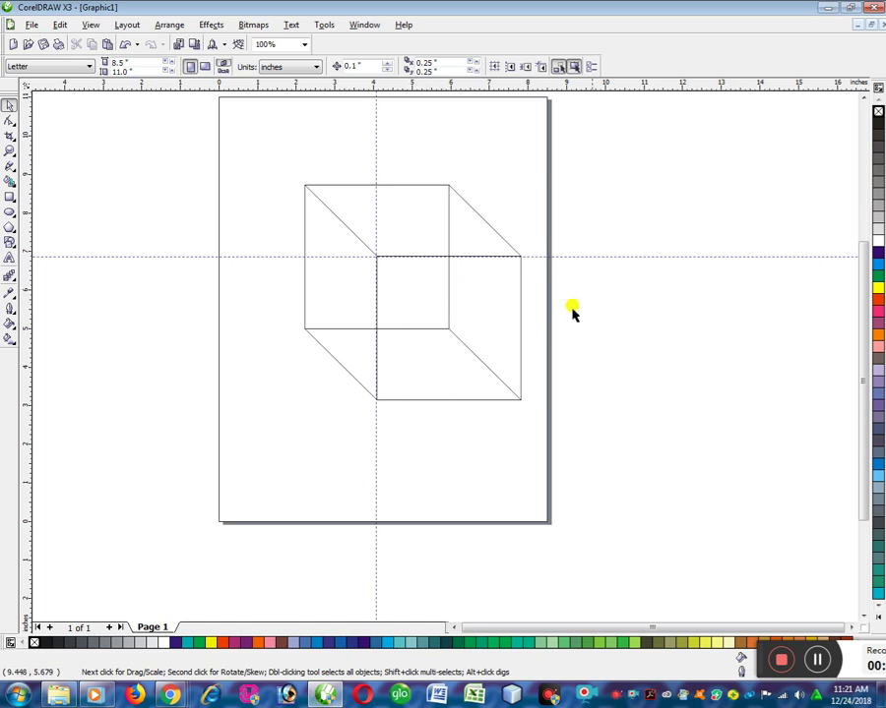
Delete the horizontal and vertical guidelines and set the page orientation to landscape.
click(647, 257)
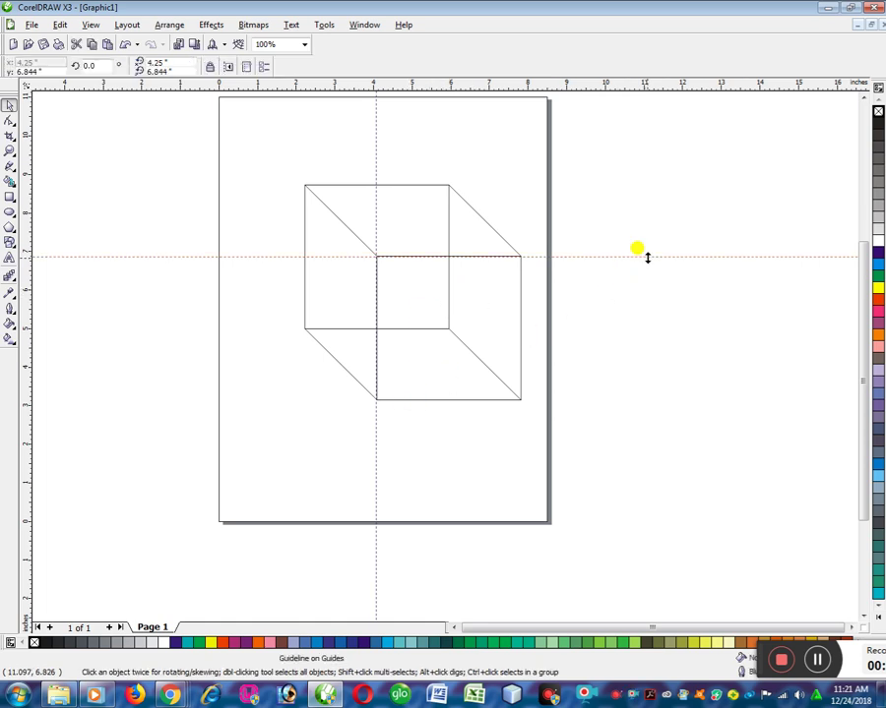
key(Delete)
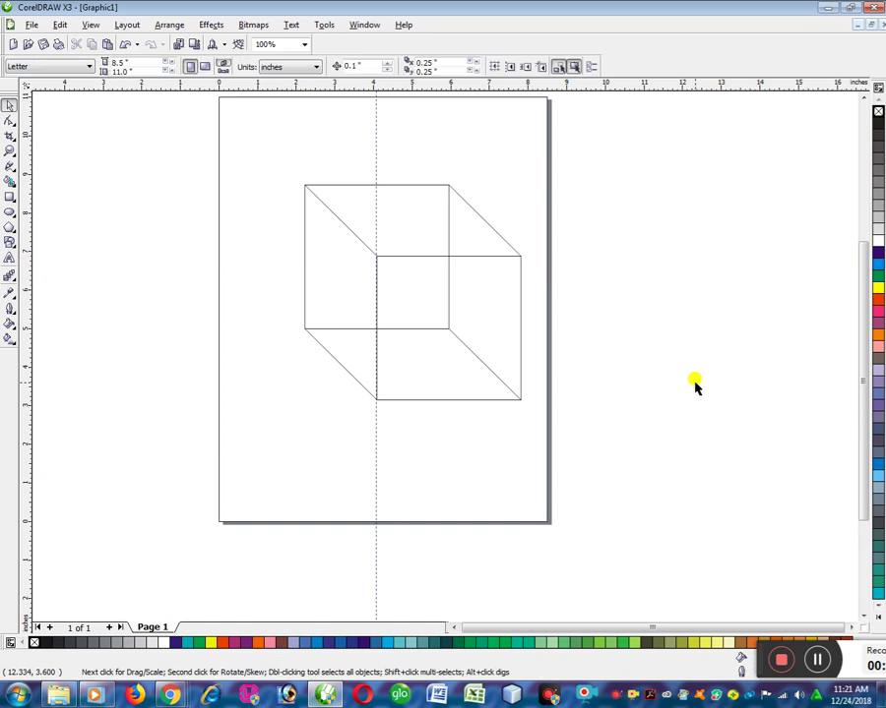
click(376, 141)
key(Delete)
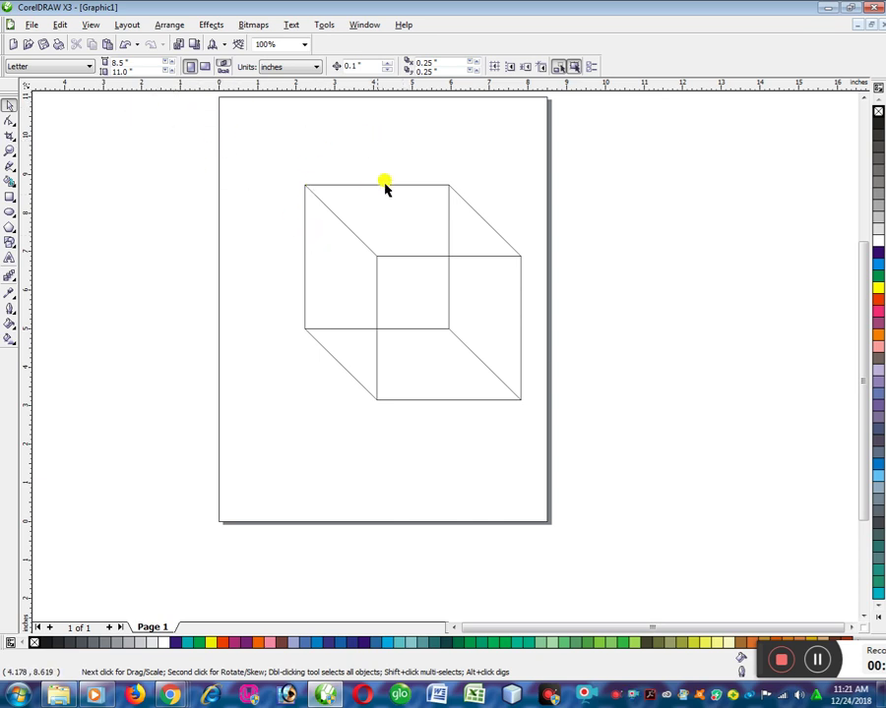
click(206, 68)
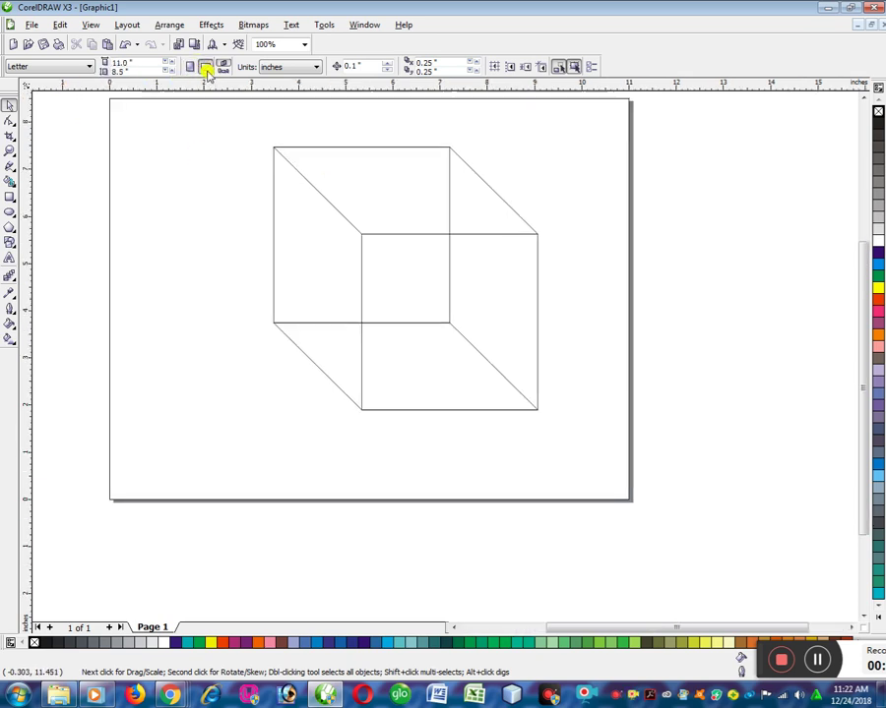
Scale the whole cube to about 4.783 by 4.767 inches and move it near the page's middle, centred at 5.455, 4.605 inches.
scroll(445, 358, down, 1)
drag(316, 266, 407, 392)
scroll(407, 392, up, 2)
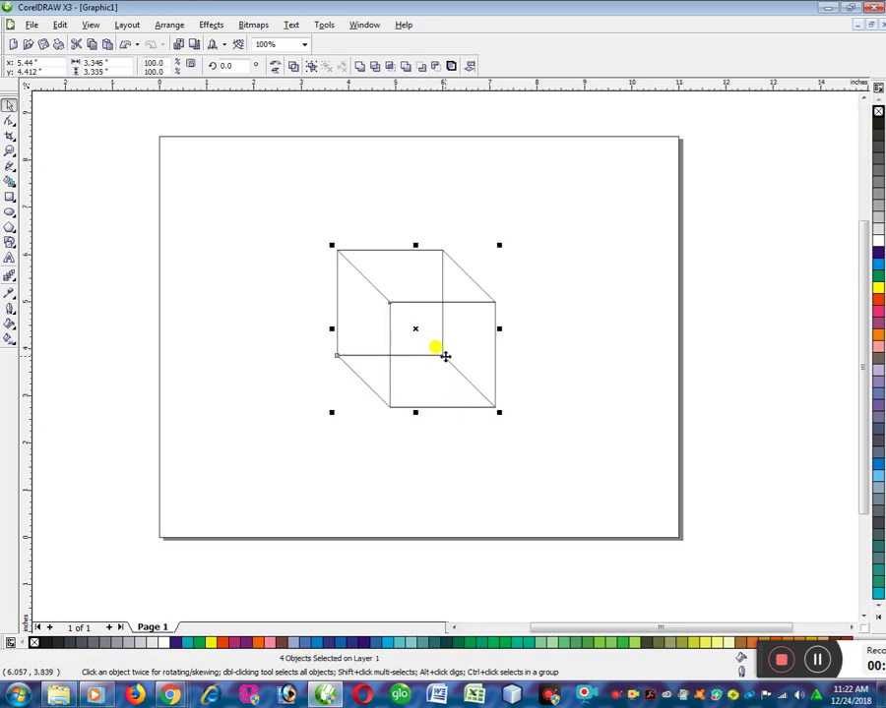
scroll(407, 391, down, 1)
scroll(435, 326, up, 1)
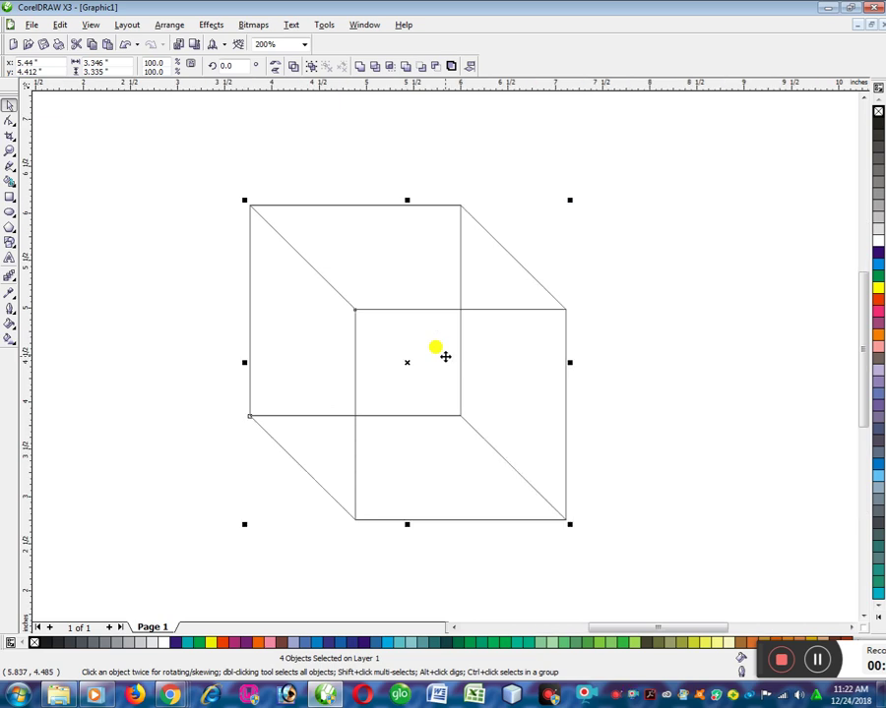
scroll(445, 360, down, 1)
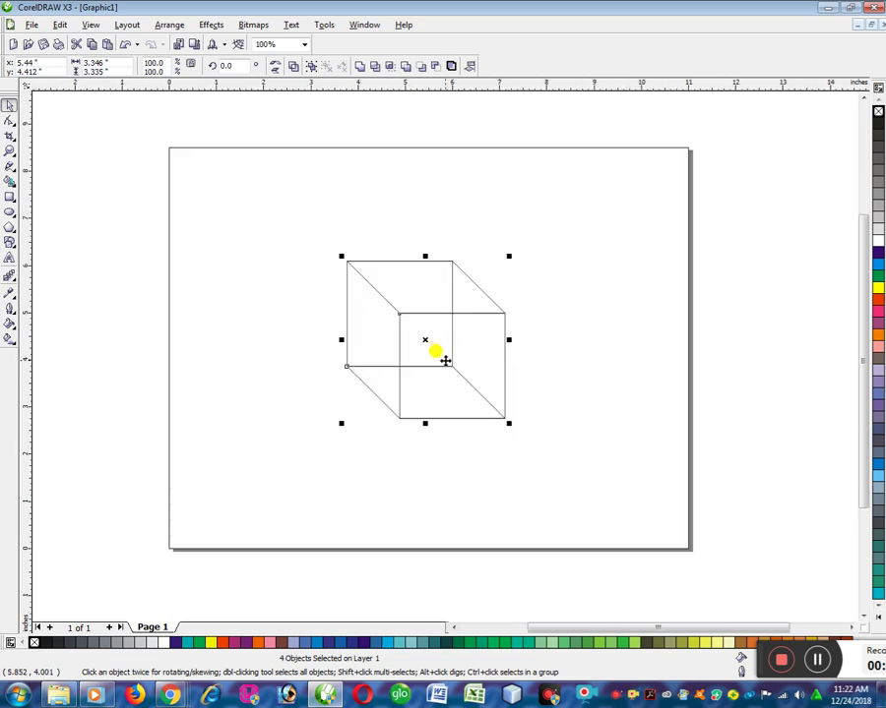
scroll(445, 360, up, 1)
scroll(445, 356, down, 1)
drag(509, 419, 576, 485)
drag(484, 399, 453, 357)
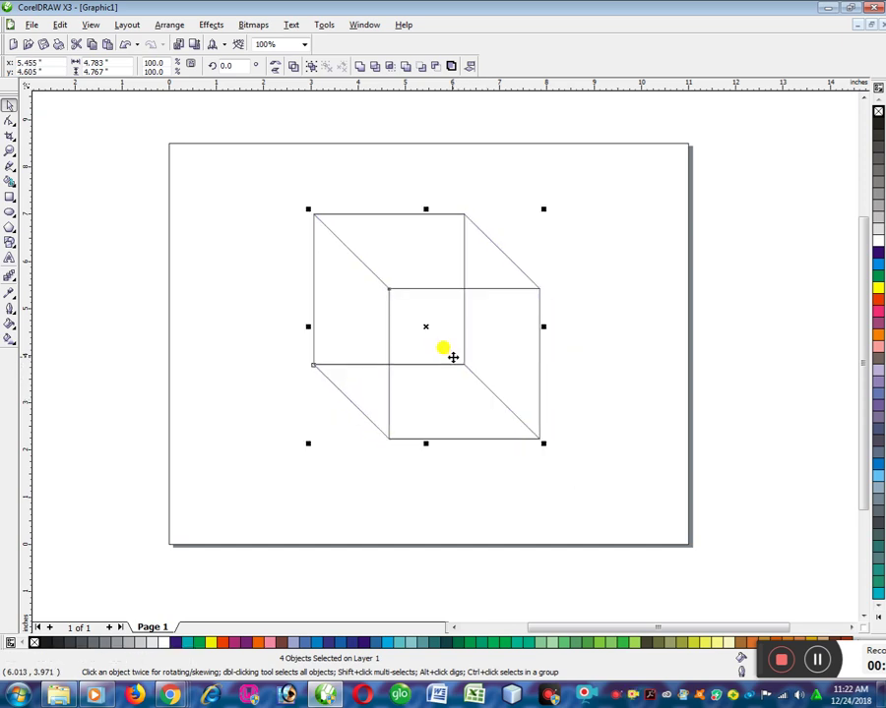
click(261, 311)
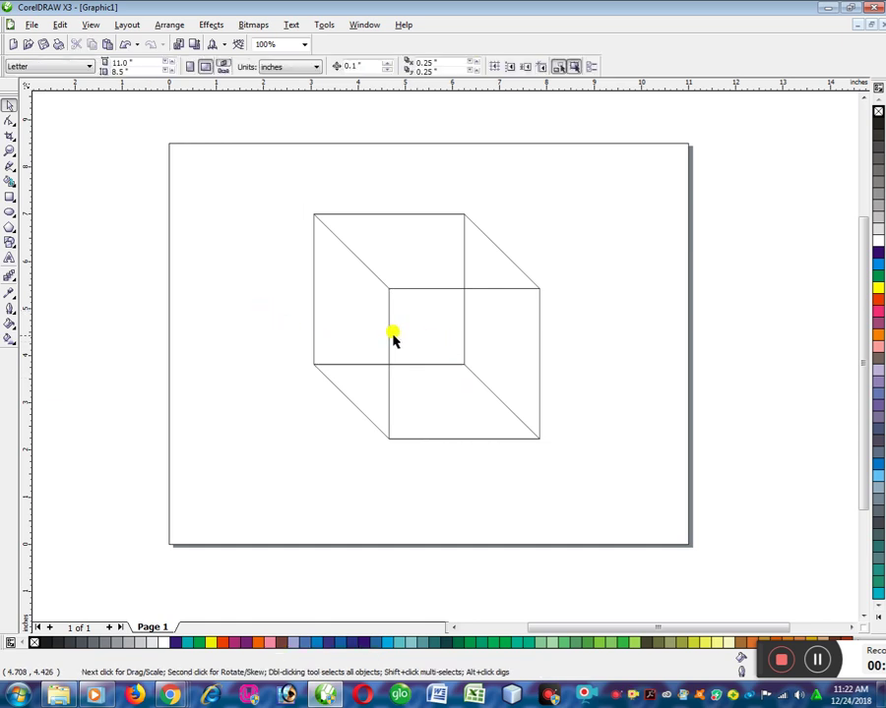
Make a flattened copy of the lower-right square as a band about 0.808 inches high along that square's upper edge.
click(387, 341)
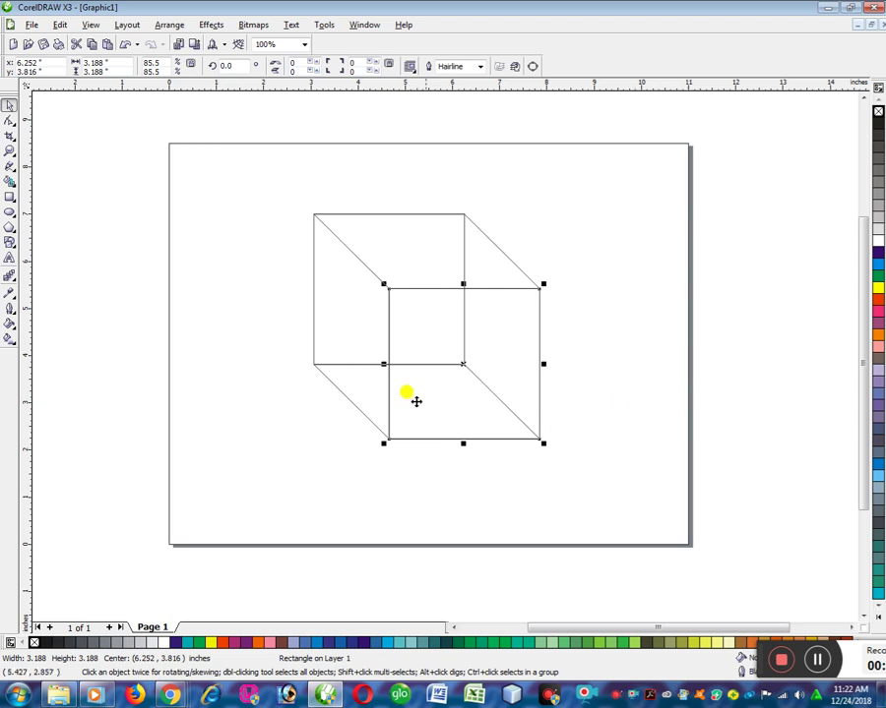
click(463, 444)
drag(463, 446, 461, 336)
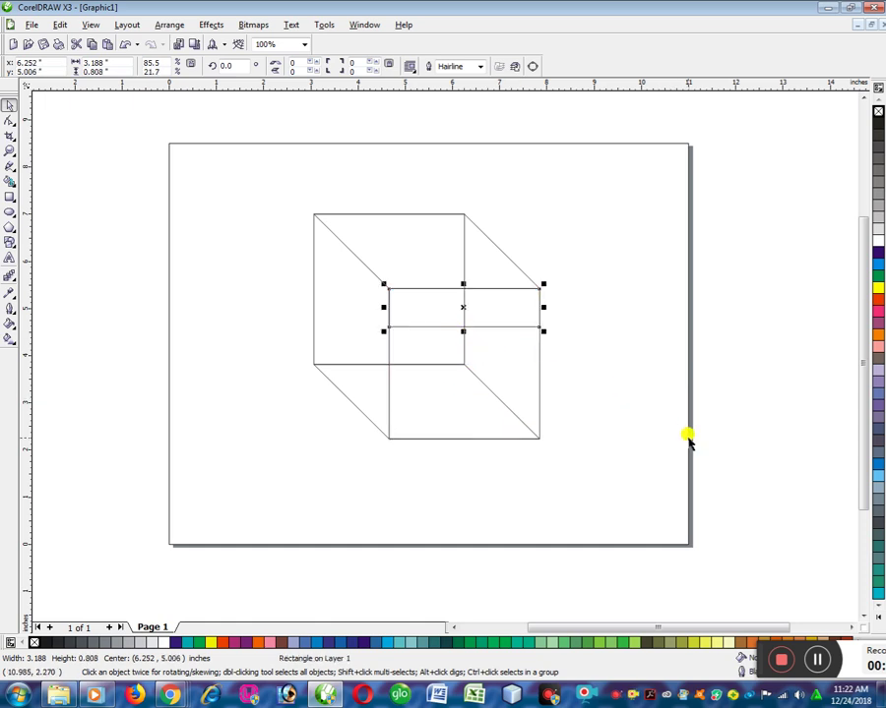
Duplicate the band and nudge the copy down to the lower-right square's bottom edge, centred at about 6.252, 2.606 inches.
key(plus)
key(Down)
key(Down)
key(Down)
key(Down)
key(Down)
key(Down)
key(Down)
key(Down)
key(Down)
key(Down)
key(Down)
key(Down)
key(Down)
key(Down)
key(Down)
key(Down)
key(Down)
key(Down)
key(Down)
key(Down)
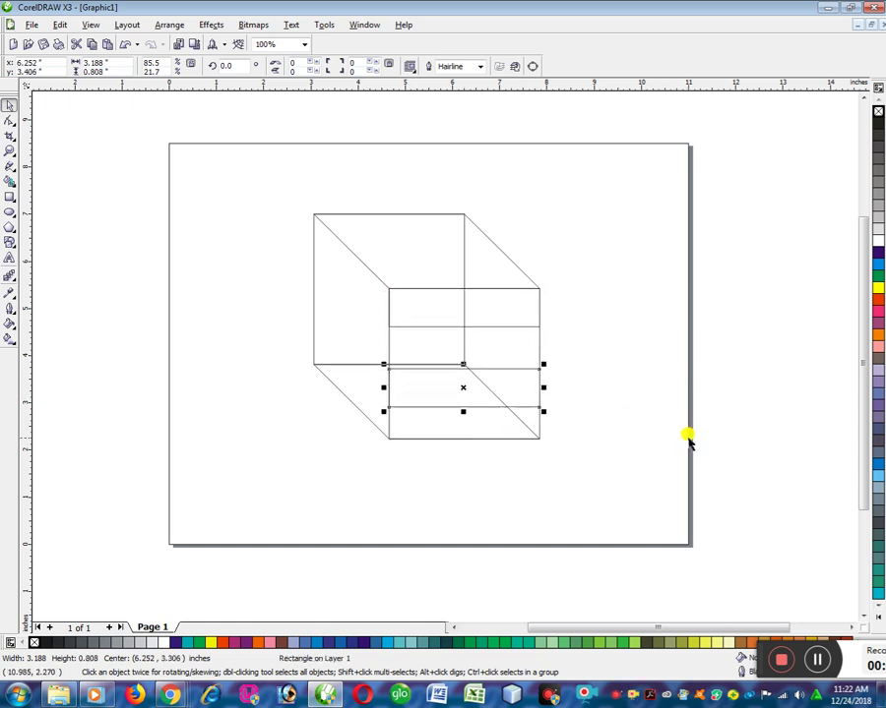
key(Down)
key(Down)
key(Down)
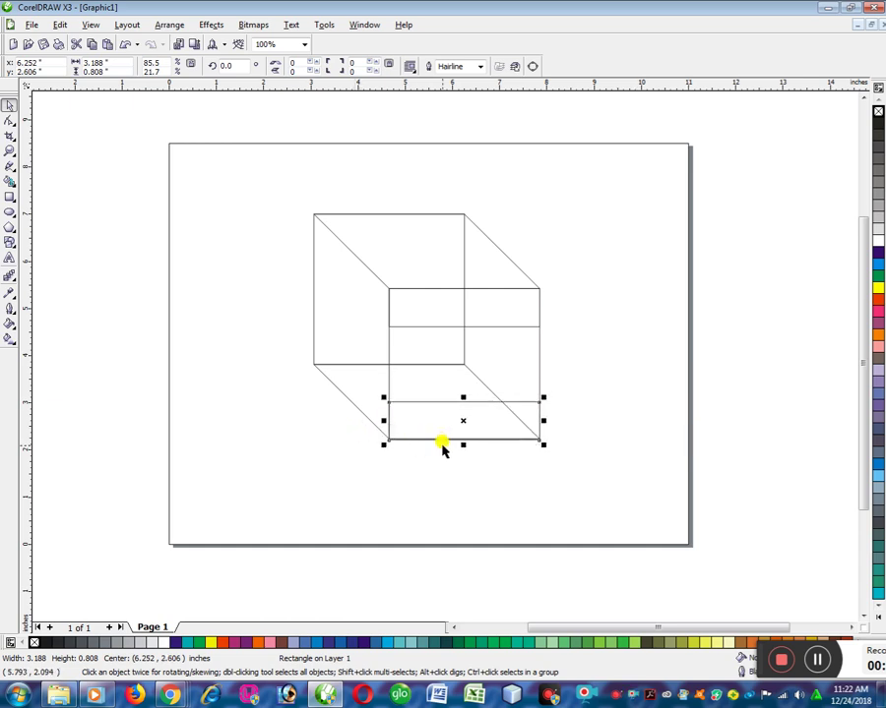
Adjust the lower band so its bottom edge coincides with the lower-right square's bottom edge, centred at about 6.256, 2.627 inches.
scroll(451, 431, up, 2)
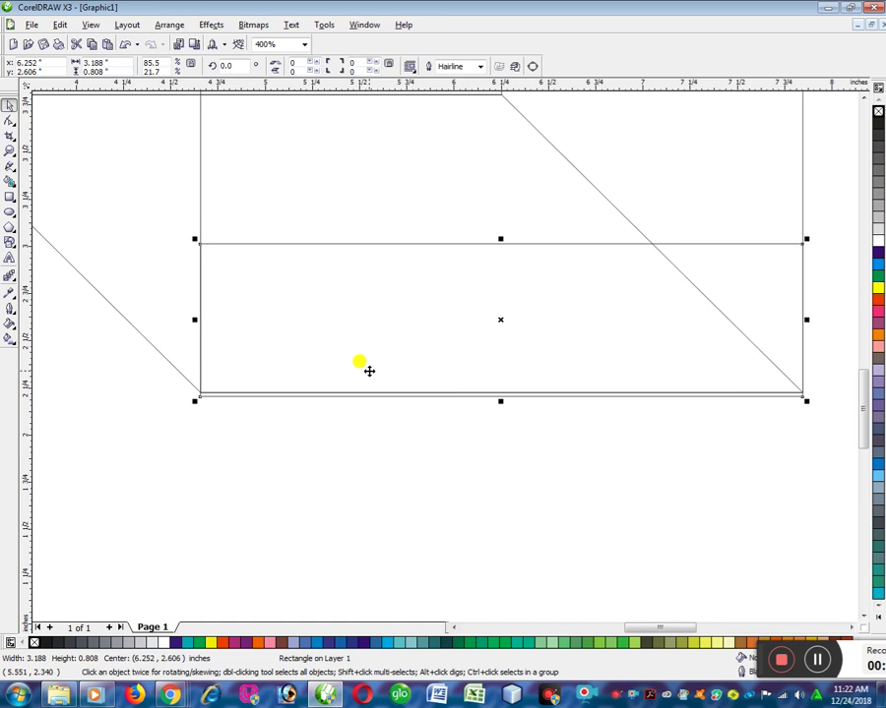
key(ctrl+Up)
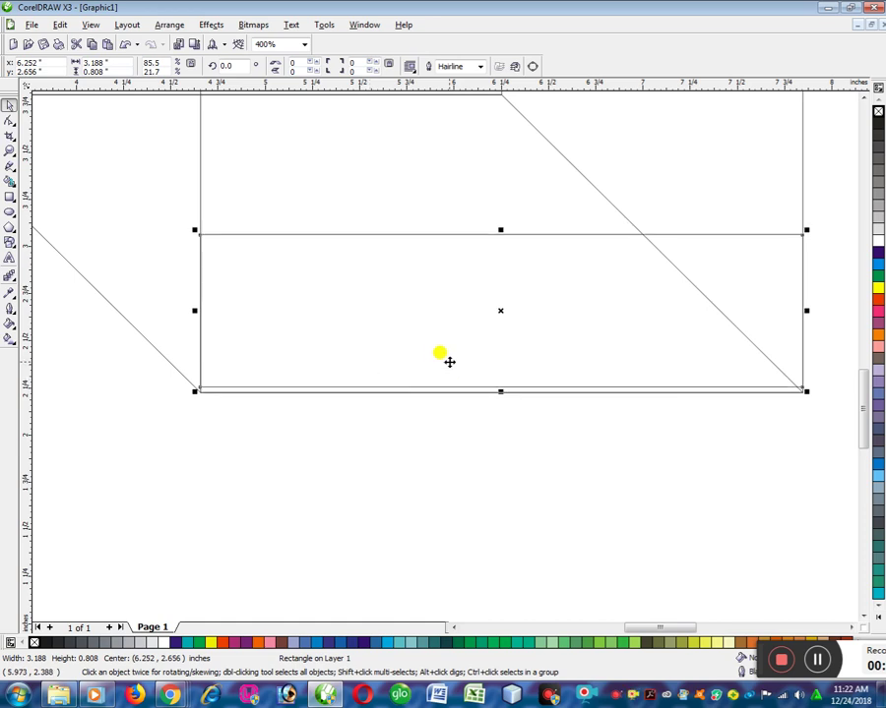
scroll(453, 360, up, 1)
drag(505, 234, 509, 246)
scroll(508, 246, down, 2)
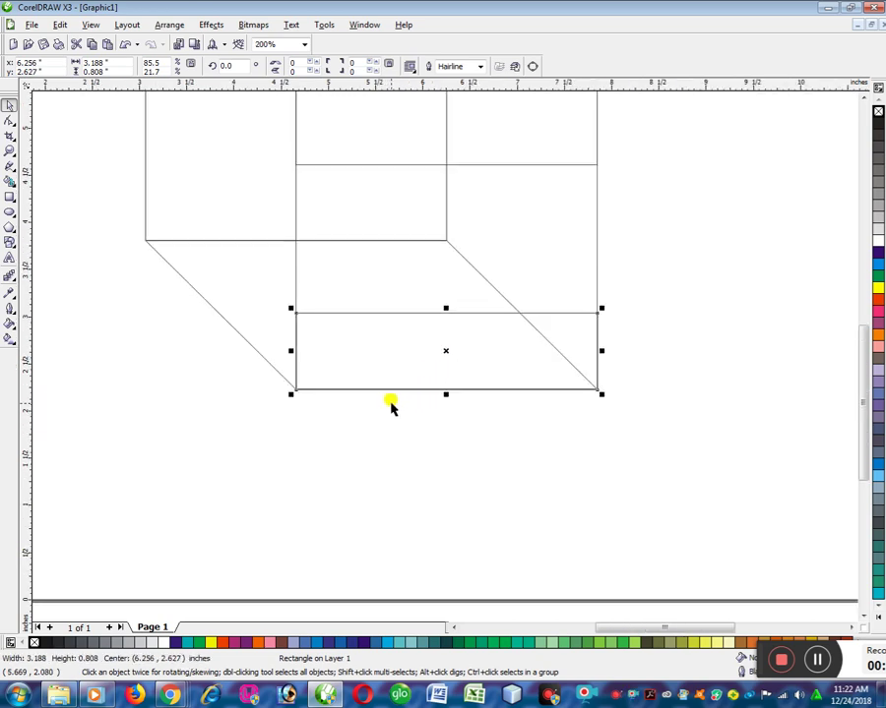
Check how closely the lower band's bottom edge lines up with the lower-right square's bottom edge.
scroll(391, 408, down, 1)
scroll(445, 360, up, 5)
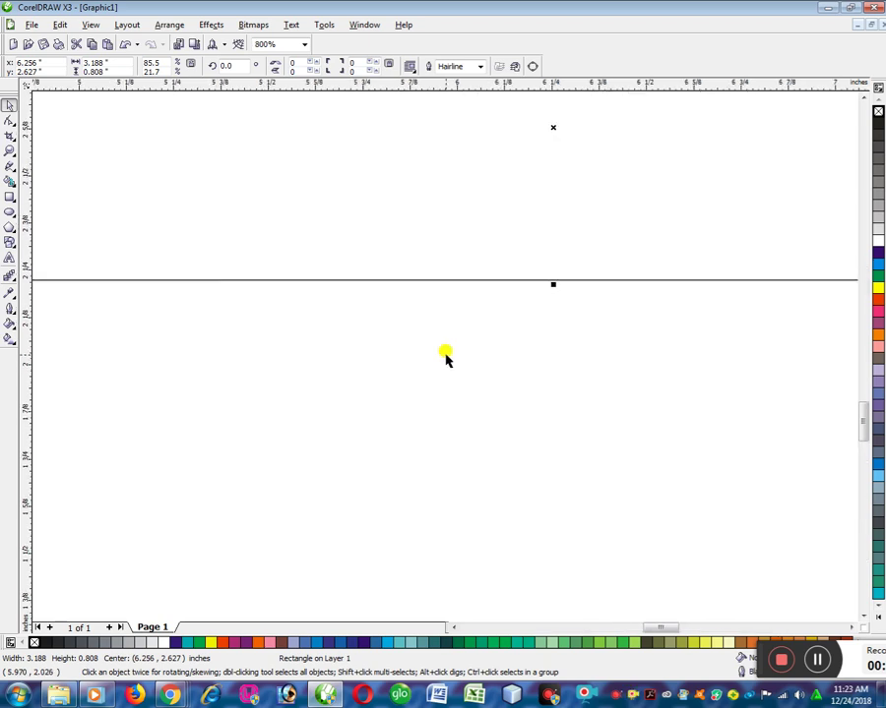
scroll(445, 360, down, 2)
scroll(445, 360, up, 3)
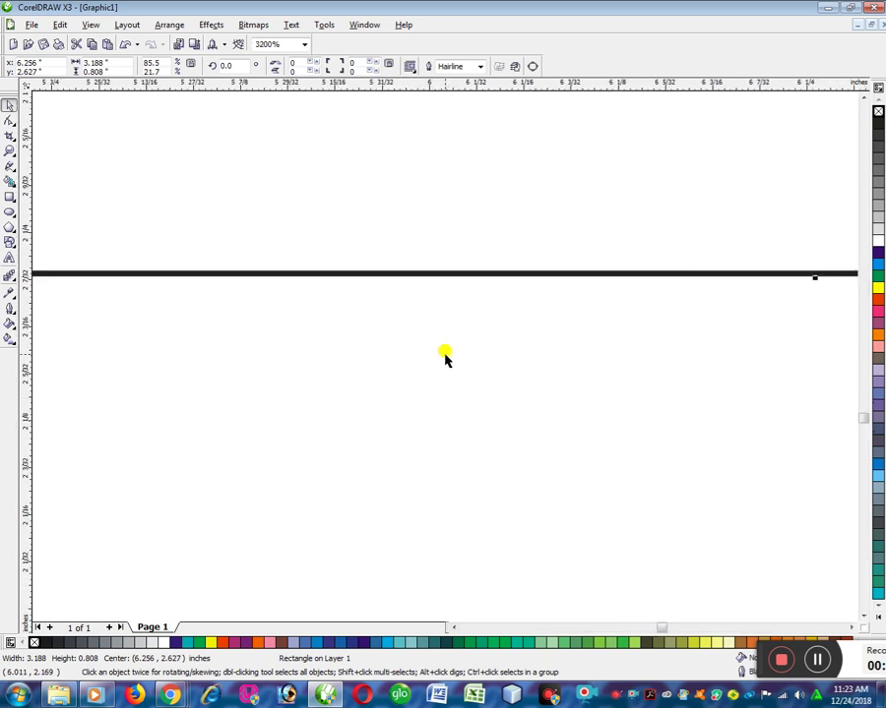
scroll(445, 360, down, 3)
scroll(445, 360, down, 2)
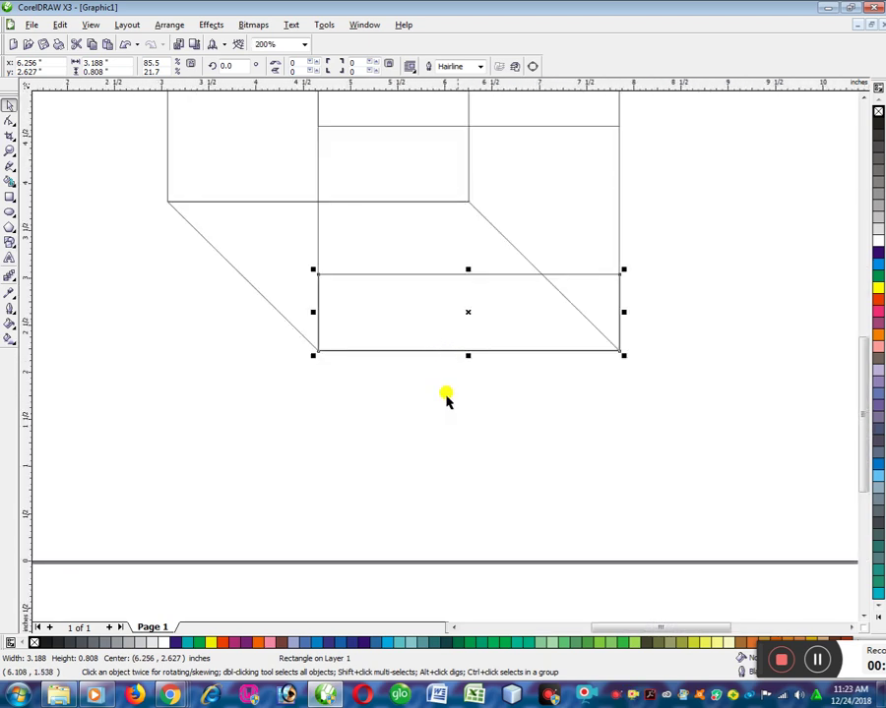
scroll(459, 358, down, 2)
click(543, 300)
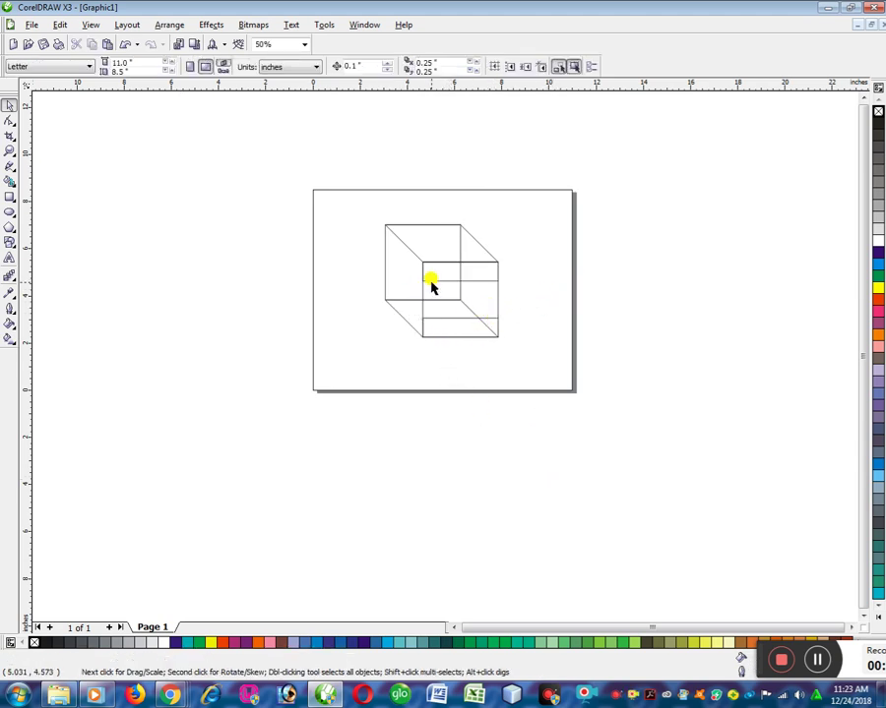
Copy the upper band to the upper-left square's top edge, centred at about 4.654, 6.605 inches, and delete the surplus band over the lower-right square.
scroll(431, 285, up, 1)
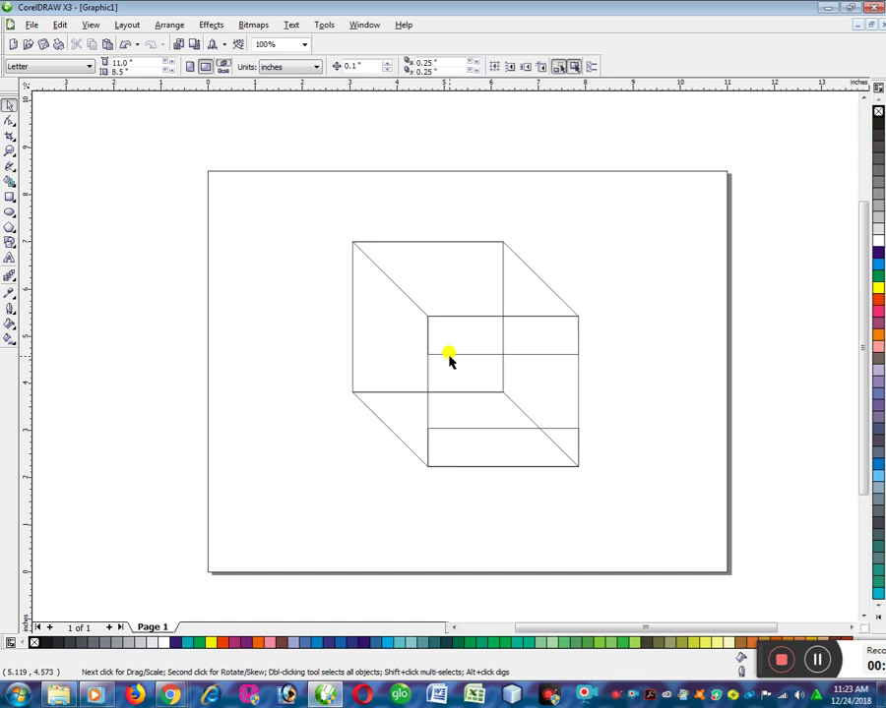
drag(442, 356, 368, 278)
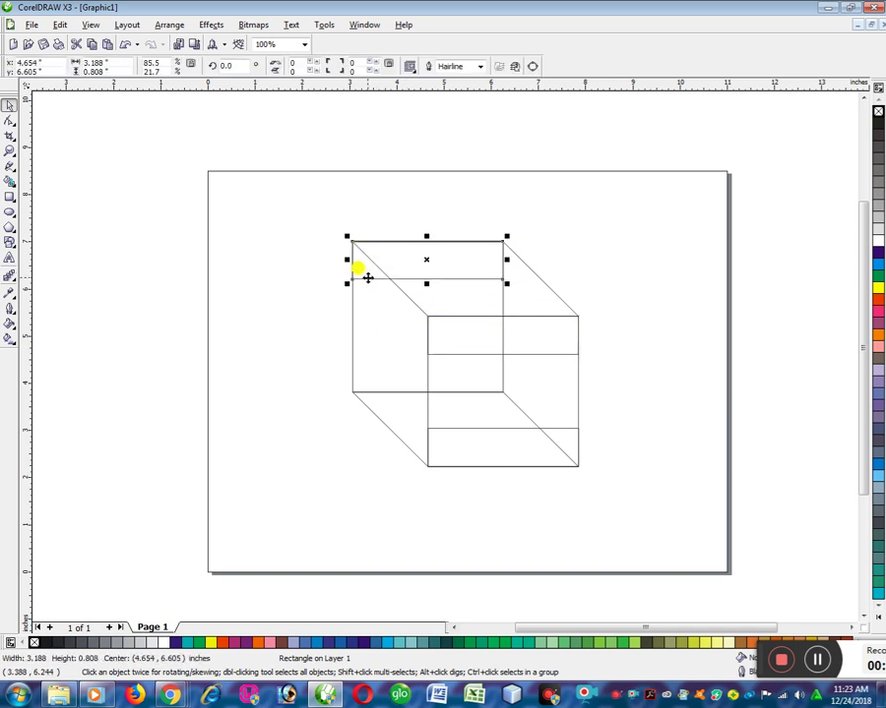
drag(474, 316, 162, 224)
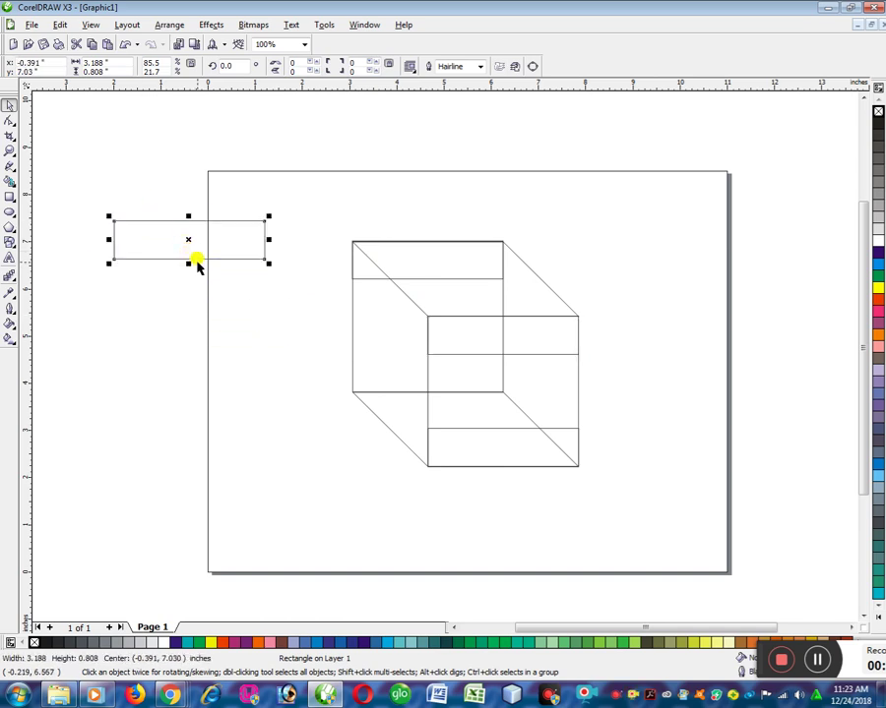
key(Delete)
Shift the upper-left square's band so their upper-left corners meet, with the band centred at about 4.659, 6.587 inches.
scroll(376, 244, up, 5)
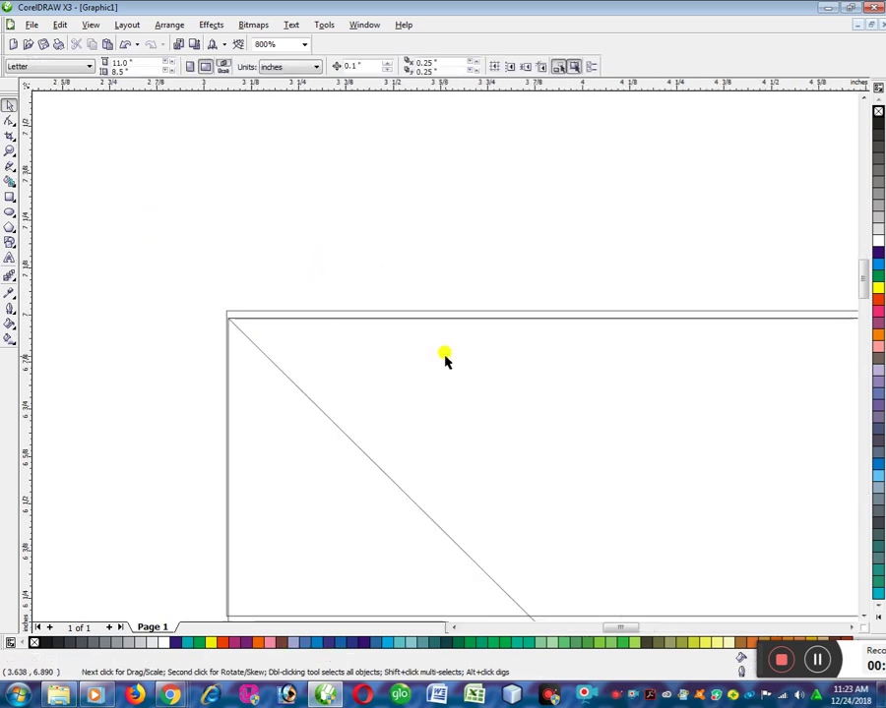
scroll(443, 359, up, 2)
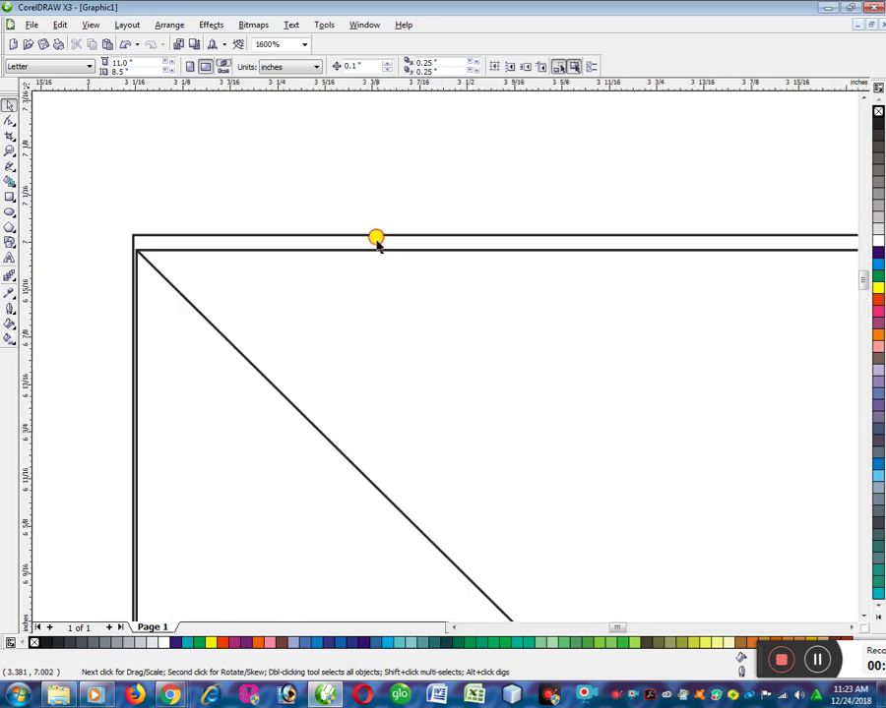
mouse_move(362, 238)
mouse_down()
mouse_move(373, 251)
mouse_move(366, 247)
mouse_up()
scroll(443, 354, up, 2)
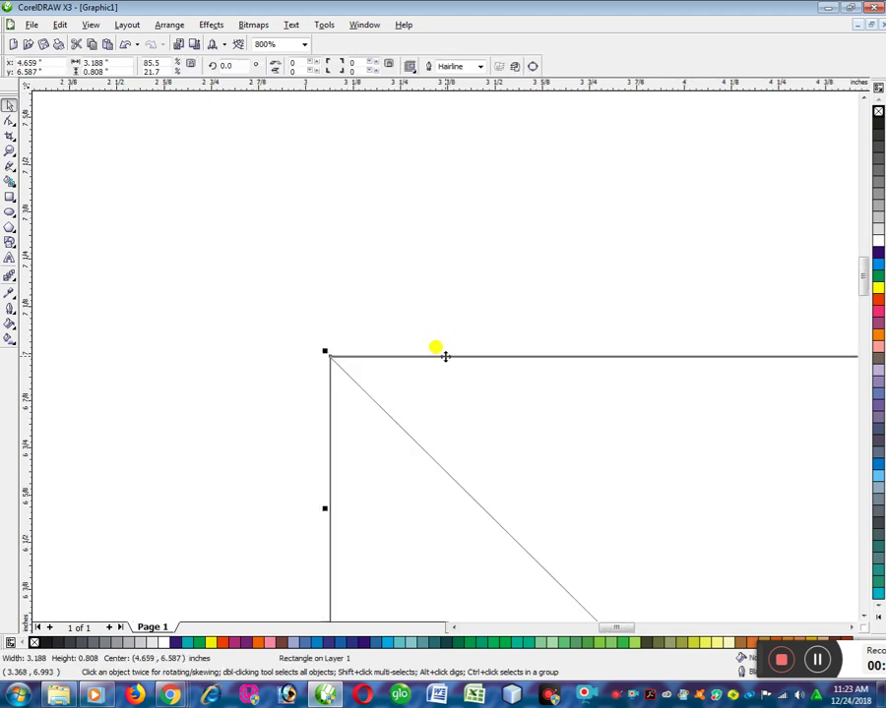
scroll(443, 352, up, 1)
scroll(345, 358, down, 2)
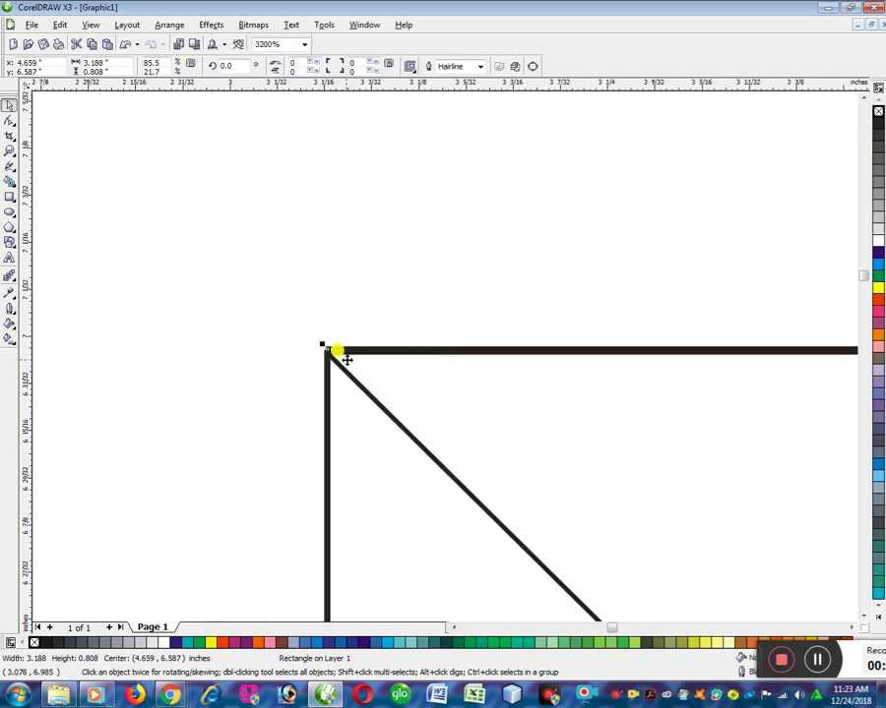
scroll(344, 359, up, 4)
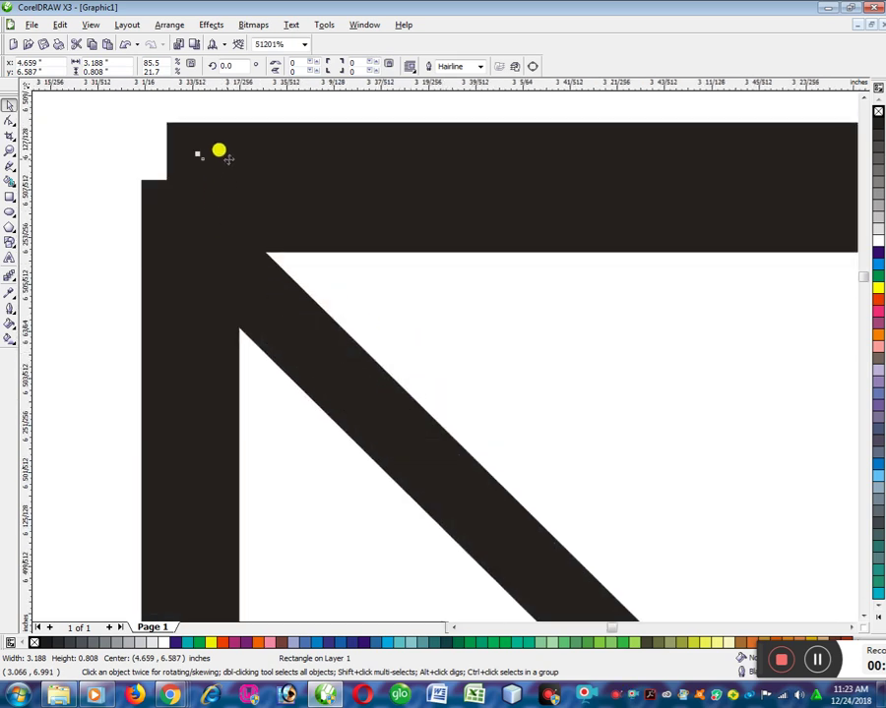
click(125, 253)
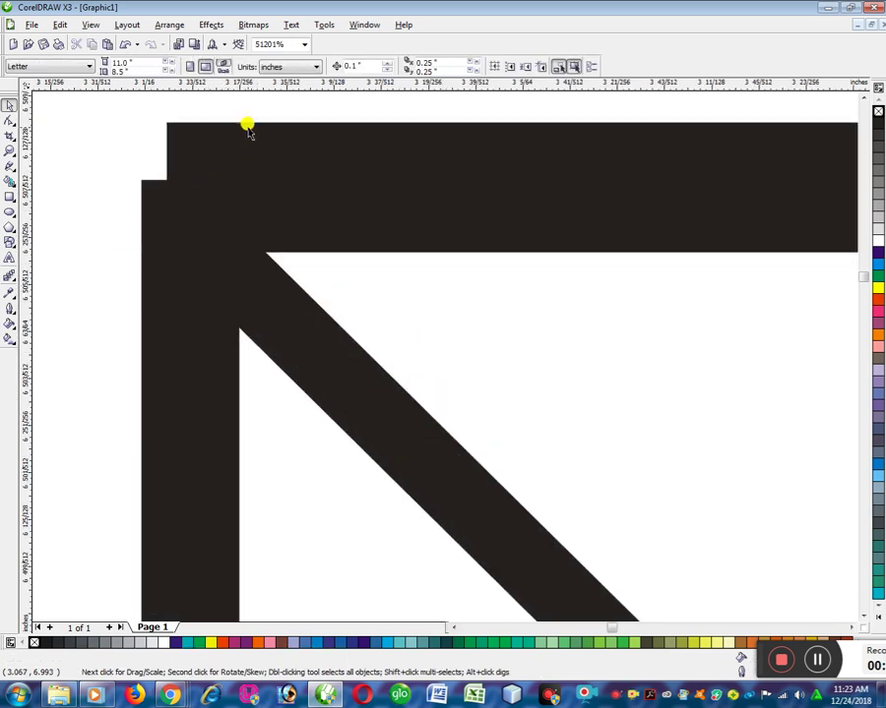
Nudge the upper-left square's band so their upper-left corners coincide, with the band centred at about 4.658, 6.585 inches.
drag(243, 131, 234, 209)
scroll(442, 355, down, 8)
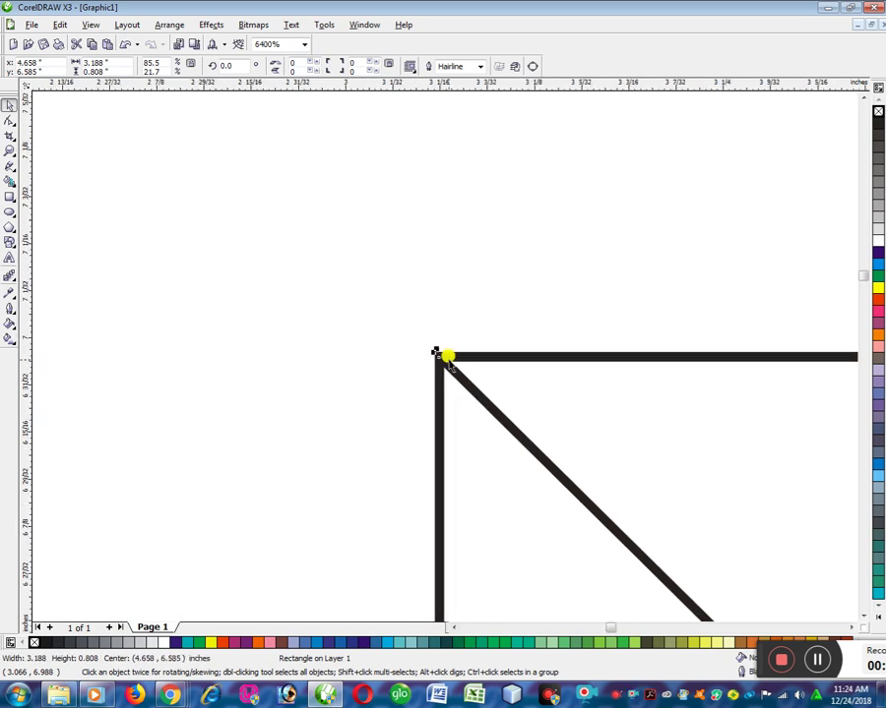
scroll(445, 356, up, 1)
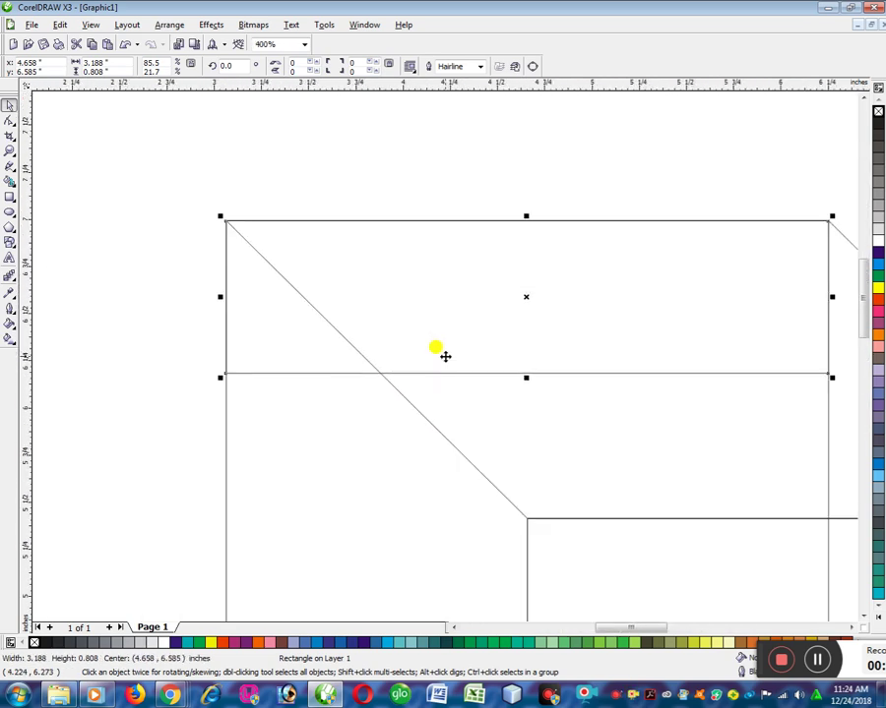
scroll(459, 358, down, 2)
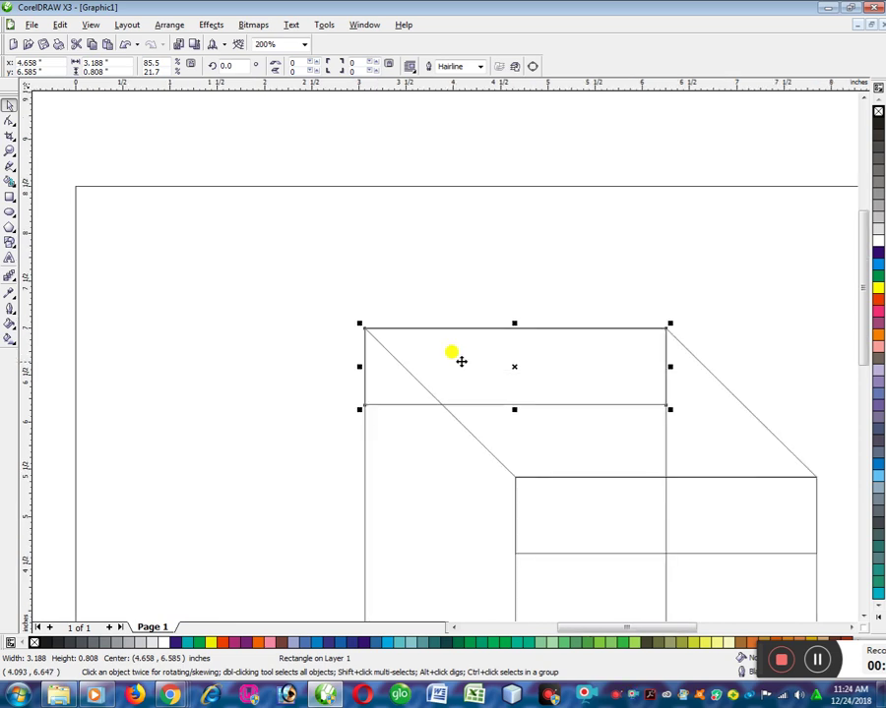
Narrow the upper-left square's band to about 1.601 inches, bringing its right edge in line with the front square's left edge.
scroll(445, 355, up, 1)
drag(558, 348, 406, 370)
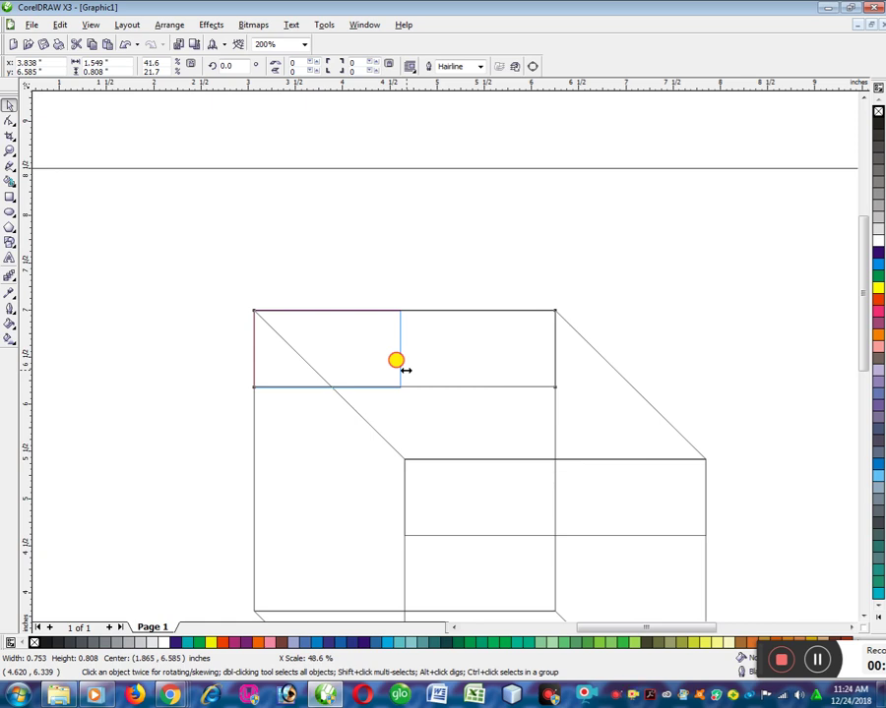
drag(405, 369, 409, 367)
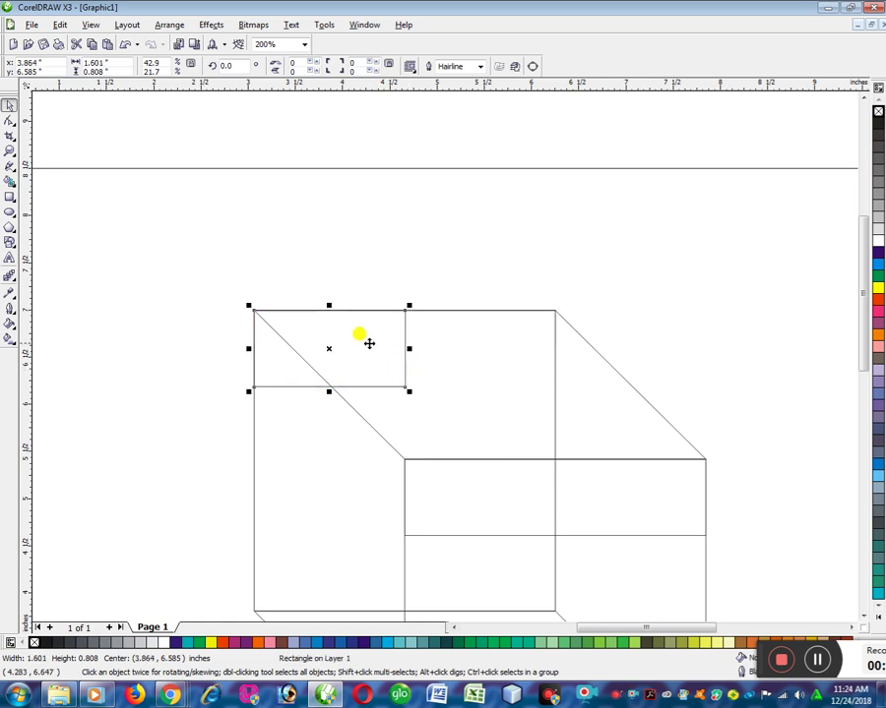
Skew the narrowed band vertically so it slopes down along the cube's upper-left diagonal, about 2.396 inches tall overall.
click(335, 345)
key(F3)
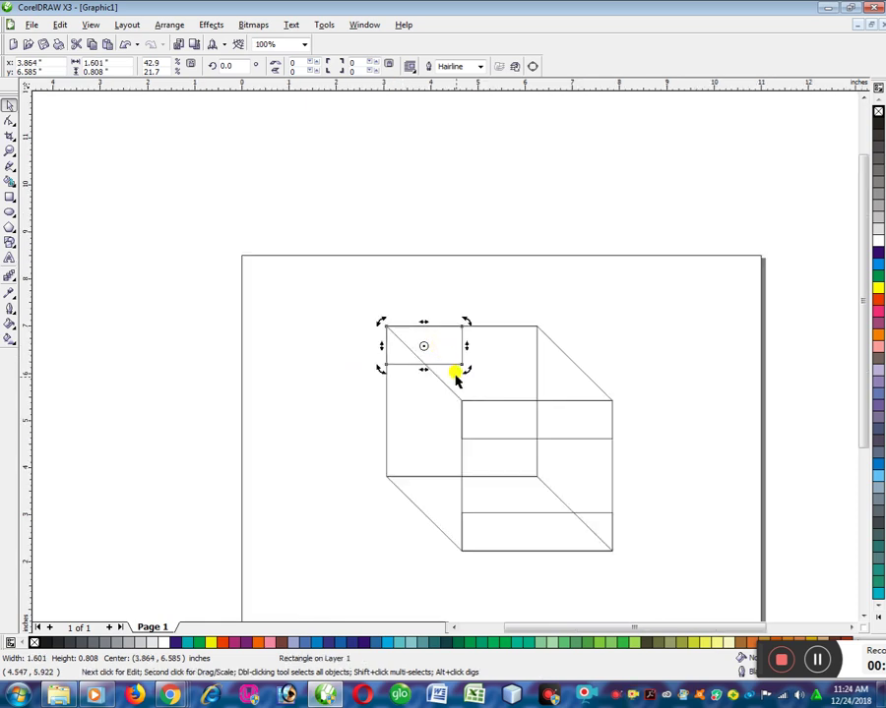
drag(466, 345, 469, 421)
Refine the slanted band's width and skew to about 1.593 by 2.384 inches so it meets the front band, centred at about 3.860, 5.797 inches.
scroll(441, 410, up, 2)
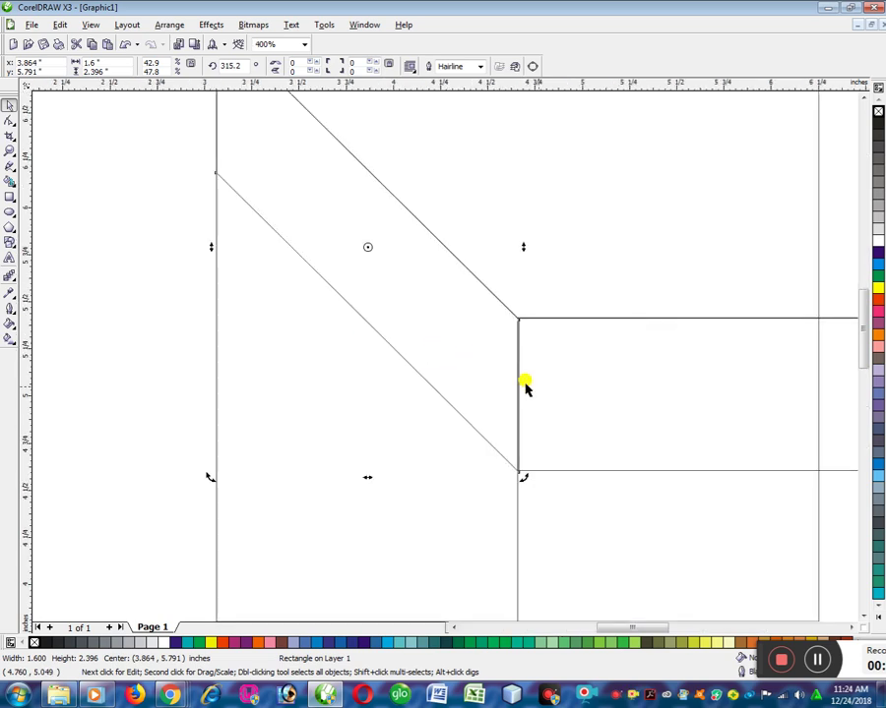
scroll(511, 383, up, 1)
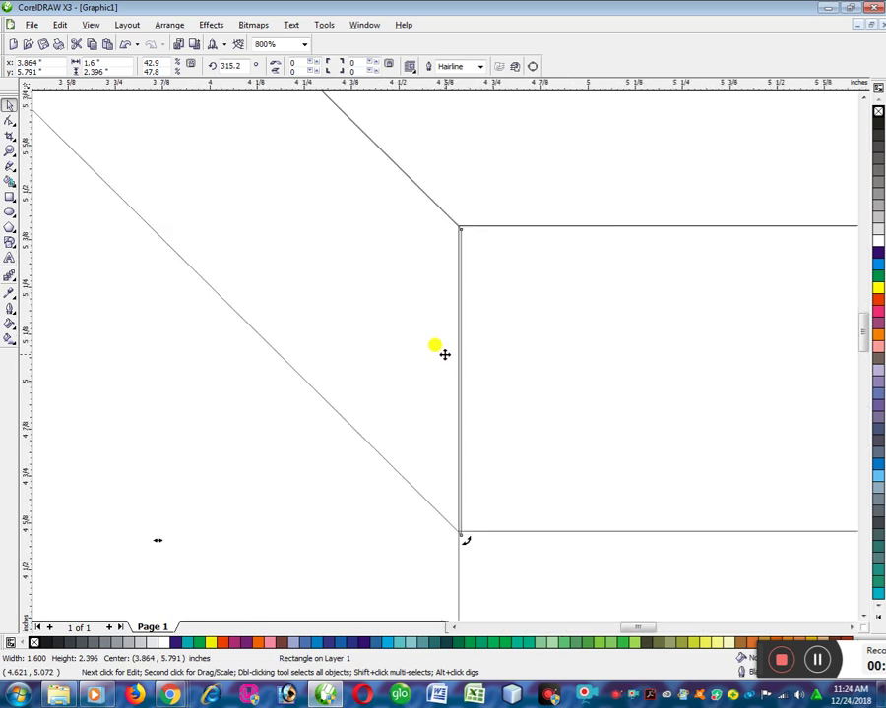
scroll(444, 354, up, 1)
scroll(445, 356, down, 1)
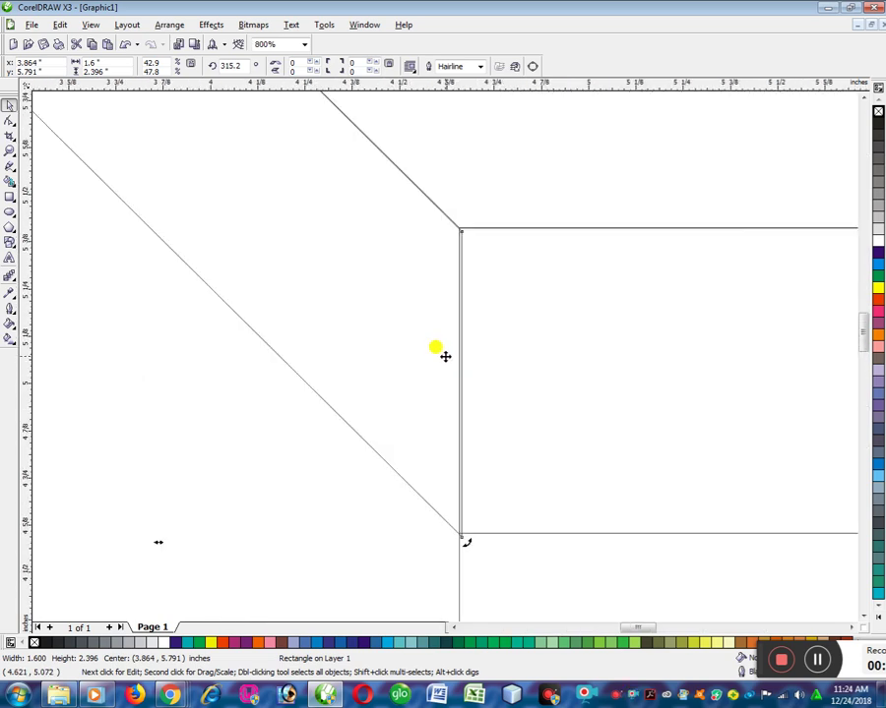
scroll(443, 354, down, 1)
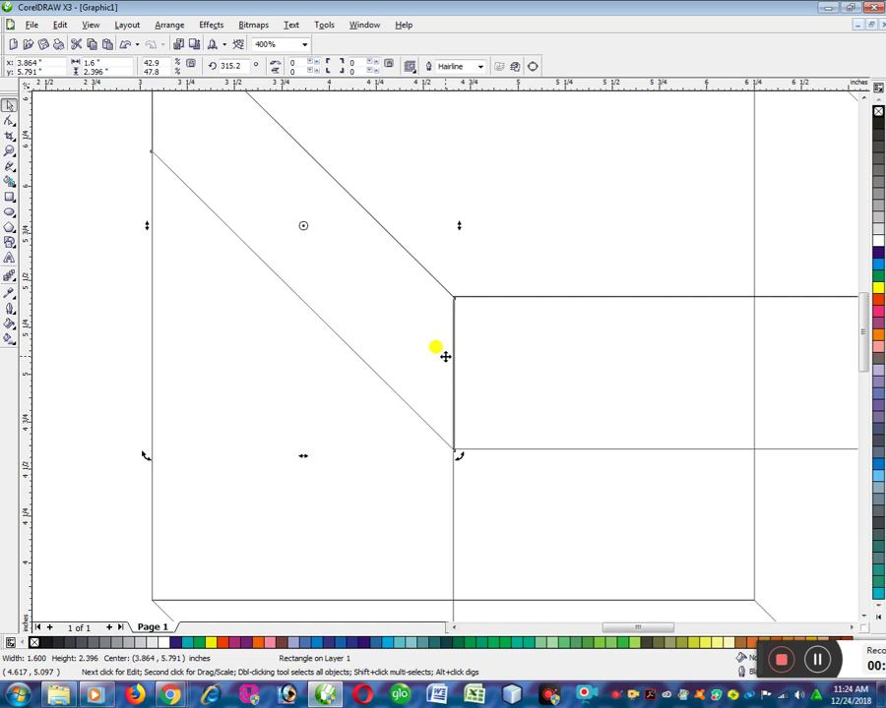
drag(456, 226, 463, 191)
click(454, 258)
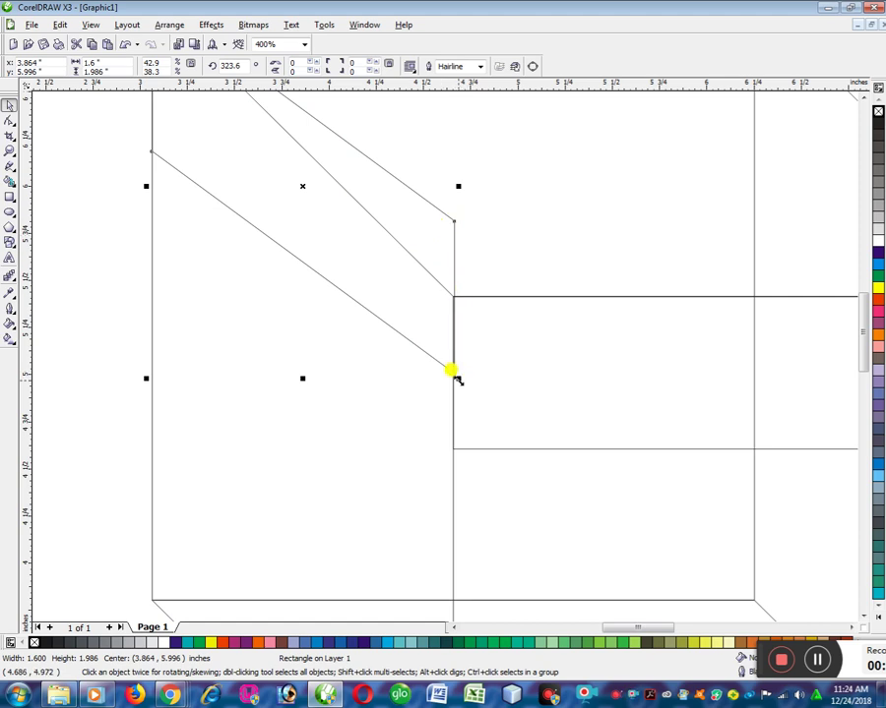
drag(457, 184, 455, 225)
click(440, 215)
scroll(433, 344, down, 2)
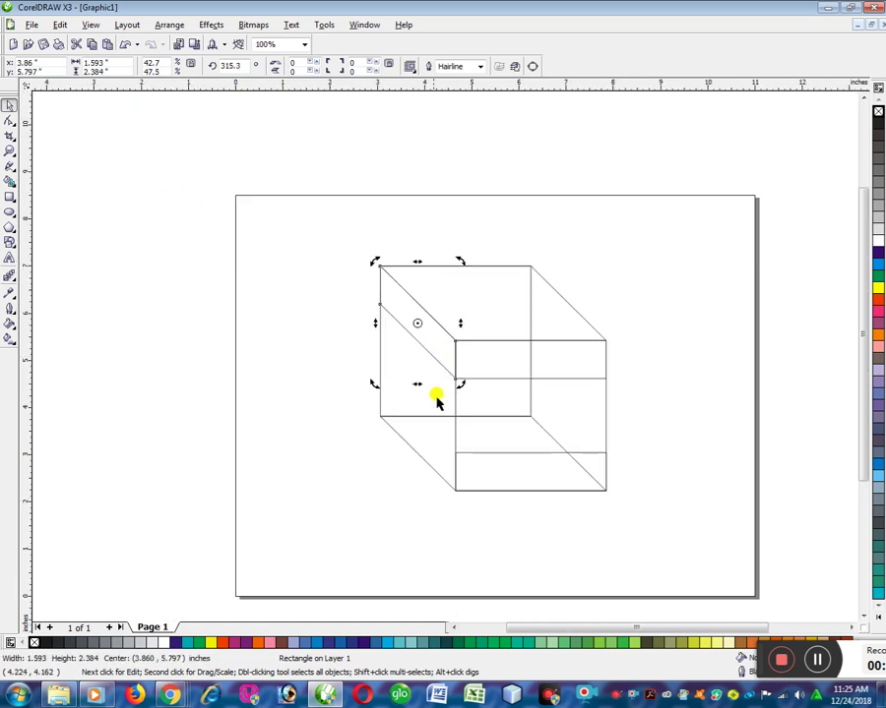
click(338, 317)
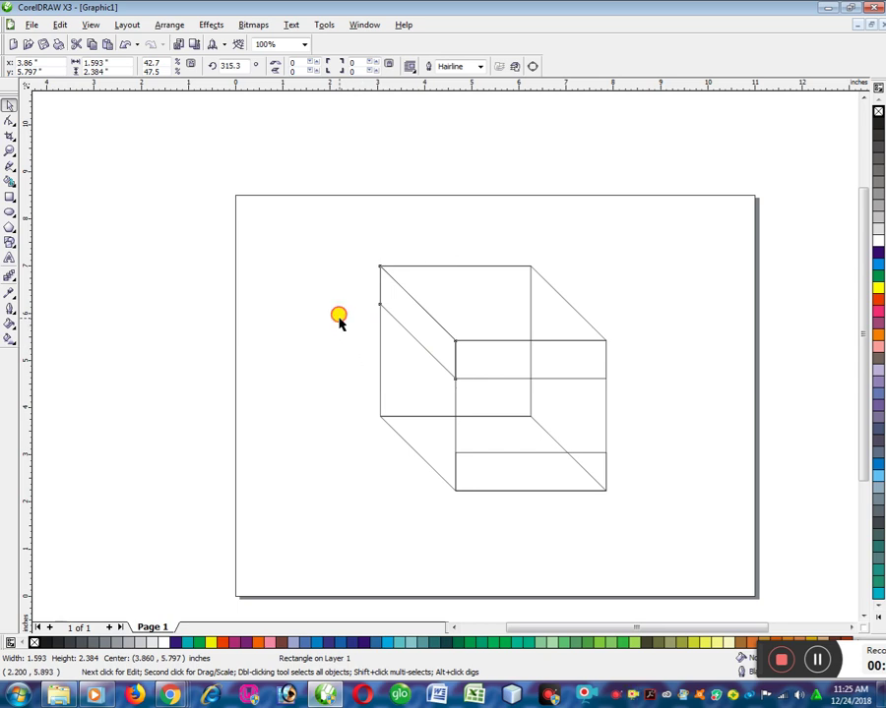
Duplicate the slanted band and move the copy down to the cube's lower-left diagonal, centred at about 3.860, 3.397 inches.
click(419, 344)
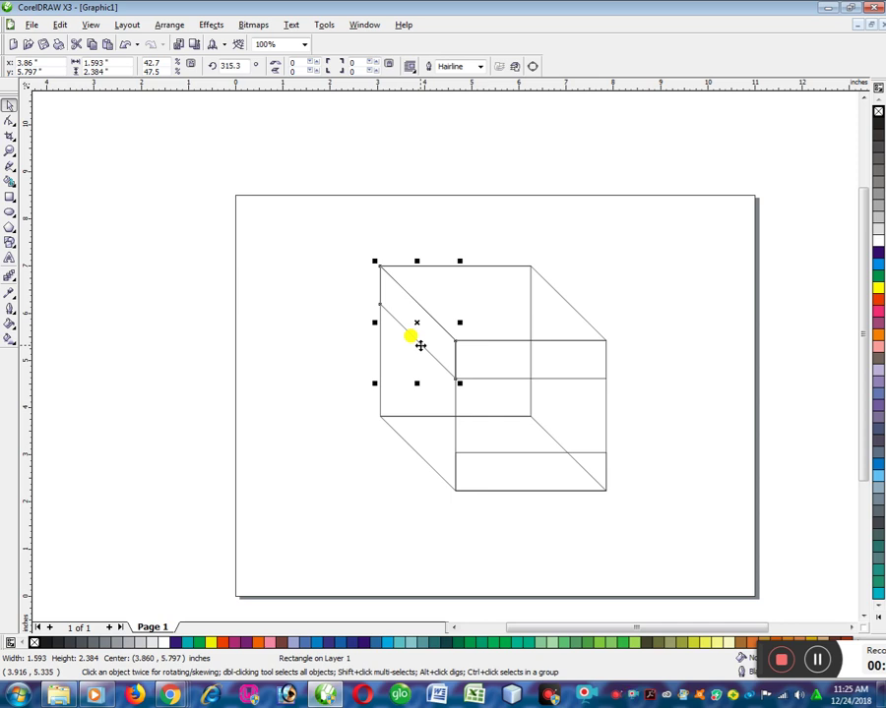
key(Down)
key(Down)
key(Down)
key(Down)
key(Down)
key(Down)
key(Down)
key(Down)
key(Down)
key(Down)
key(Down)
key(Down)
key(Down)
key(Down)
key(Down)
key(Down)
key(Down)
key(Down)
key(Down)
key(Down)
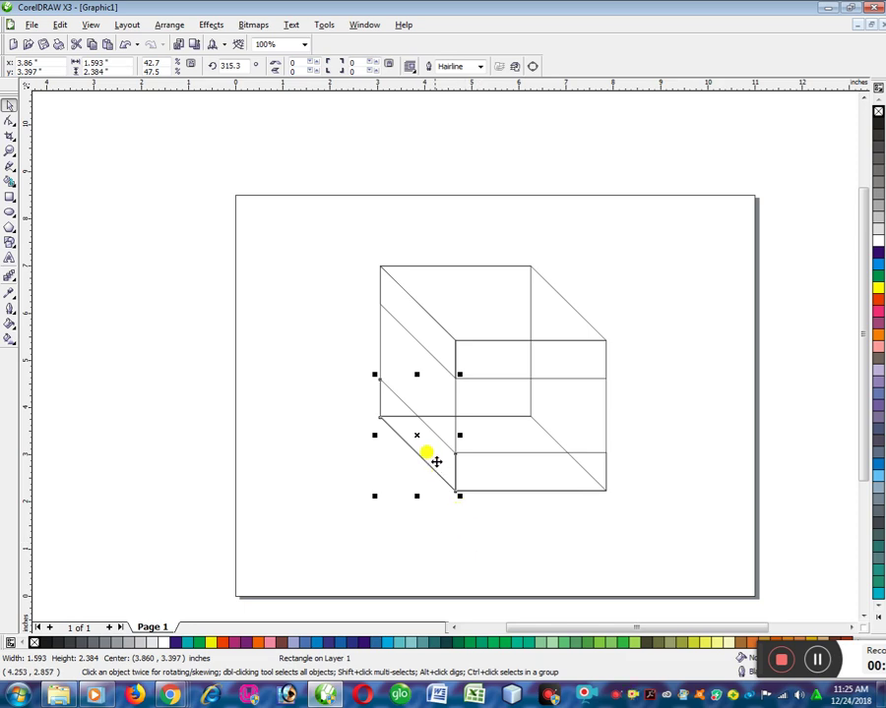
Shift the lower slanted band near the front square's lower-left corner, centring it at about 3.850, 3.412 inches.
scroll(431, 459, up, 4)
scroll(434, 367, up, 1)
scroll(443, 354, down, 2)
scroll(409, 401, up, 2)
scroll(445, 358, down, 2)
scroll(522, 377, down, 2)
scroll(444, 356, up, 3)
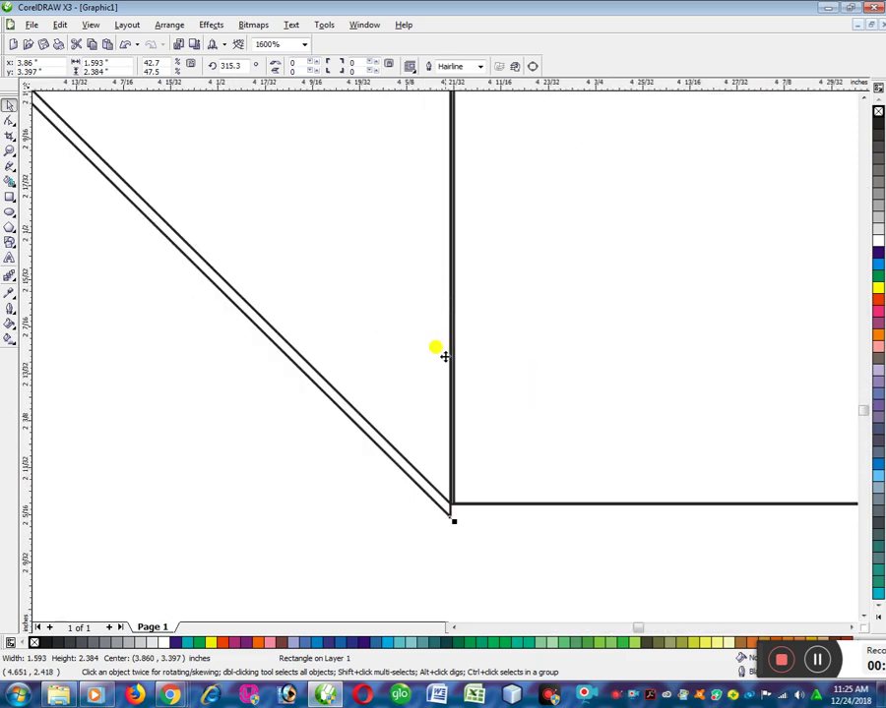
scroll(449, 374, down, 2)
scroll(446, 360, up, 3)
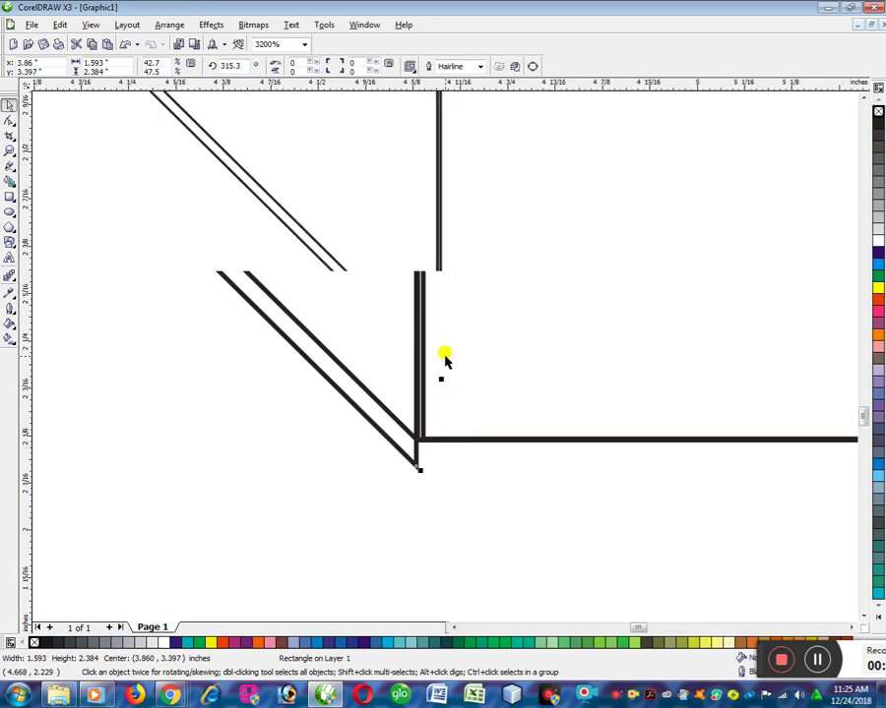
scroll(444, 368, down, 2)
scroll(445, 362, up, 4)
drag(445, 360, 457, 179)
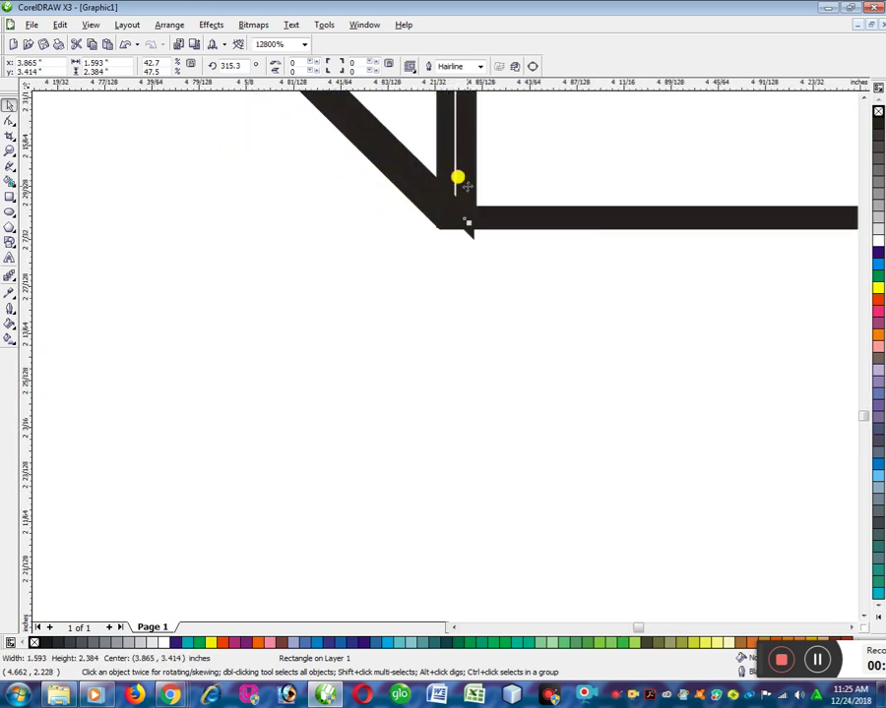
drag(461, 181, 444, 169)
drag(442, 167, 370, 194)
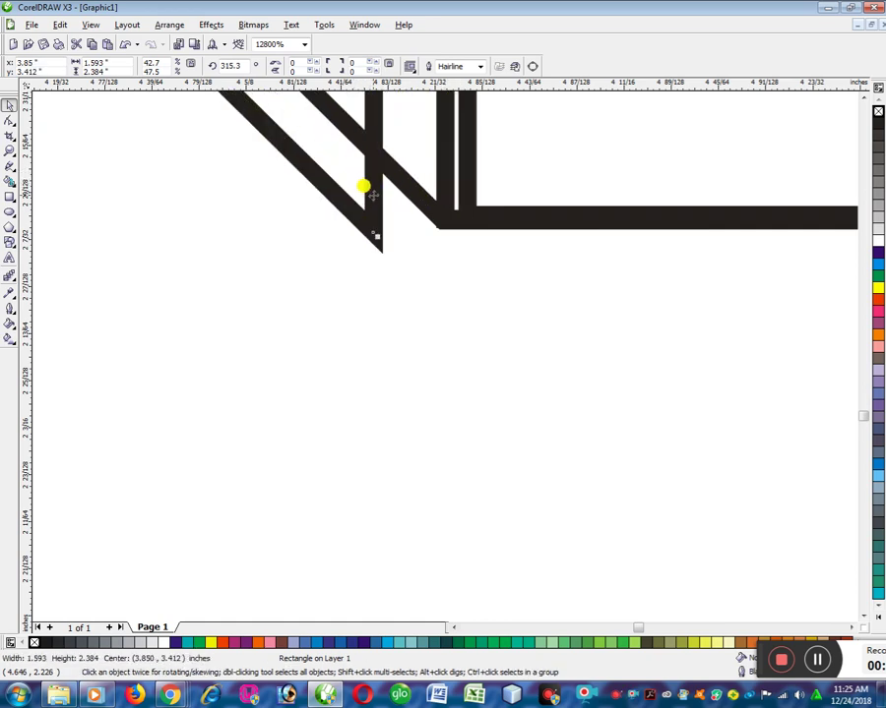
Extend the front square's lower band leftward to about 3.192 inches wide so its left edge meets the square's left edge.
scroll(370, 194, down, 6)
scroll(438, 325, up, 3)
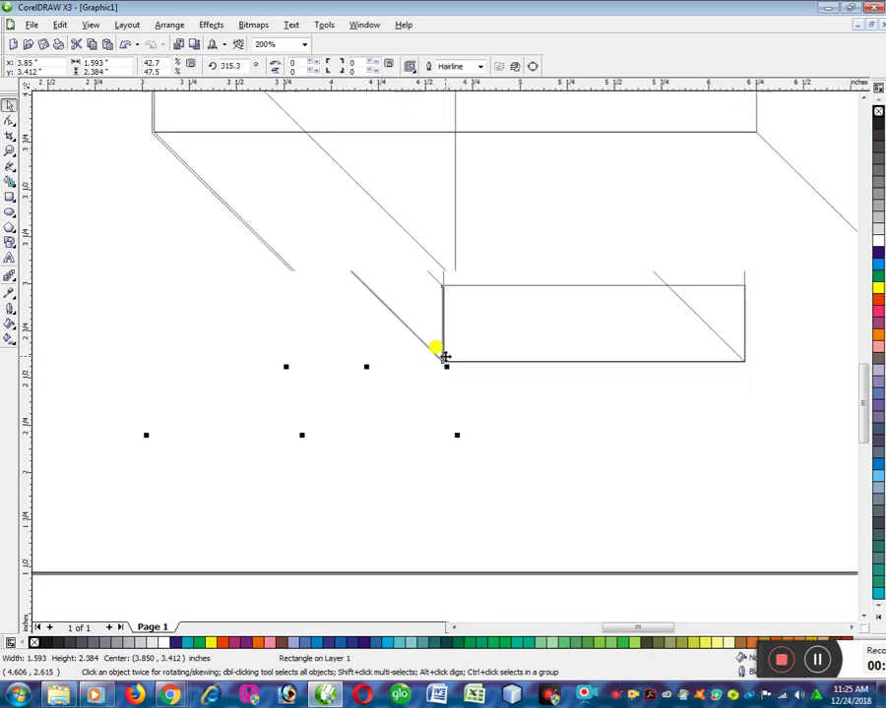
scroll(445, 355, down, 1)
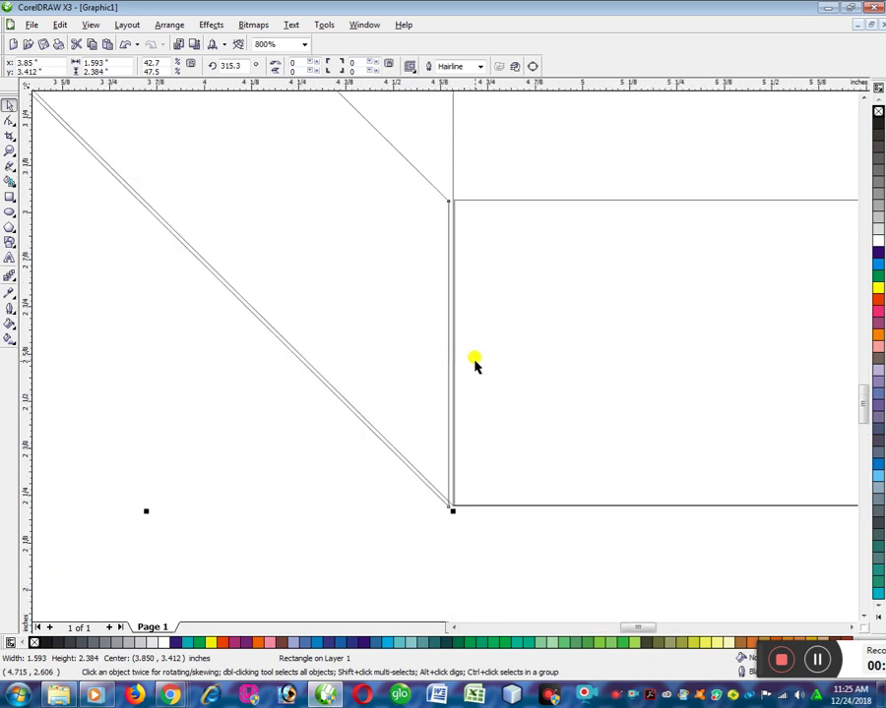
scroll(453, 362, up, 1)
scroll(438, 359, down, 2)
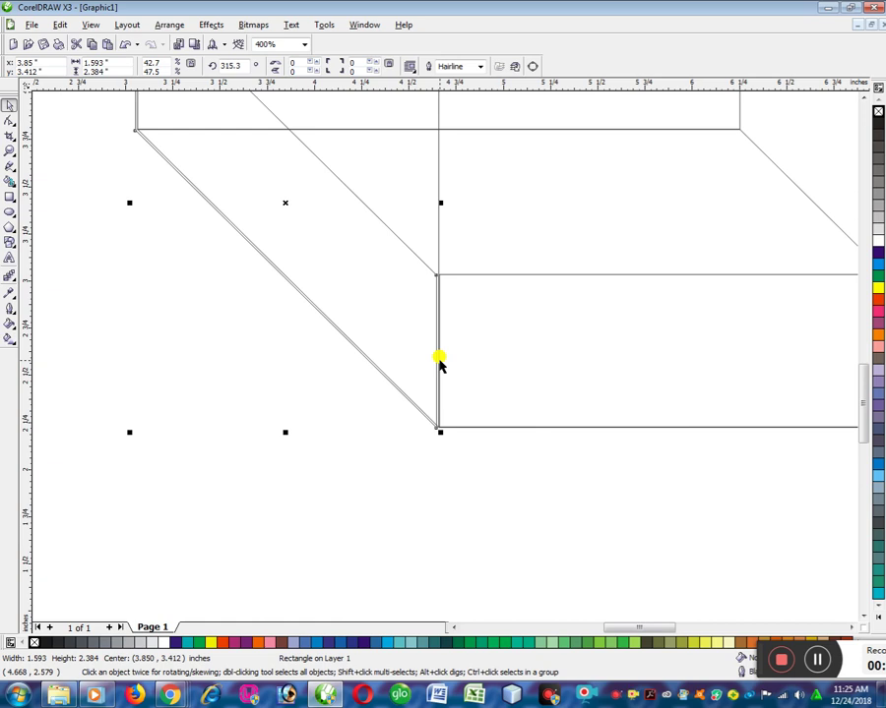
scroll(443, 360, up, 2)
scroll(448, 359, down, 2)
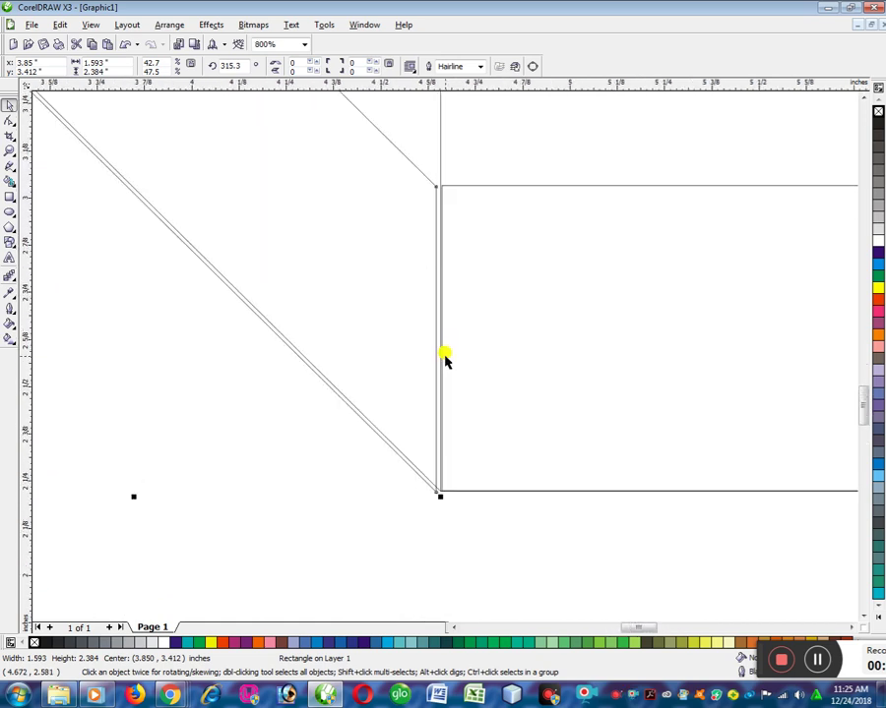
scroll(445, 360, up, 1)
click(475, 190)
scroll(442, 351, up, 3)
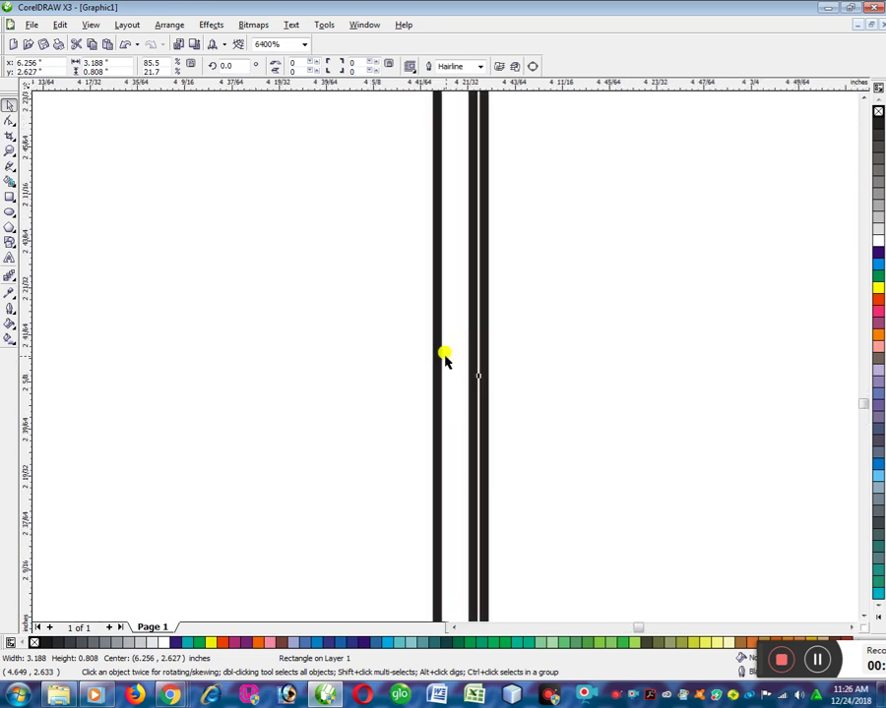
drag(469, 365, 457, 367)
scroll(443, 360, down, 4)
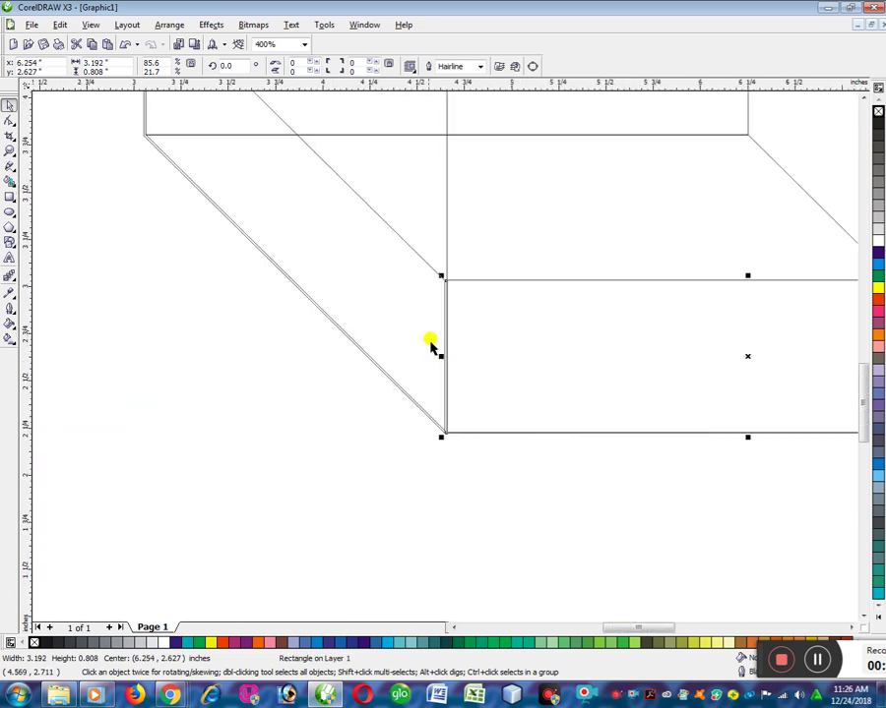
Move the lower slanted band's right edge onto the front square's left edge, centring the band at about 3.861, 3.428 inches.
click(415, 252)
drag(410, 243, 408, 243)
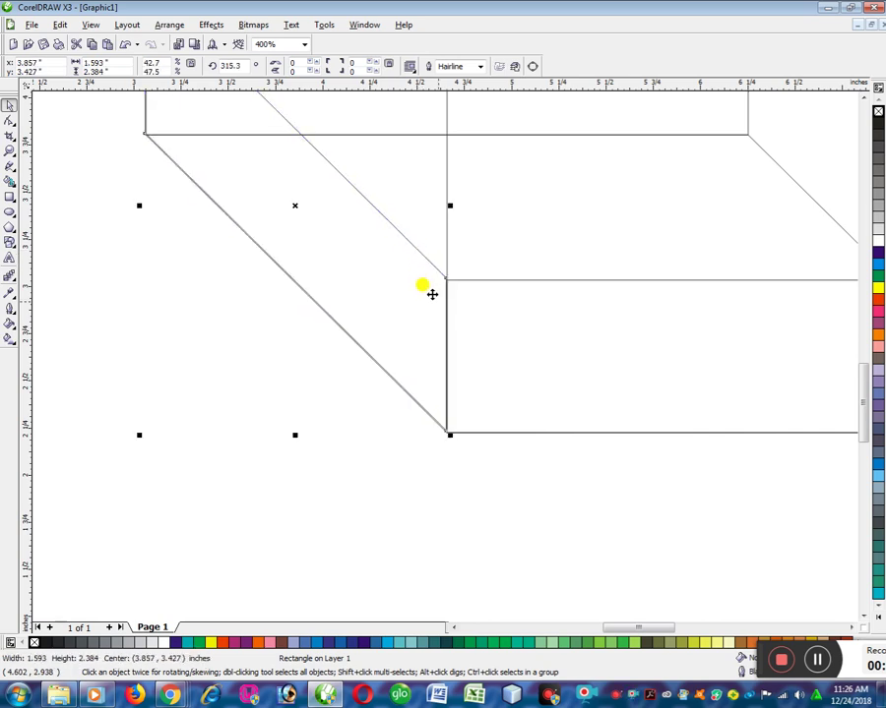
scroll(443, 349, up, 5)
drag(506, 378, 534, 372)
scroll(534, 372, down, 4)
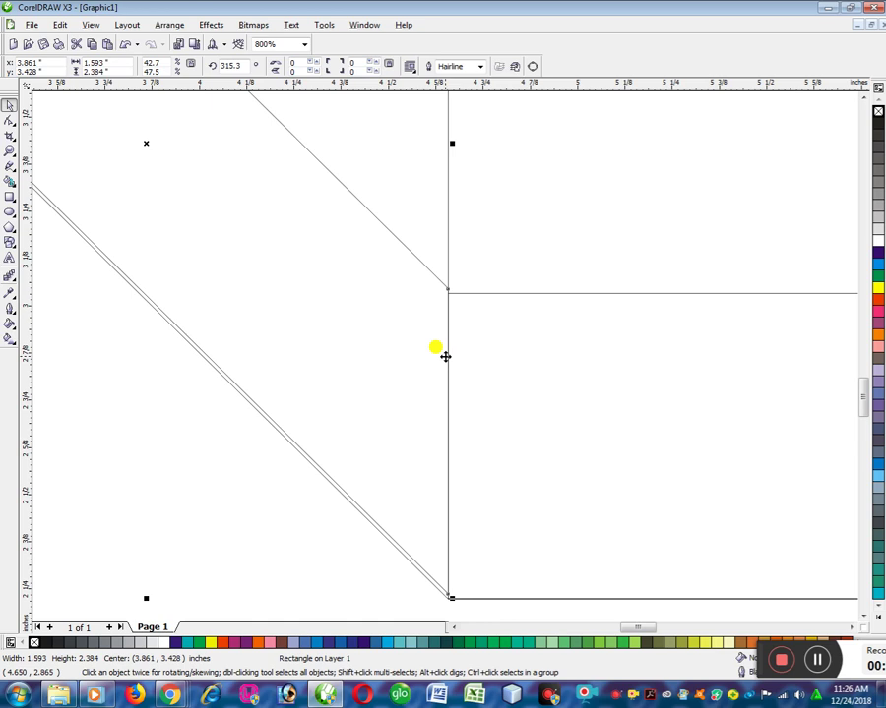
Lower the slanted band so its bottom edge lies on the cube's lower-left diagonal, centred at about 3.861, 3.415 inches, and deselect it.
scroll(445, 356, down, 2)
scroll(444, 356, up, 1)
scroll(448, 361, up, 2)
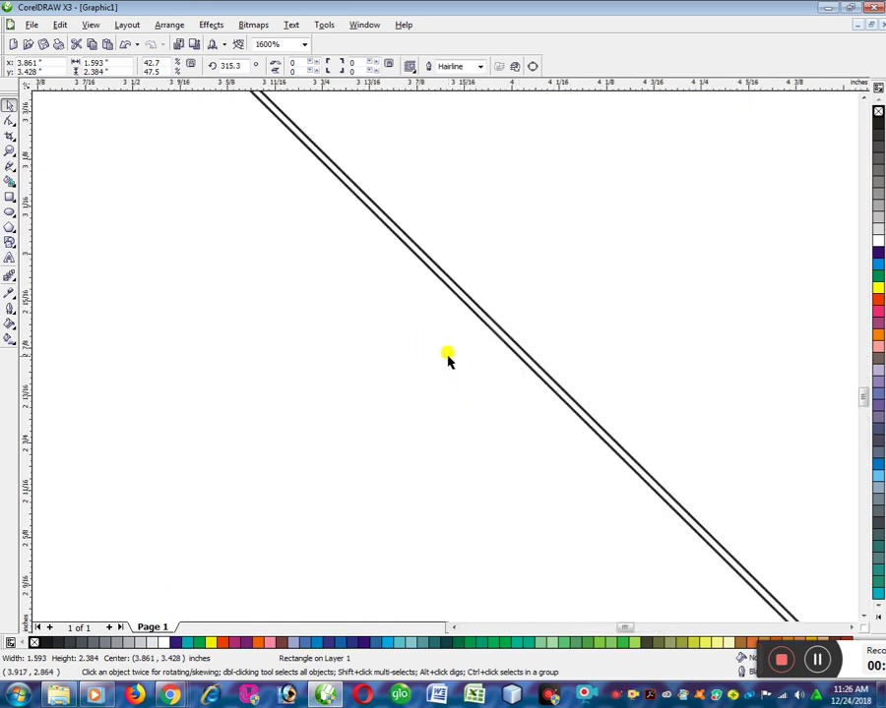
scroll(451, 360, down, 3)
scroll(449, 361, up, 4)
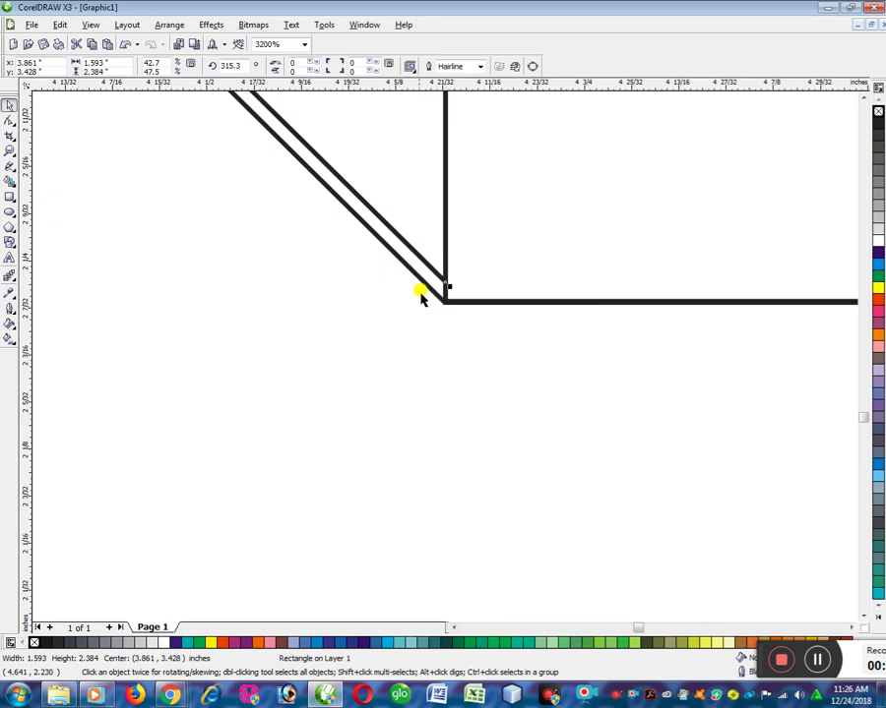
drag(407, 239, 404, 259)
scroll(433, 347, down, 5)
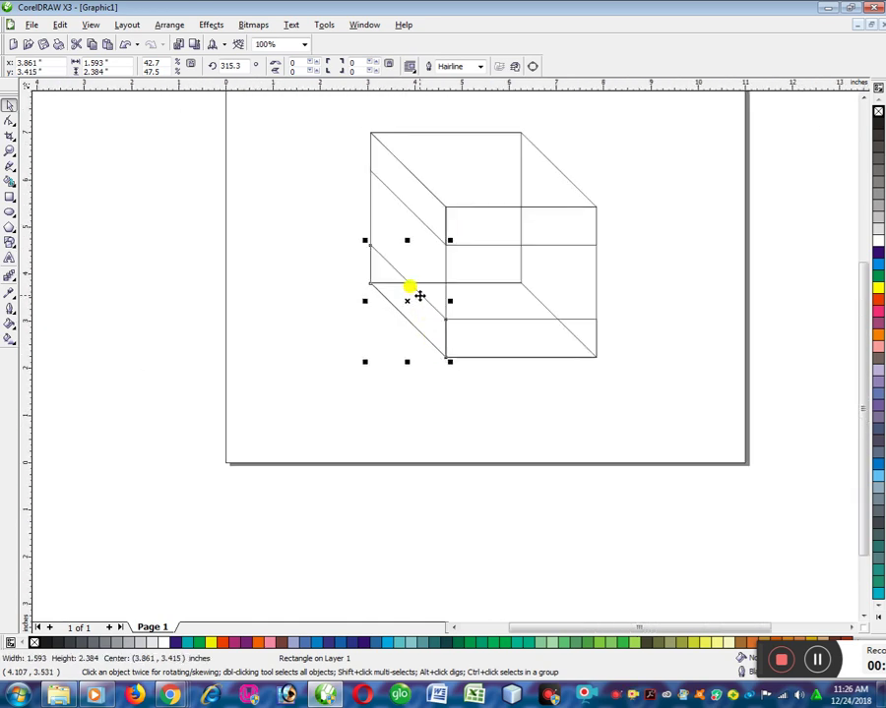
scroll(419, 295, up, 1)
click(289, 304)
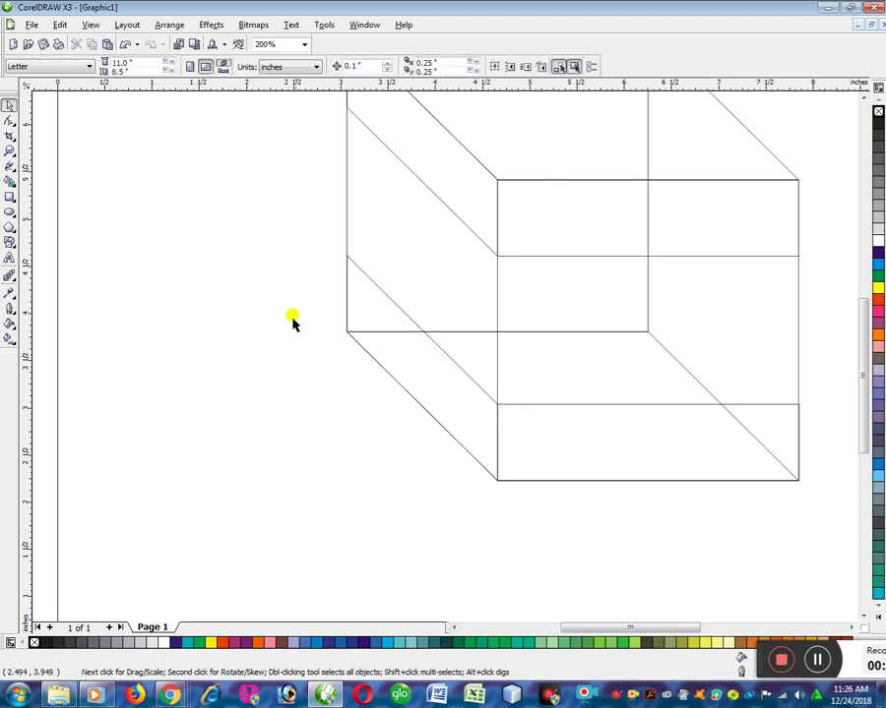
Examine how the slanted side bands line up with the front bands along the shared vertical edge.
scroll(444, 356, down, 1)
scroll(445, 354, down, 1)
scroll(445, 358, up, 1)
scroll(444, 360, up, 2)
scroll(435, 374, down, 1)
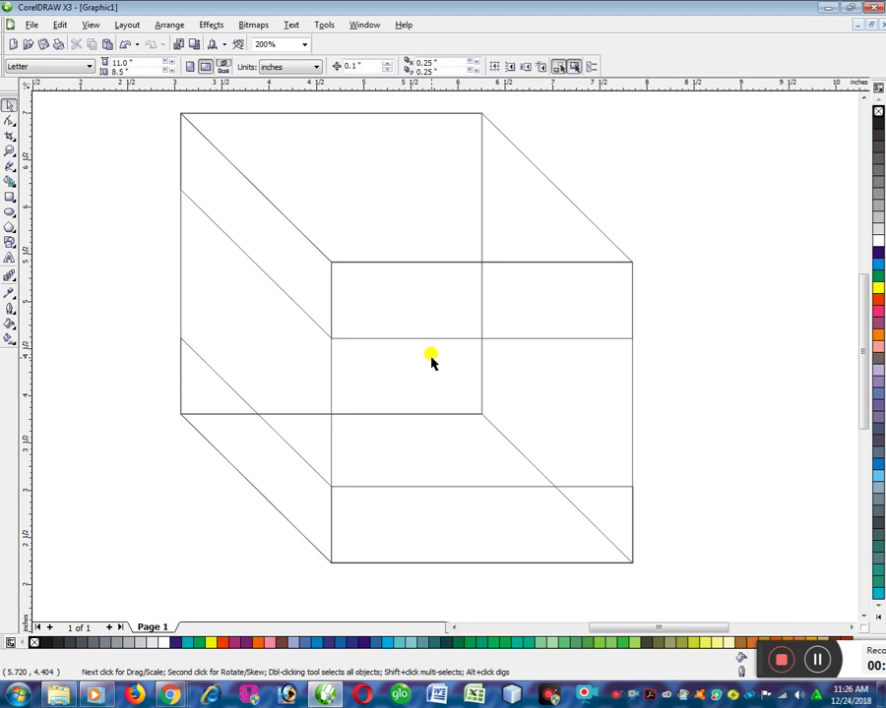
scroll(445, 358, up, 3)
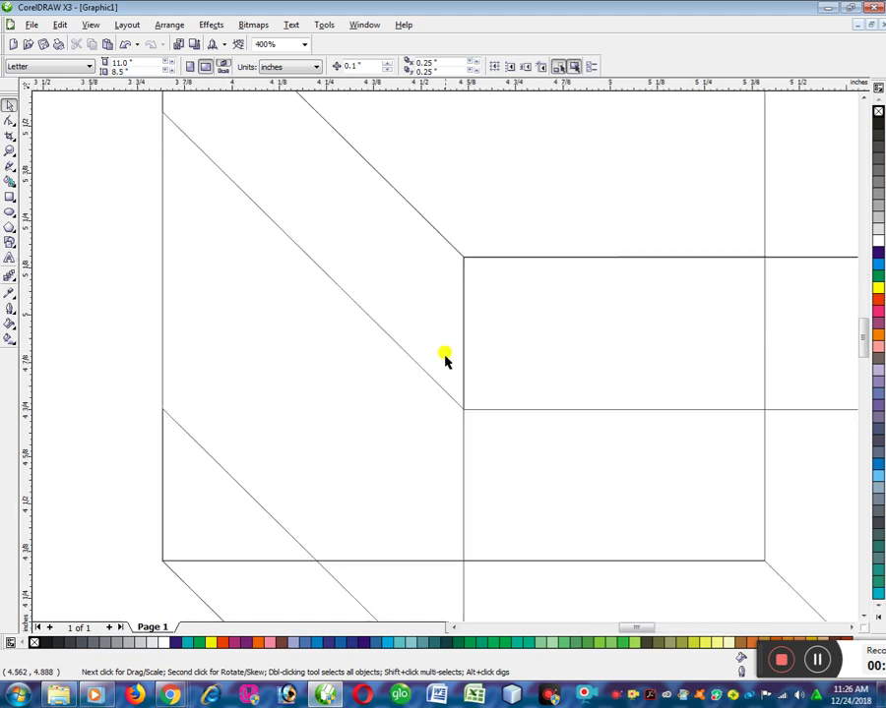
scroll(482, 363, up, 5)
scroll(447, 360, down, 7)
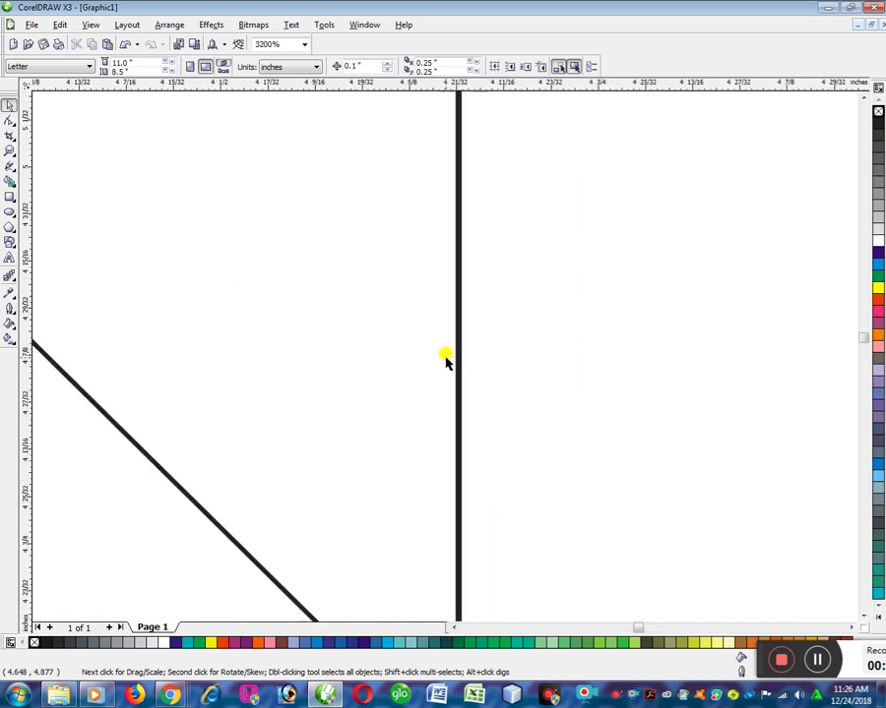
scroll(446, 360, down, 2)
scroll(445, 360, up, 1)
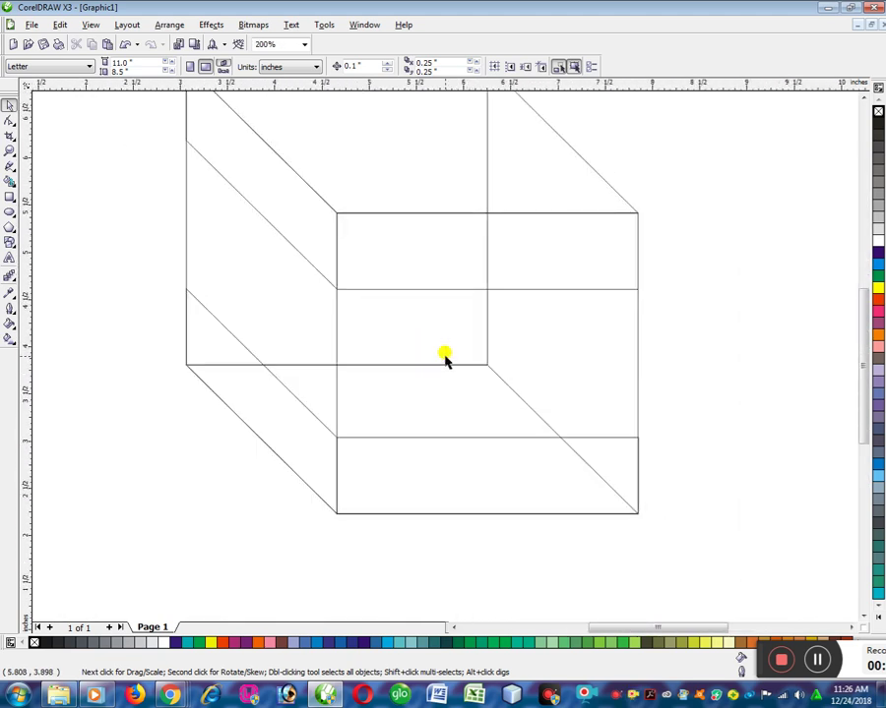
Convert the front face's upper band to curves and turn its lower edge into a curve segment.
scroll(445, 360, down, 1)
scroll(444, 360, up, 1)
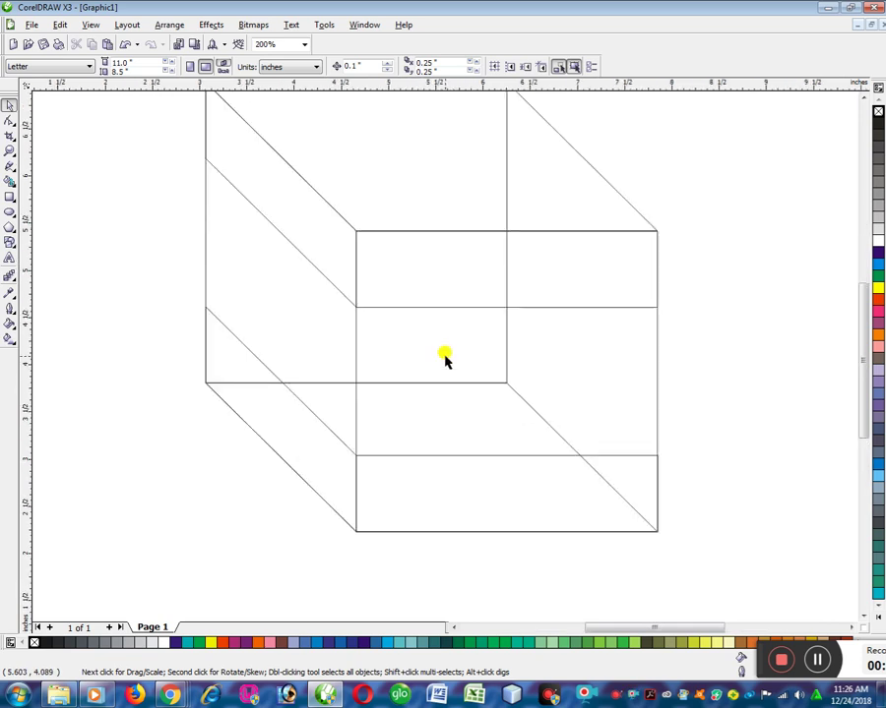
scroll(445, 360, down, 1)
click(464, 333)
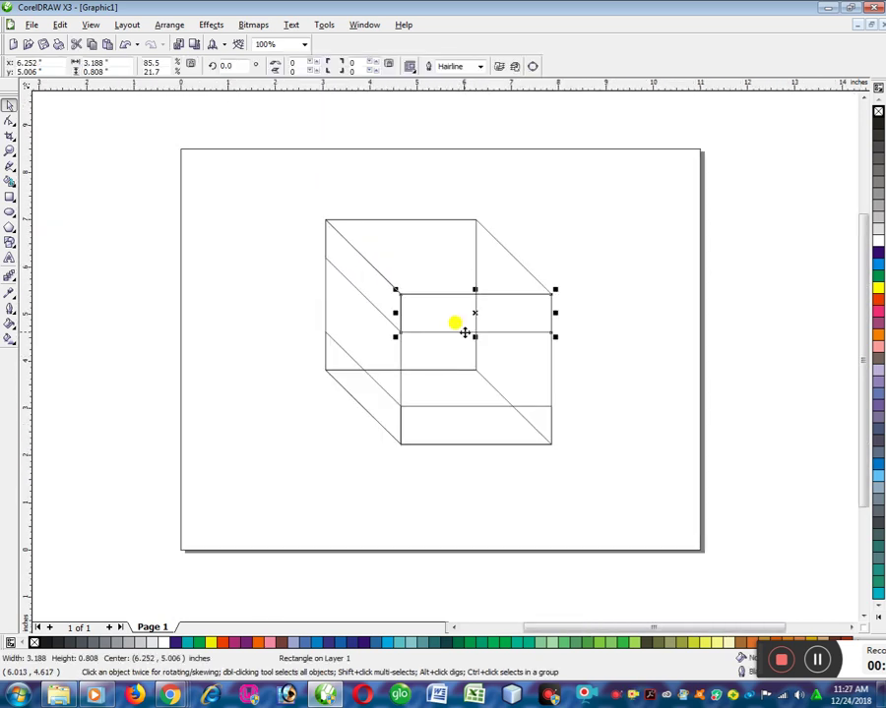
click(531, 66)
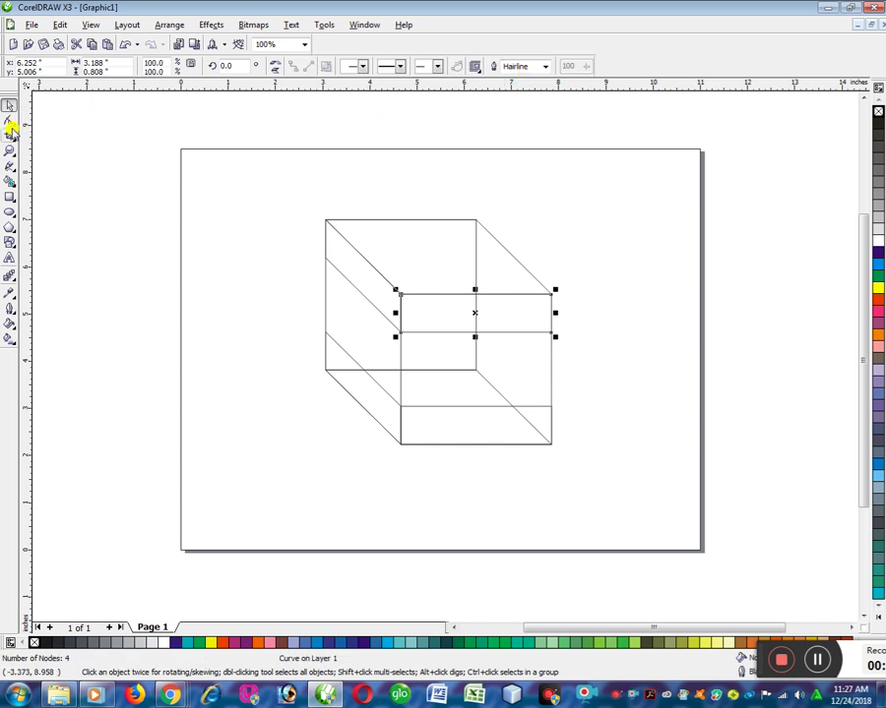
click(7, 122)
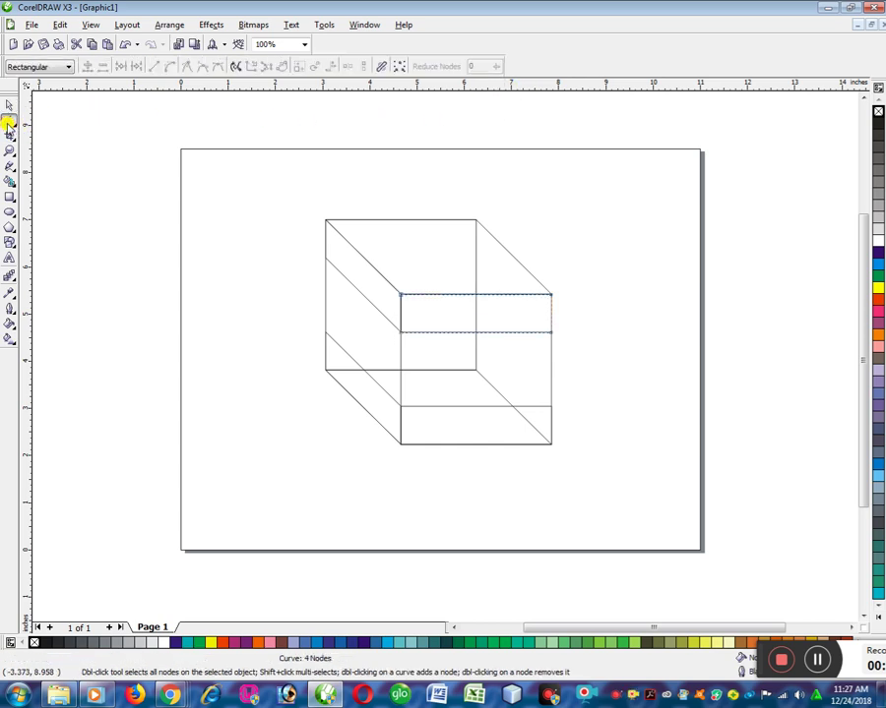
click(468, 335)
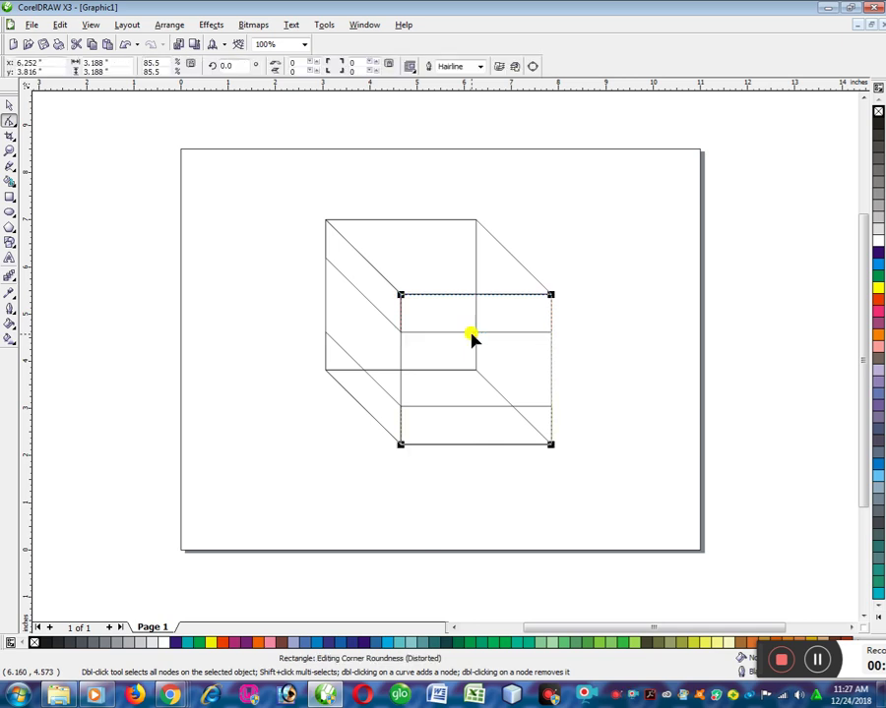
click(471, 335)
click(469, 332)
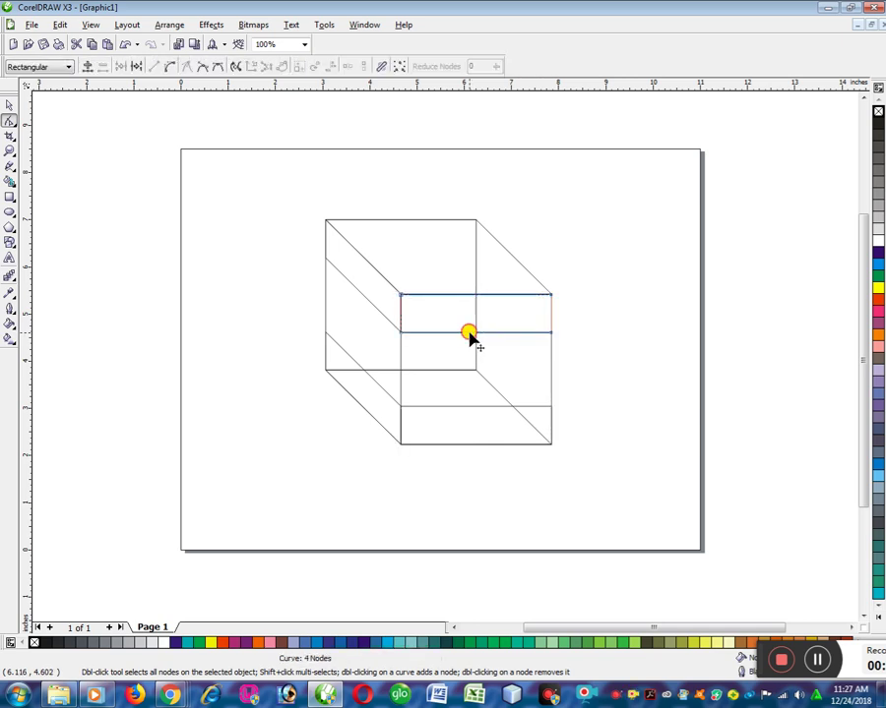
click(170, 67)
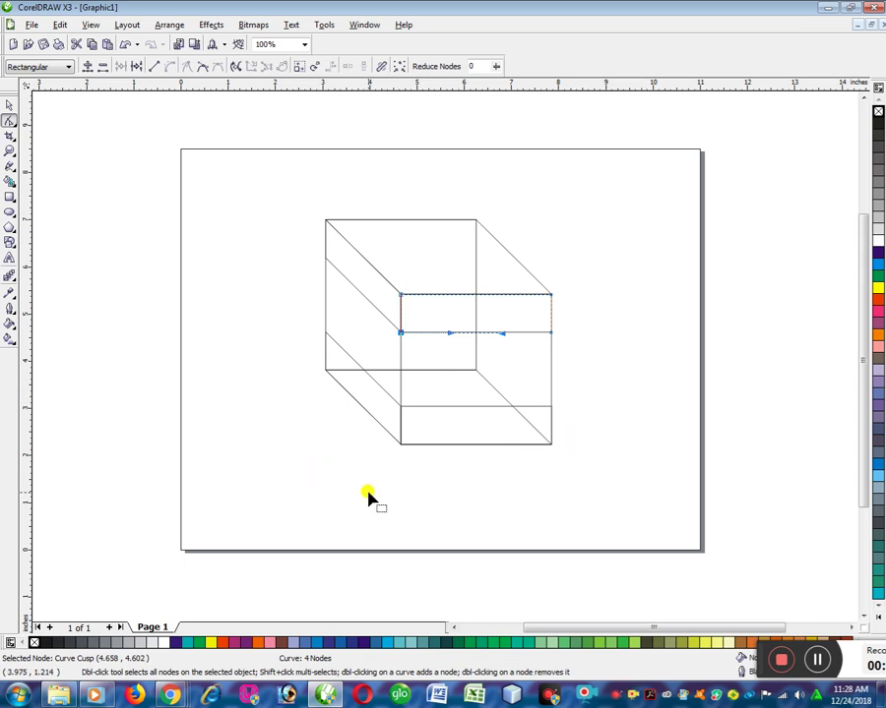
Bend the upper band's lower edge upward into a shallow arch peaking near the band's mid-height, and deselect the band.
click(455, 334)
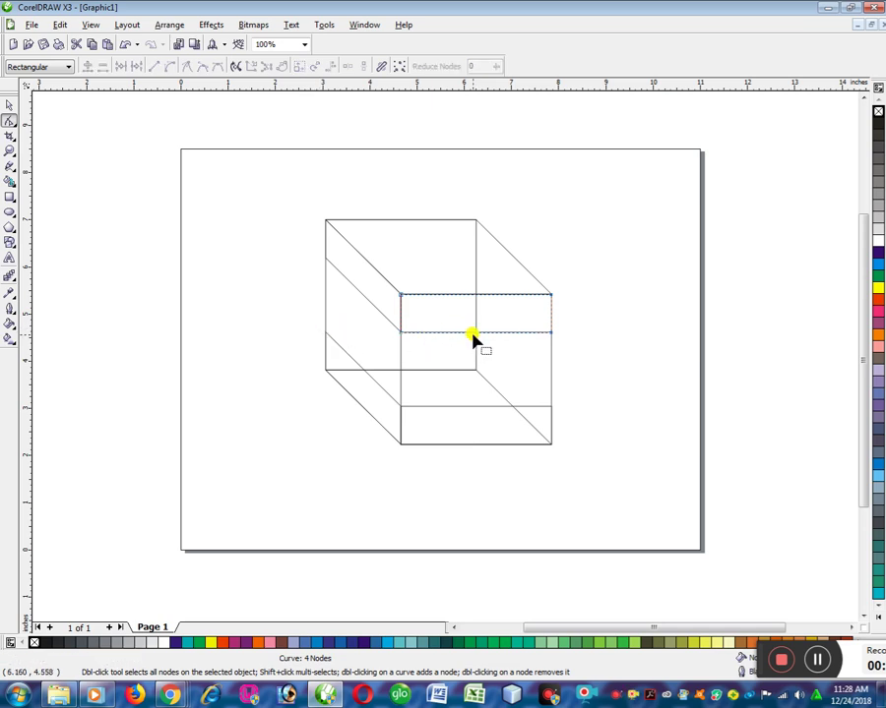
drag(473, 332, 473, 313)
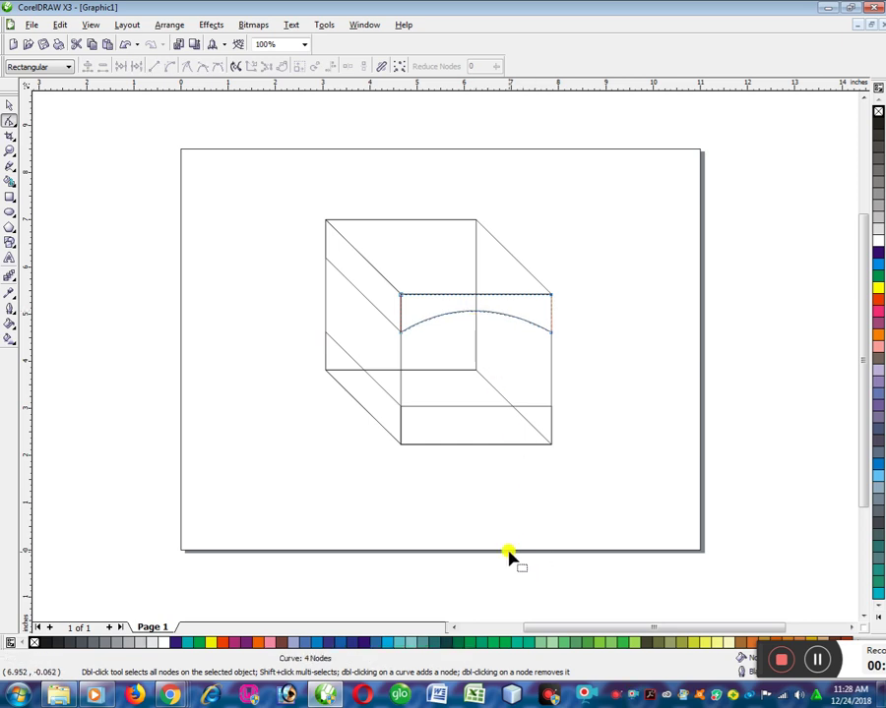
click(10, 104)
click(122, 186)
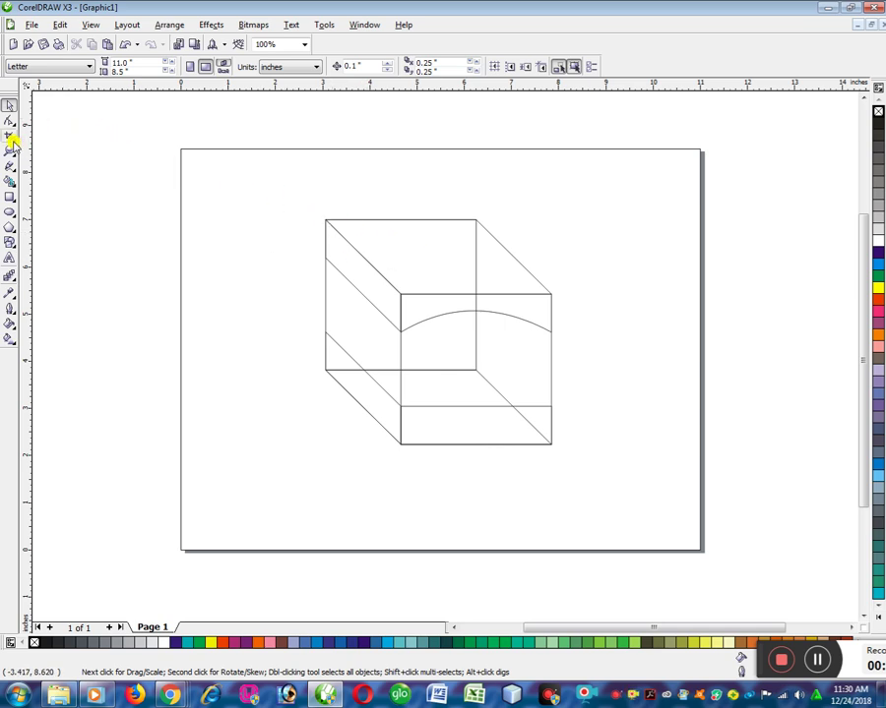
Switch to the Pen tool for drawing straight line segments on the cube's top.
click(10, 167)
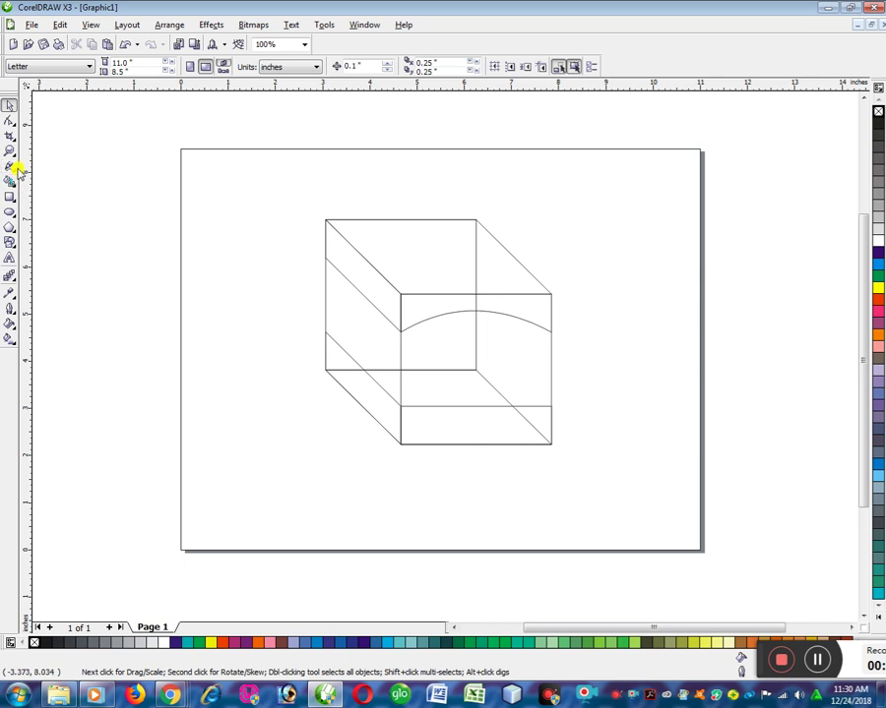
click(14, 177)
click(10, 166)
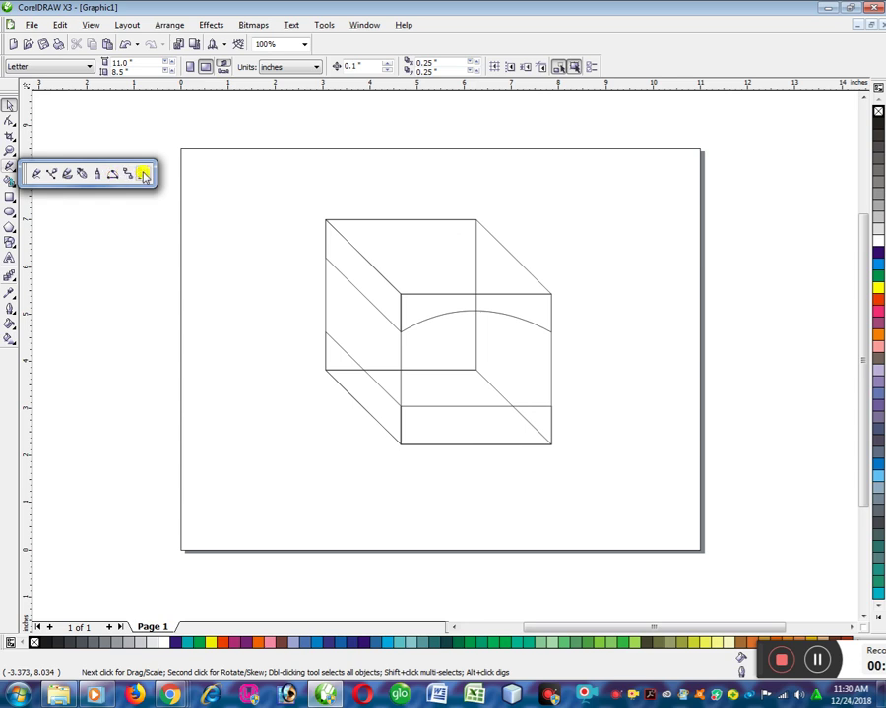
click(83, 176)
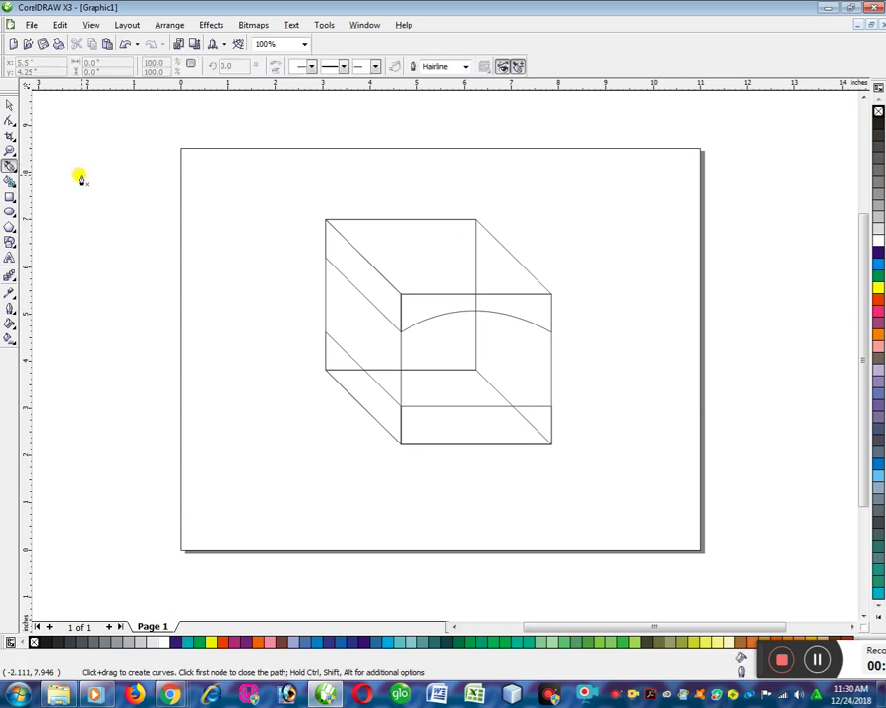
click(325, 222)
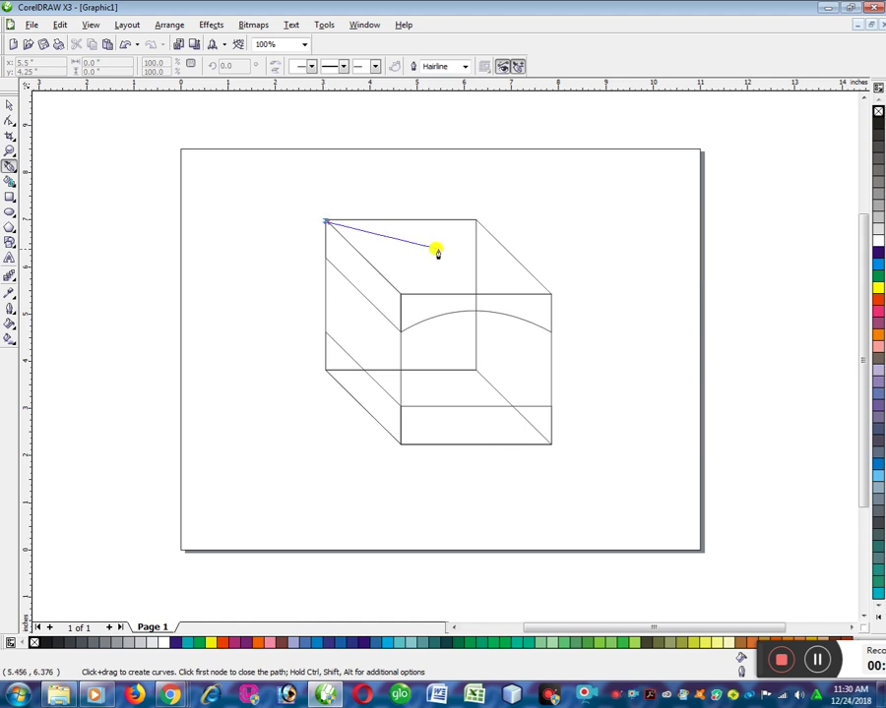
click(444, 248)
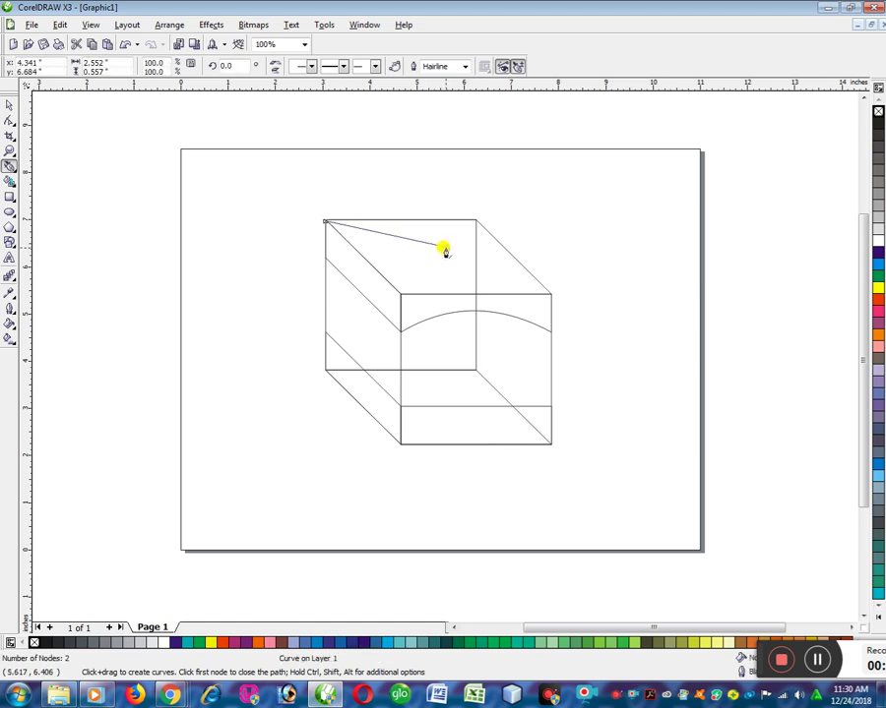
click(400, 295)
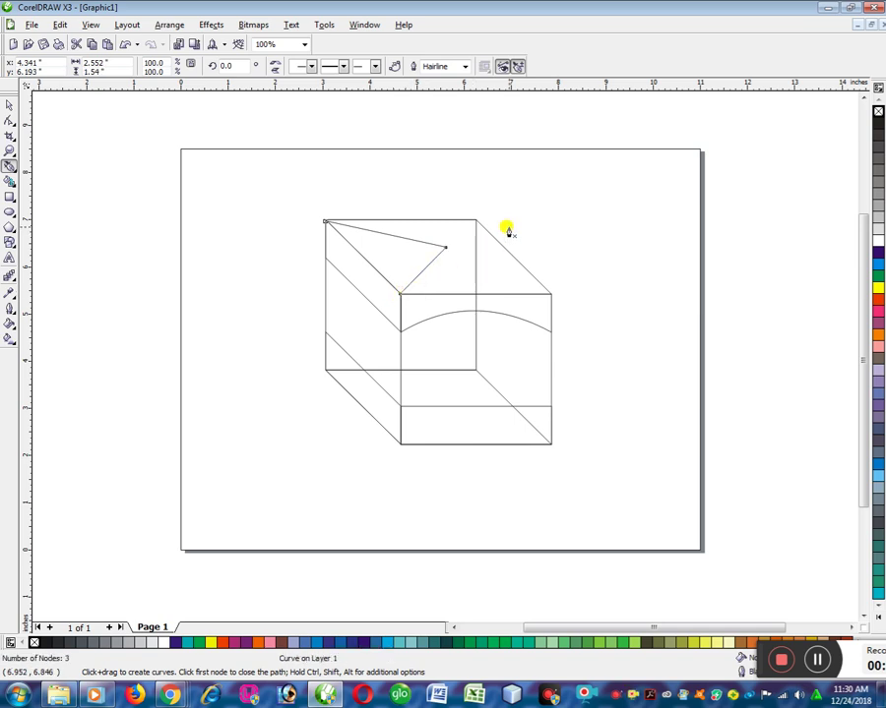
key(ctrl+z)
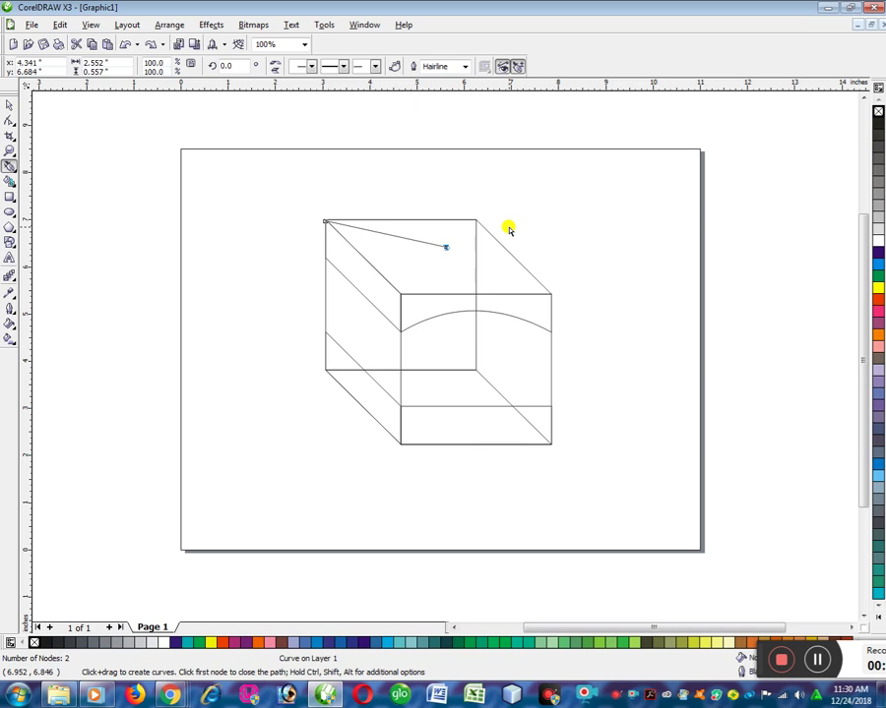
key(ctrl+z)
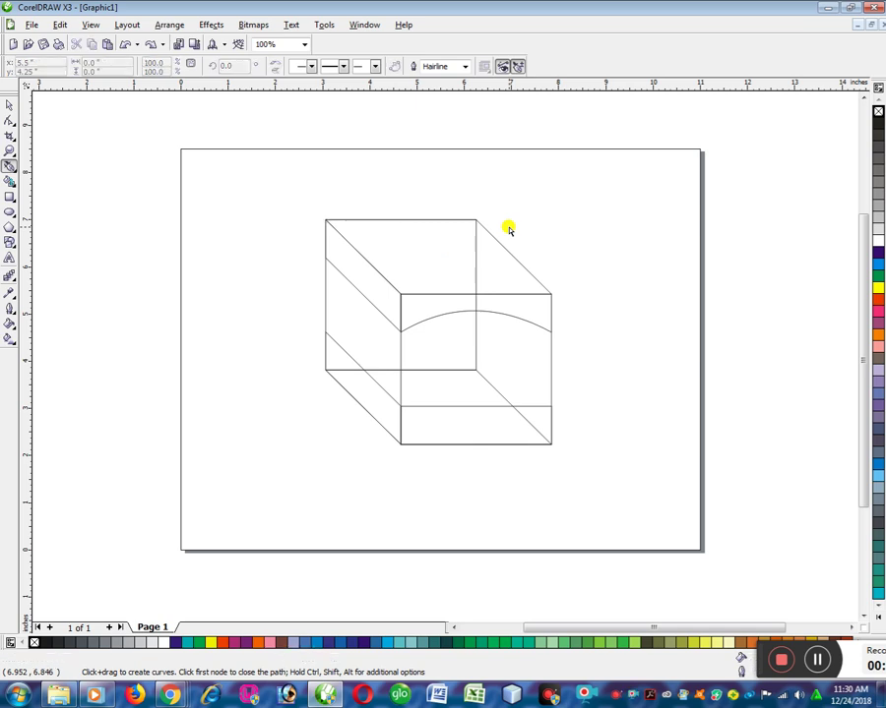
Draw a two-segment peaked line joining the front square's upper corners, about 3.212 inches wide and 1.071 inches high, with its peak left of centre.
click(400, 294)
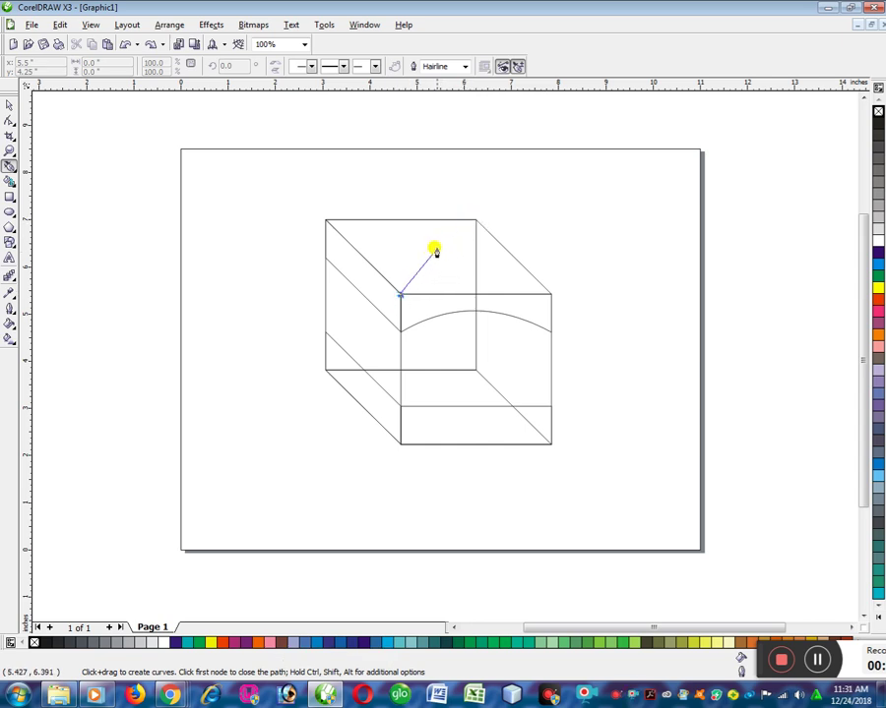
click(434, 247)
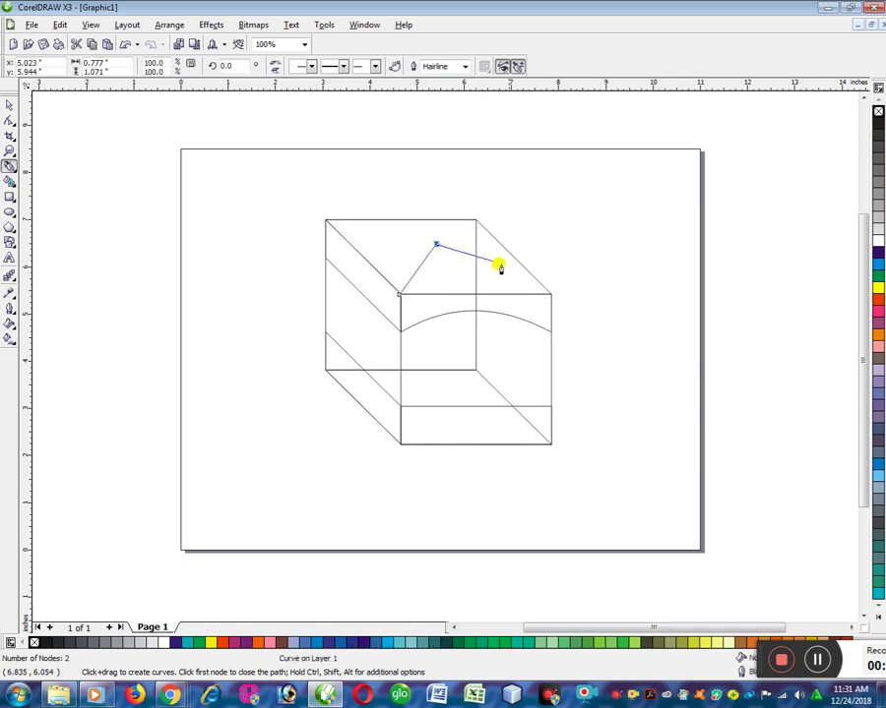
click(548, 295)
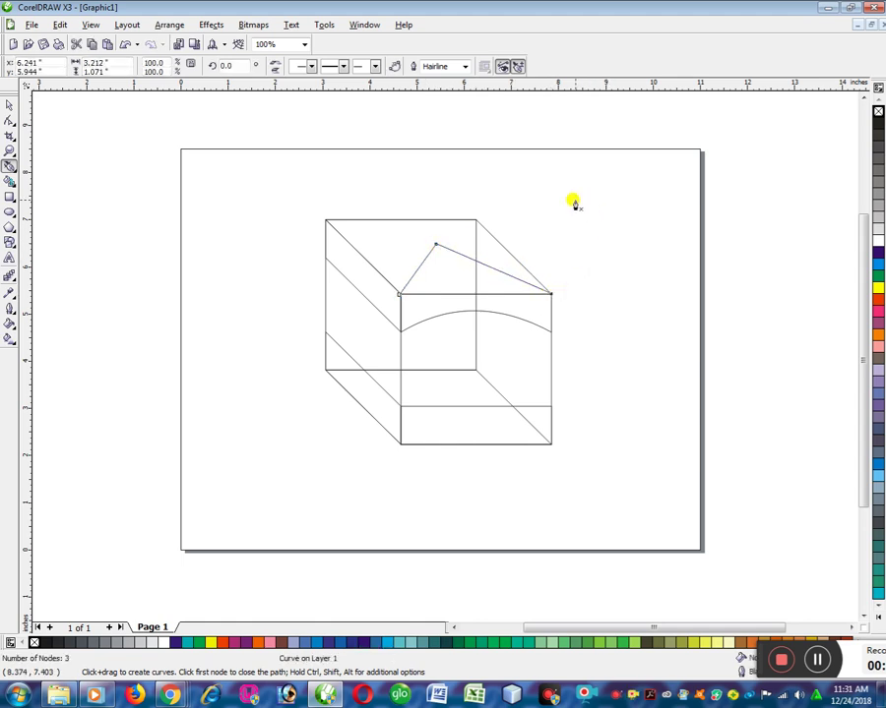
Draw two lines from the back square's upper corners to the peaked line, about 2.112 by 0.836 and 0.44 by 0.645 inches, and deselect.
click(326, 221)
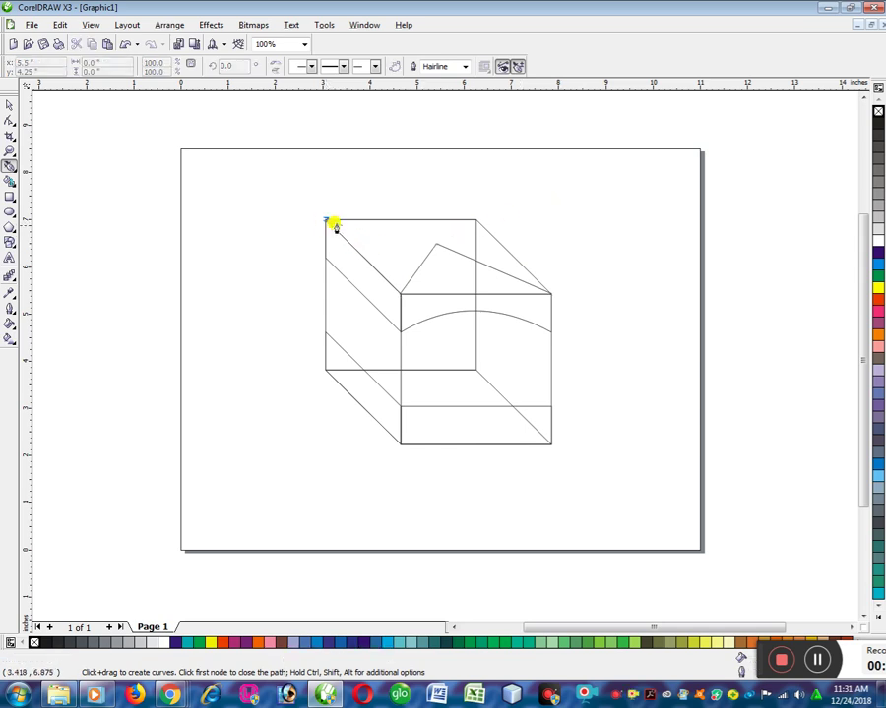
click(424, 260)
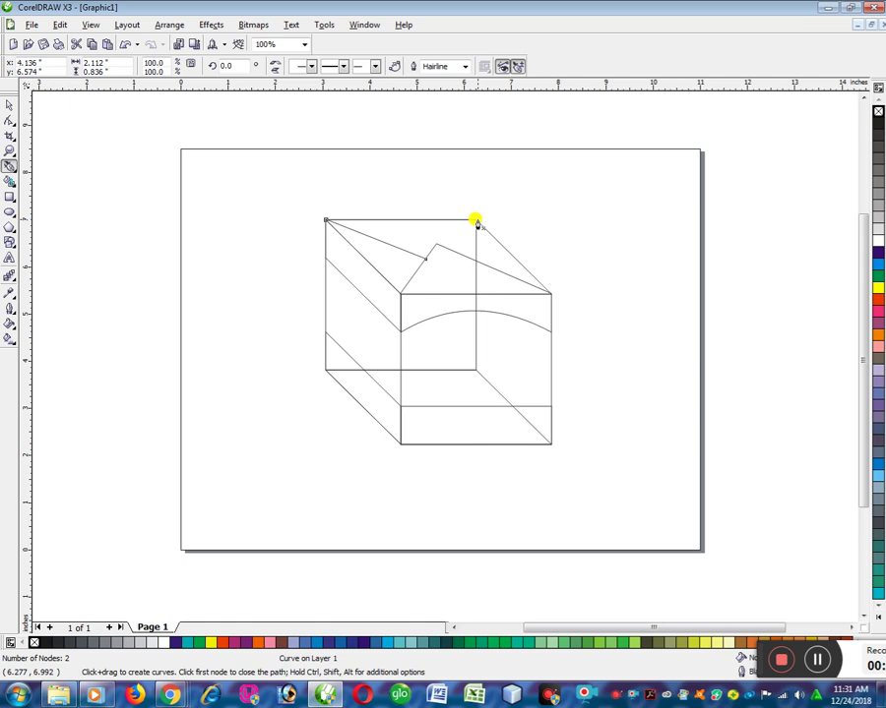
click(474, 223)
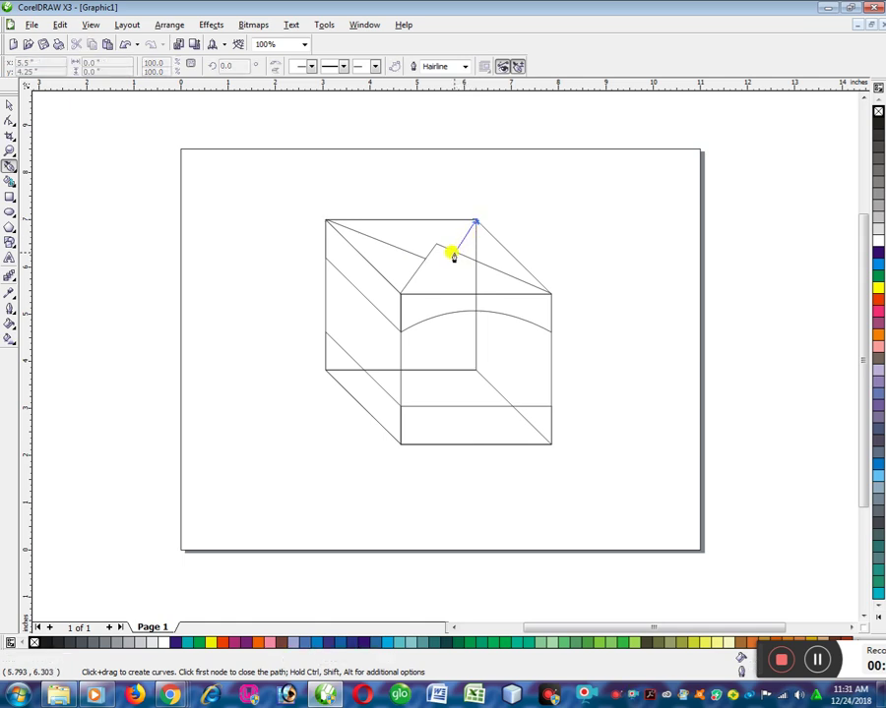
click(453, 252)
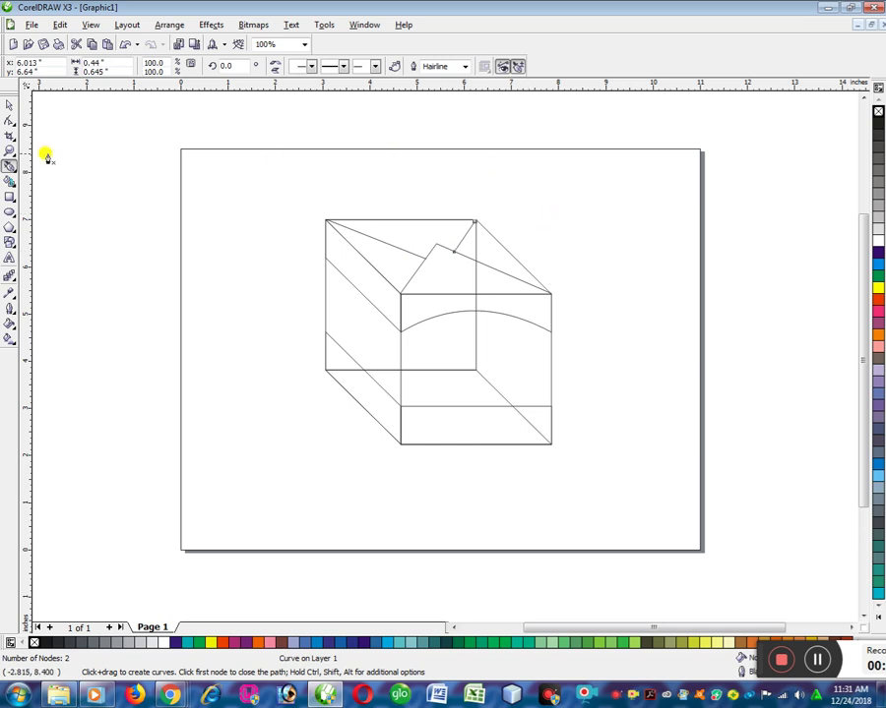
click(9, 105)
key(Delete)
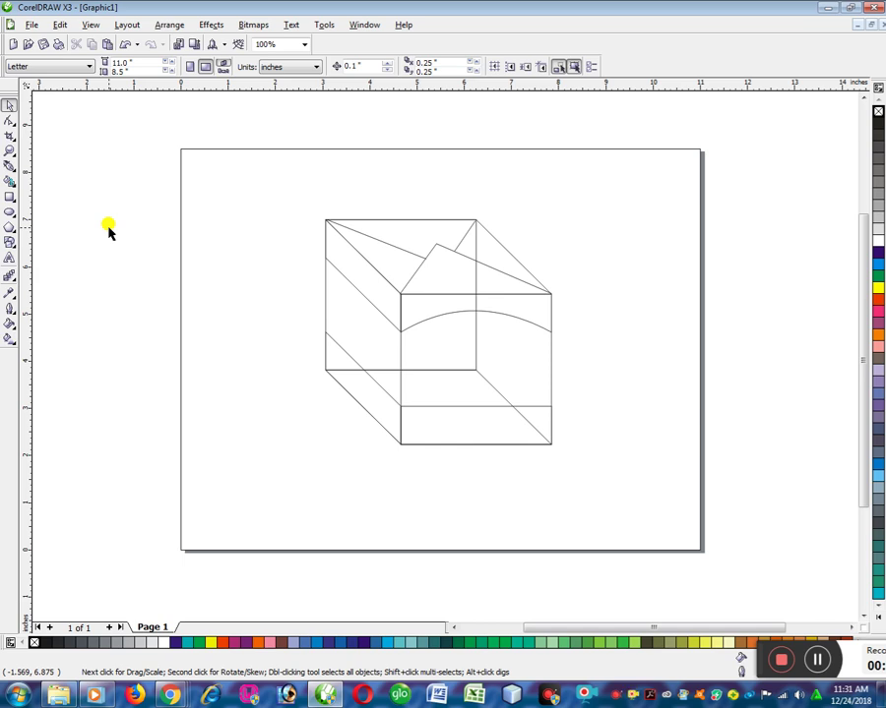
Examine the peaked flap lines and the arched upper band on the cube, close up and in full-page view.
scroll(406, 310, up, 2)
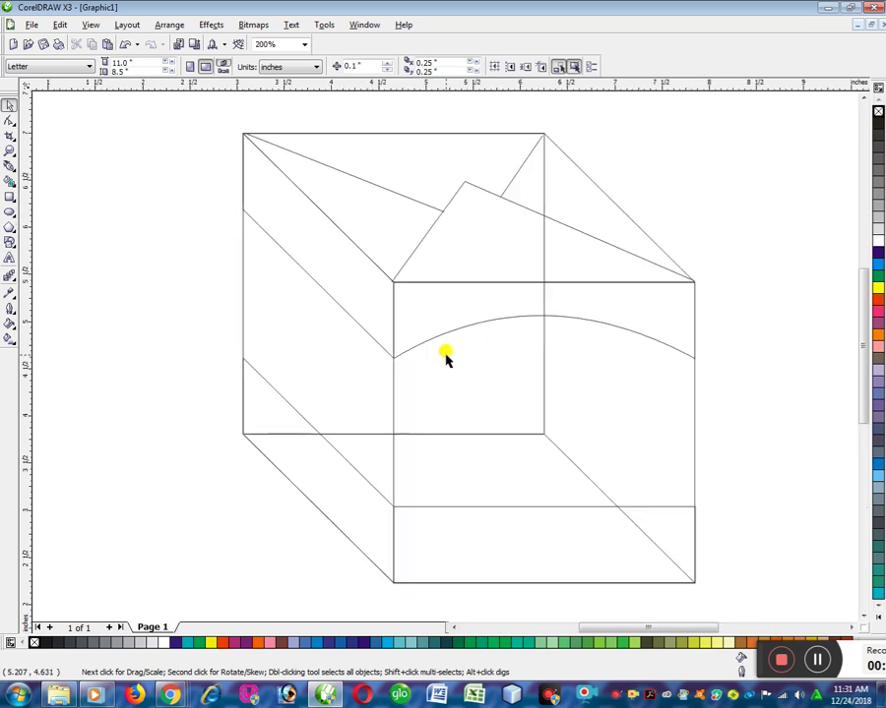
scroll(448, 358, down, 4)
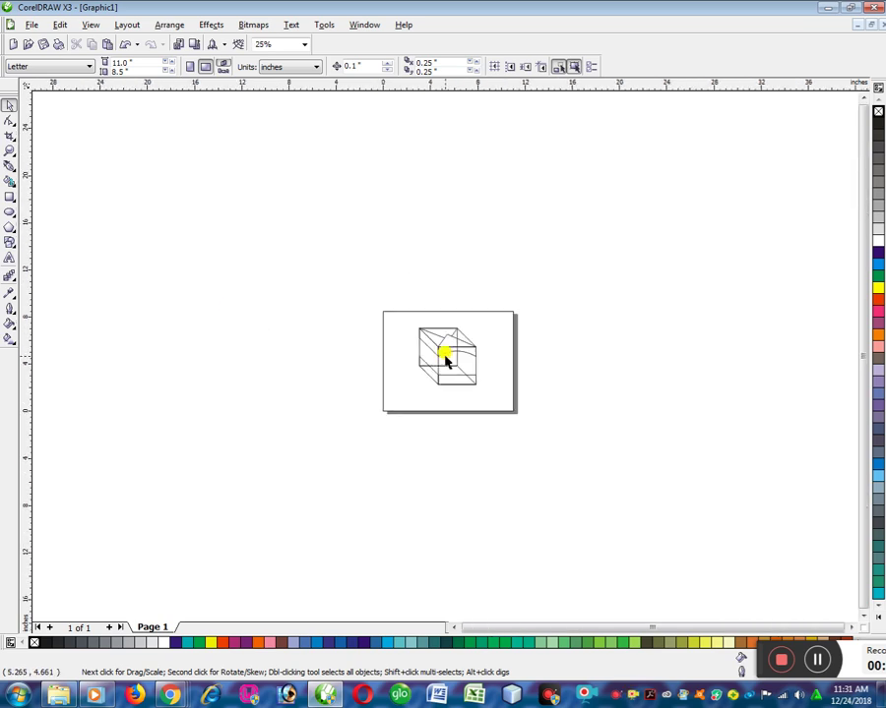
scroll(445, 360, up, 3)
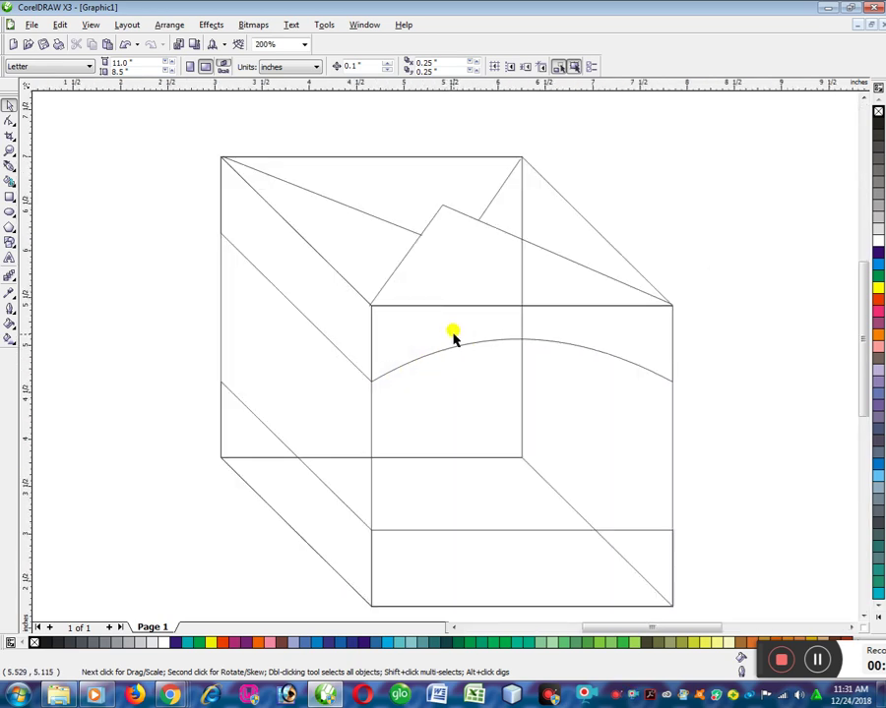
scroll(445, 361, down, 1)
scroll(445, 360, up, 1)
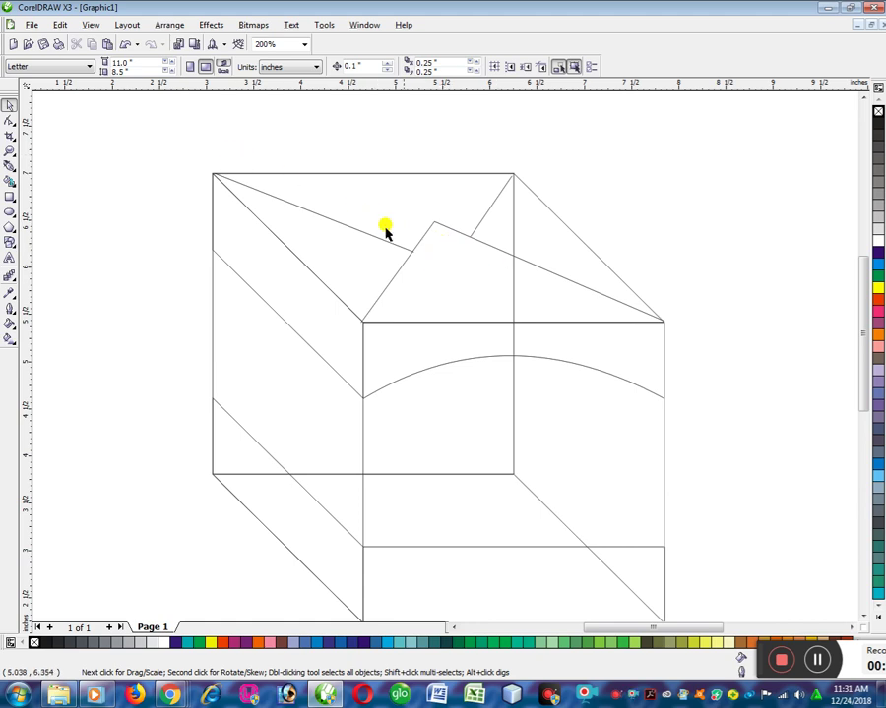
scroll(459, 233, down, 1)
scroll(476, 453, up, 1)
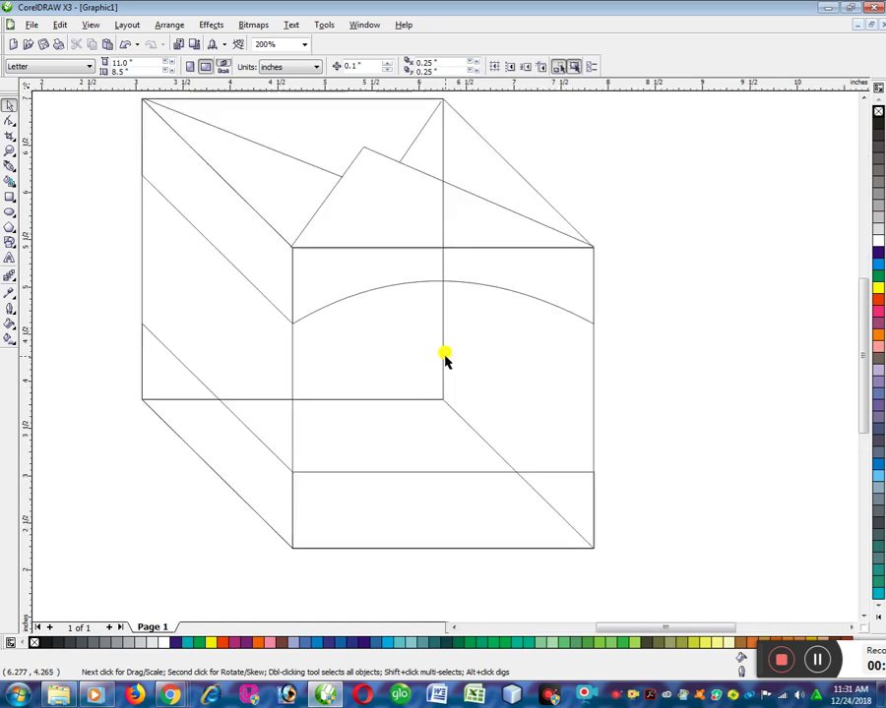
scroll(446, 360, down, 1)
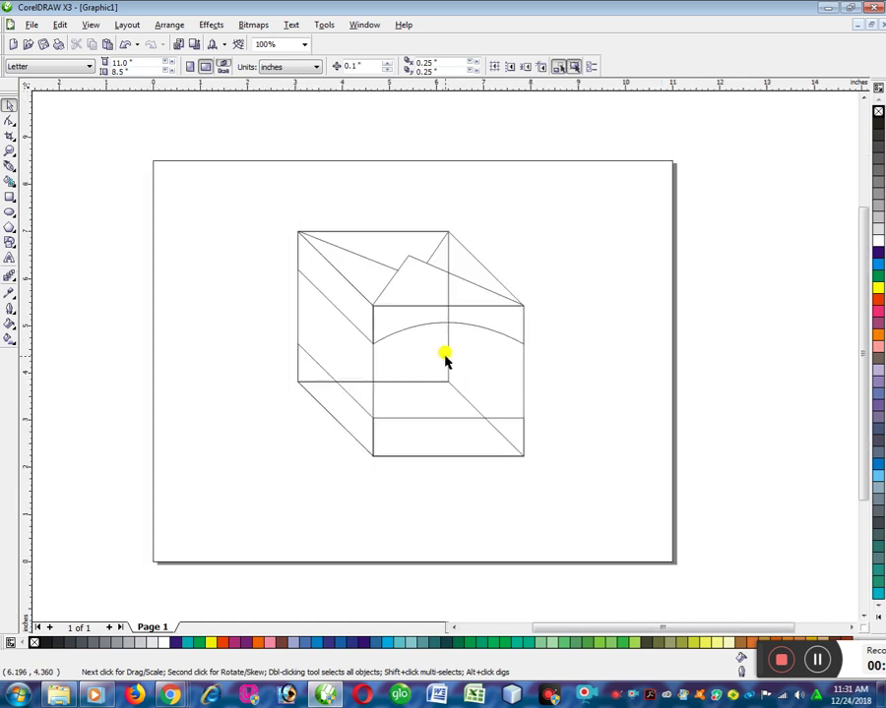
click(377, 260)
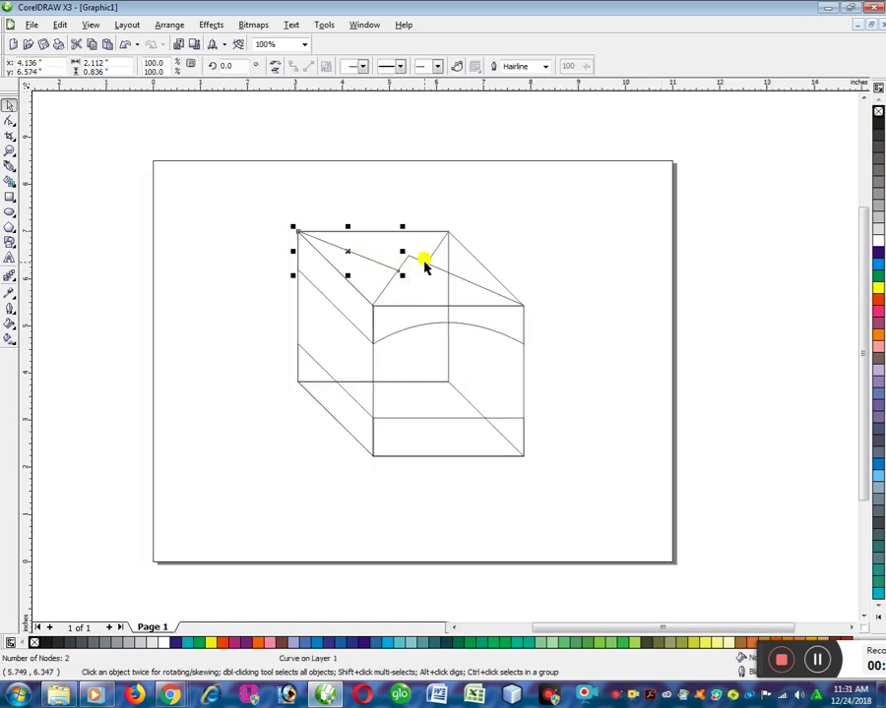
shift+click(417, 258)
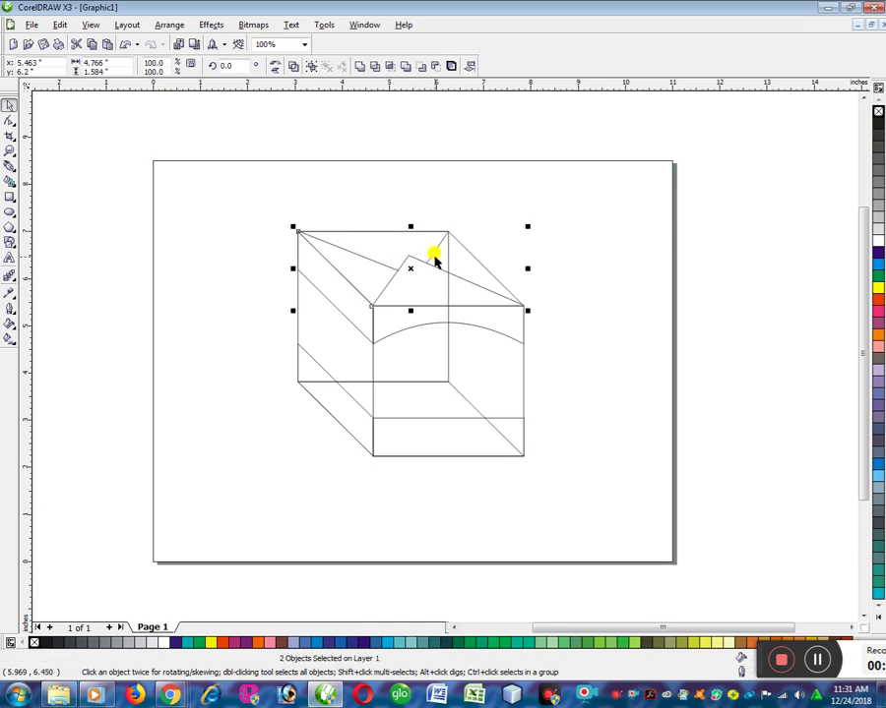
shift+click(433, 252)
click(285, 189)
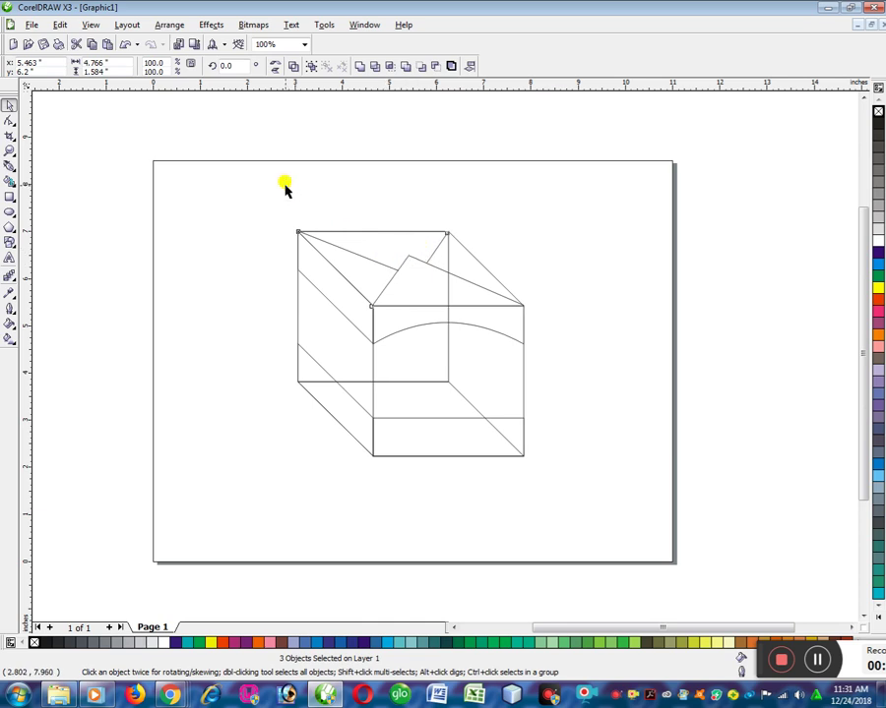
drag(278, 196, 556, 319)
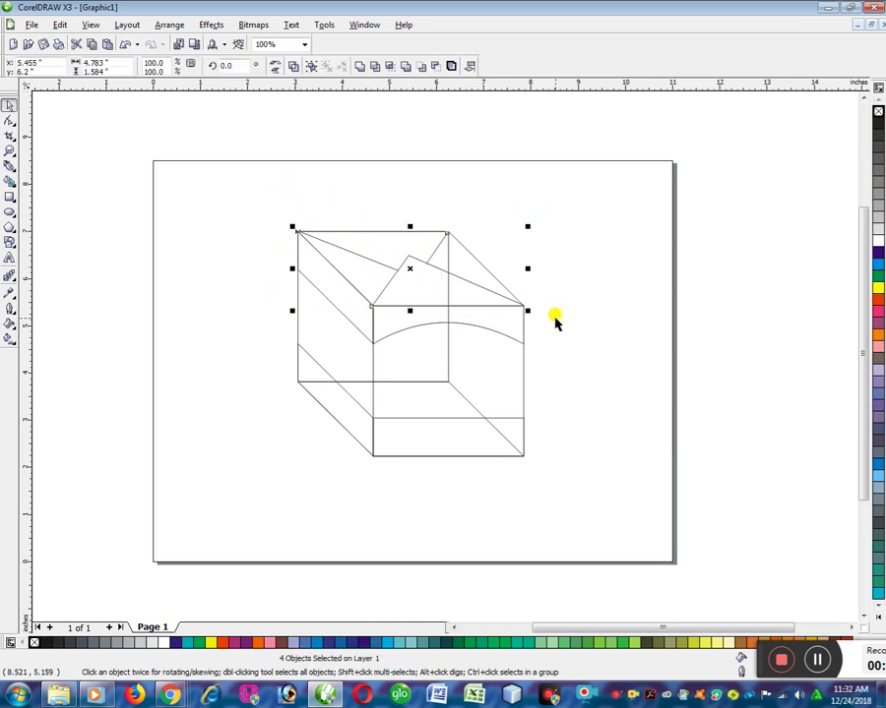
click(593, 278)
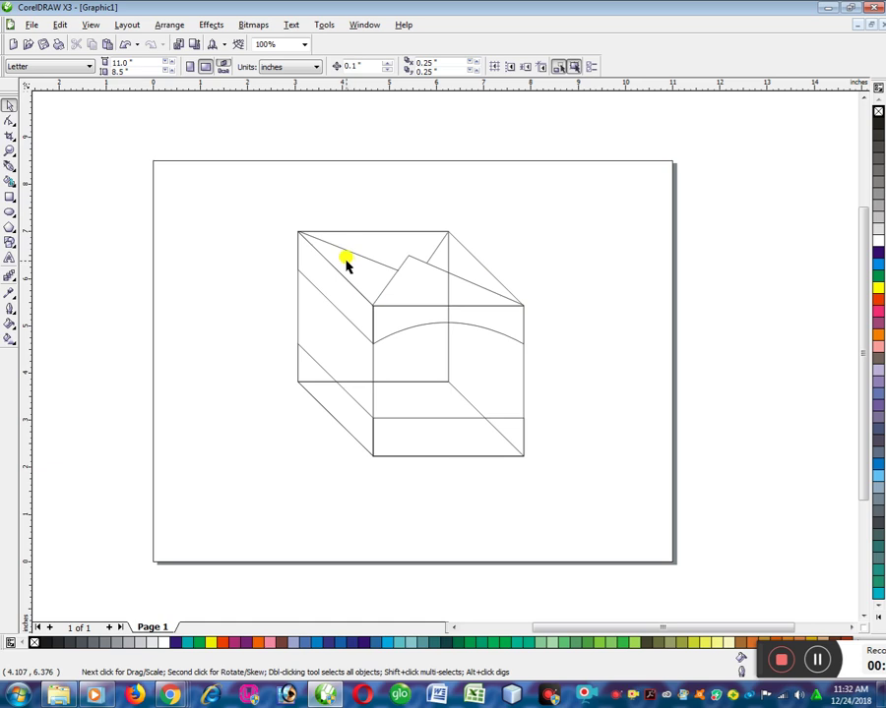
drag(217, 181, 594, 497)
drag(232, 188, 549, 488)
drag(192, 159, 605, 510)
drag(225, 171, 580, 522)
drag(218, 168, 647, 515)
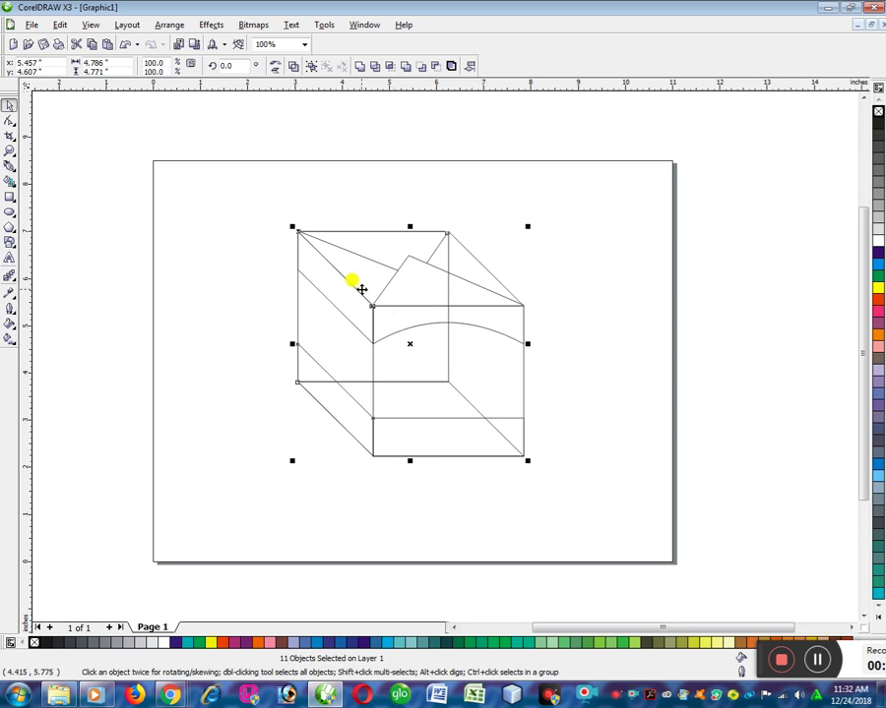
click(260, 215)
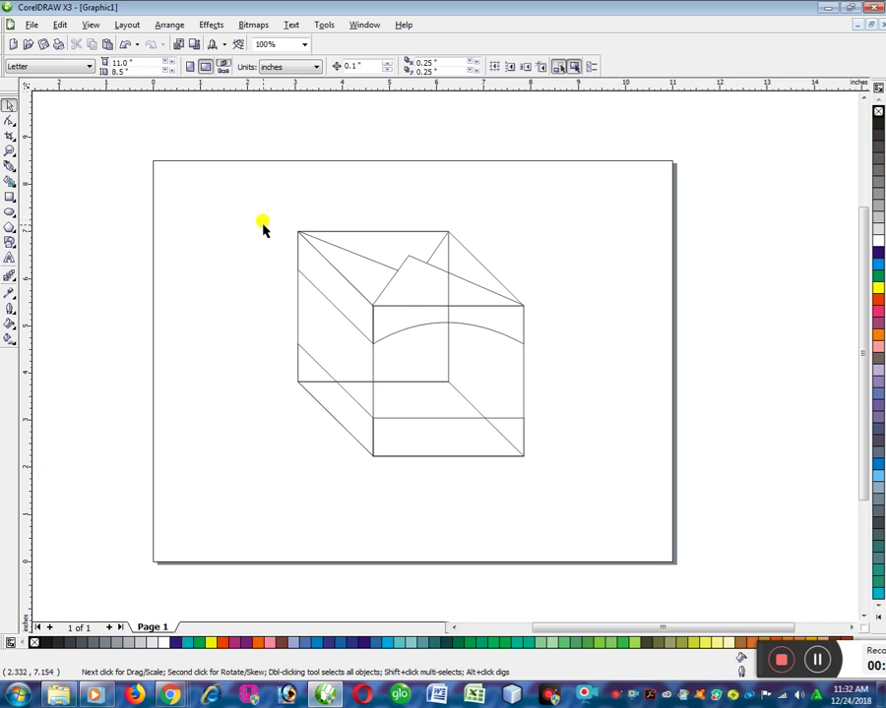
drag(211, 174, 614, 532)
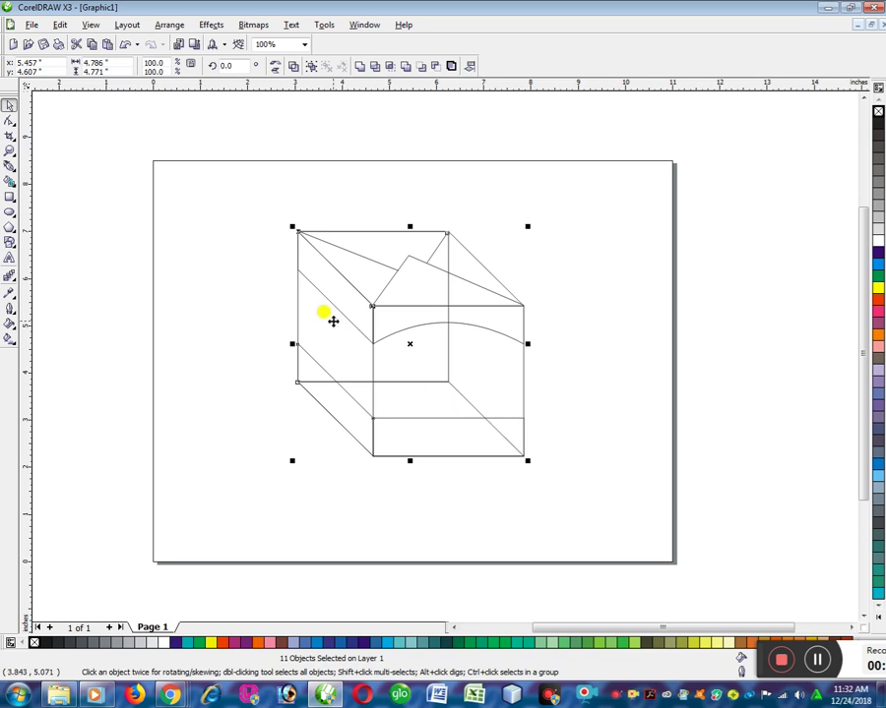
click(222, 279)
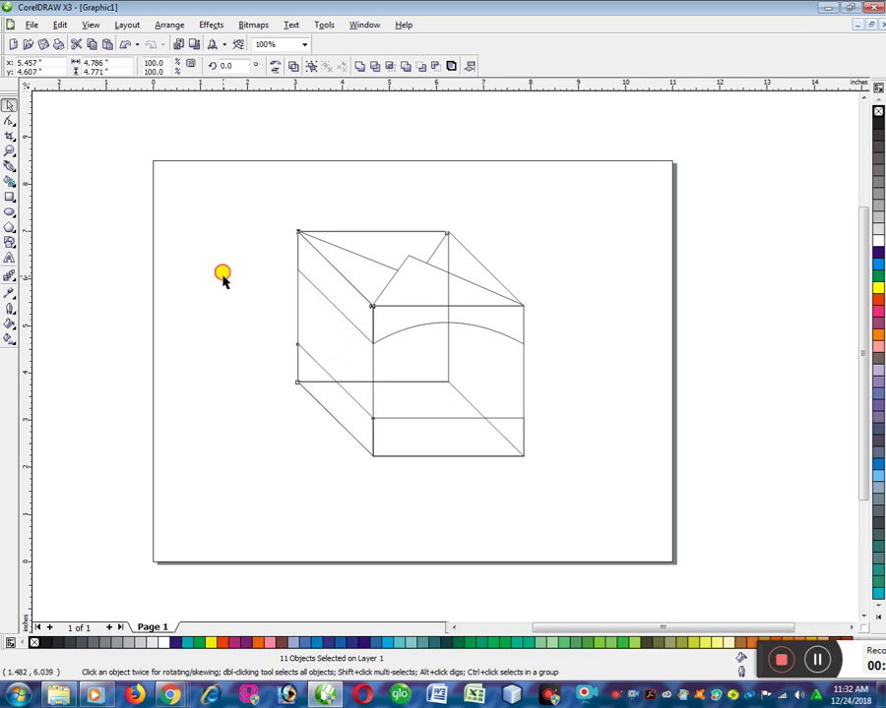
Group the peaked flap line and the two lines joining it on the cube's top, then deselect the group.
click(334, 251)
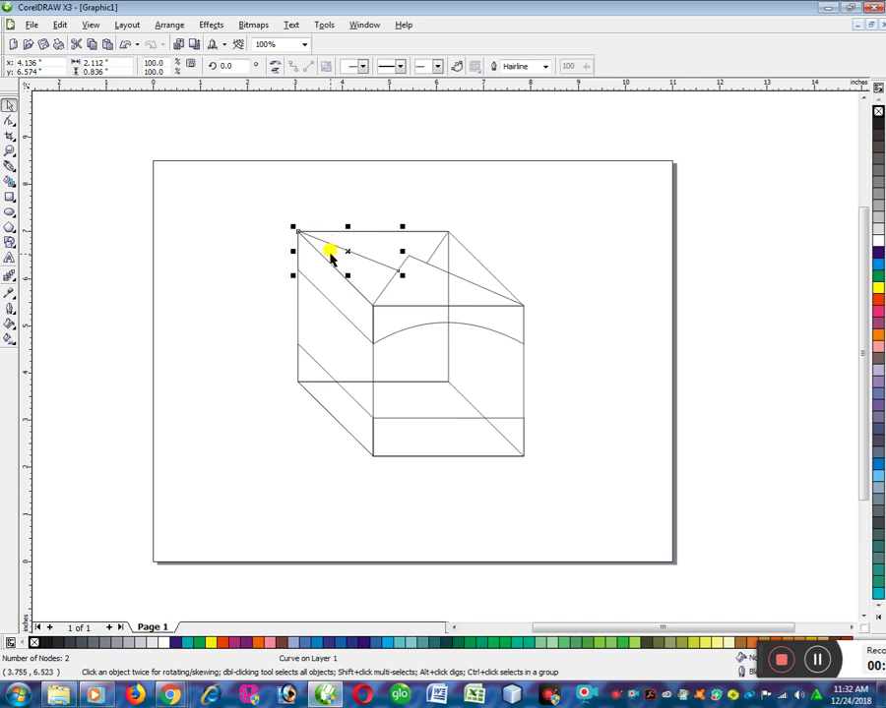
shift+click(414, 261)
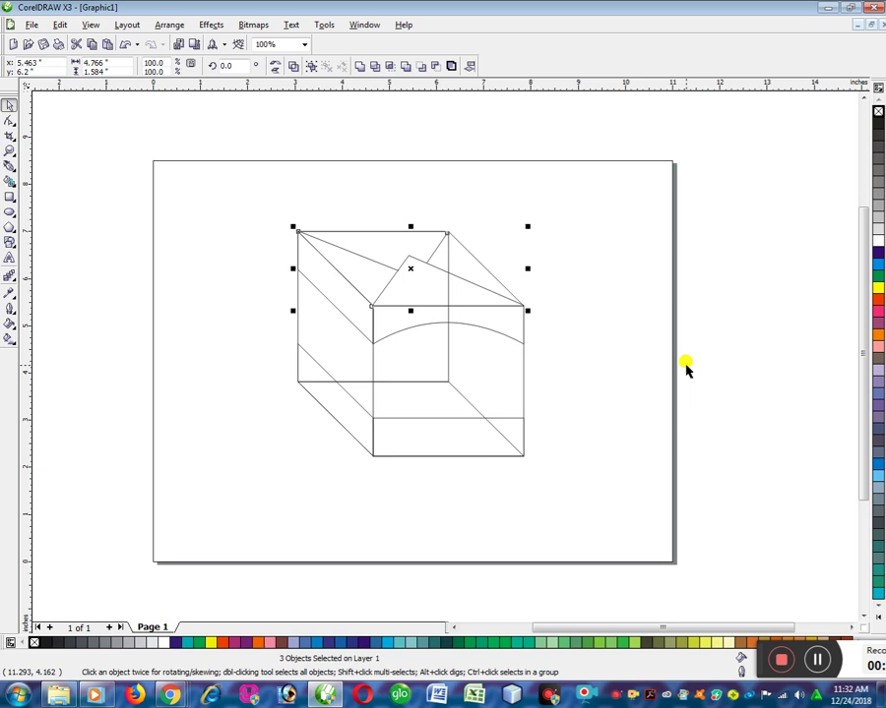
key(ctrl+g)
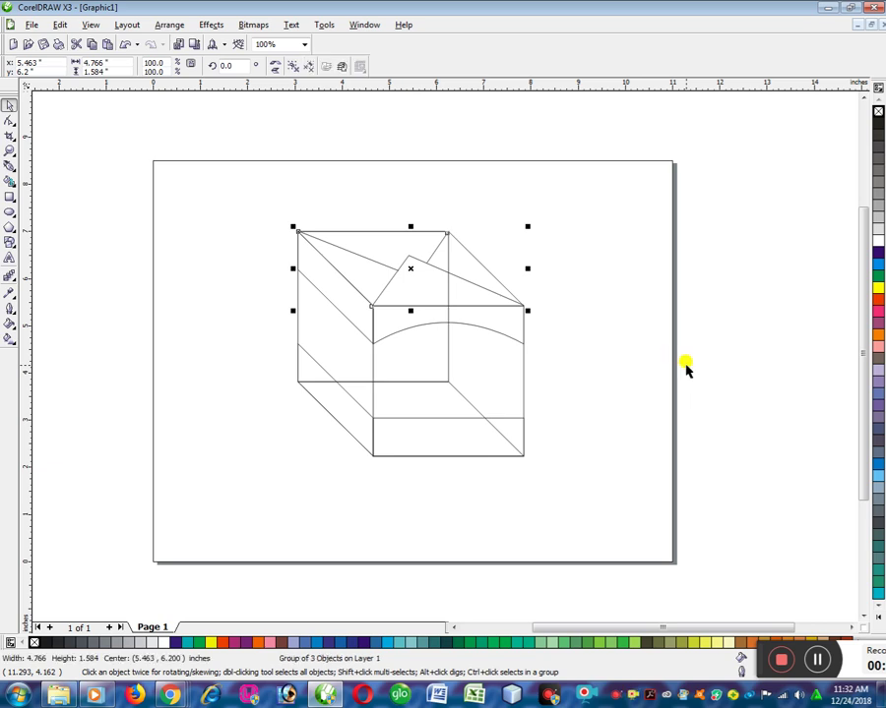
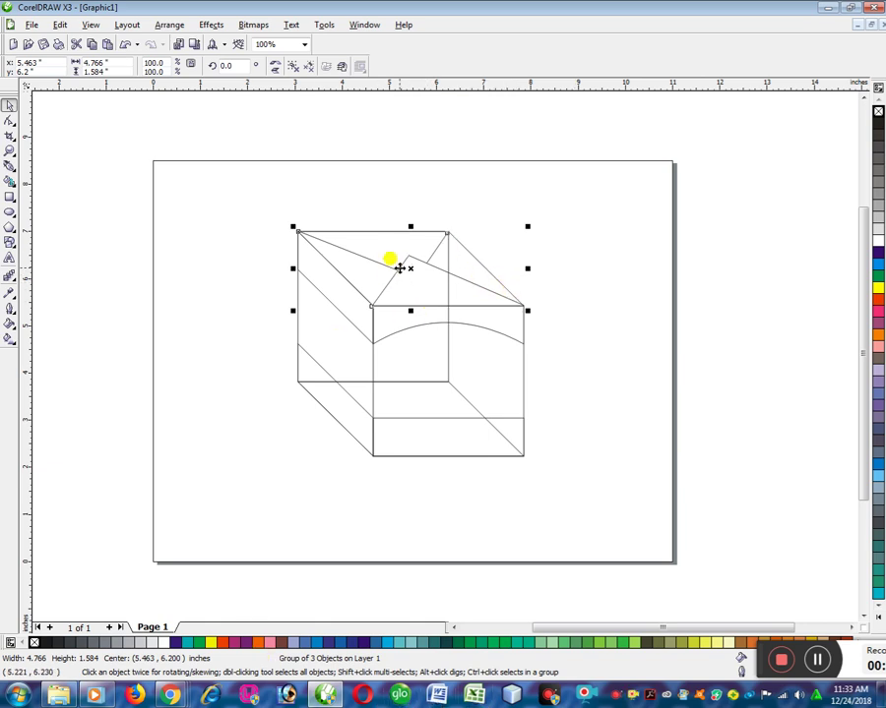
click(602, 366)
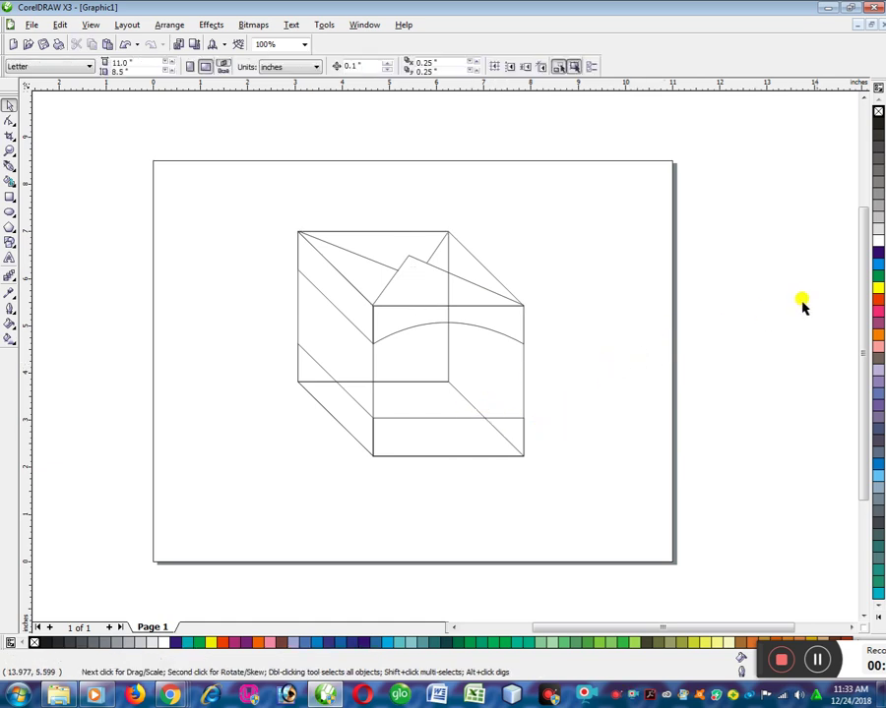
Colour the cube's front with a red lower band, a yellow square and a red arched upper band.
click(436, 419)
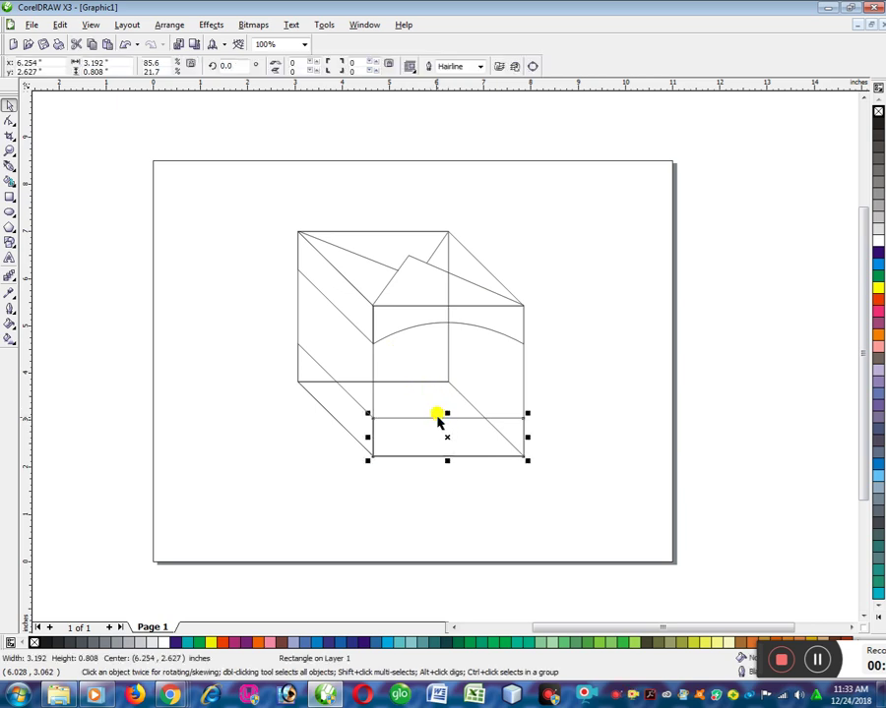
click(877, 301)
click(524, 374)
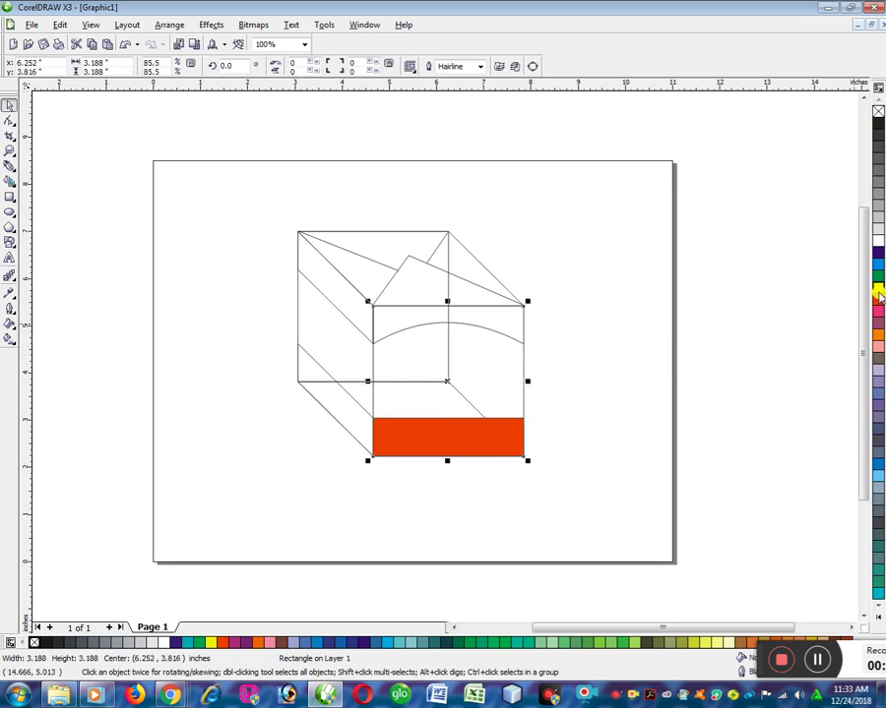
click(878, 290)
click(504, 340)
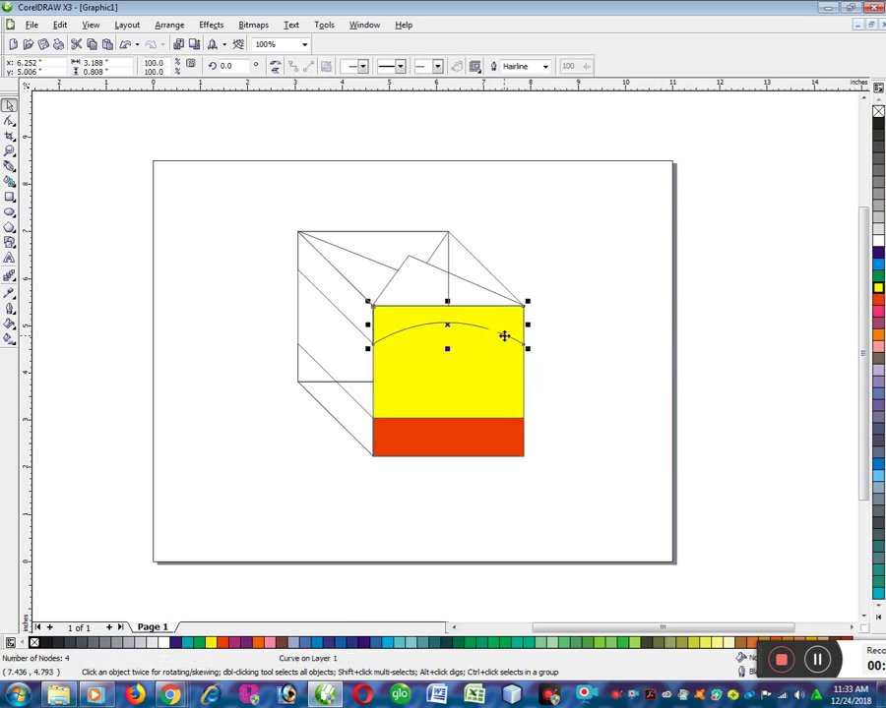
click(878, 303)
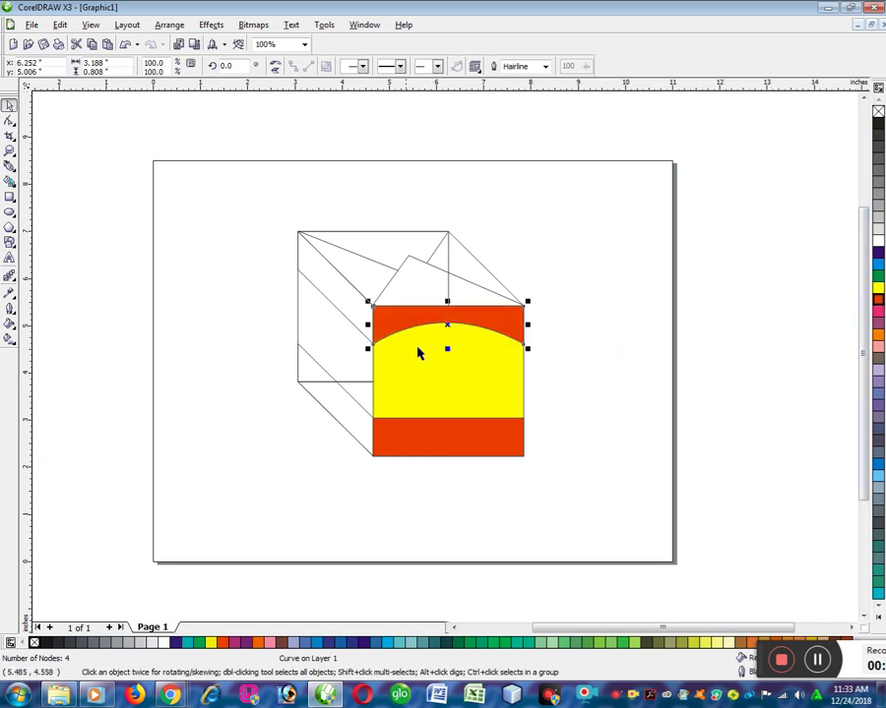
Fill the upper and lower side bands yellow, and the back square and bottom parallelogram red.
click(344, 318)
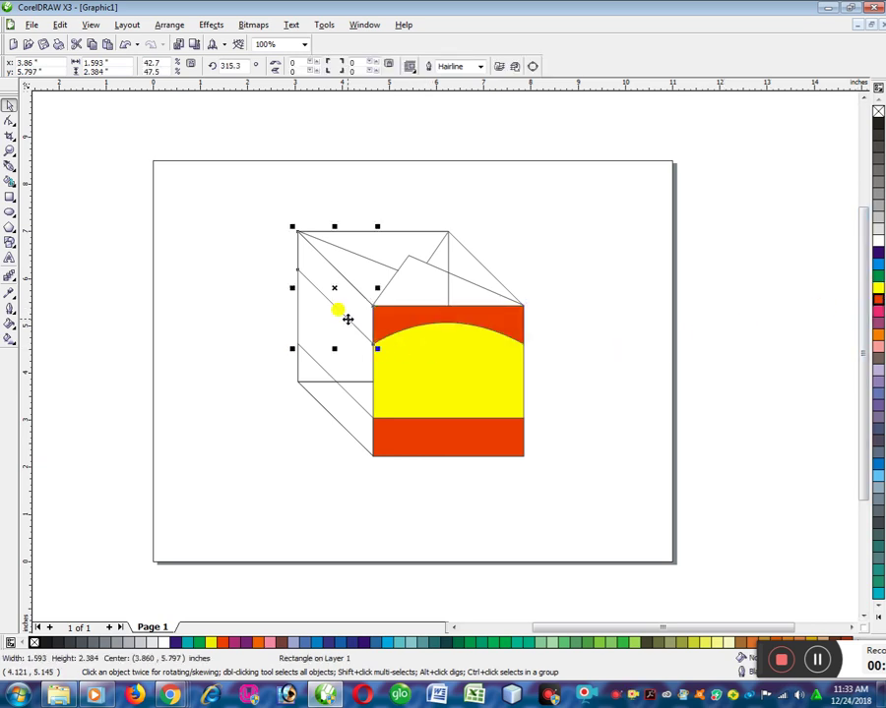
click(879, 287)
click(299, 309)
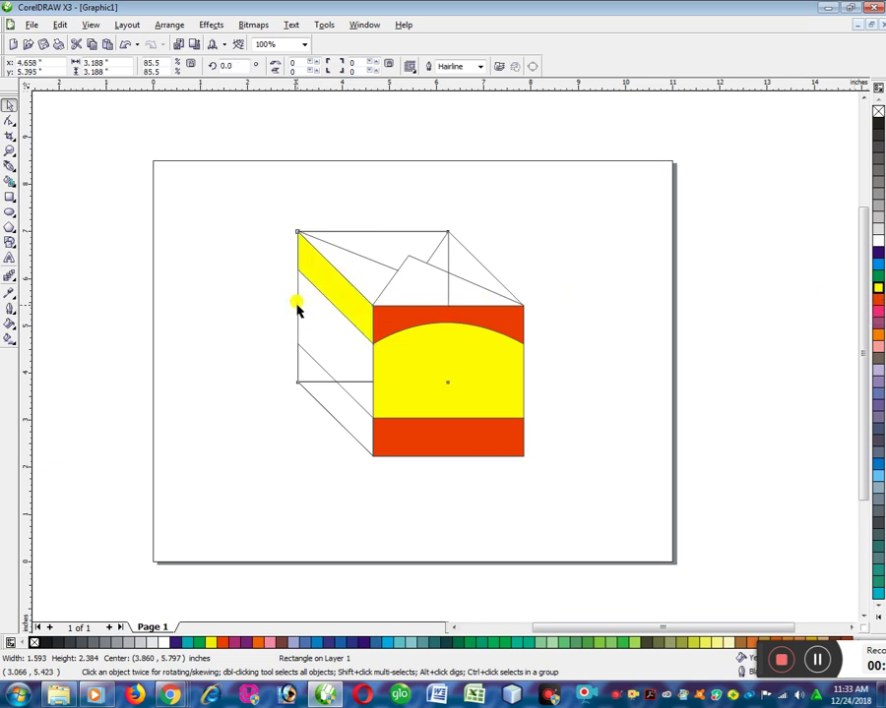
click(879, 303)
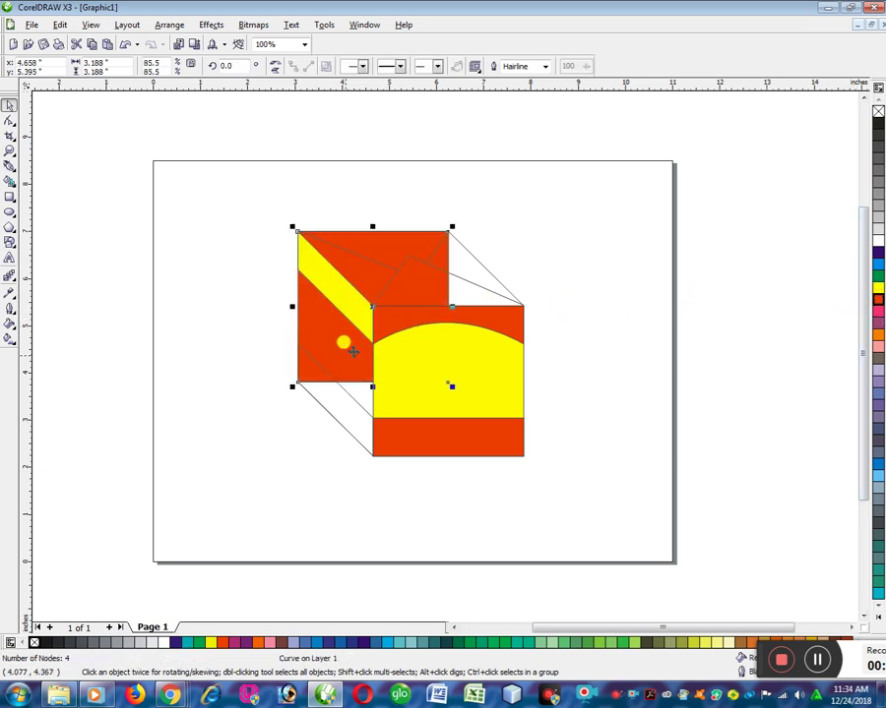
click(320, 368)
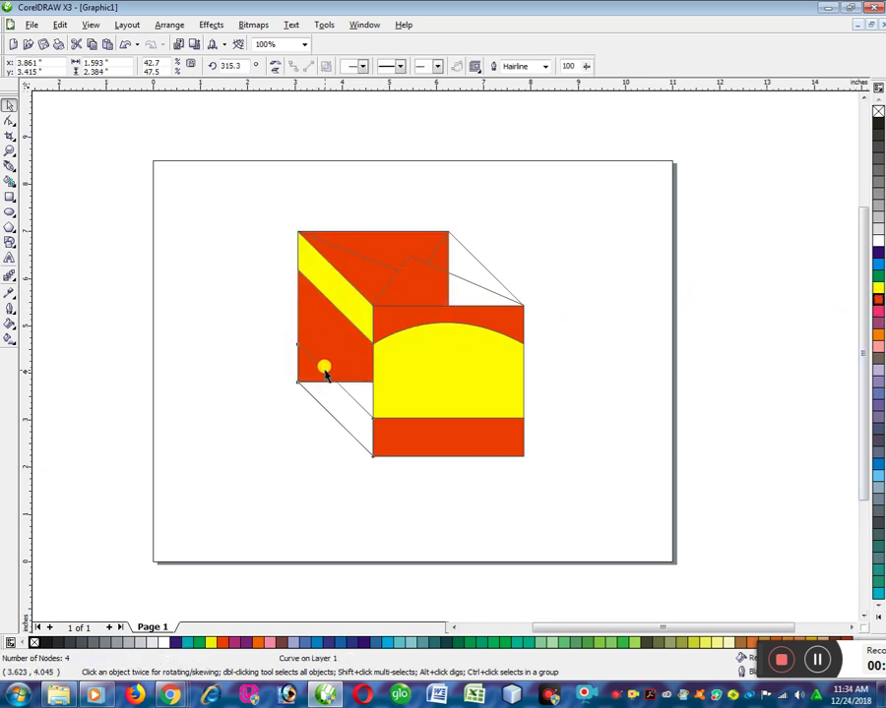
click(878, 286)
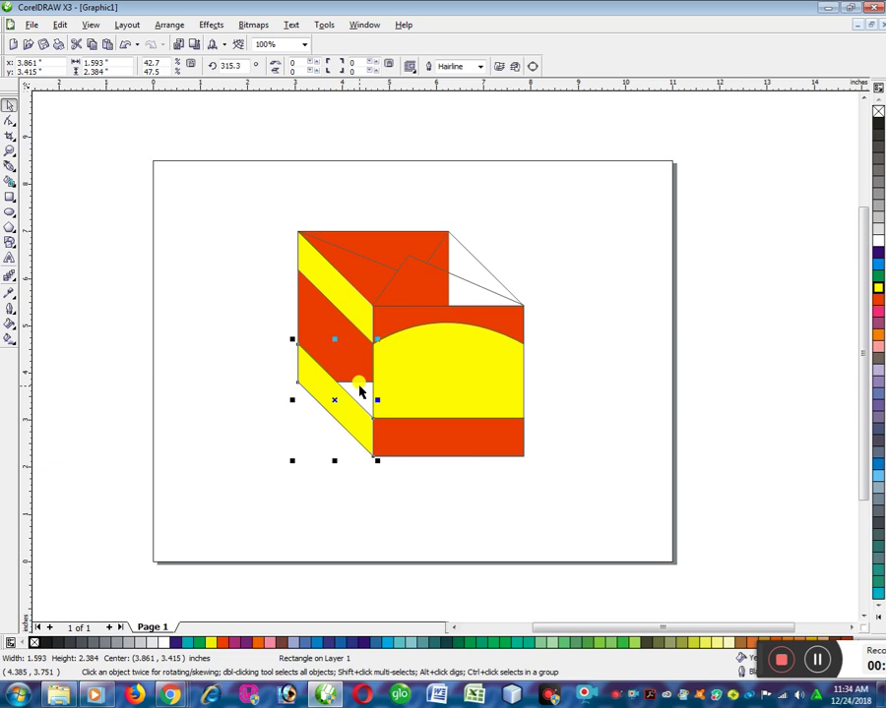
click(361, 390)
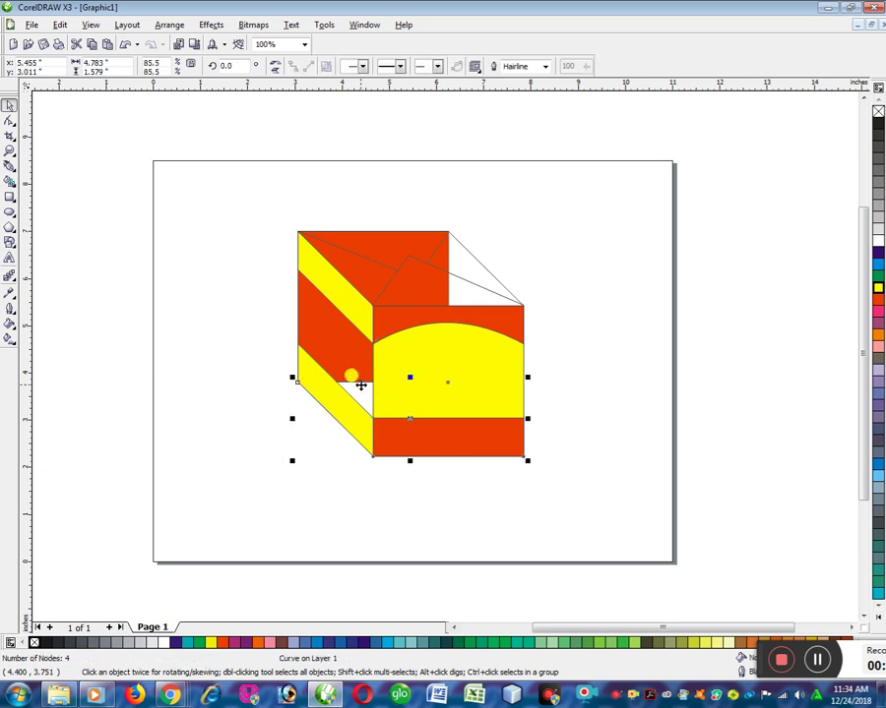
click(875, 290)
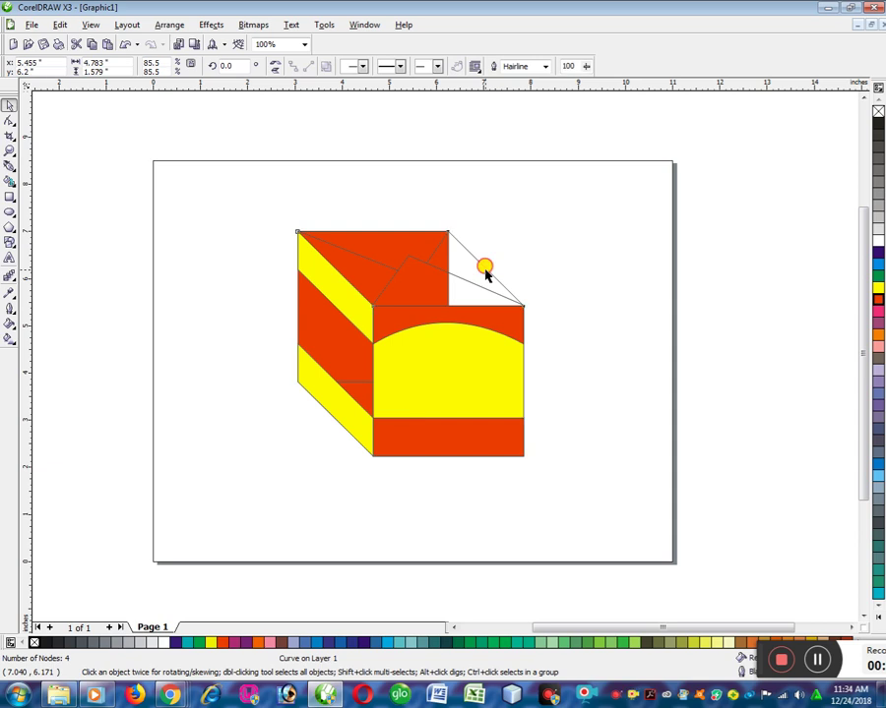
Fill the cube's top parallelogram with light grey, keeping it in its original position, and deselect it.
drag(485, 273, 588, 195)
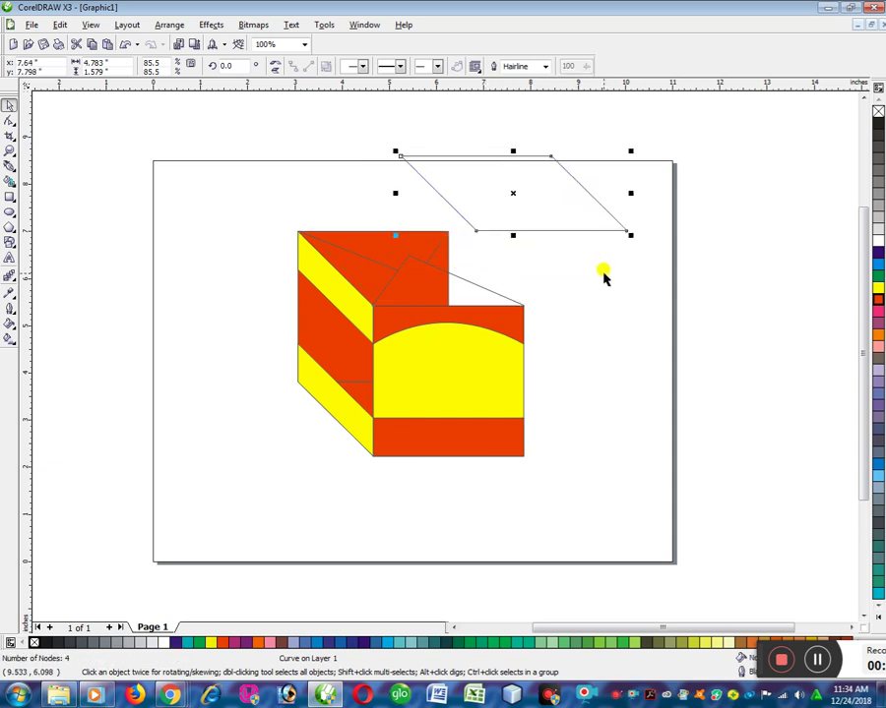
key(ctrl+z)
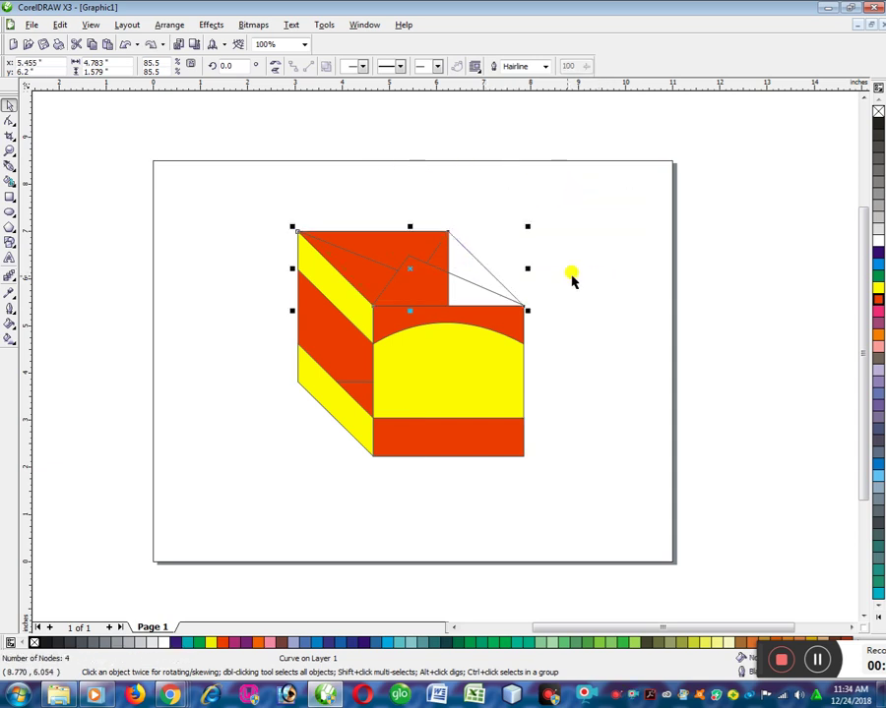
click(879, 222)
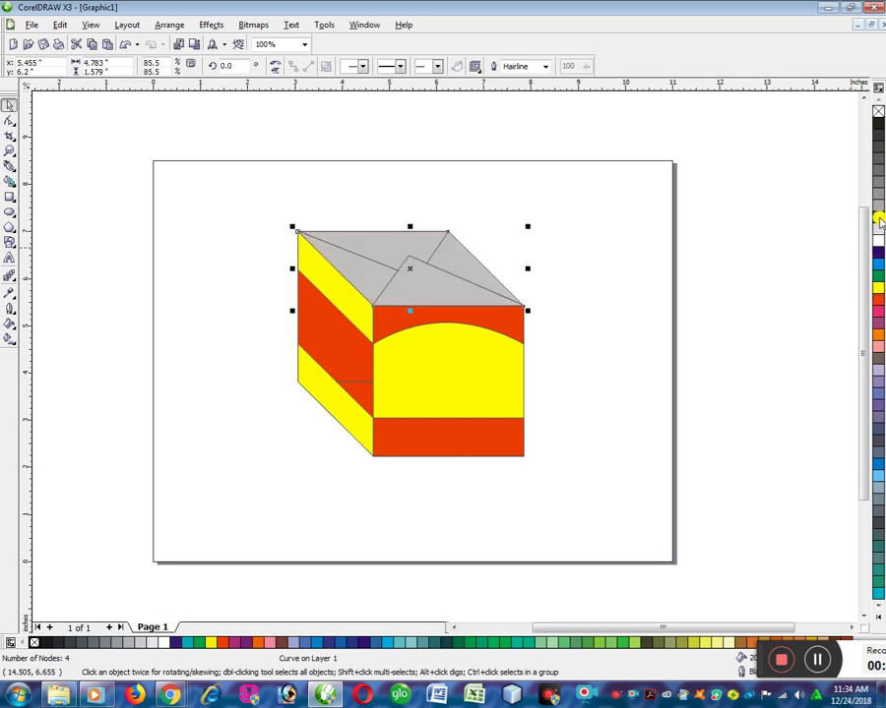
click(728, 330)
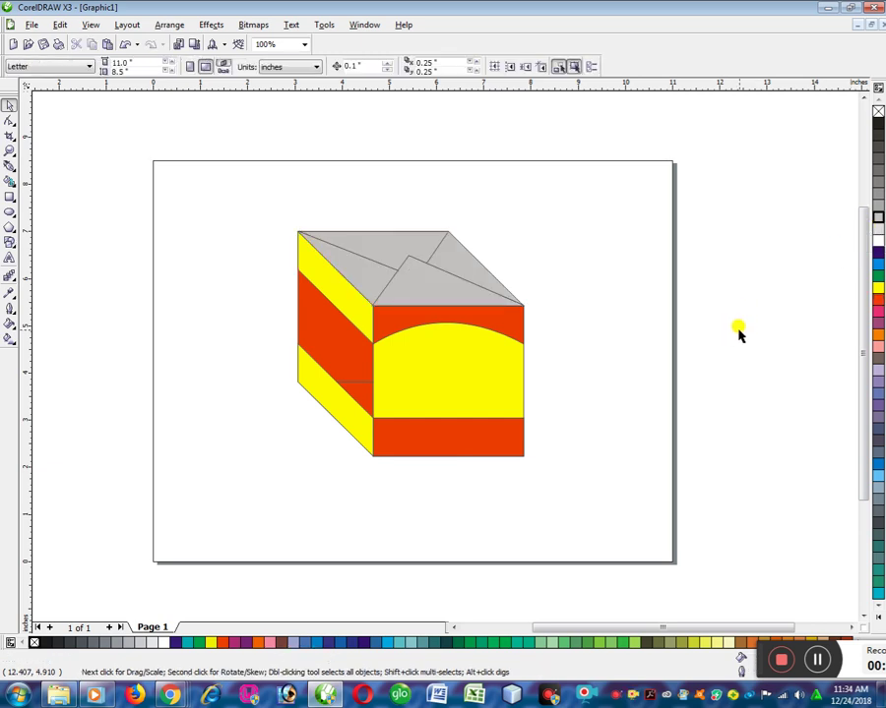
click(445, 291)
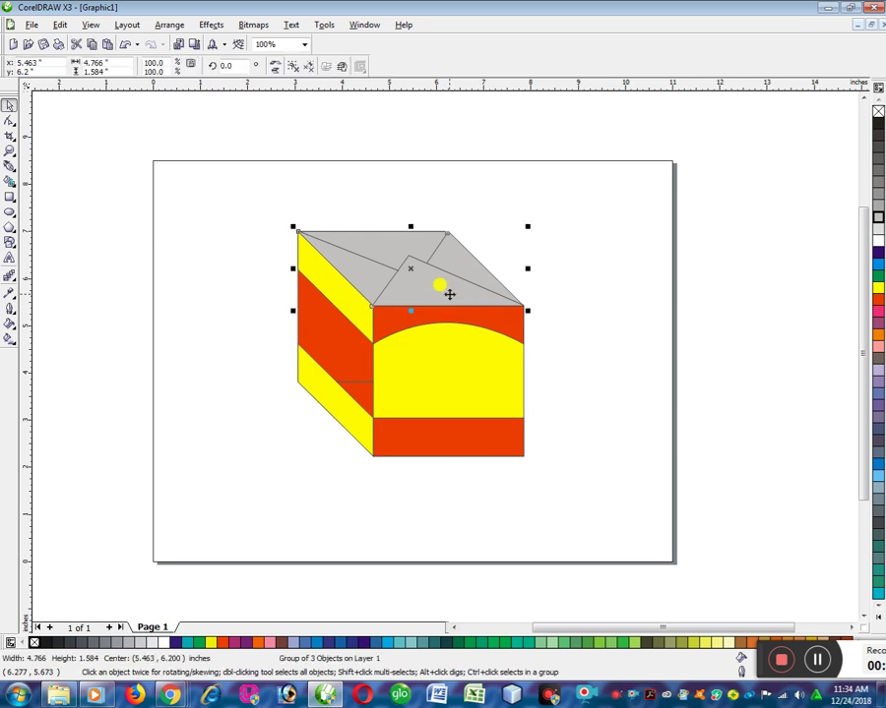
right_click(876, 112)
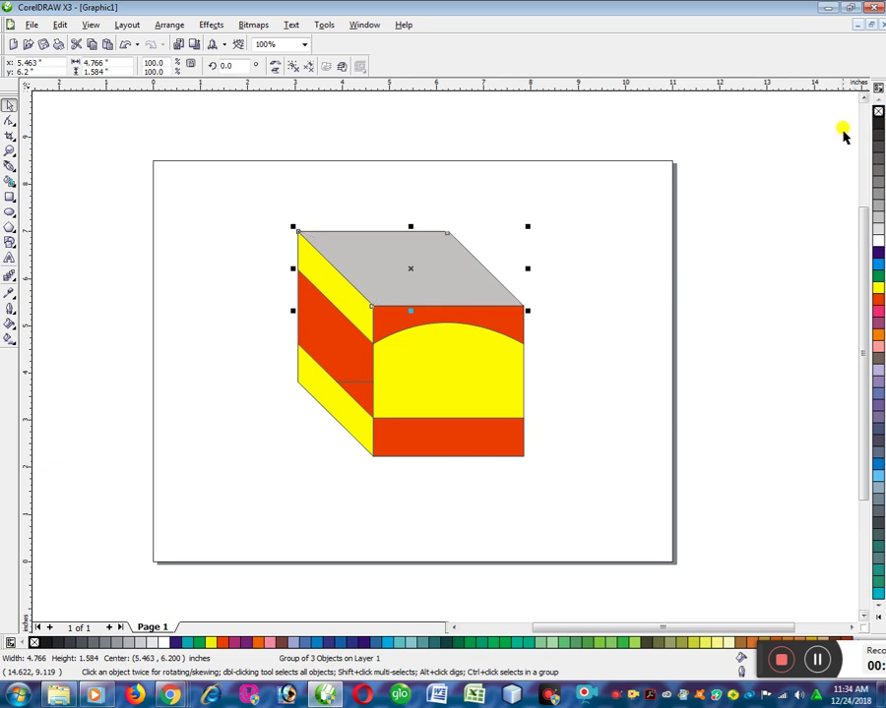
key(ctrl+z)
click(583, 239)
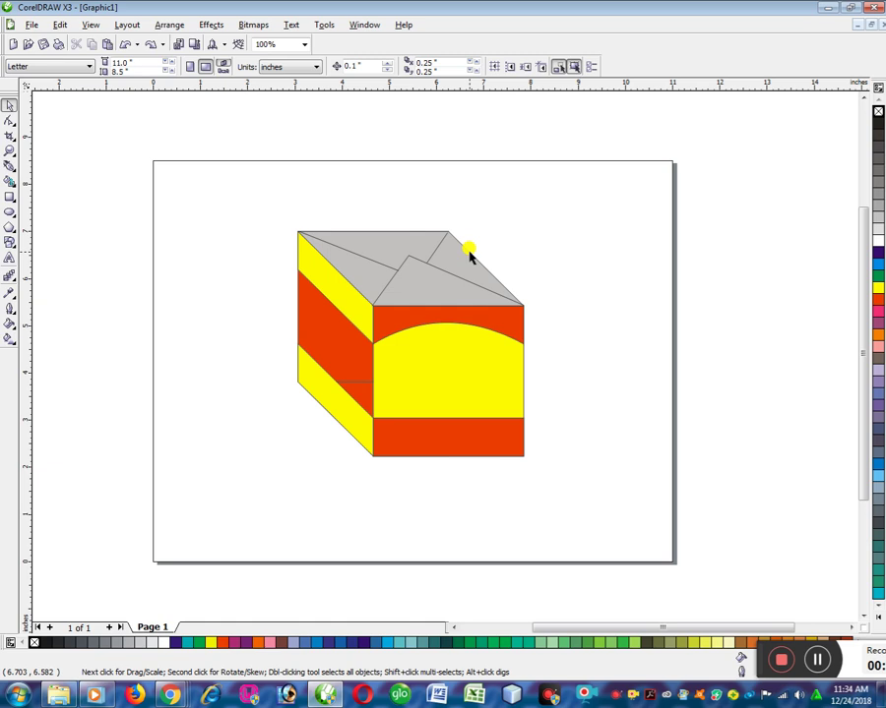
Remove the outlines from the cube's grey top parallelogram and the upper yellow side band, leaving nothing selected.
click(468, 252)
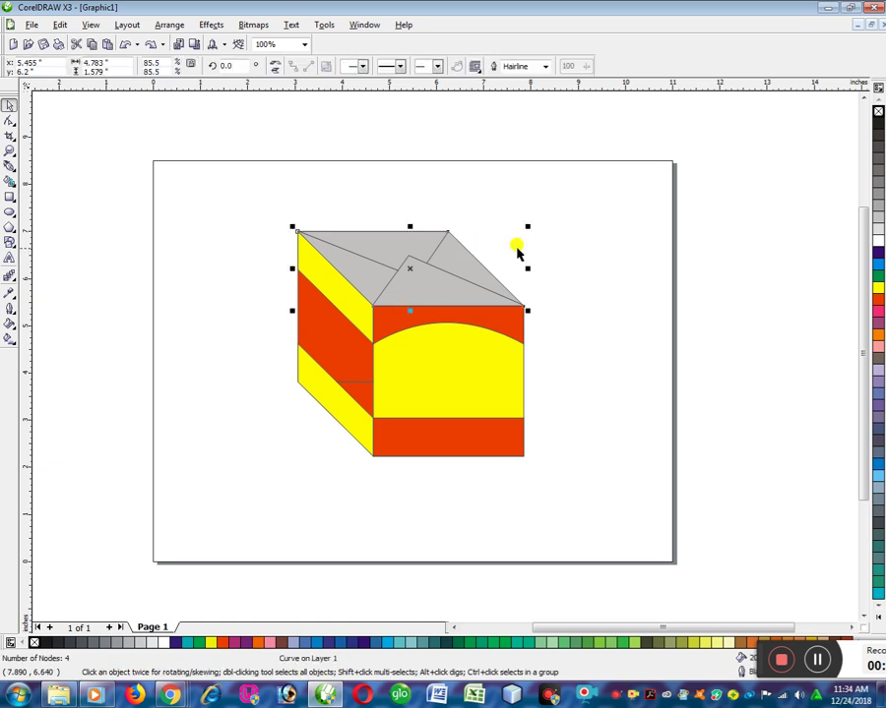
right_click(875, 111)
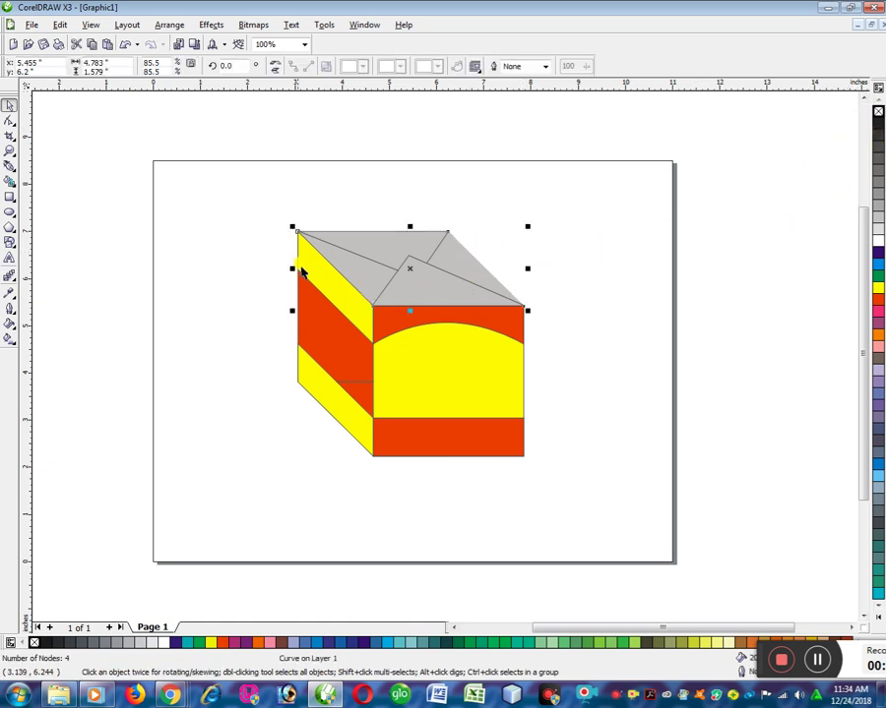
click(299, 261)
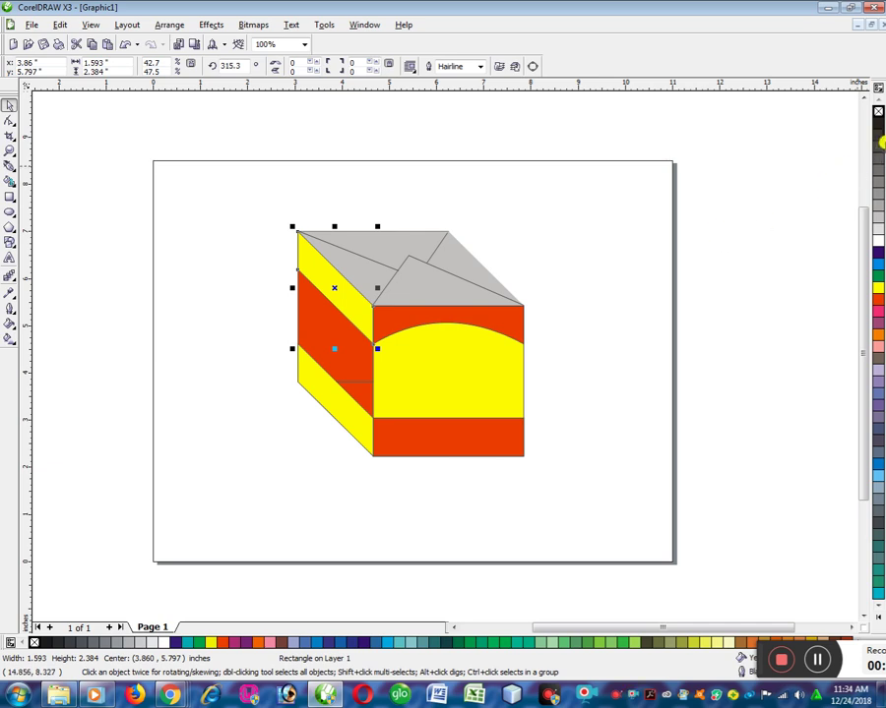
right_click(876, 112)
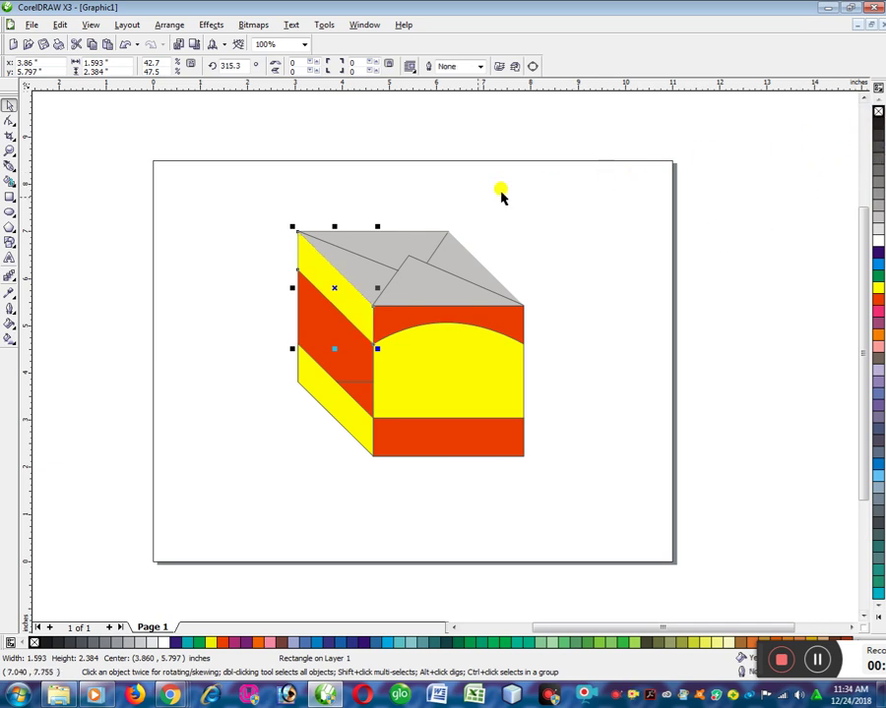
click(411, 233)
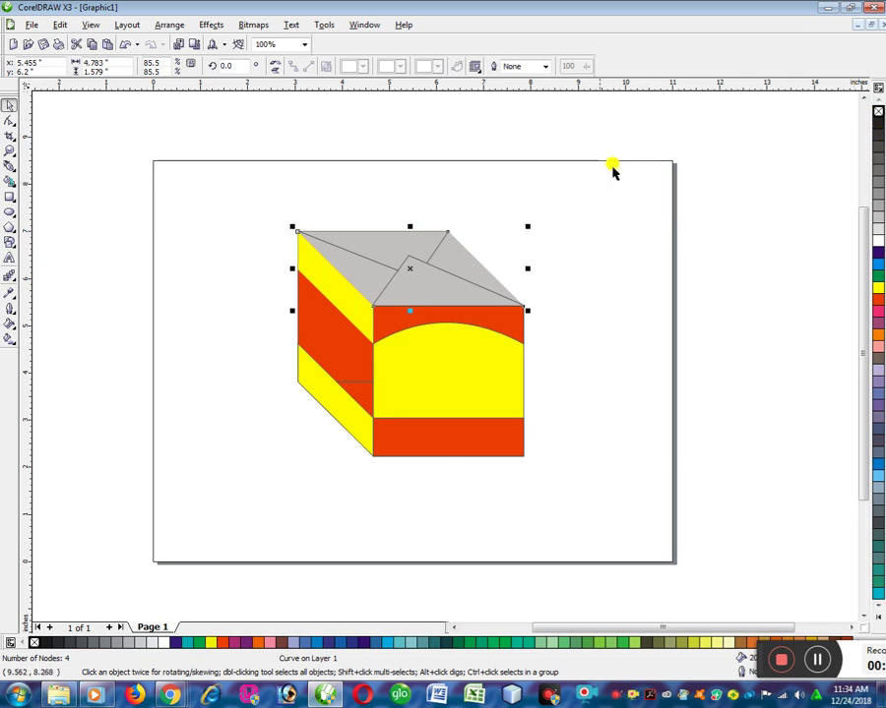
click(581, 242)
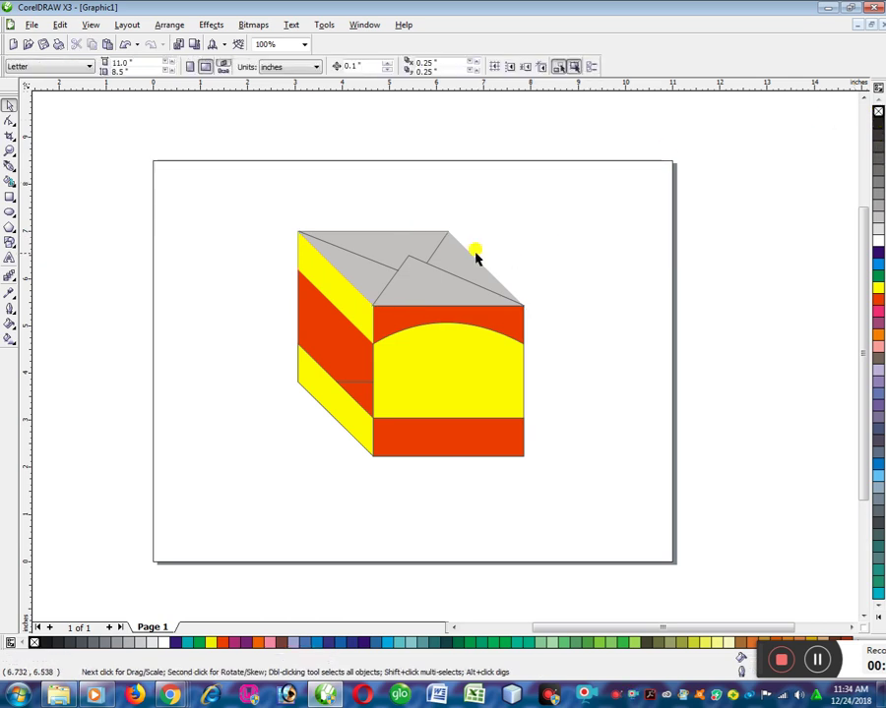
Remove the outlines from the lower yellow side band and the red bottom parallelogram.
click(308, 370)
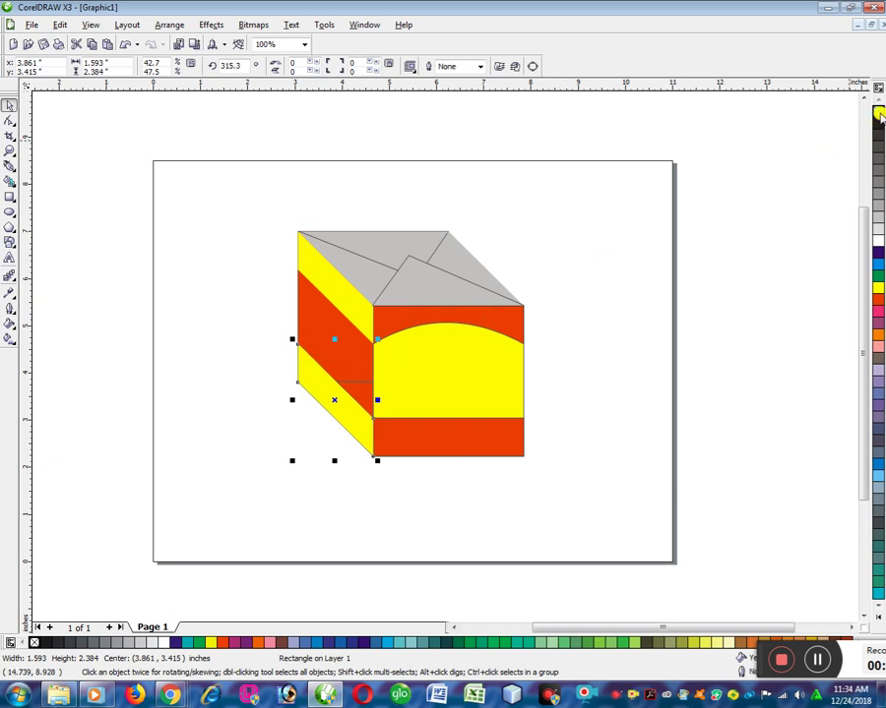
click(365, 393)
key(ctrl+q)
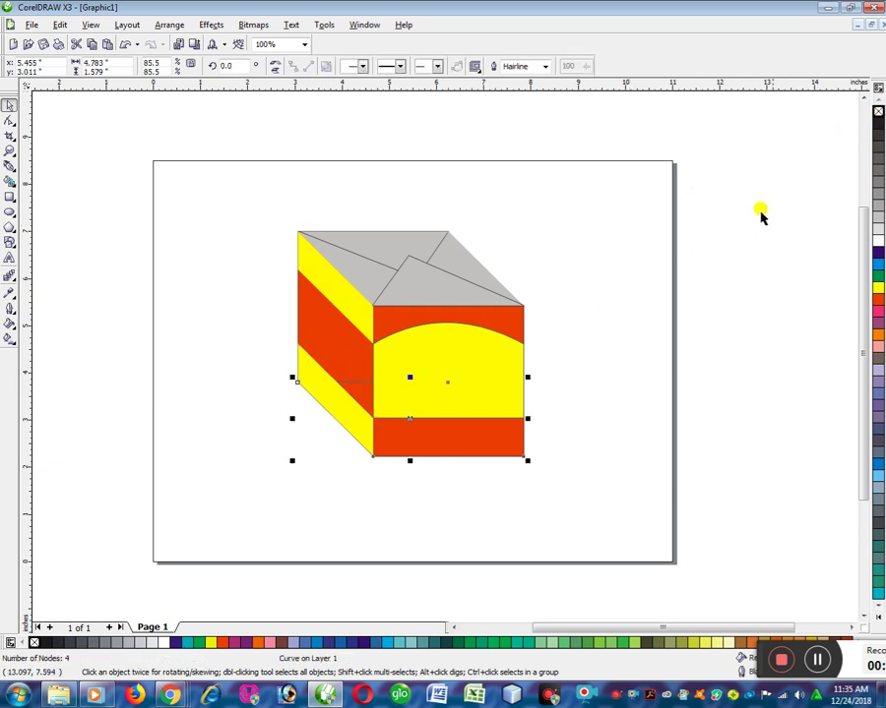
right_click(878, 113)
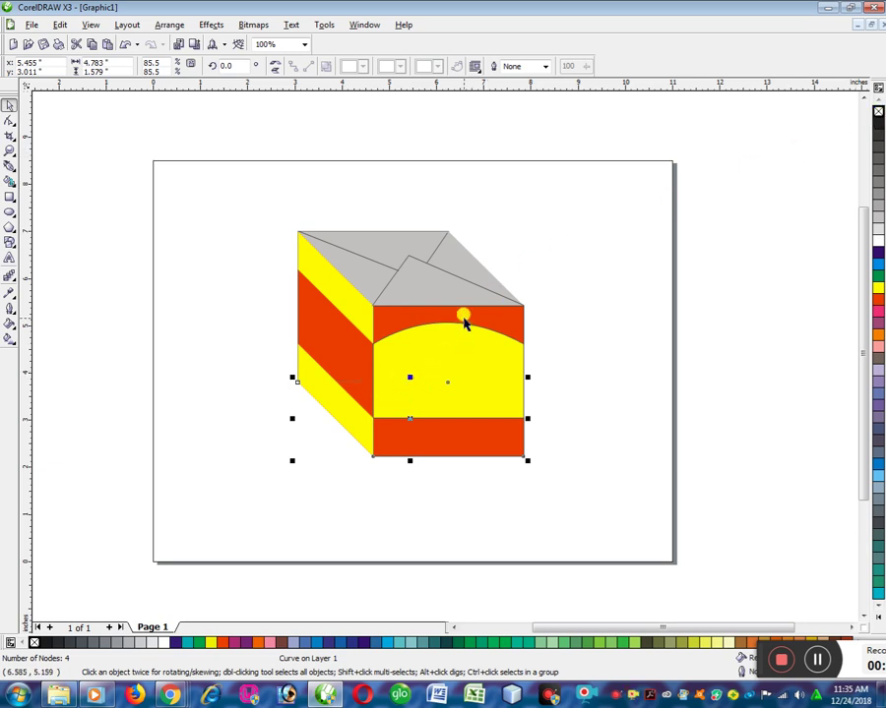
Remove the outlines from the front's red arched upper band, yellow square and red lower band.
click(455, 312)
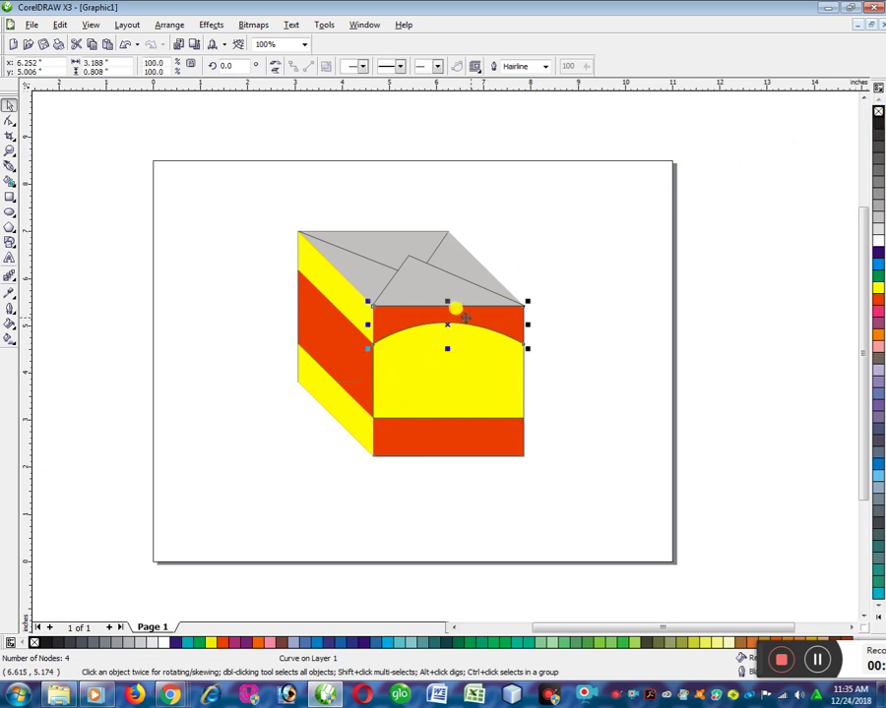
right_click(878, 113)
click(523, 381)
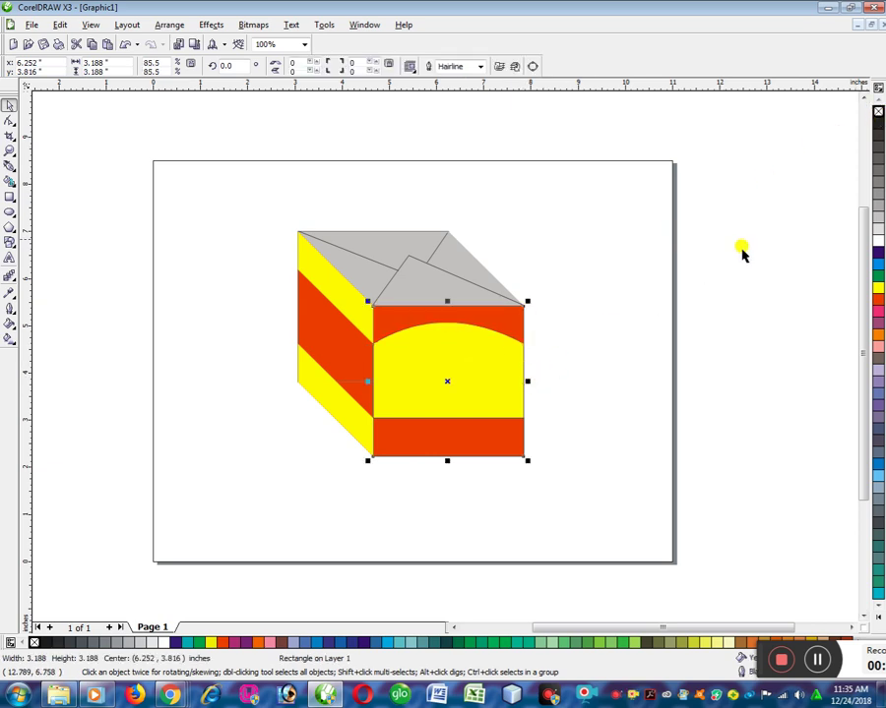
right_click(877, 113)
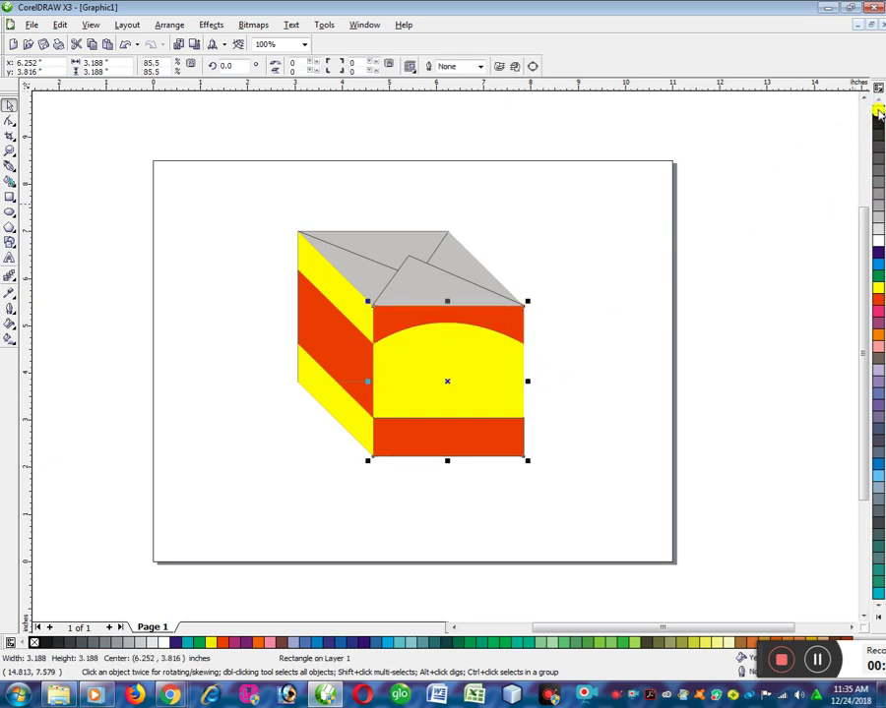
click(466, 445)
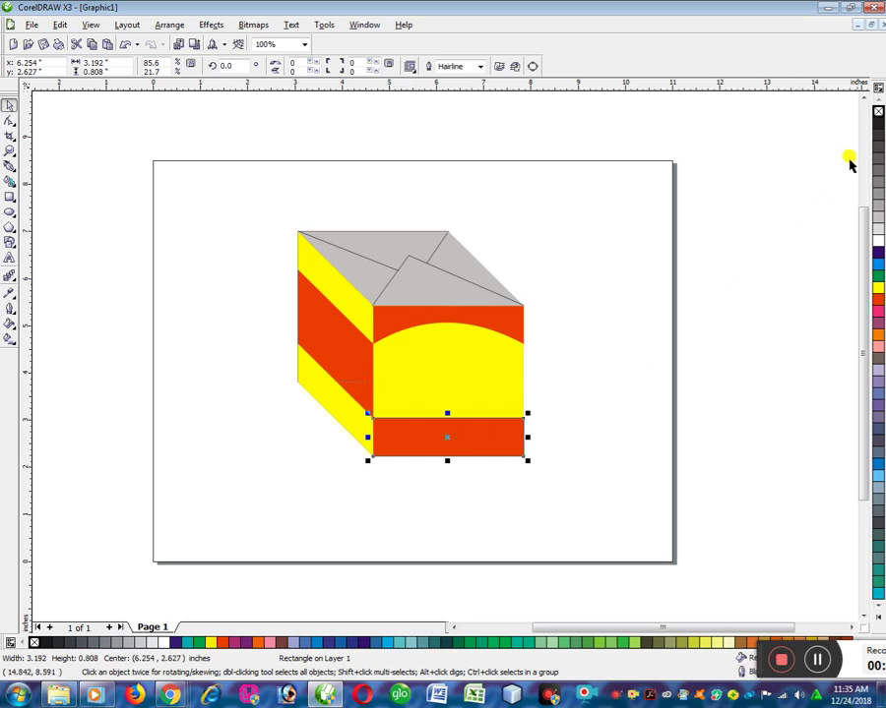
Remove the outline from the red strip at the base of the box's front face.
right_click(878, 114)
click(695, 274)
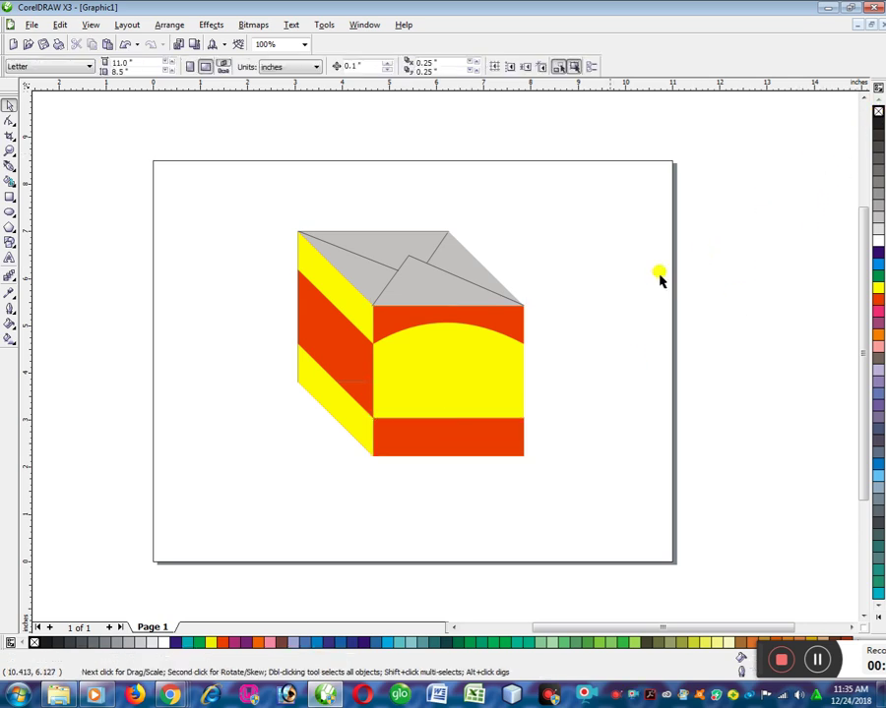
scroll(409, 253, up, 3)
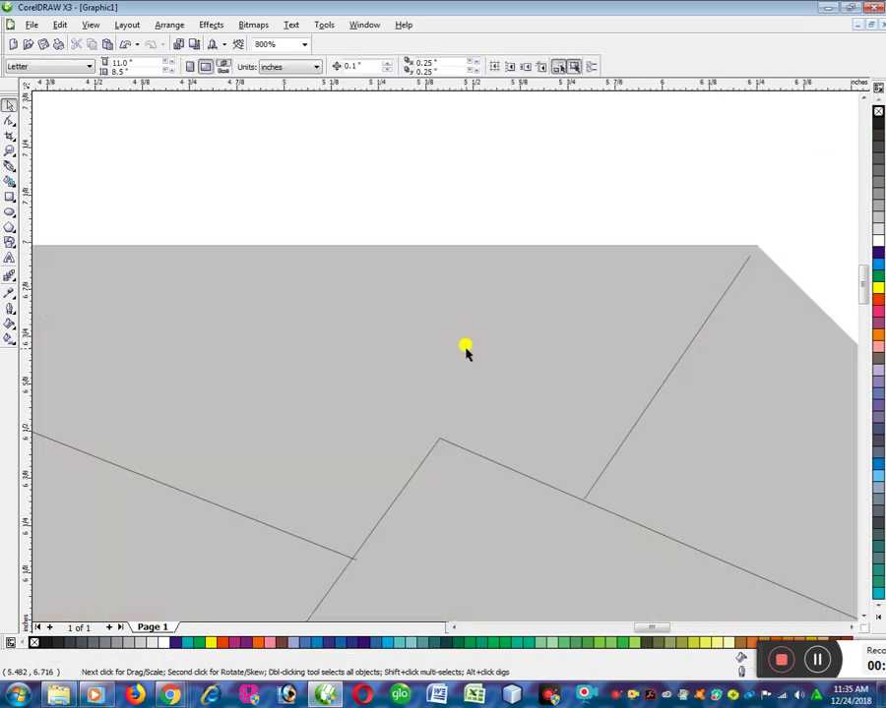
scroll(454, 352, down, 1)
drag(442, 364, 445, 410)
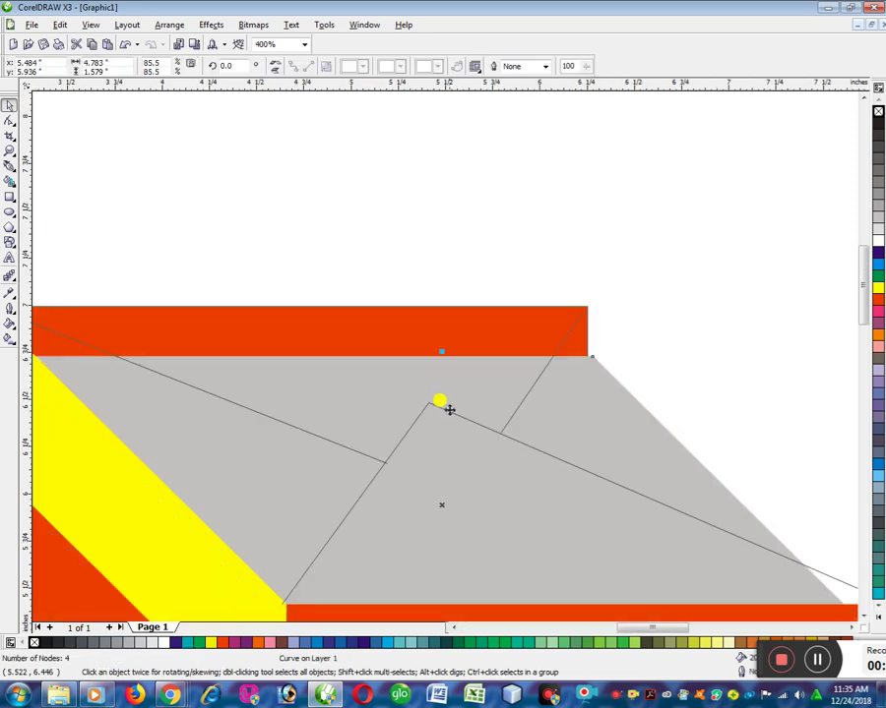
scroll(467, 327, down, 2)
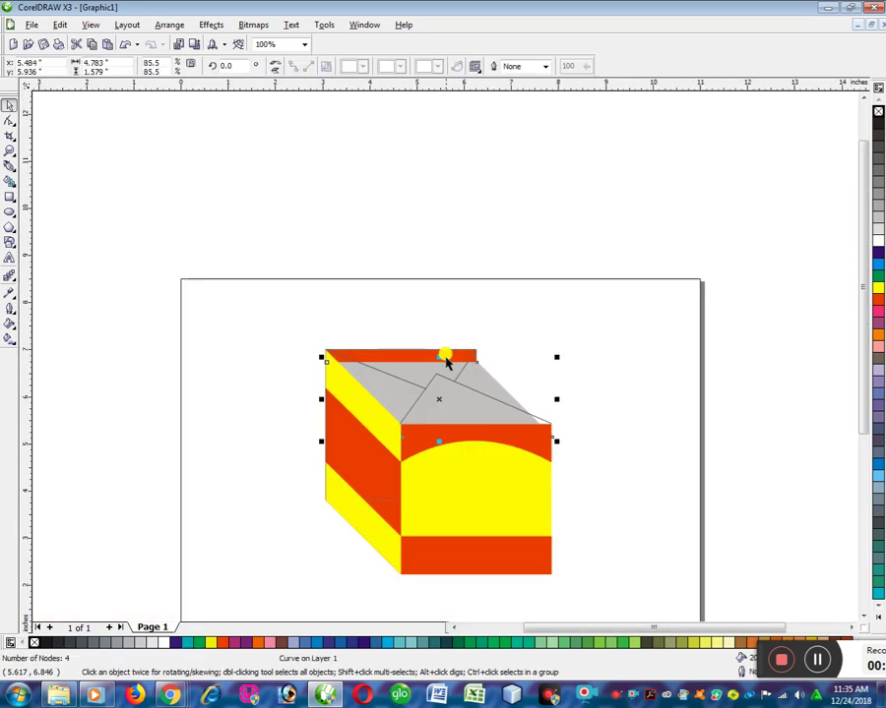
key(ctrl+z)
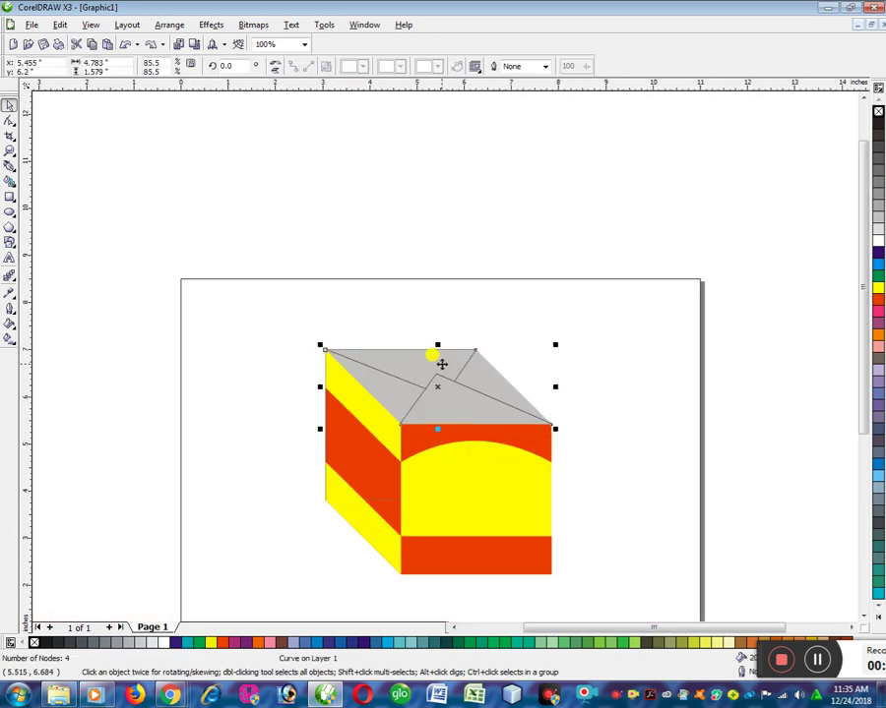
scroll(442, 364, up, 3)
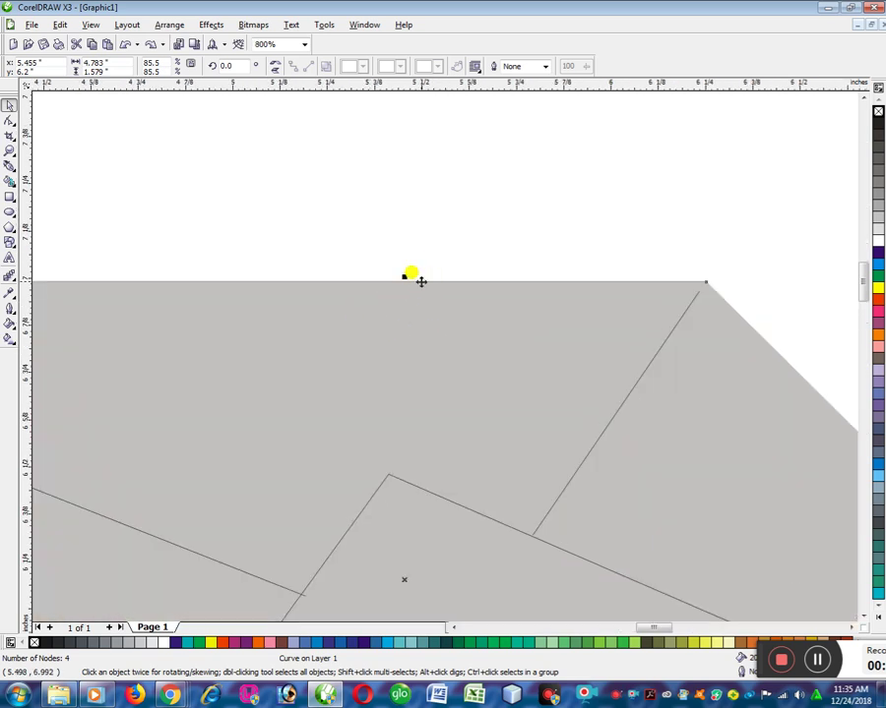
scroll(444, 357, down, 3)
scroll(445, 360, up, 2)
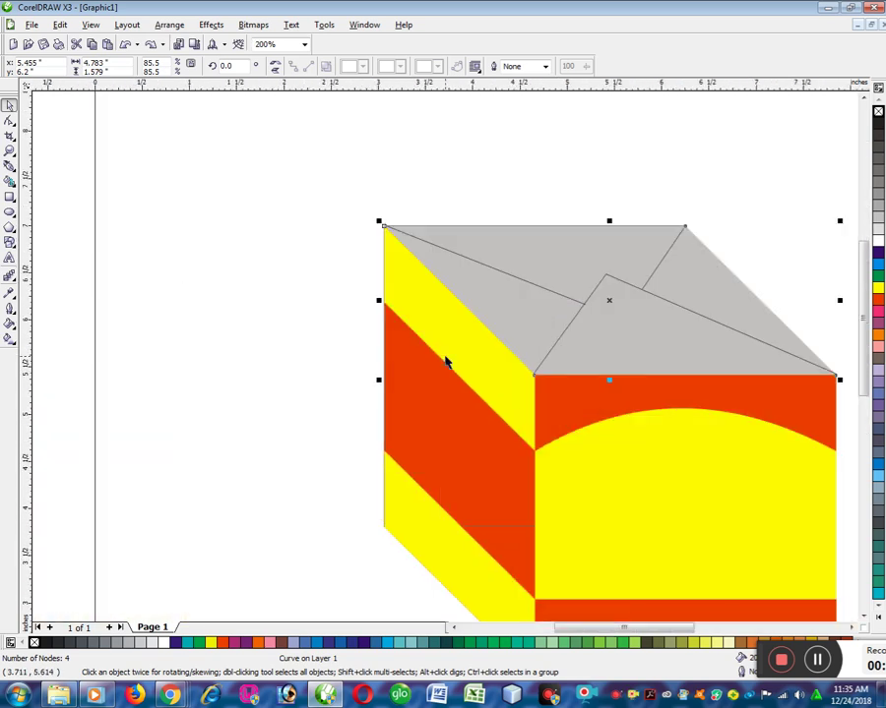
click(374, 184)
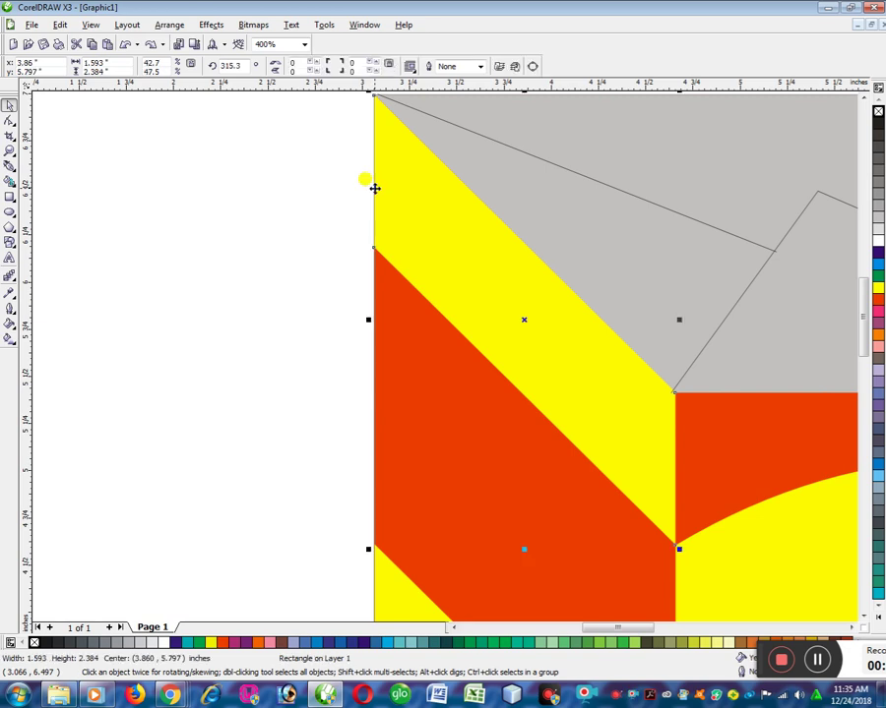
scroll(446, 360, down, 3)
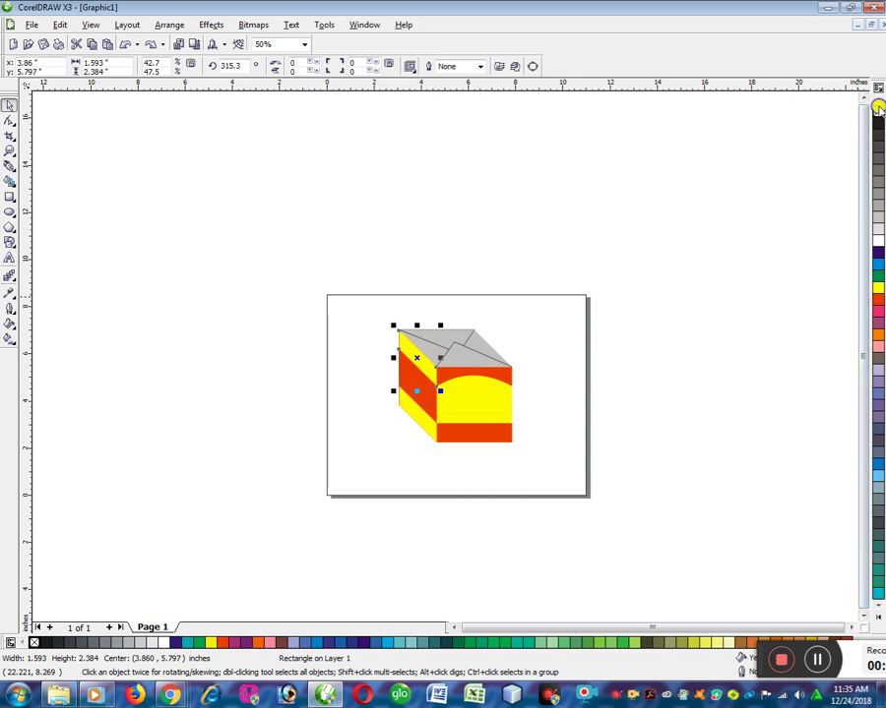
scroll(446, 352, up, 3)
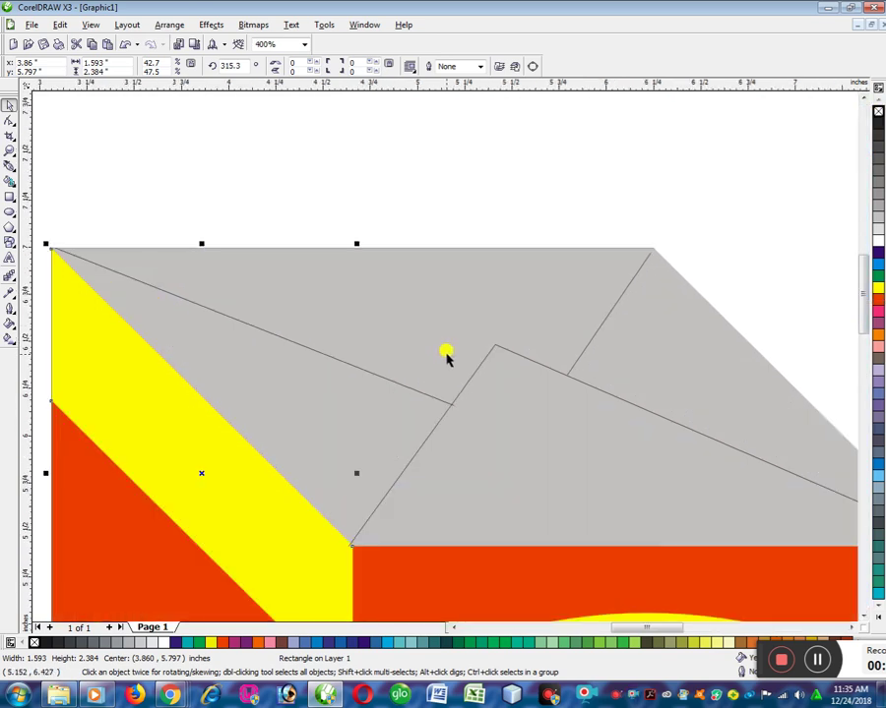
drag(473, 338, 510, 306)
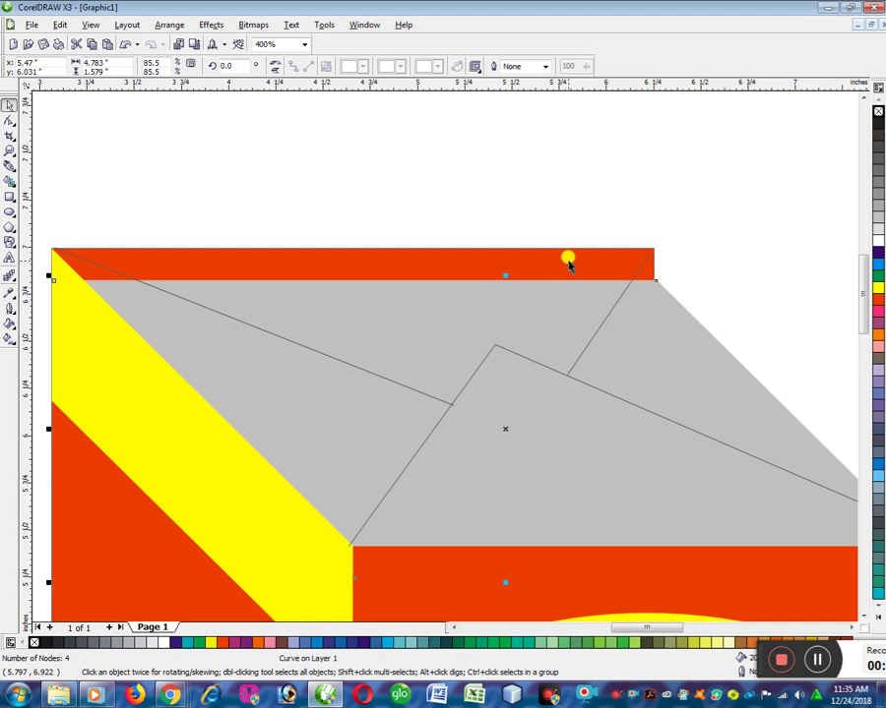
key(ctrl+z)
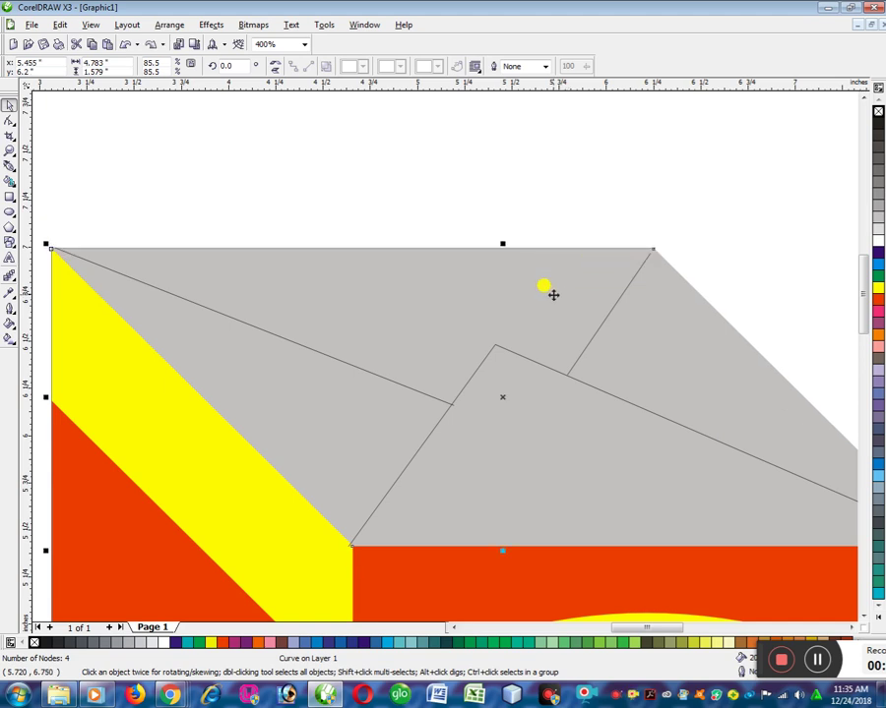
Remove the outline from the red square behind the grey top face, and restack the face just beneath the fold lines.
key(shift+Page_Down)
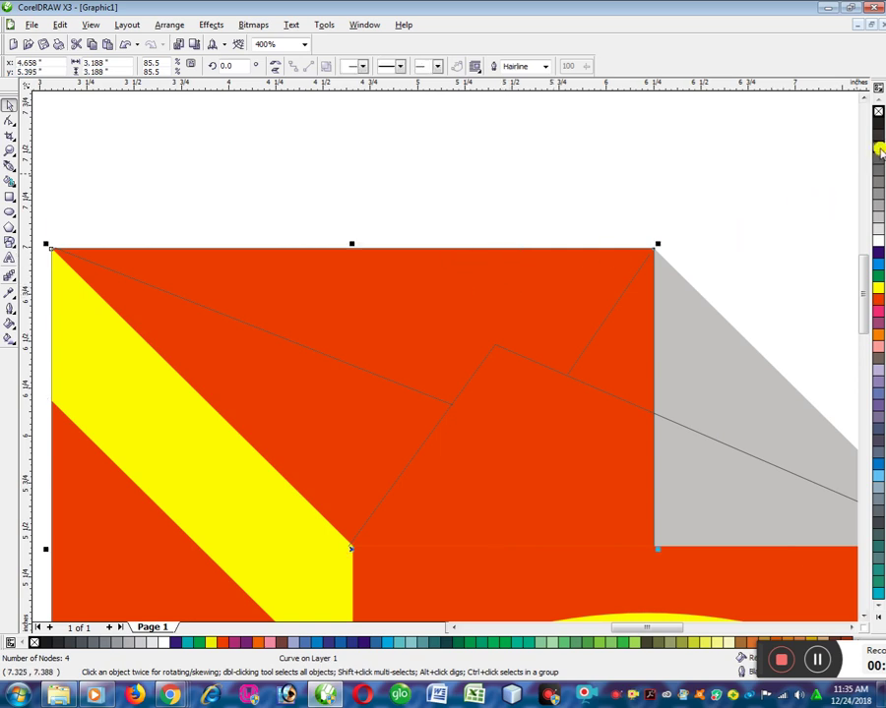
right_click(879, 110)
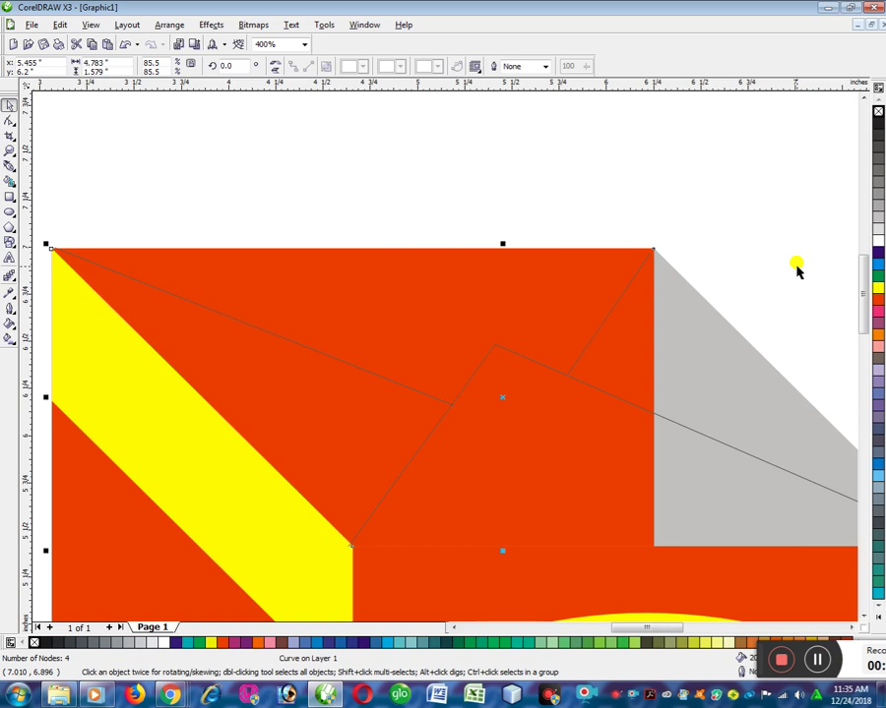
key(shift+Page_Up)
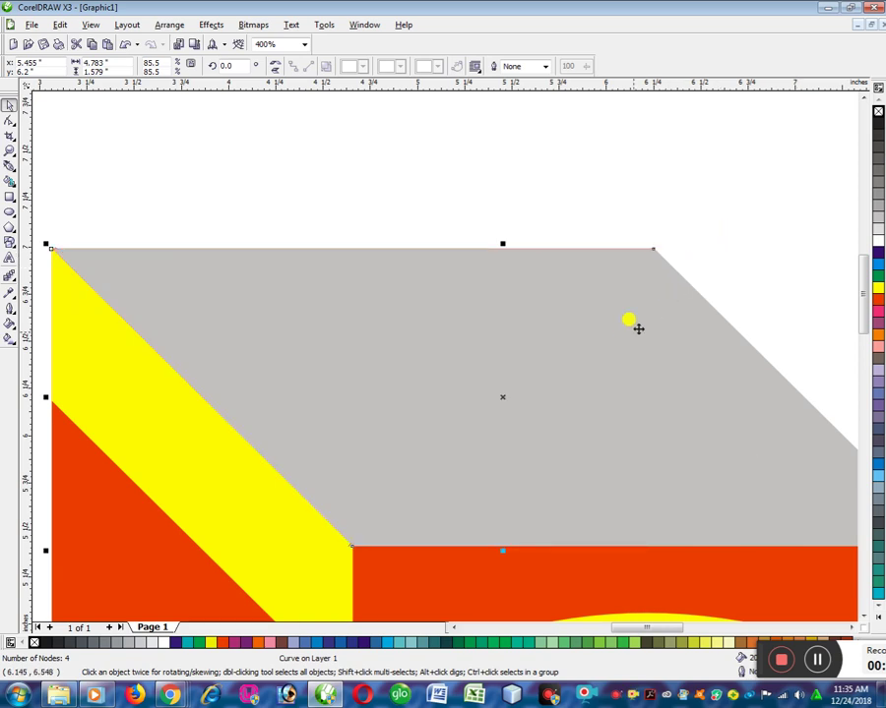
key(ctrl+Page_Down)
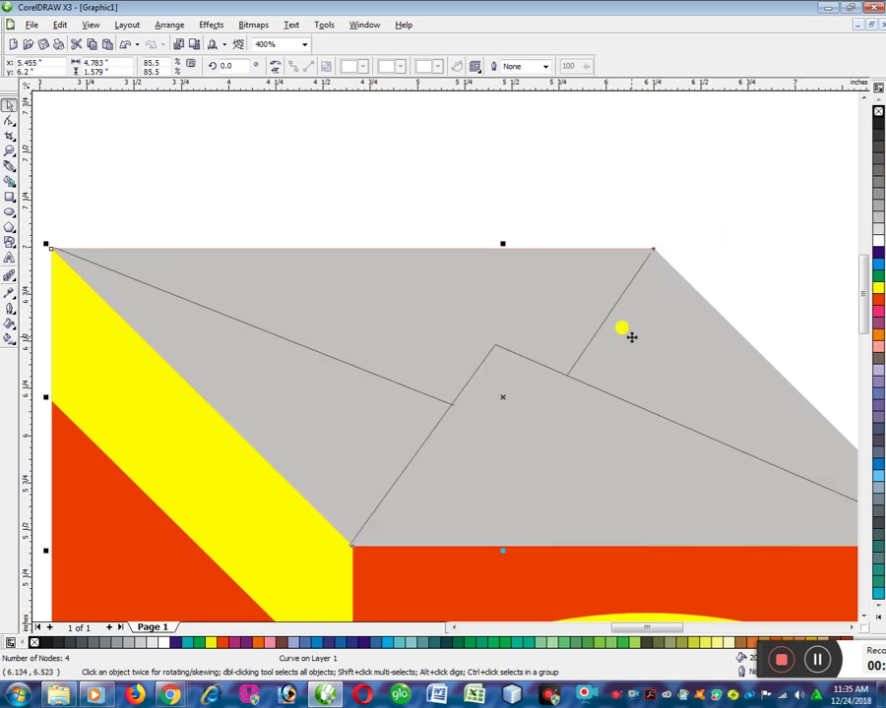
click(512, 218)
Stretch the four-node curve at the box's base slightly upward to about 1.588 inches high, covering the thin seam in the side's red stripe.
scroll(447, 364, down, 3)
scroll(445, 363, up, 2)
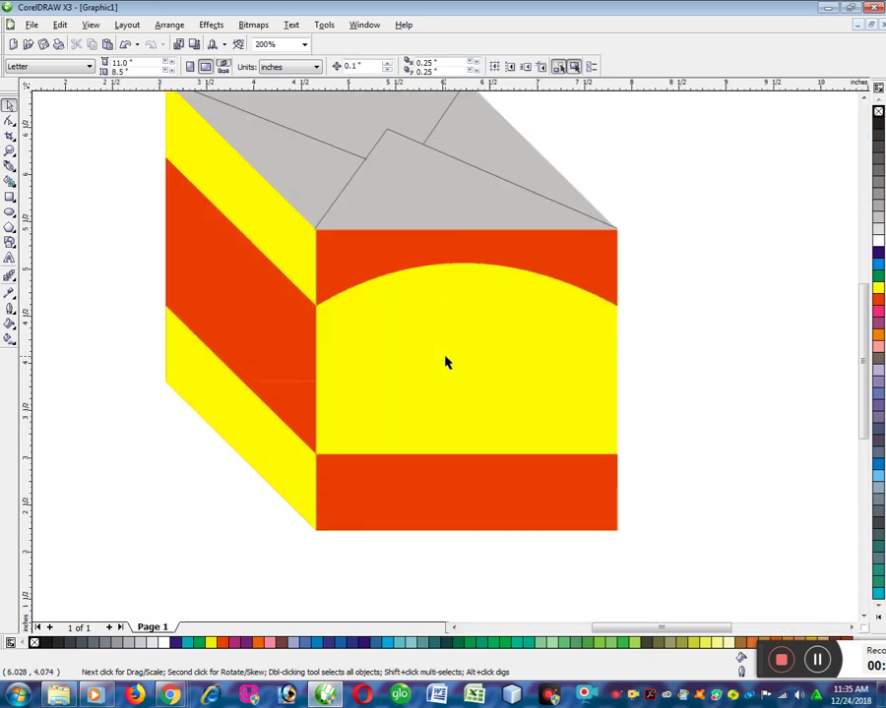
scroll(445, 364, down, 1)
scroll(444, 362, up, 1)
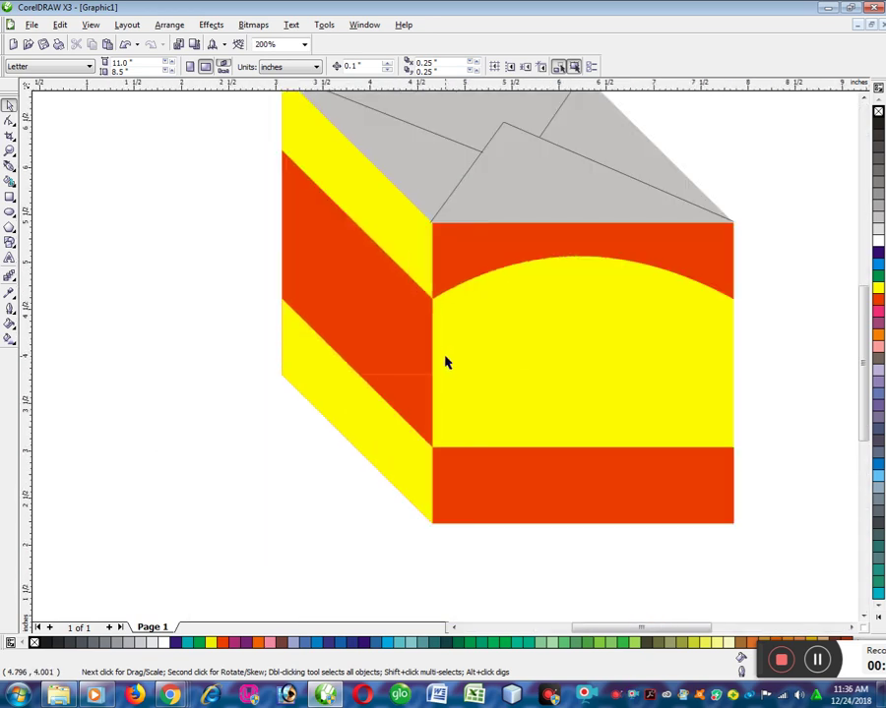
scroll(441, 356, up, 2)
scroll(445, 358, up, 3)
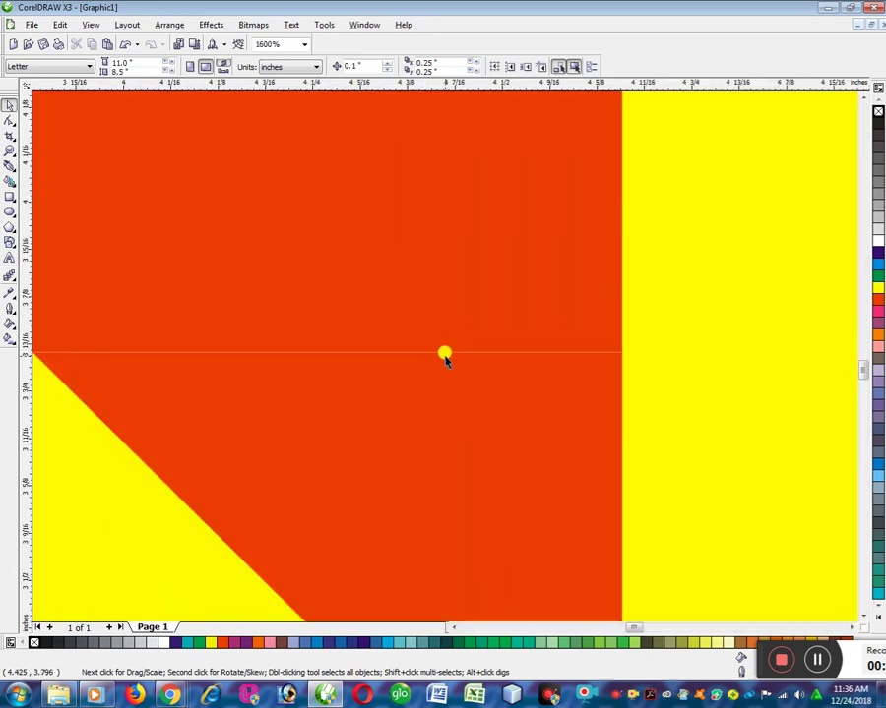
scroll(445, 358, down, 1)
scroll(445, 358, down, 4)
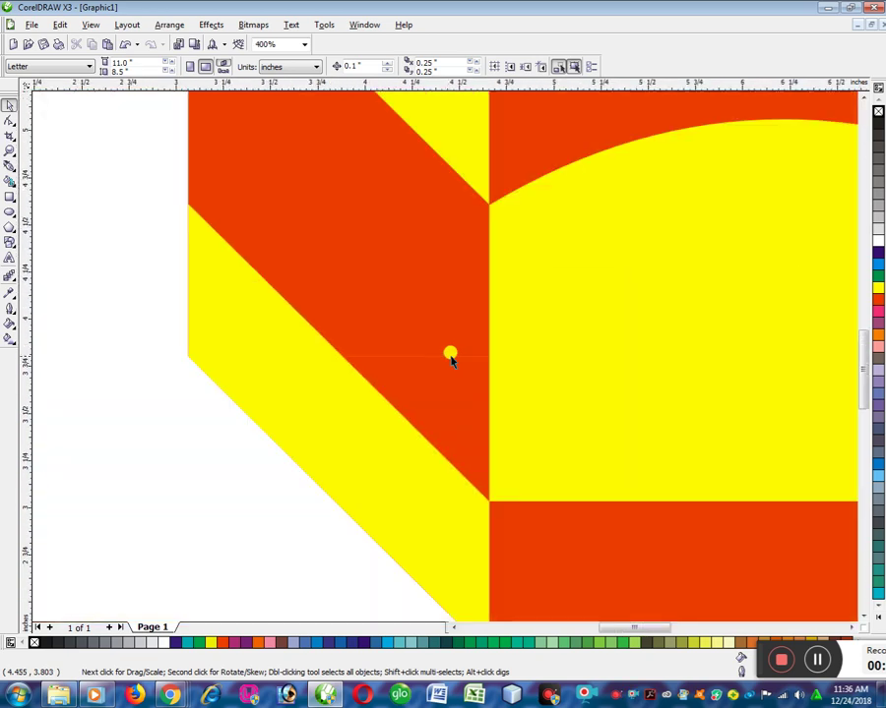
click(423, 368)
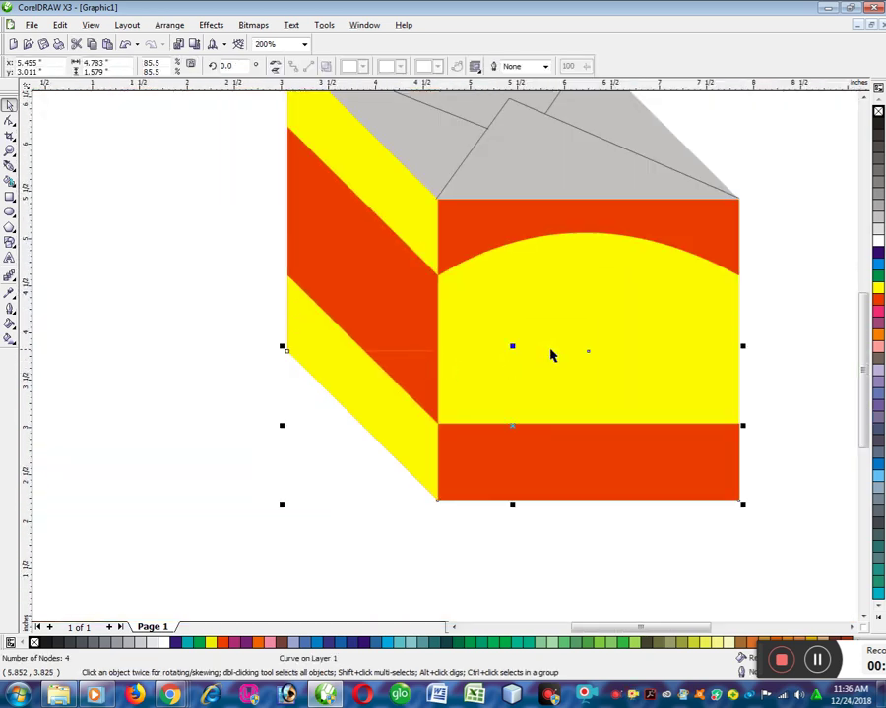
drag(511, 346, 513, 346)
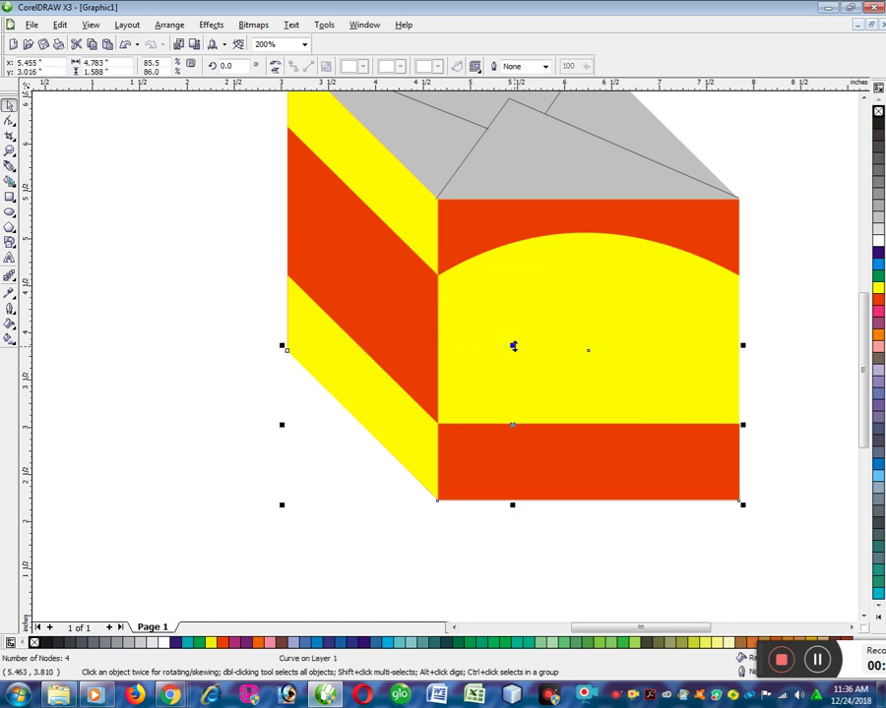
click(236, 307)
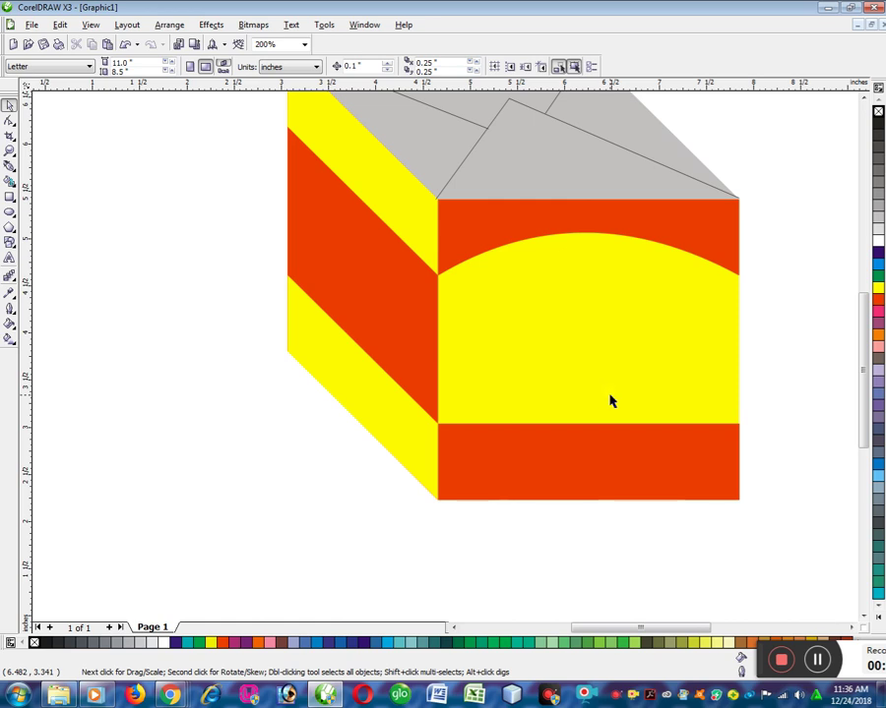
Set the outline colour of the grouped fold lines on the top face to 20% black.
key(F3)
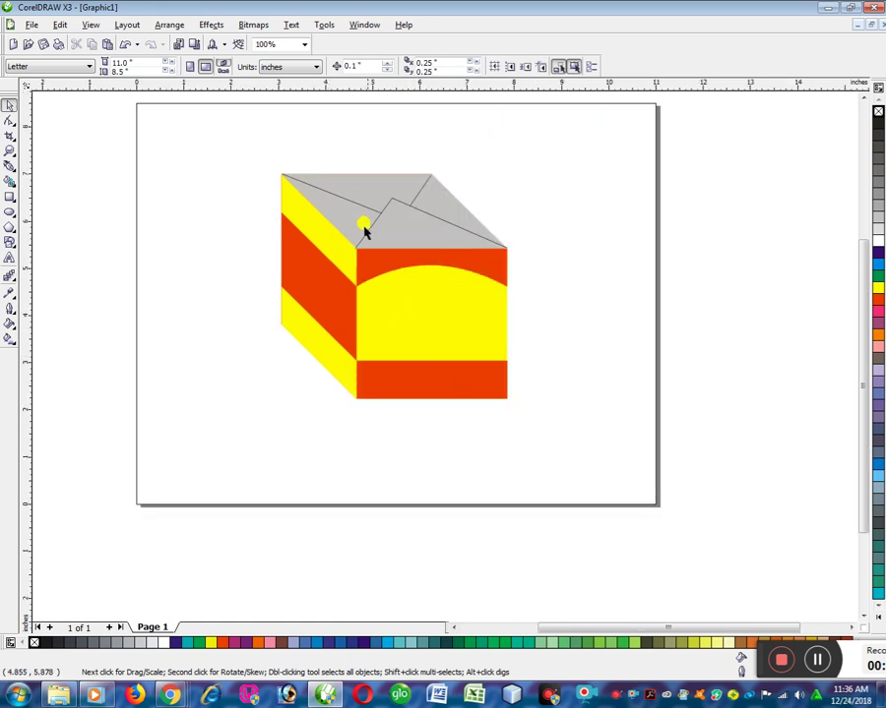
scroll(378, 266, up, 1)
scroll(445, 359, down, 1)
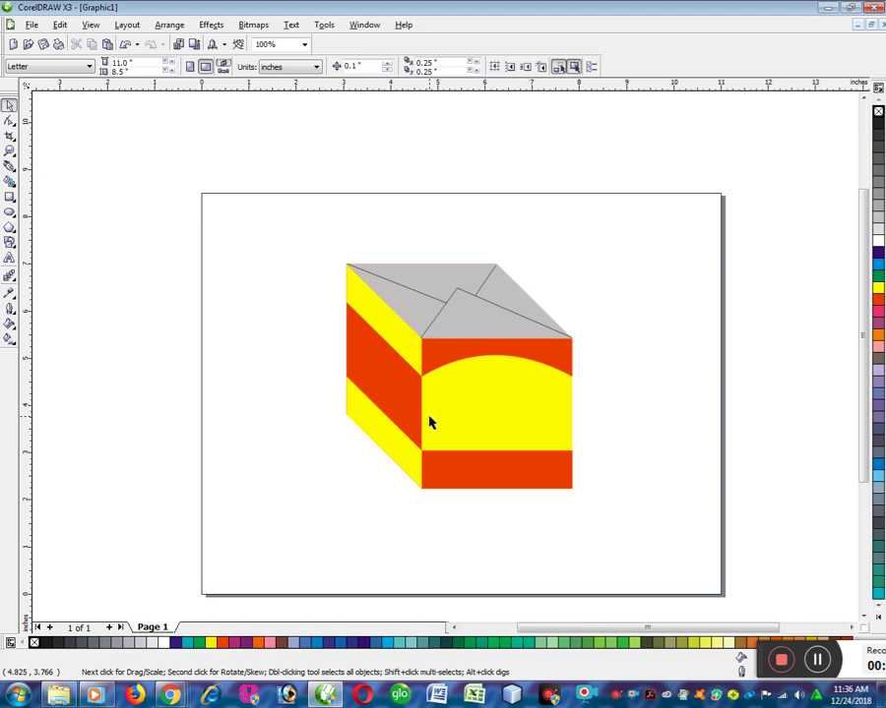
click(466, 290)
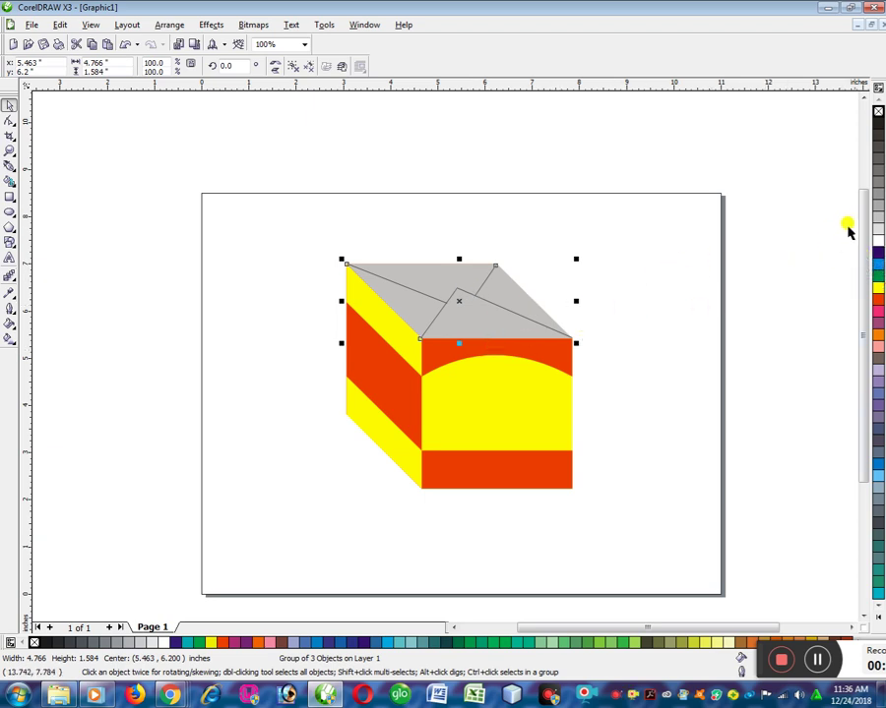
right_click(876, 228)
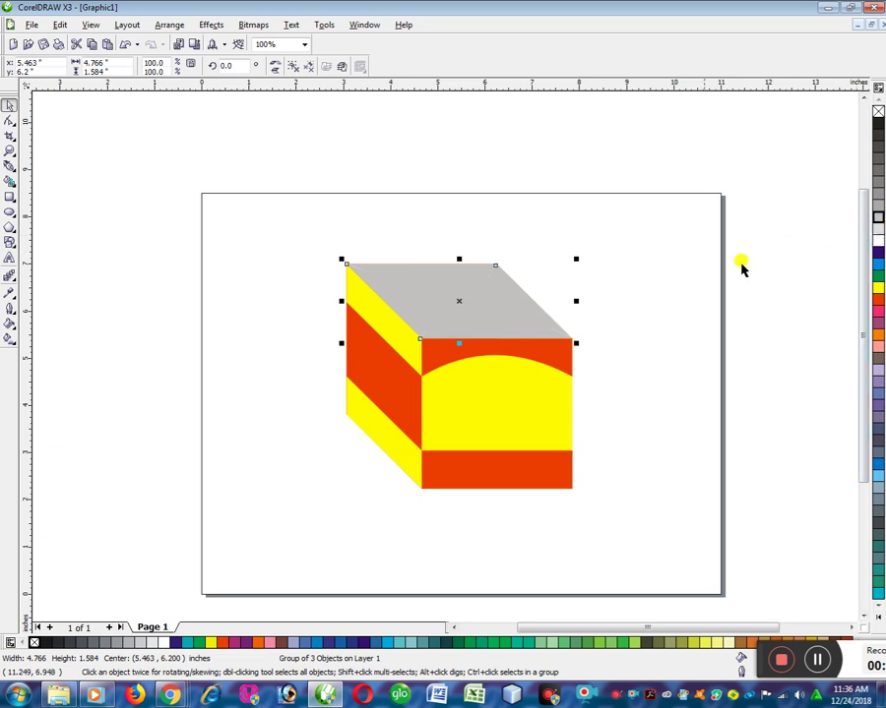
Fill the grey top face with the darker 30% black.
click(476, 329)
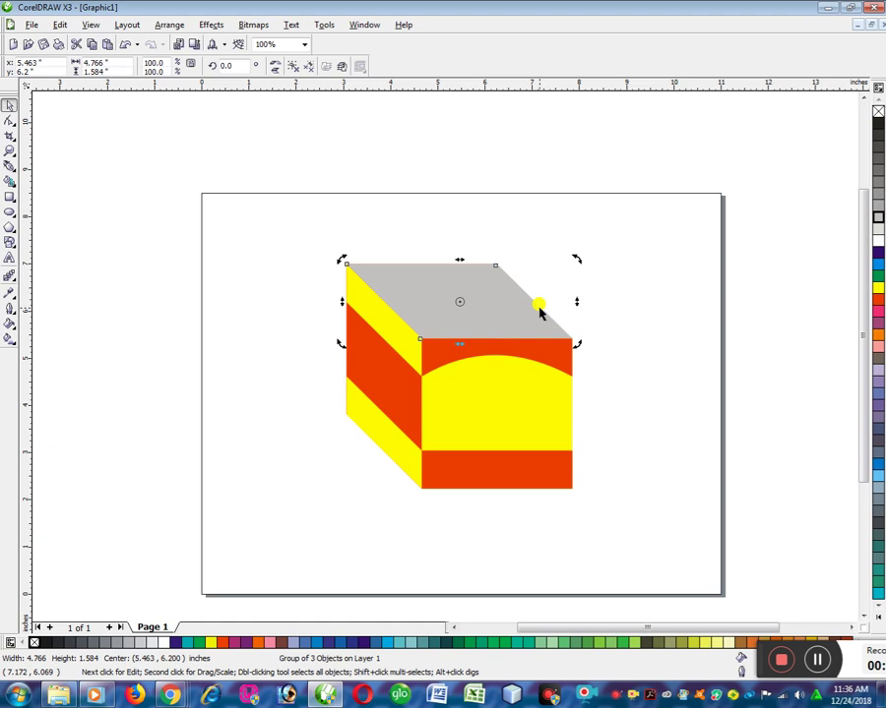
ctrl+click(539, 311)
click(878, 205)
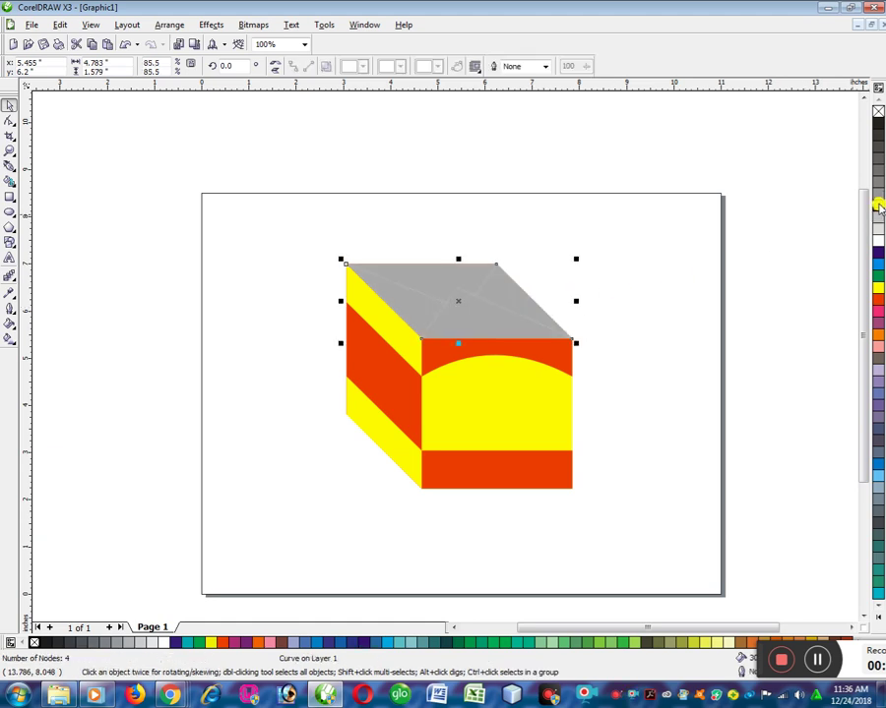
click(629, 336)
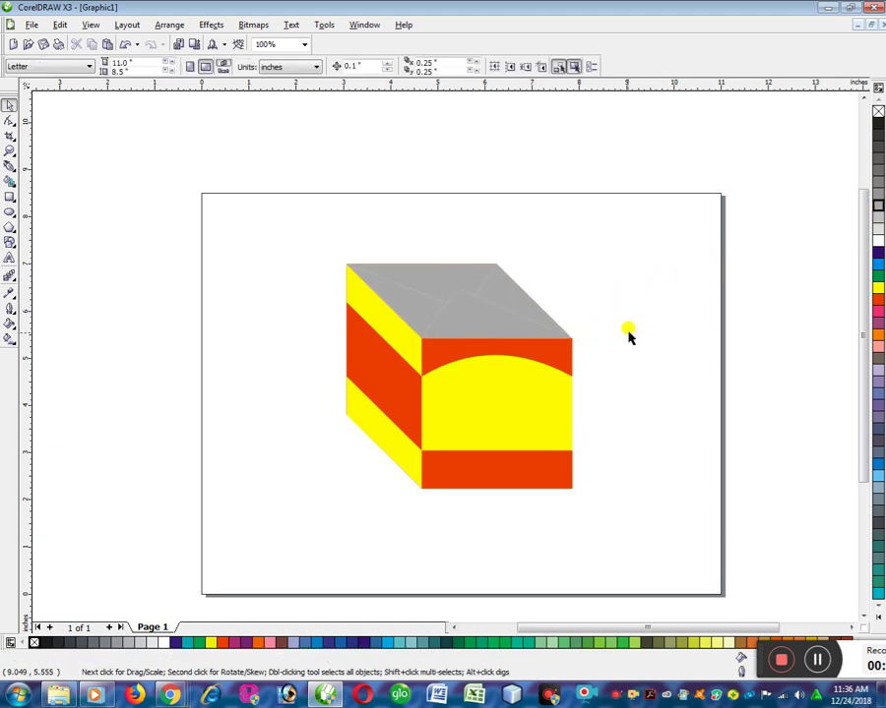
Select the fold-line group and examine how the lines stand out against the grey top face.
scroll(480, 322, up, 2)
scroll(444, 360, down, 2)
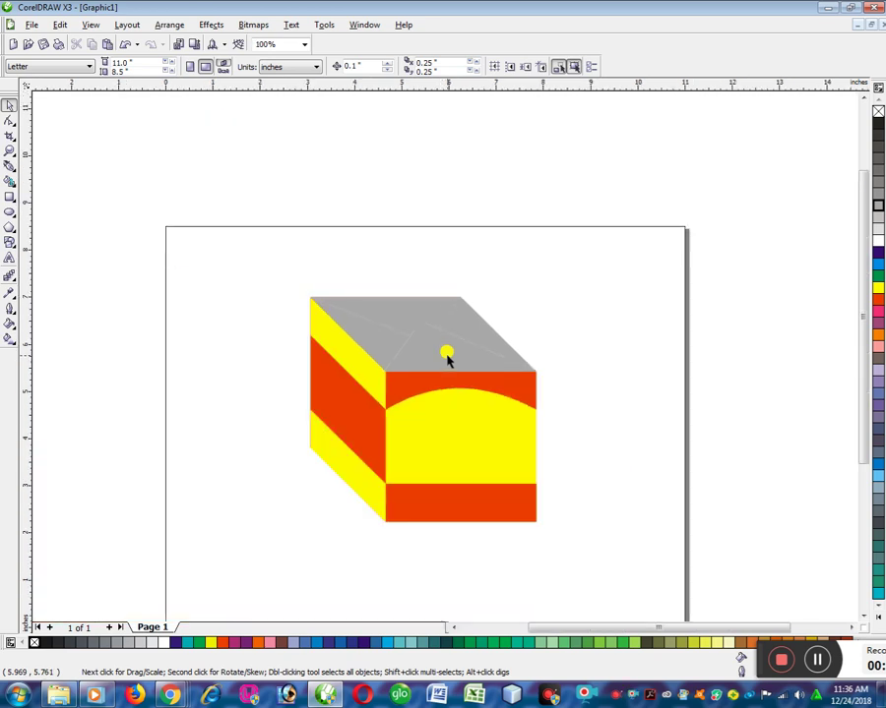
scroll(446, 359, up, 1)
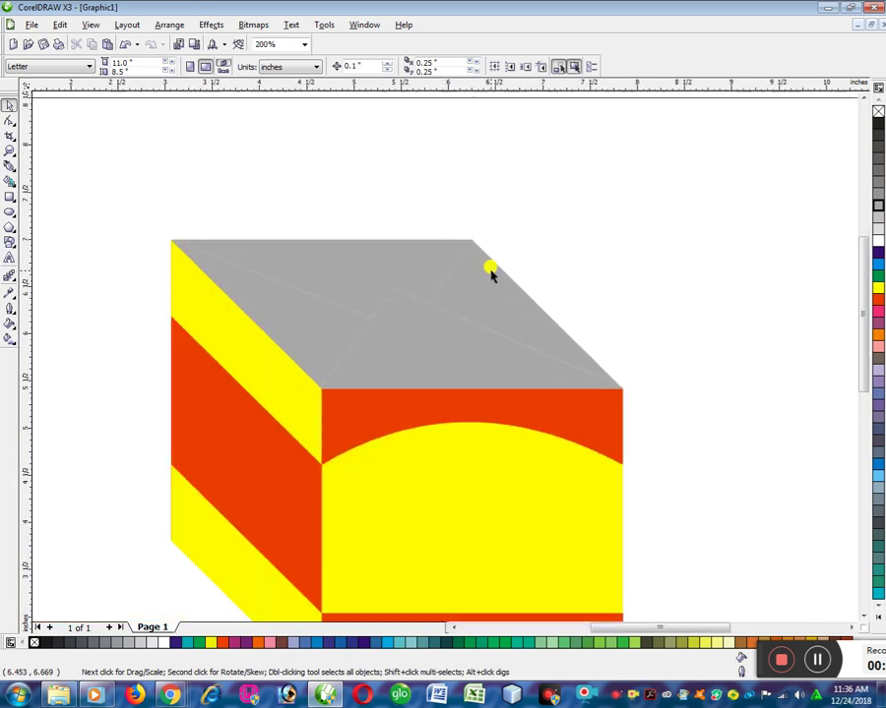
click(449, 300)
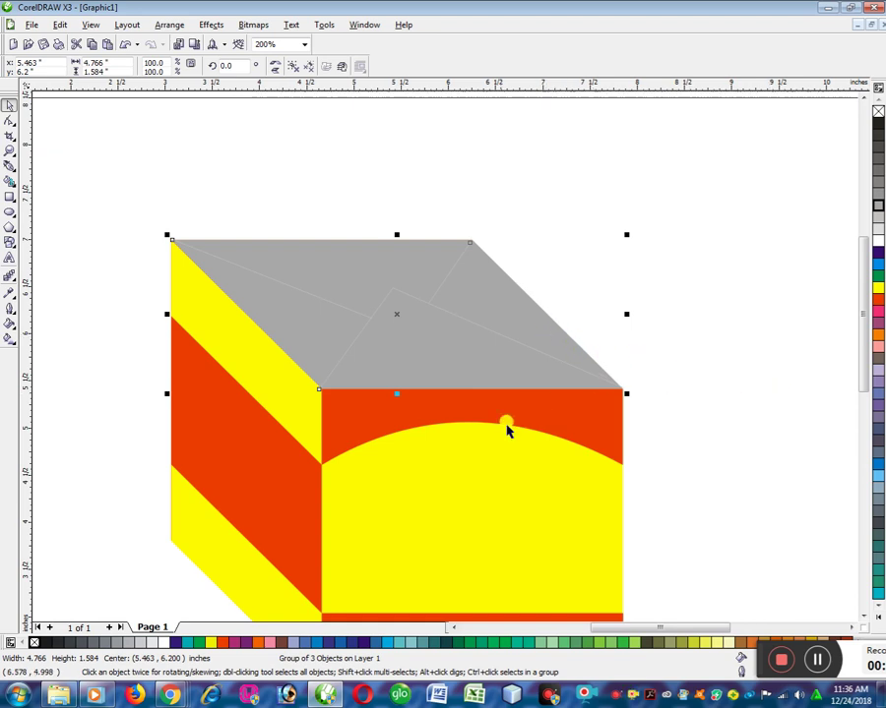
scroll(484, 455, down, 1)
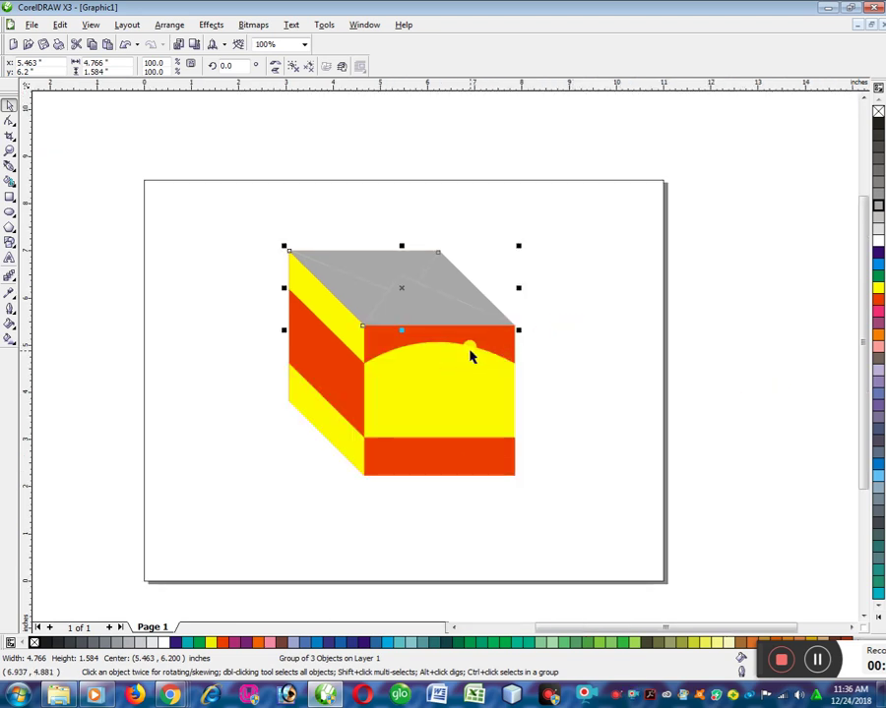
scroll(471, 349, up, 1)
scroll(445, 356, down, 1)
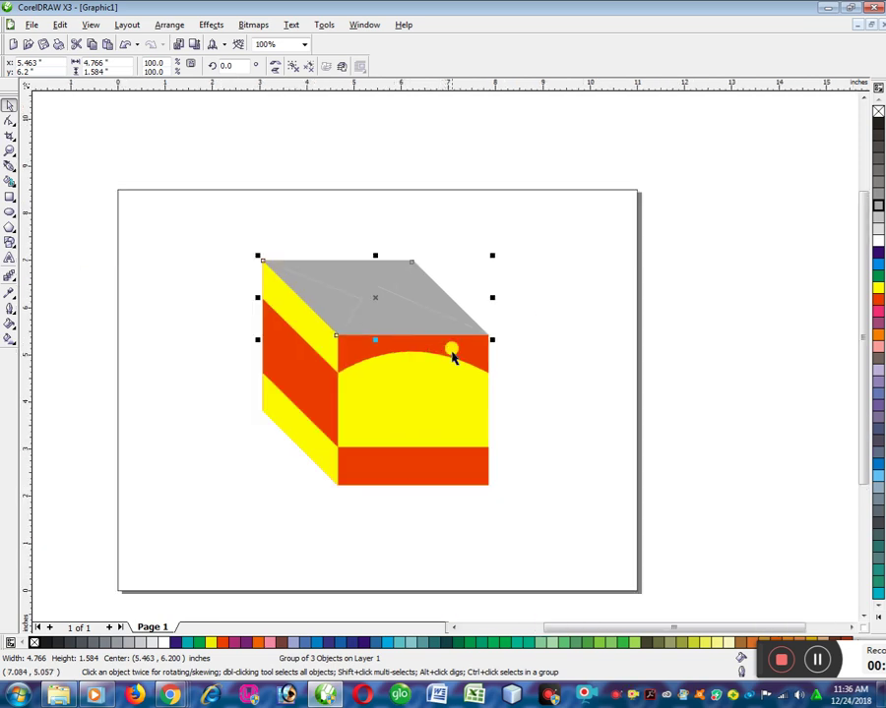
Fill the carton's top face with 20% black and set the outline of its fold-line group to 10% black.
click(510, 315)
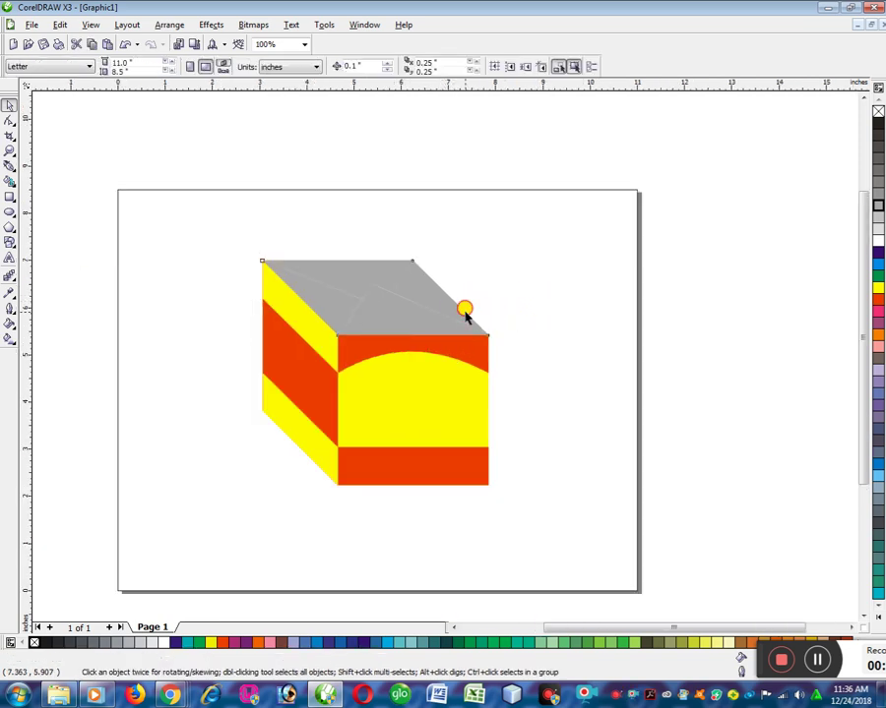
click(464, 309)
click(877, 218)
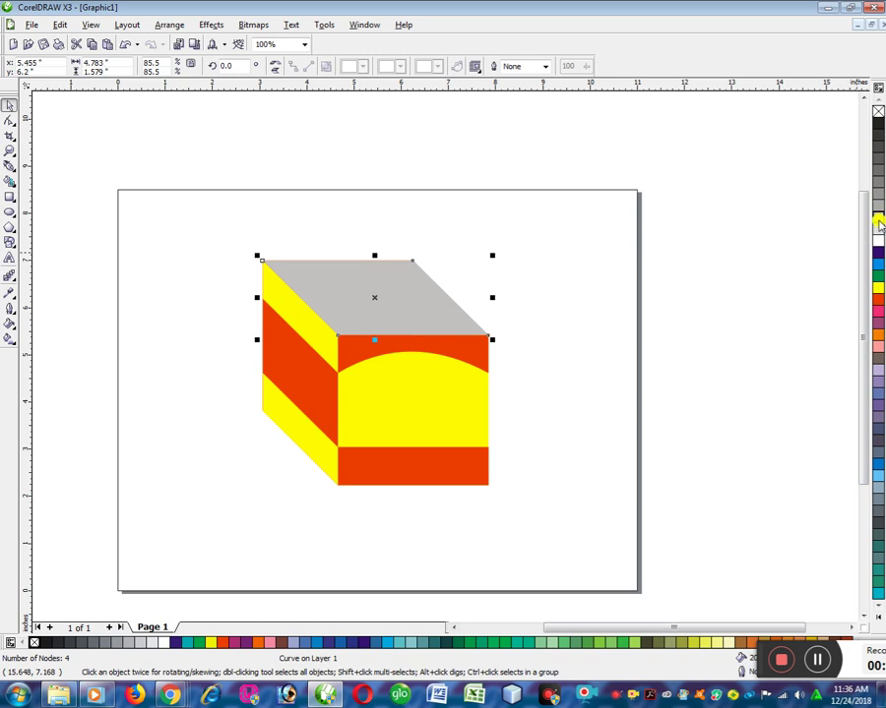
click(396, 306)
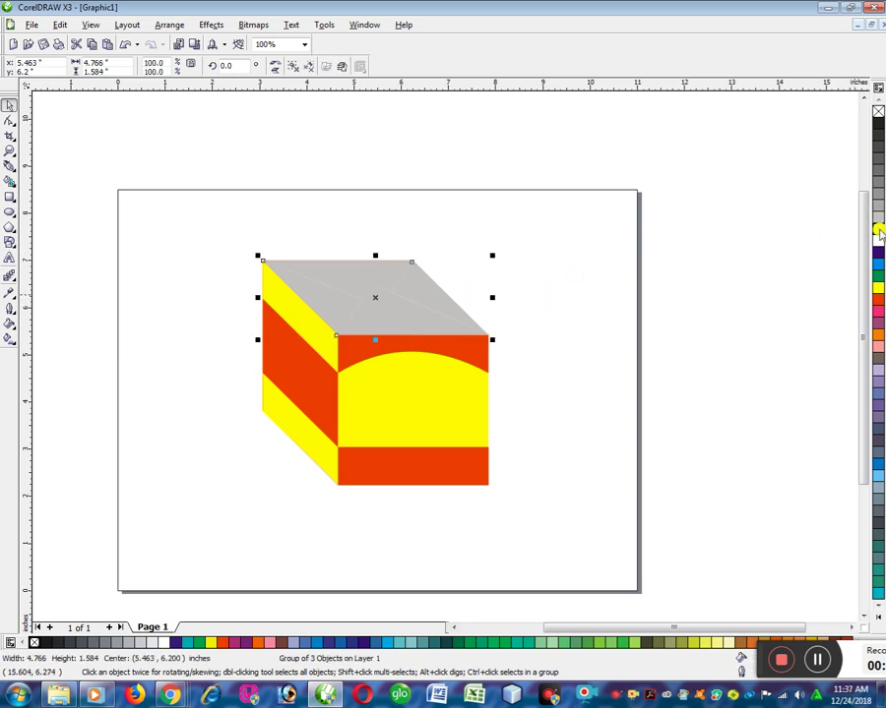
click(609, 321)
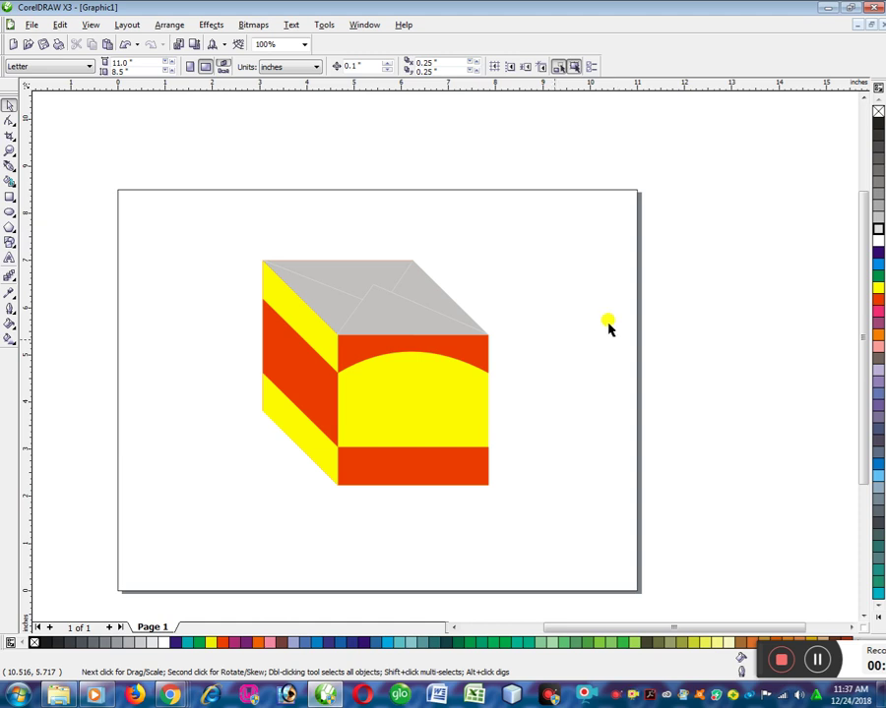
Draw a four-pointed star about 2.478 by 2.625 inches in the empty space beside the carton.
click(16, 234)
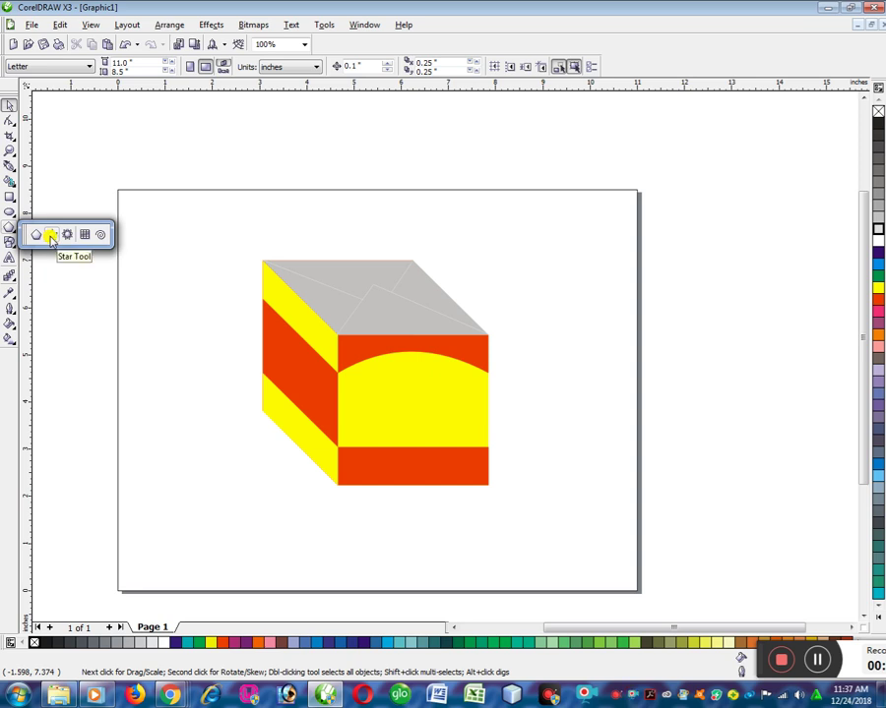
click(52, 236)
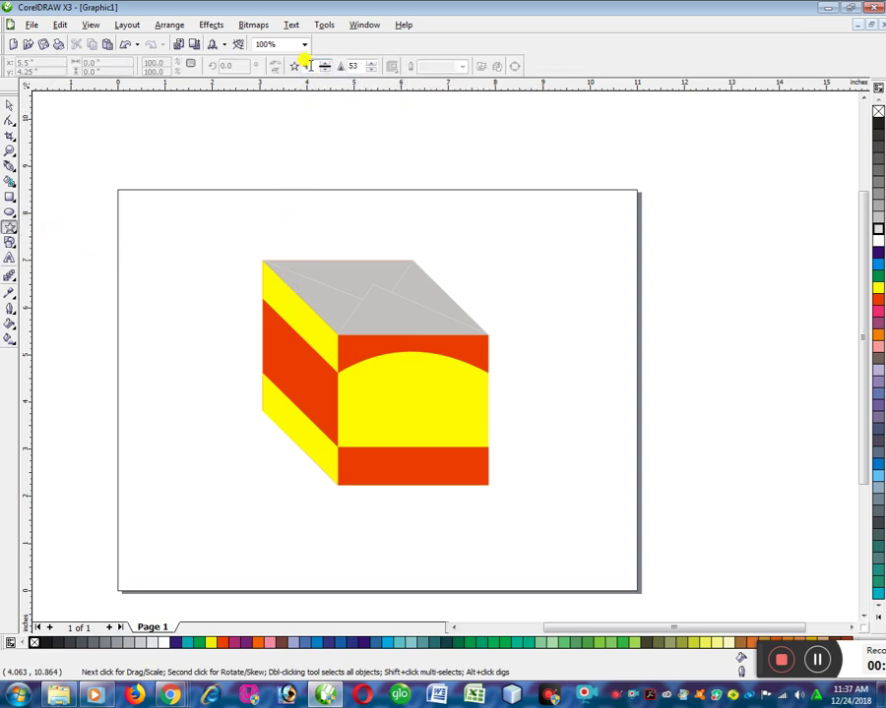
drag(537, 251, 644, 365)
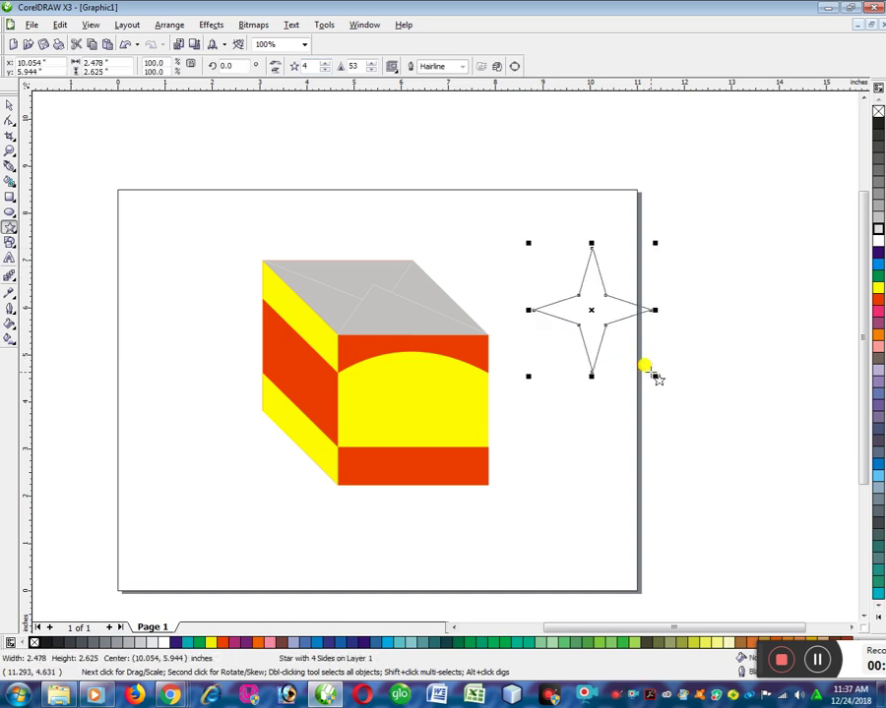
click(6, 104)
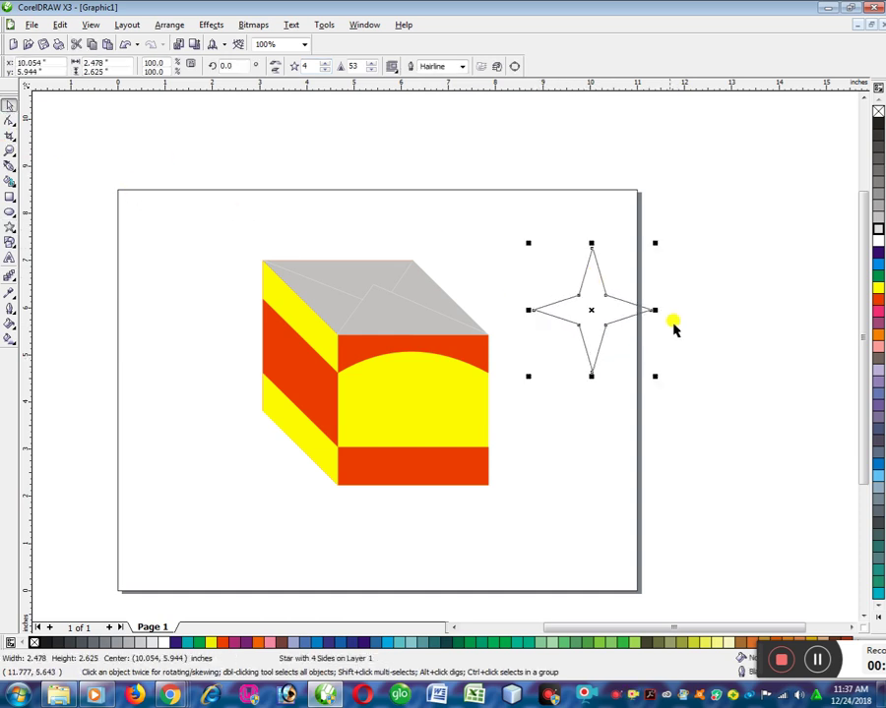
Shrink the star to about 1.066 by 1.129 inches and centre it on the front face over the arch's peak.
drag(646, 368, 617, 336)
drag(569, 279, 421, 389)
drag(457, 433, 417, 373)
alt+click(415, 372)
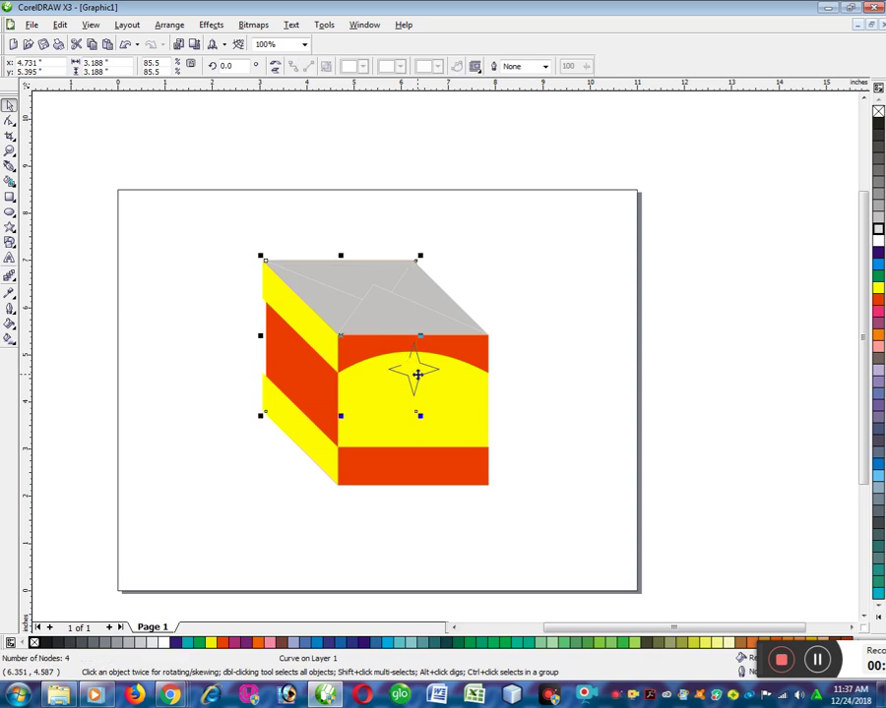
click(423, 368)
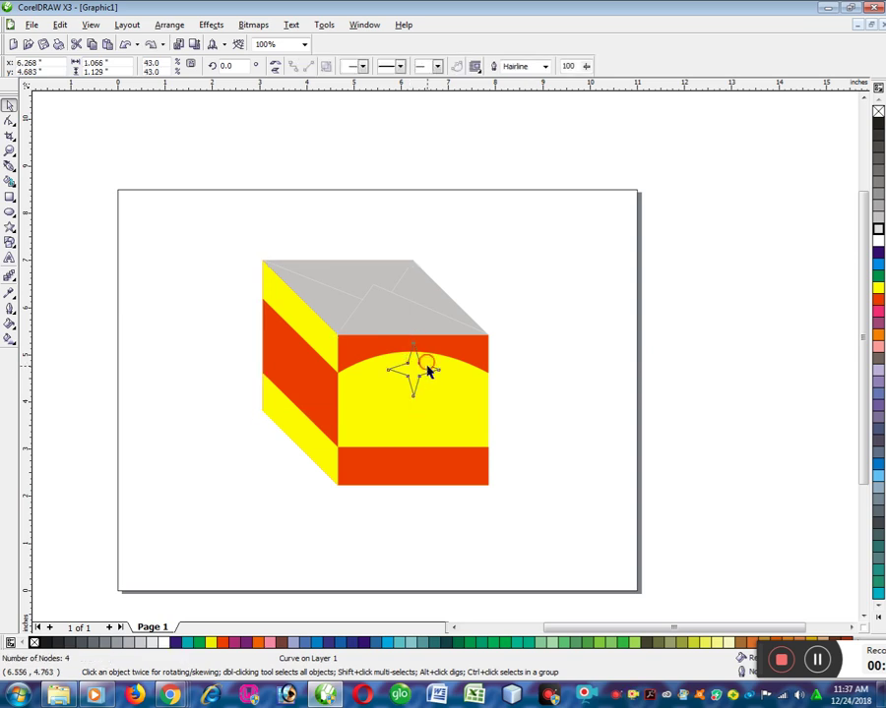
drag(414, 369, 415, 369)
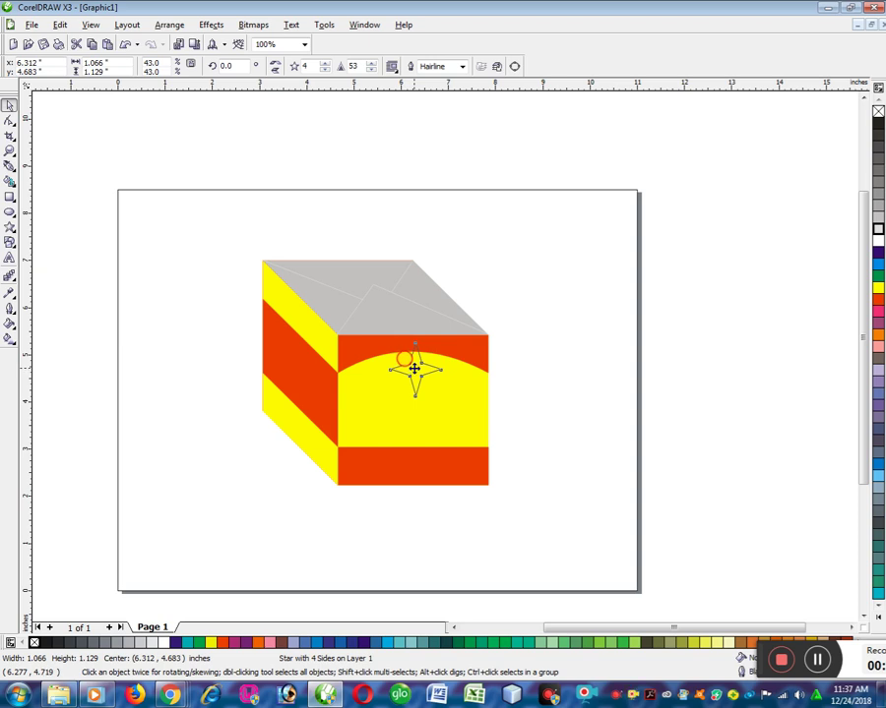
click(415, 369)
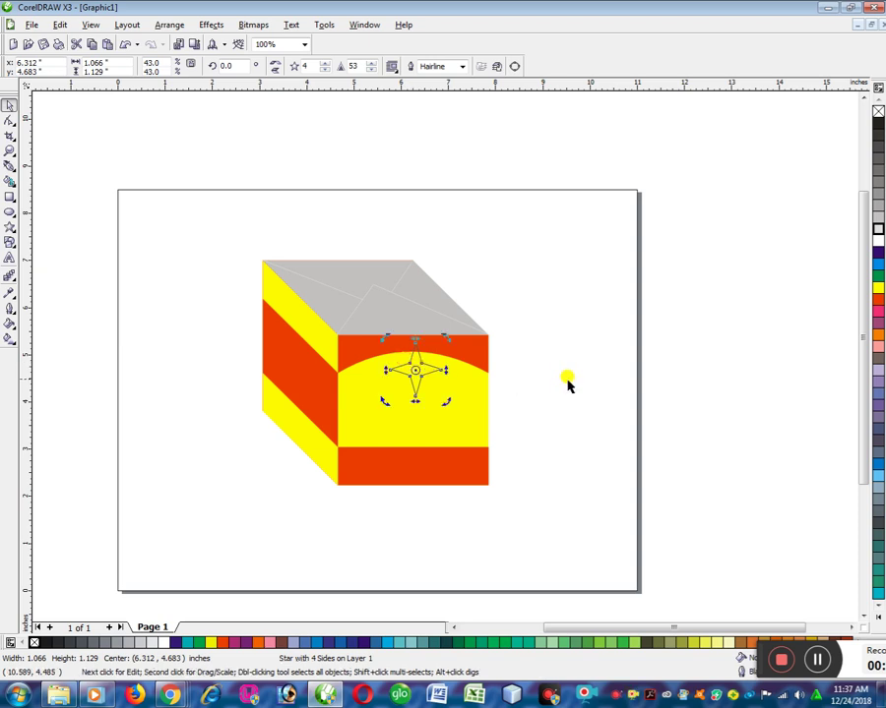
Fill the star with red and give it a yellow outline 3 pt wide.
click(877, 298)
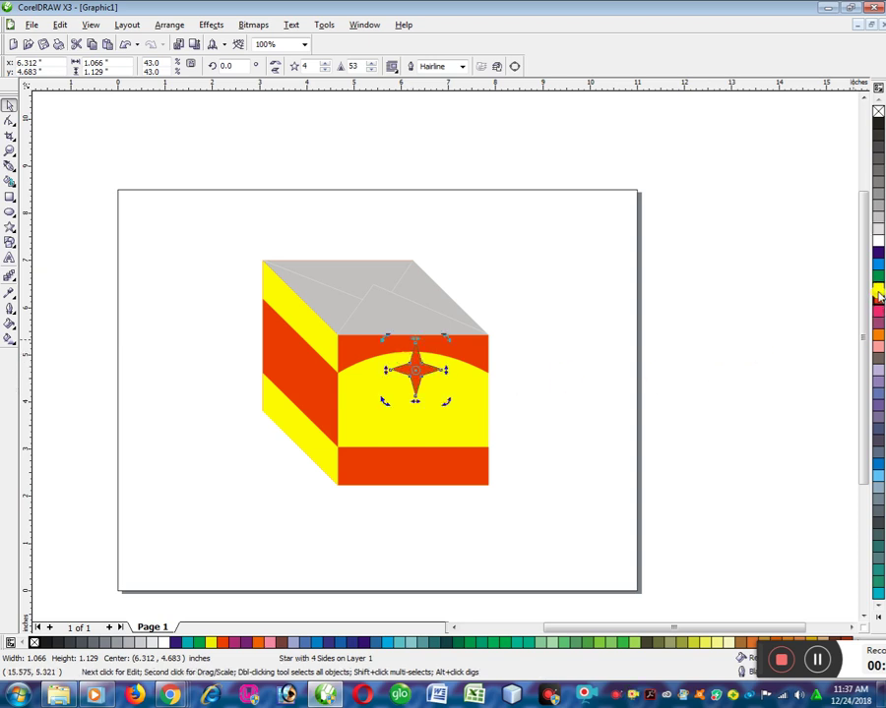
click(462, 66)
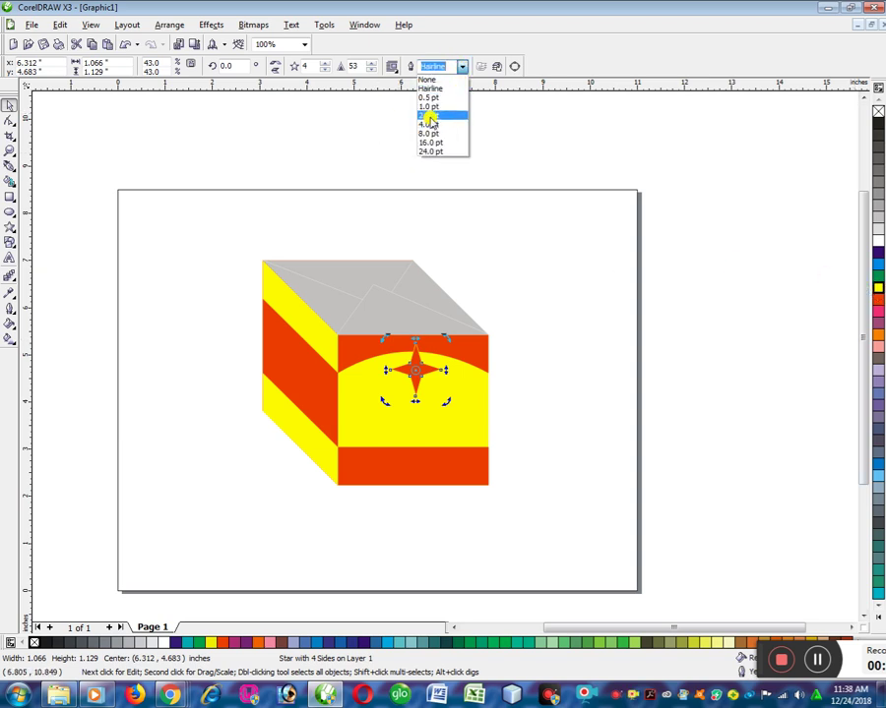
click(430, 116)
click(462, 66)
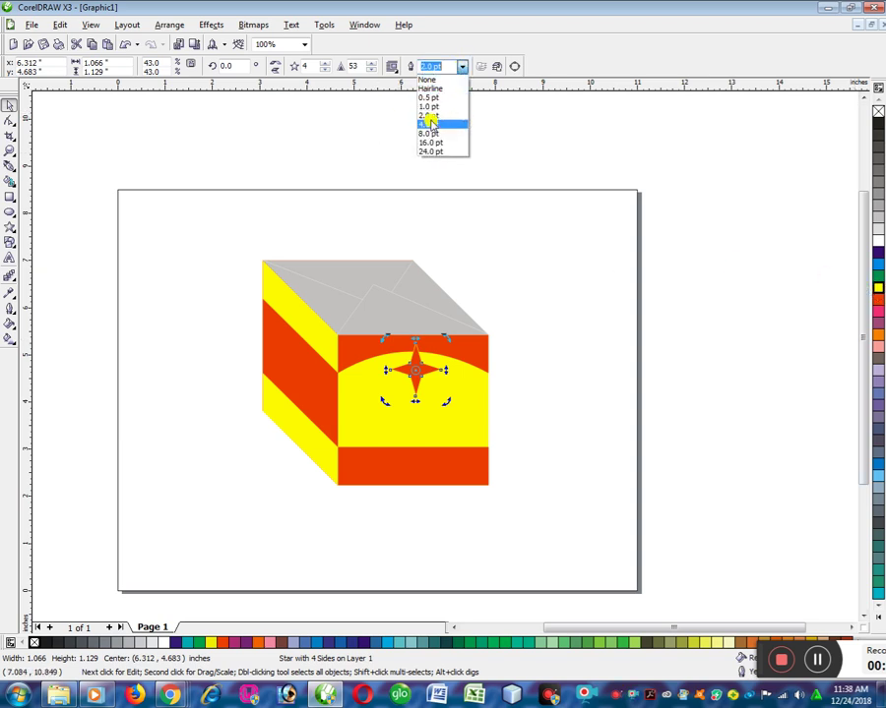
click(430, 123)
drag(445, 62, 419, 65)
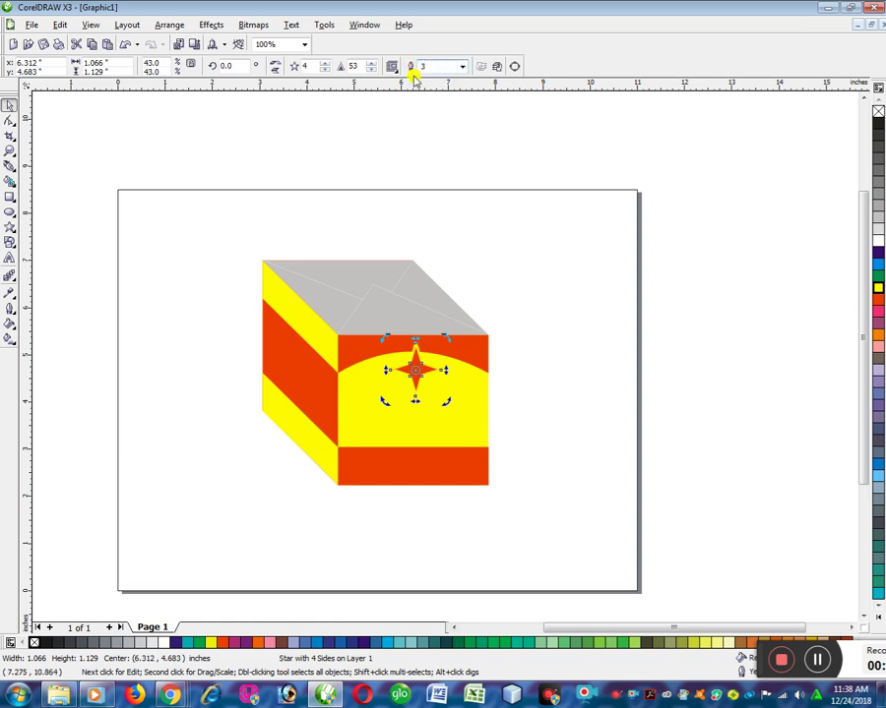
click(693, 348)
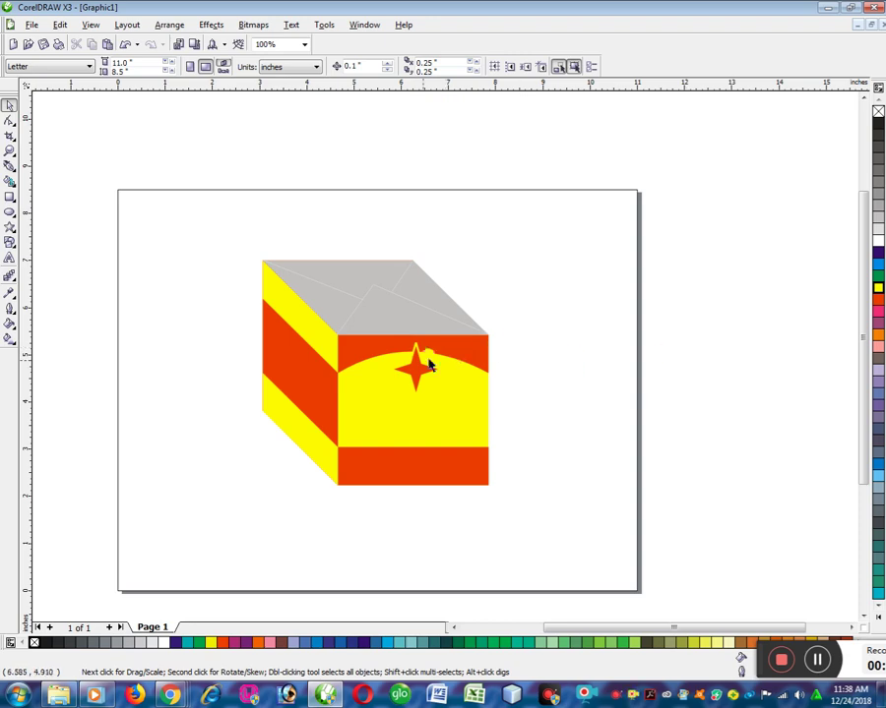
Draw a rectangle about 0.222 by 0.232 inches over the star's centre, between its four inner corners.
scroll(432, 360, up, 2)
scroll(450, 360, up, 1)
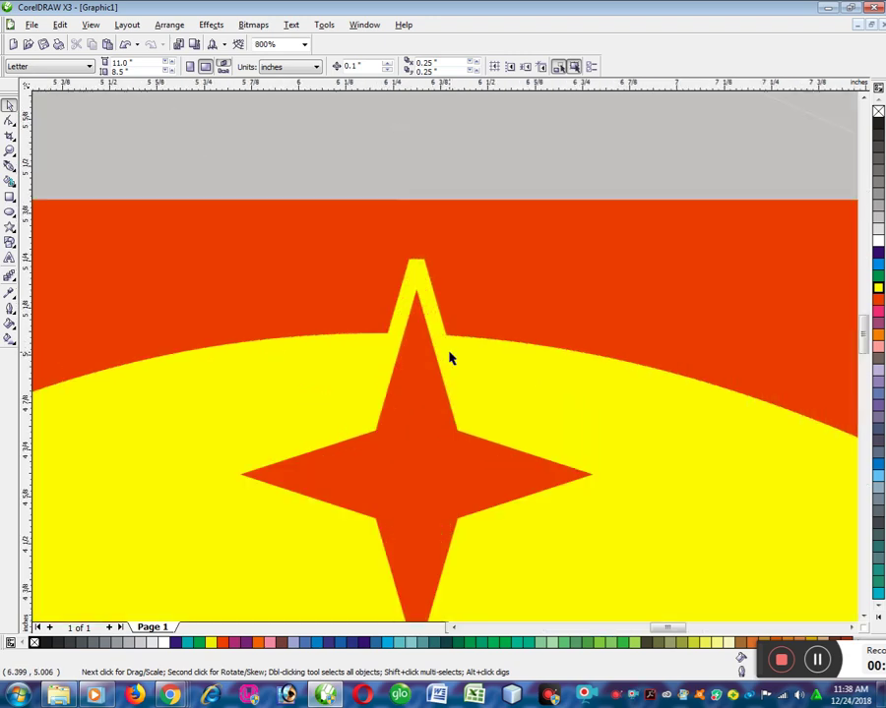
scroll(450, 360, down, 2)
scroll(438, 379, down, 1)
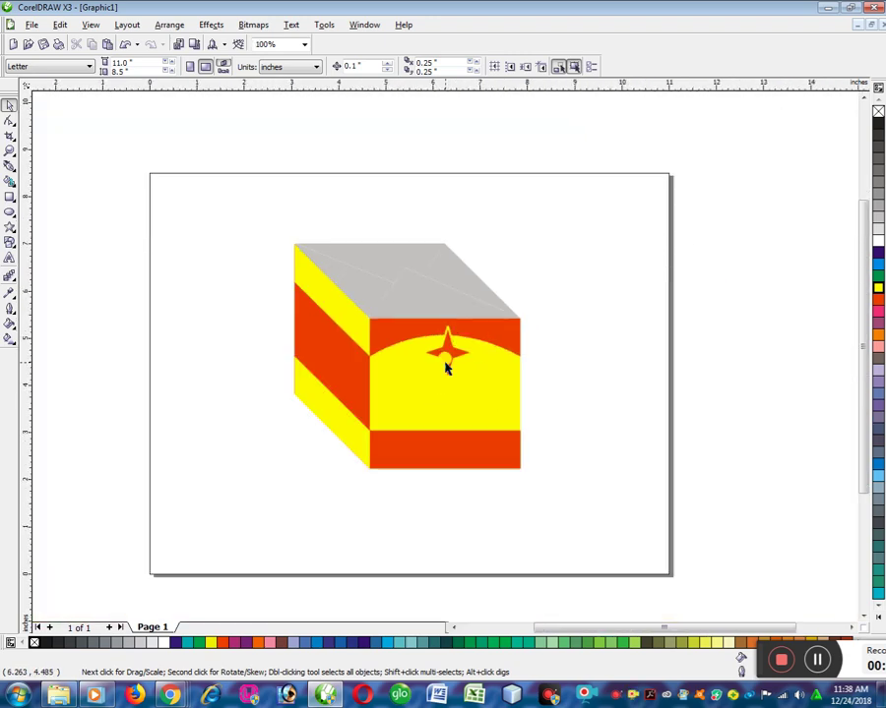
scroll(445, 360, up, 2)
scroll(451, 349, up, 1)
scroll(453, 351, up, 1)
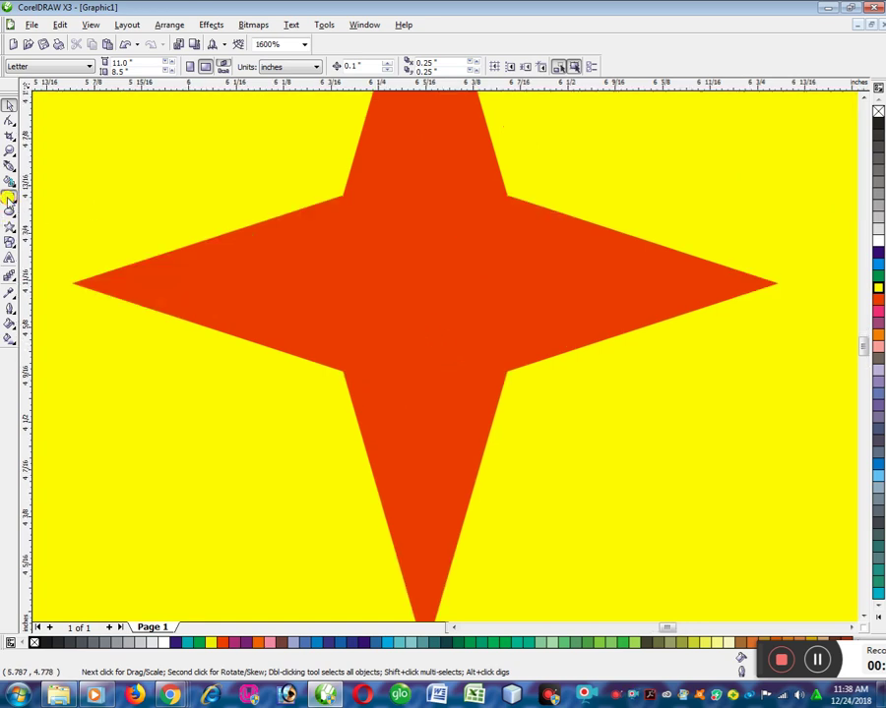
click(9, 196)
drag(340, 196, 501, 365)
key(space)
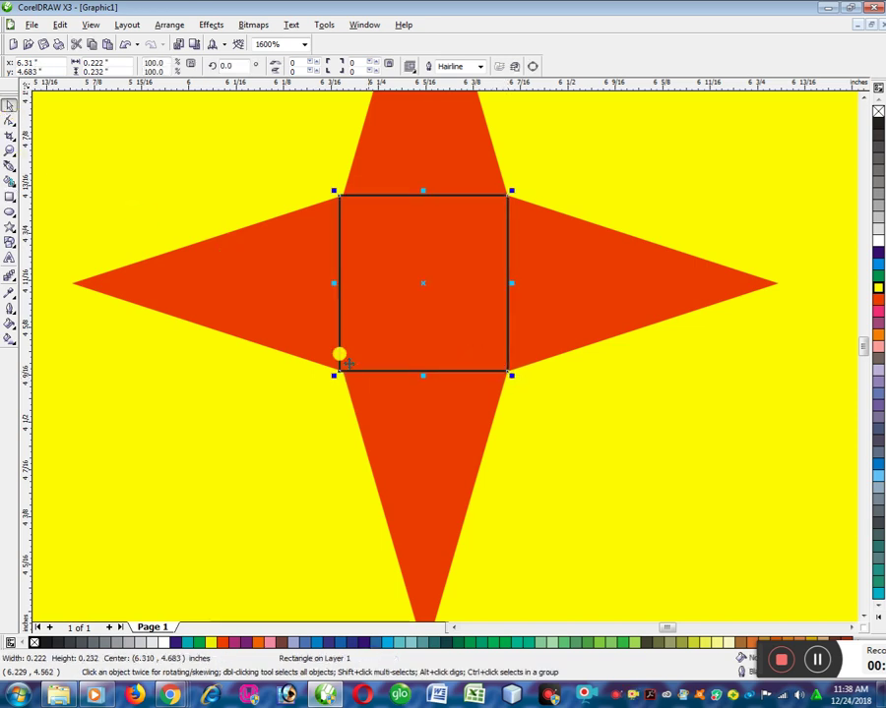
Adjust the rectangle's edges to meet the star's inner corners, making it about 0.216 by 0.233 inches.
mouse_move(335, 283)
mouse_down()
mouse_move(350, 284)
mouse_move(335, 283)
mouse_up()
mouse_move(424, 195)
mouse_down()
mouse_move(424, 207)
mouse_move(421, 190)
mouse_up()
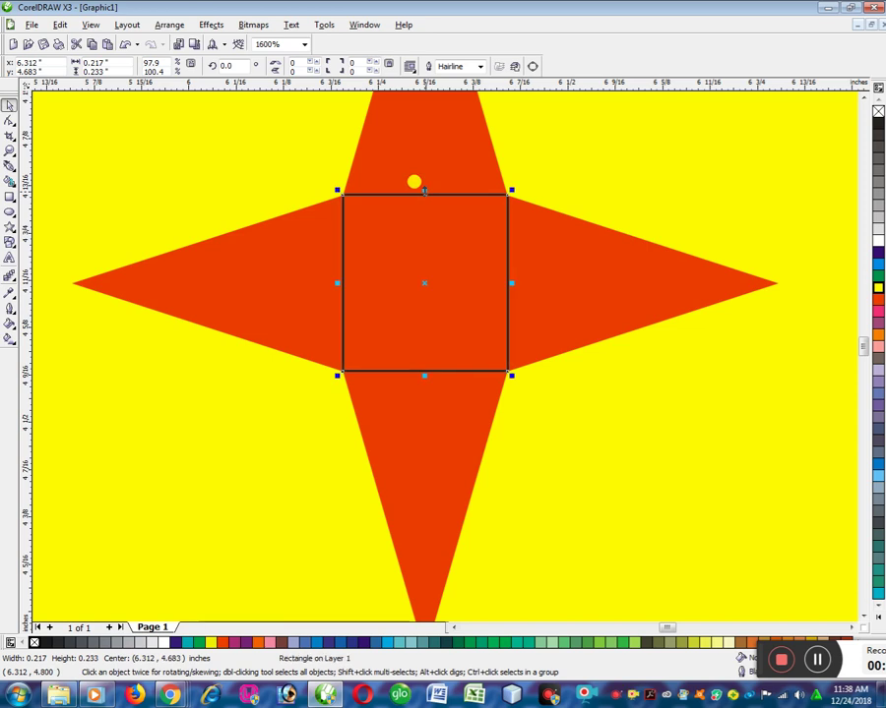
click(547, 407)
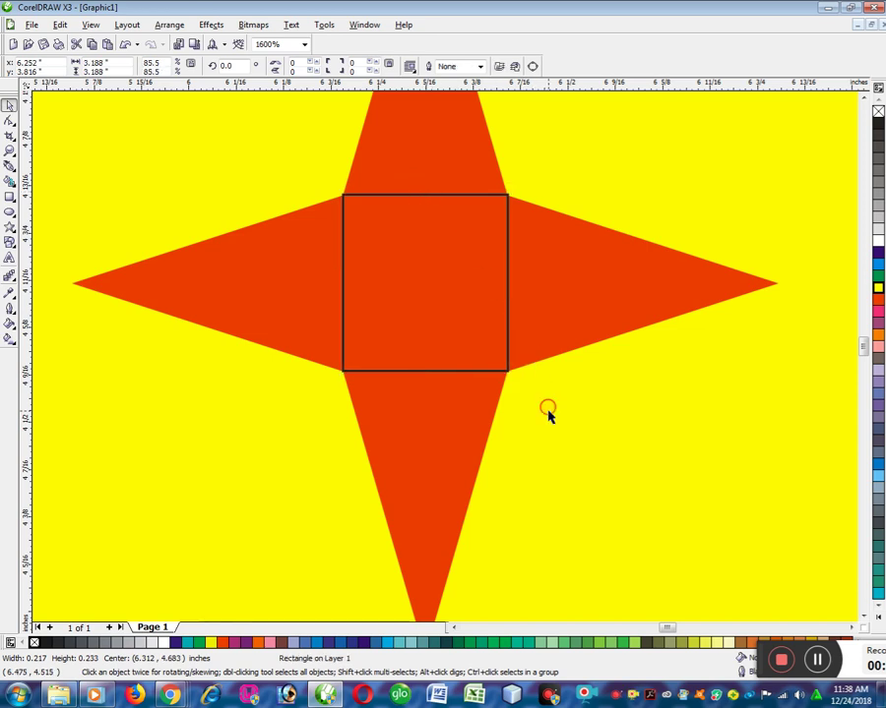
click(508, 258)
mouse_move(512, 281)
mouse_down()
mouse_move(483, 267)
mouse_move(492, 283)
mouse_move(485, 279)
mouse_move(510, 281)
mouse_up()
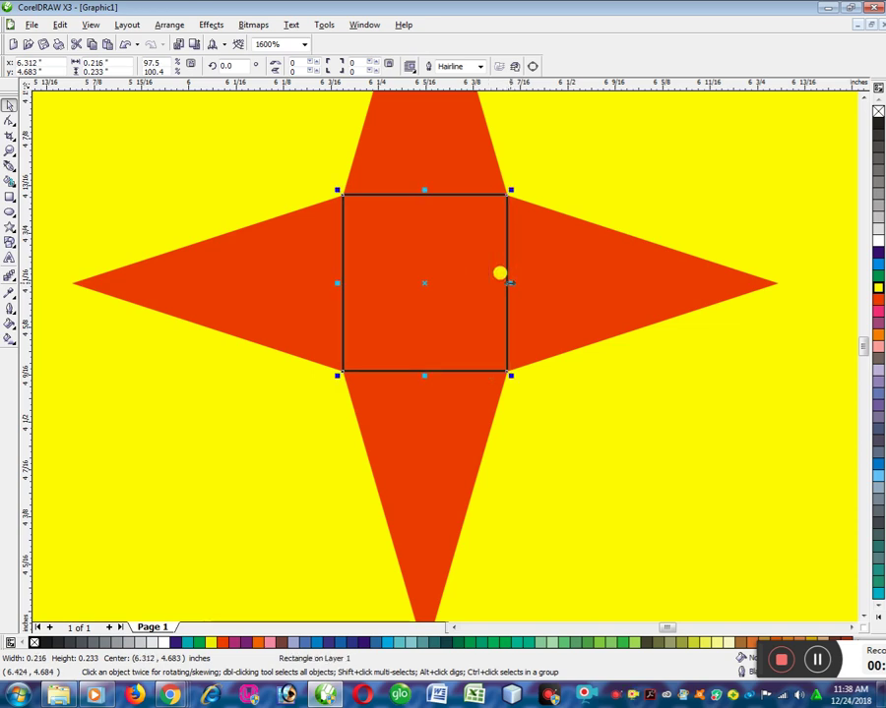
Fill the rectangle at the star's centre with yellow and remove its outline.
click(877, 288)
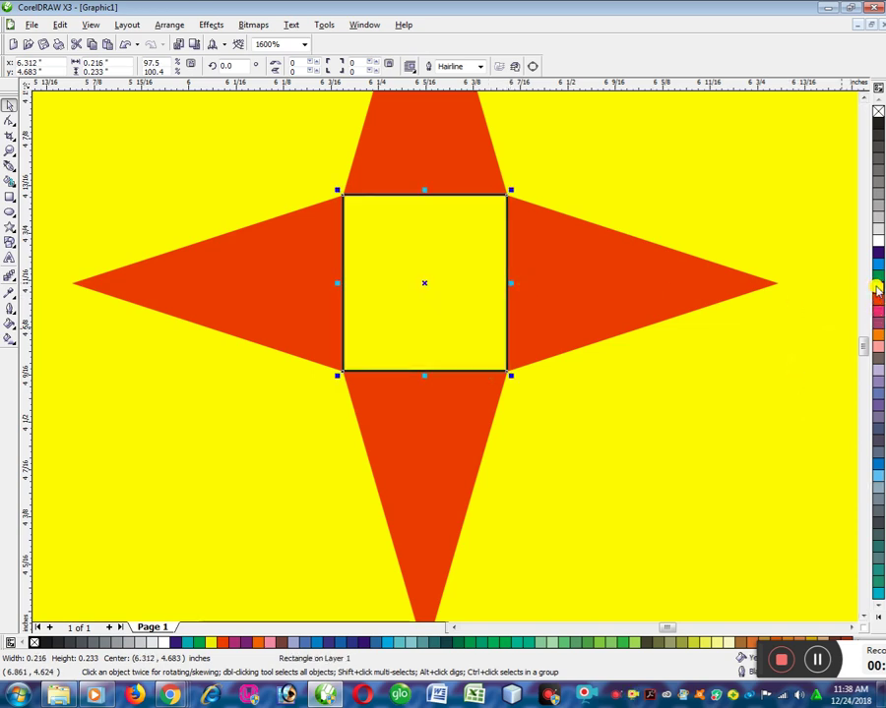
right_click(876, 114)
click(678, 414)
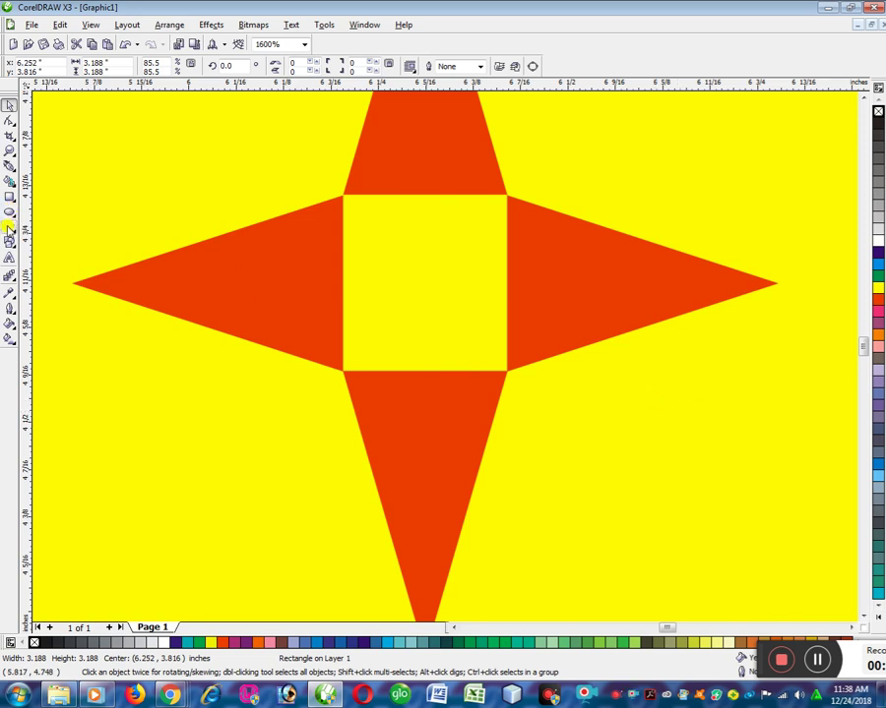
Add a capital letter "M" as artistic text in Arial 24 pt near the star's centre and make it bold.
click(9, 258)
click(416, 288)
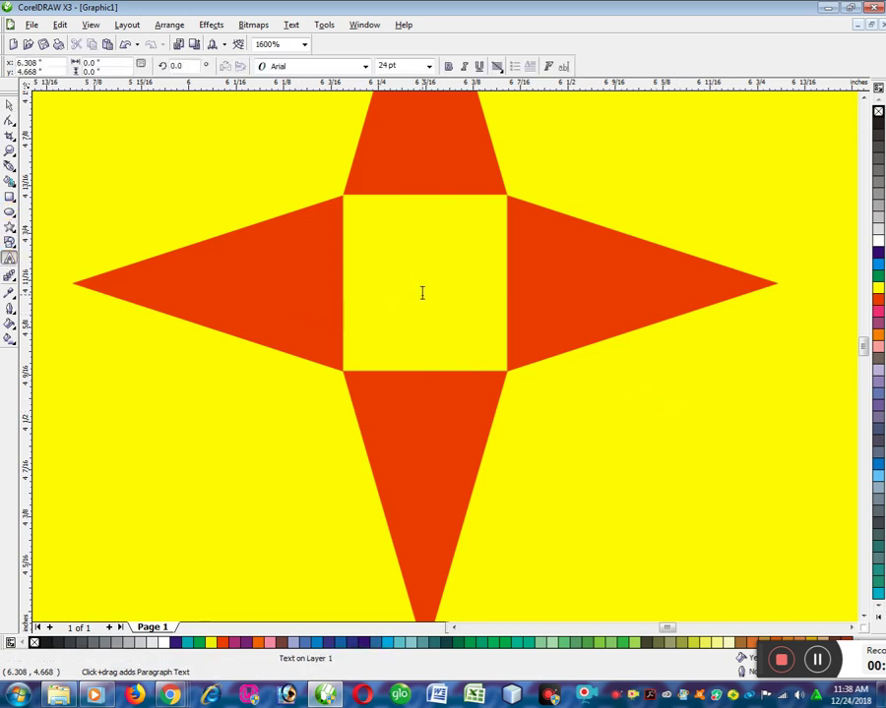
text(m)
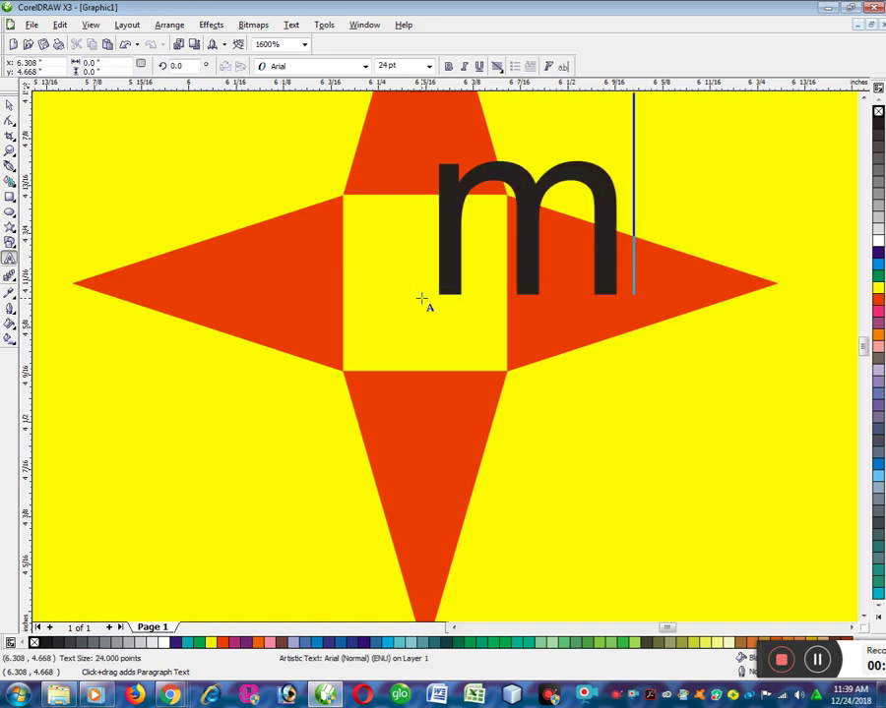
key(BackSpace)
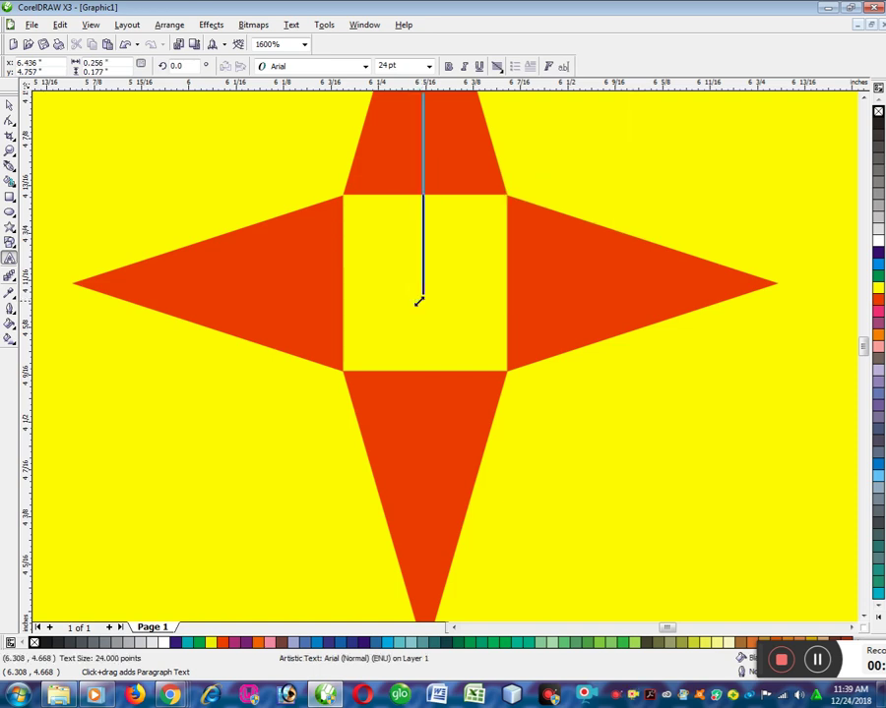
text(M)
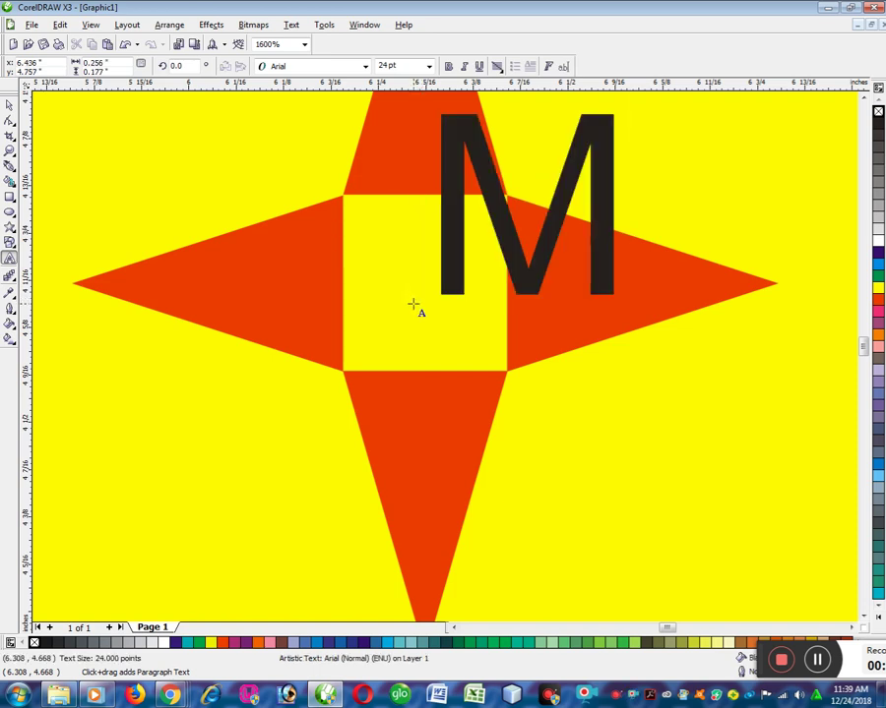
key(ctrl+space)
click(449, 66)
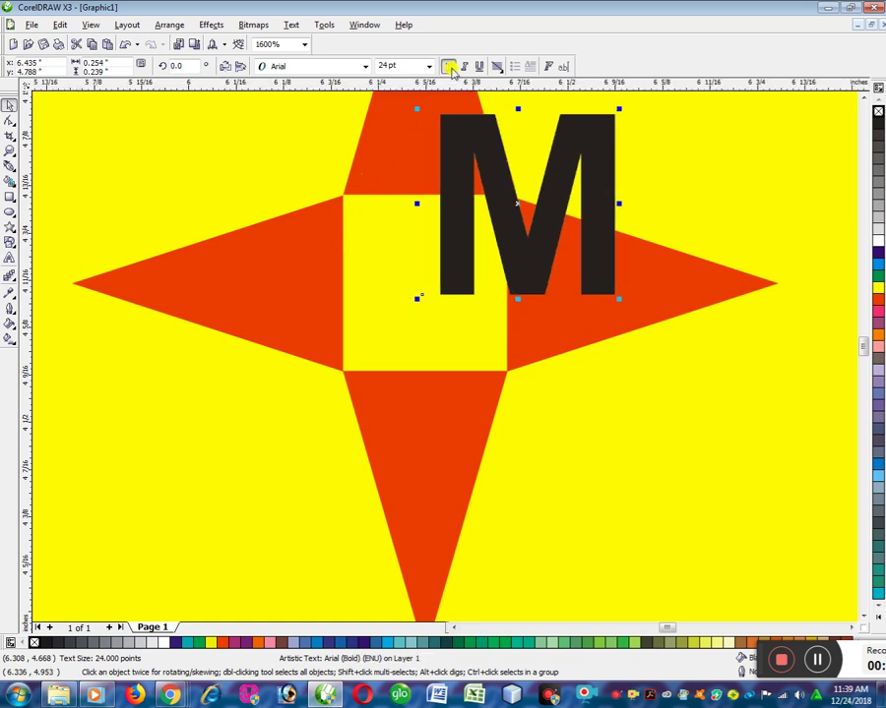
Fit the letter M inside the yellow square at about 17.5 pt, widen it to about 0.193 inches, and colour it red.
drag(583, 135, 432, 236)
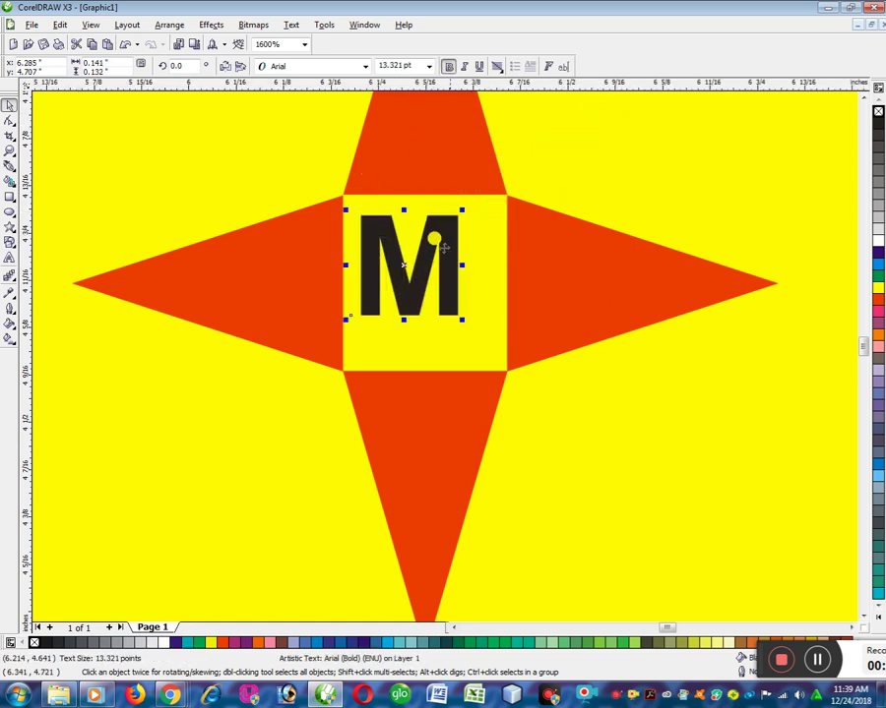
drag(460, 321, 495, 386)
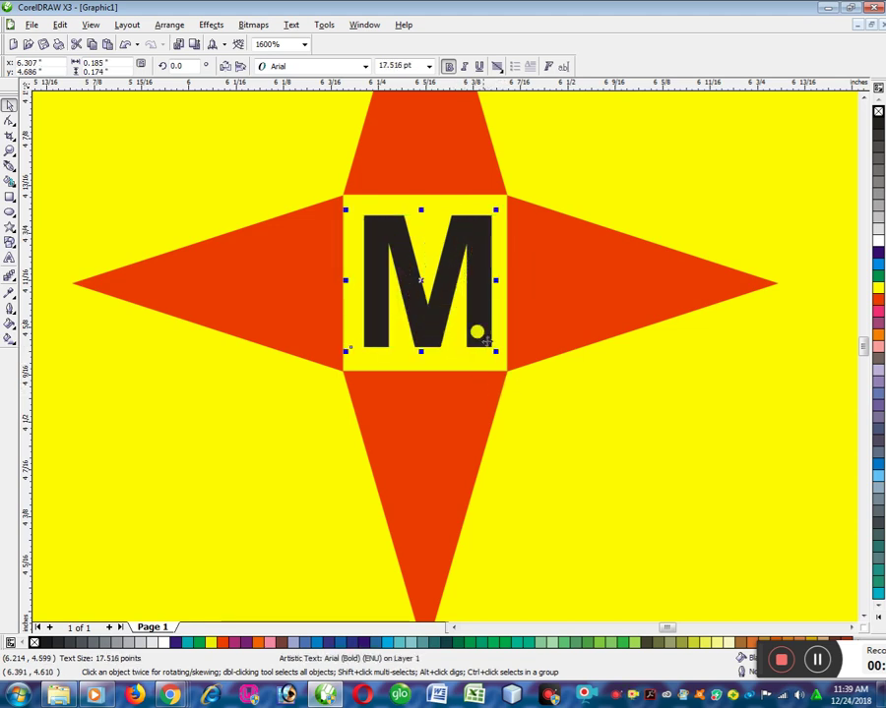
drag(339, 275, 330, 272)
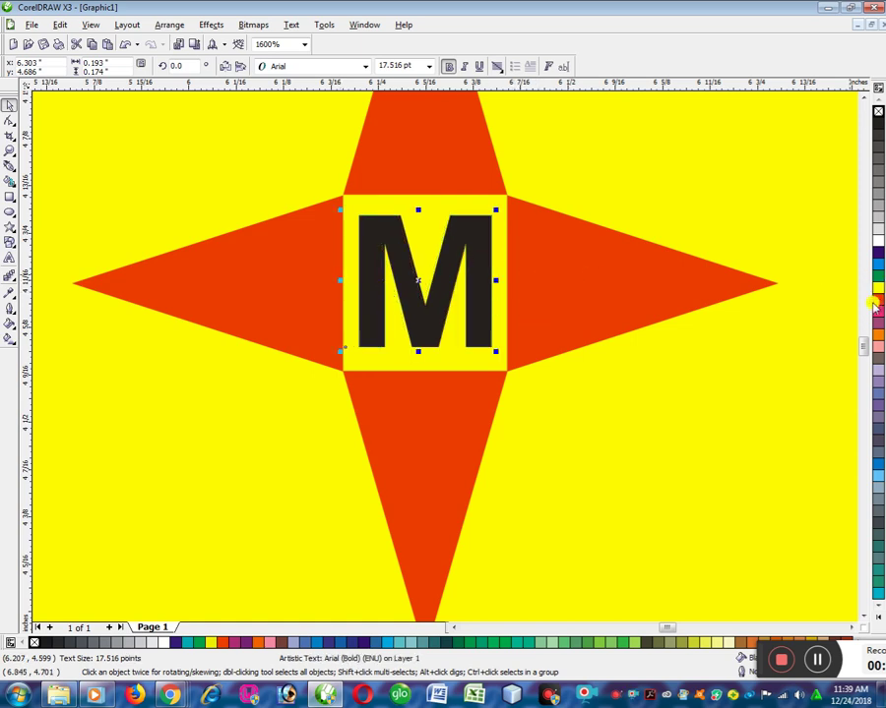
scroll(447, 362, down, 3)
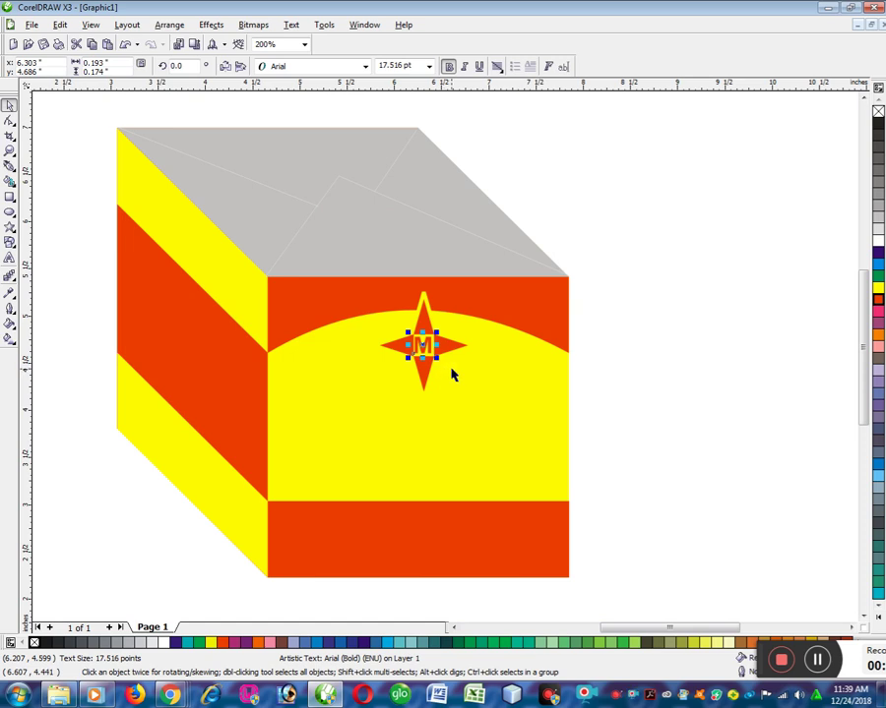
Shrink the letter M about its centre to about 15.95 pt inside the yellow square.
click(640, 366)
scroll(443, 360, up, 2)
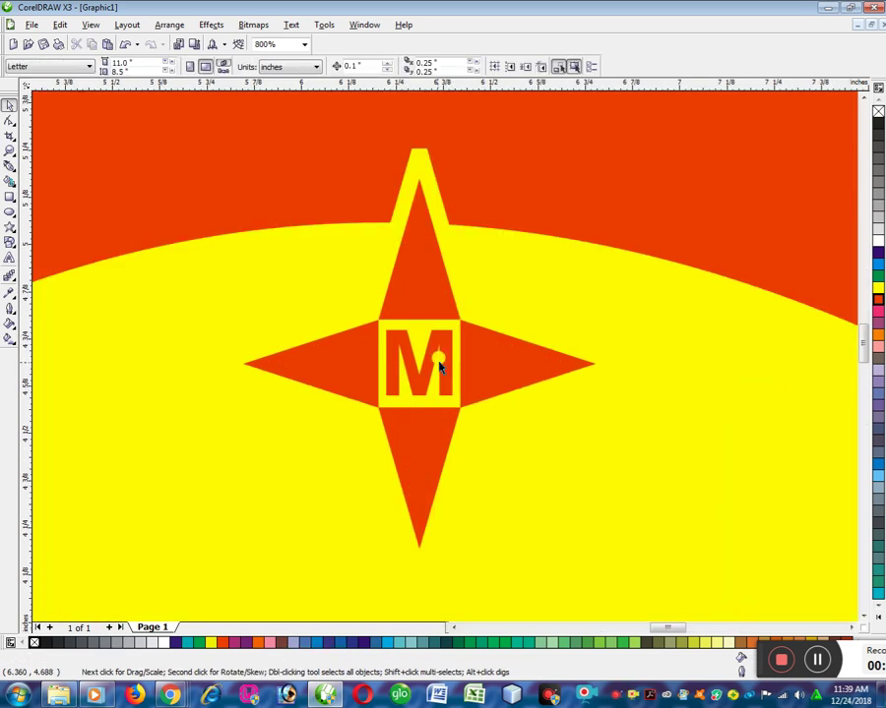
click(418, 366)
drag(374, 364, 378, 362)
drag(455, 362, 456, 363)
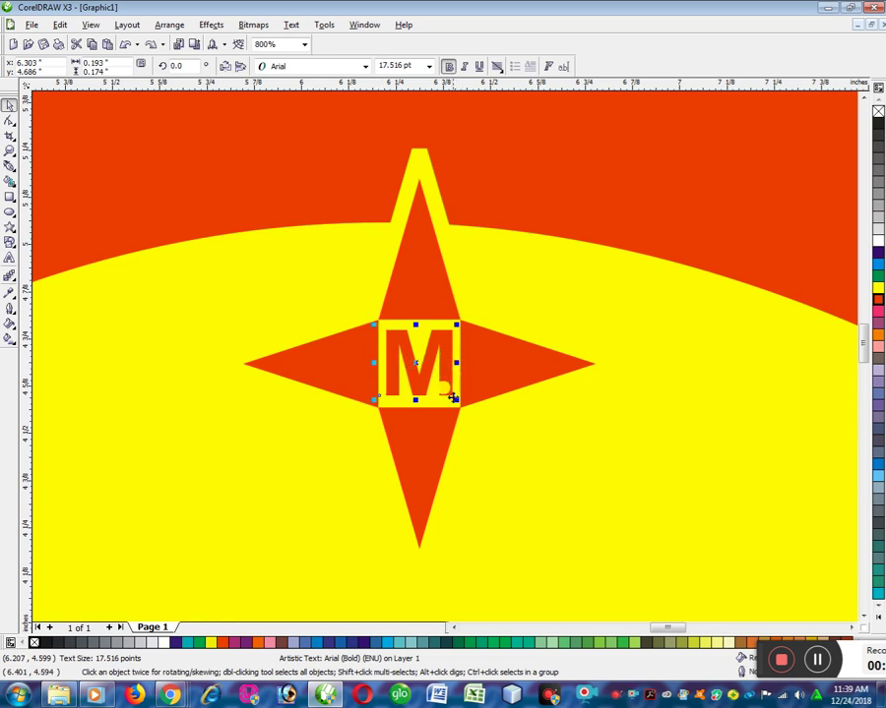
drag(453, 400, 450, 395)
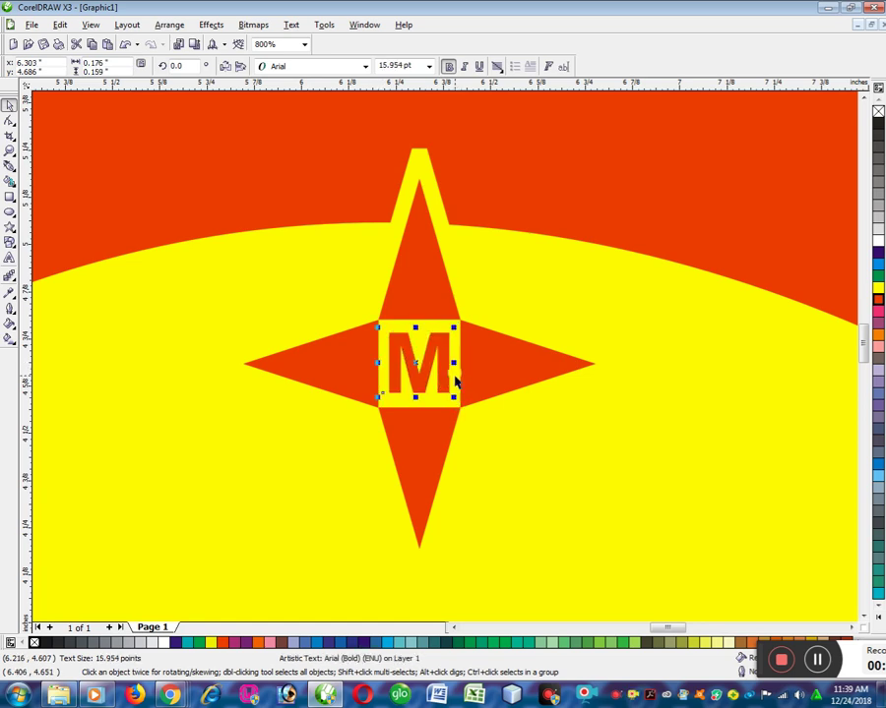
scroll(448, 374, down, 2)
click(675, 371)
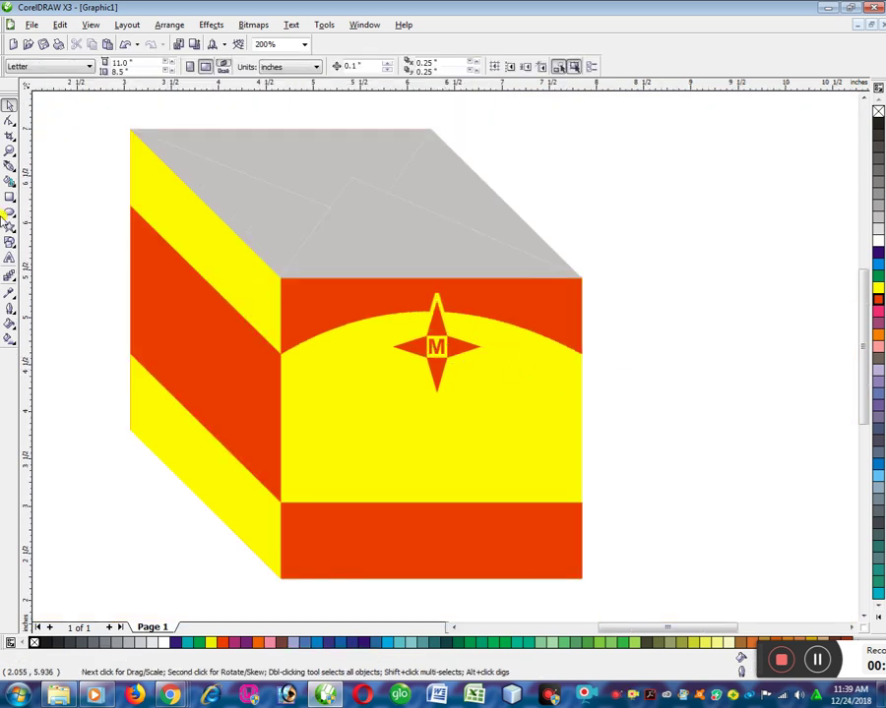
Add two lines of artistic text reading "MAGGI" and "CUBE" in Arial 24 pt on the lower yellow area of the front face.
click(10, 258)
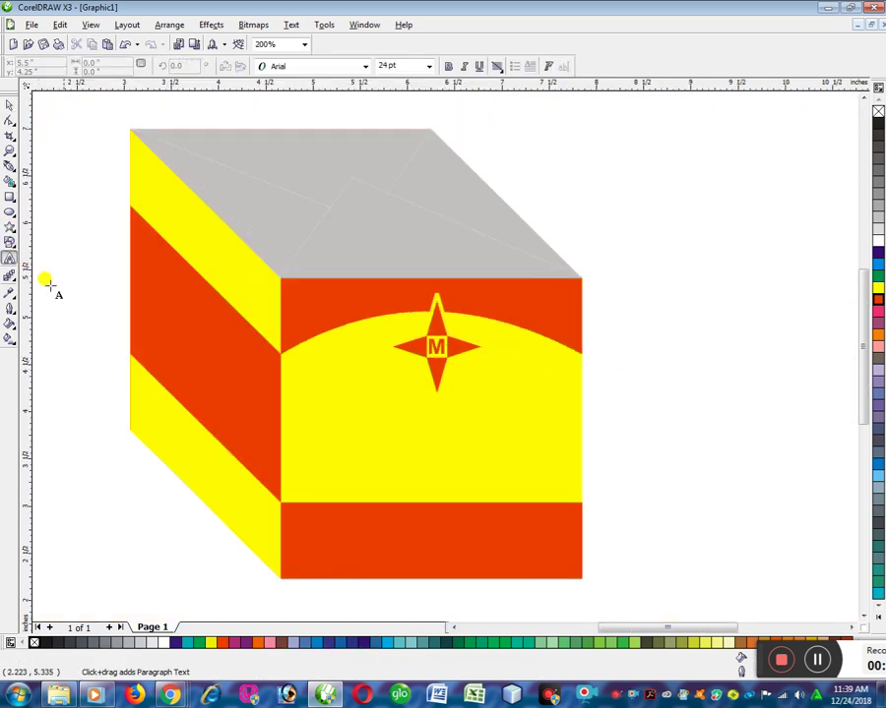
click(341, 456)
text(MGGI)
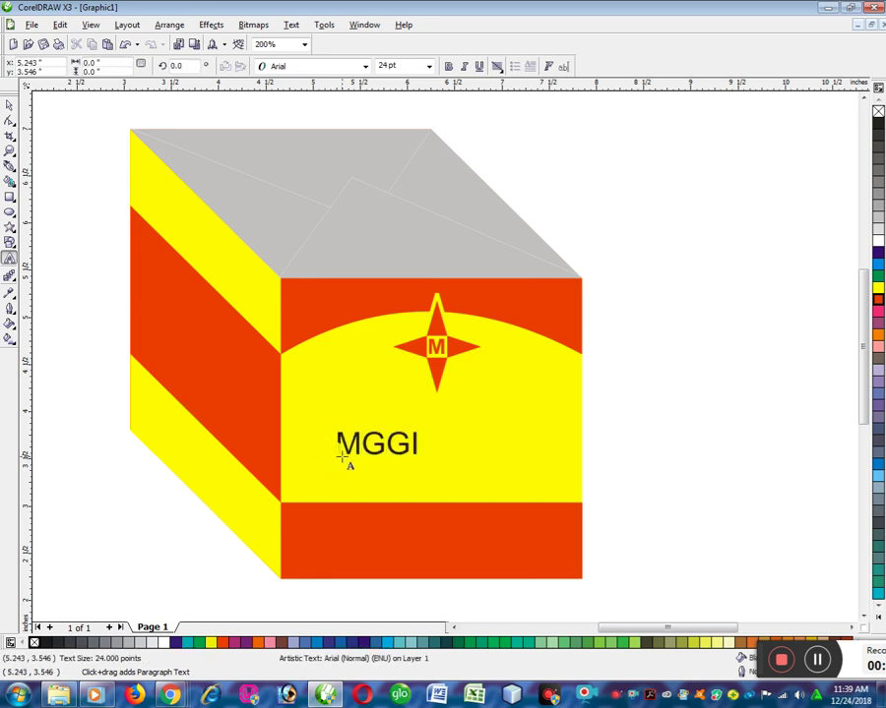
text(CUBE)
key(Escape)
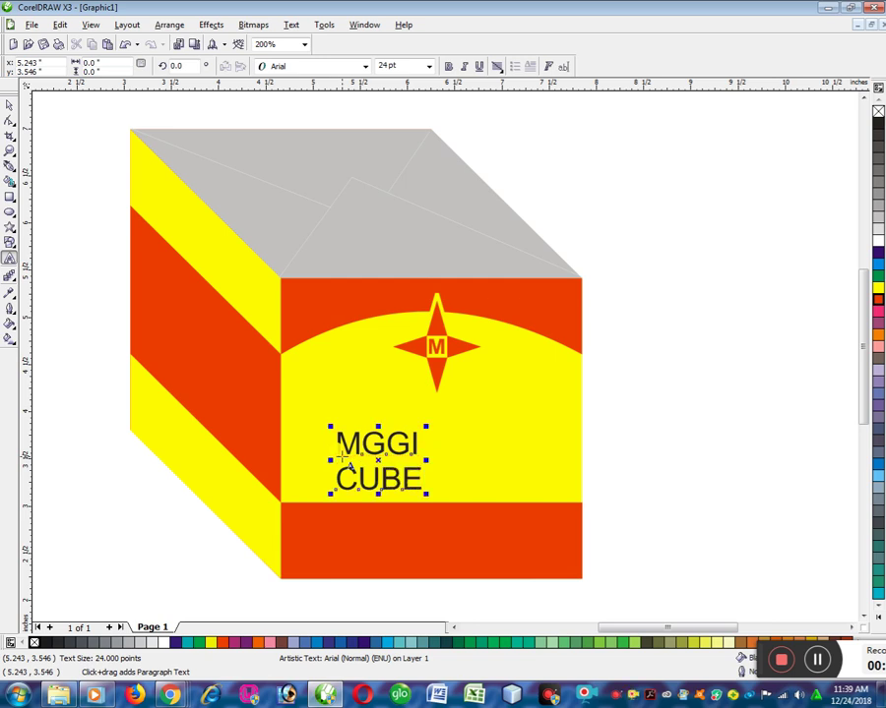
click(369, 444)
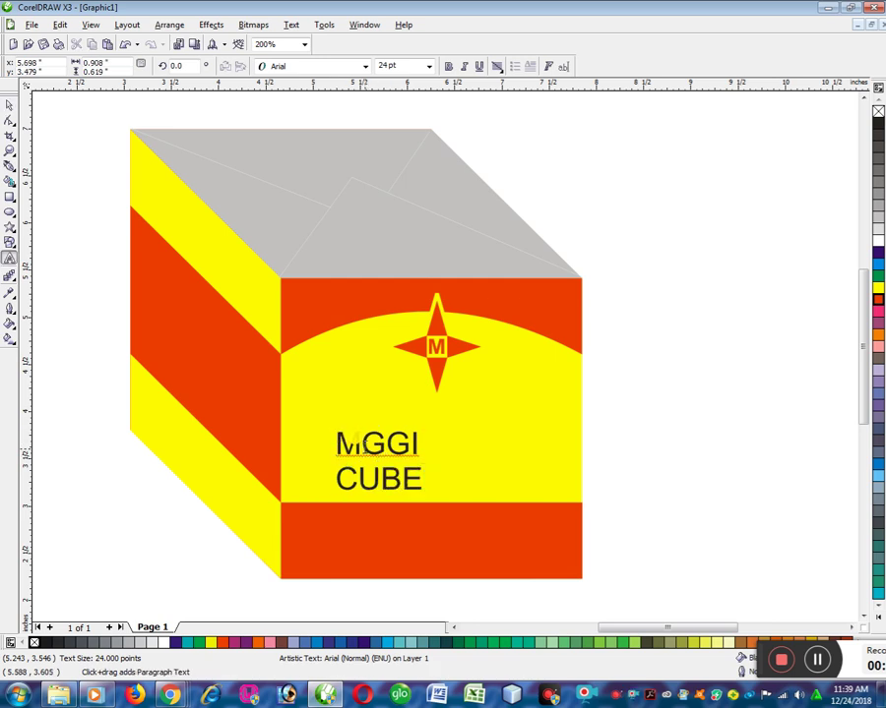
text(A)
key(Escape)
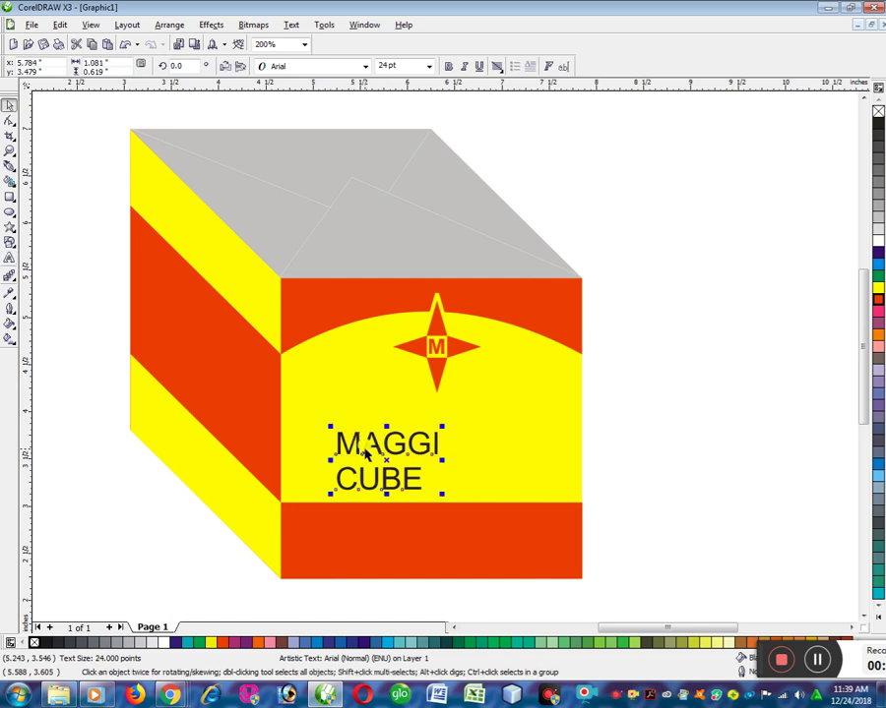
Keep the MAGGI CUBE text in Arial, make it bold and move it directly beneath the star.
click(362, 68)
click(364, 67)
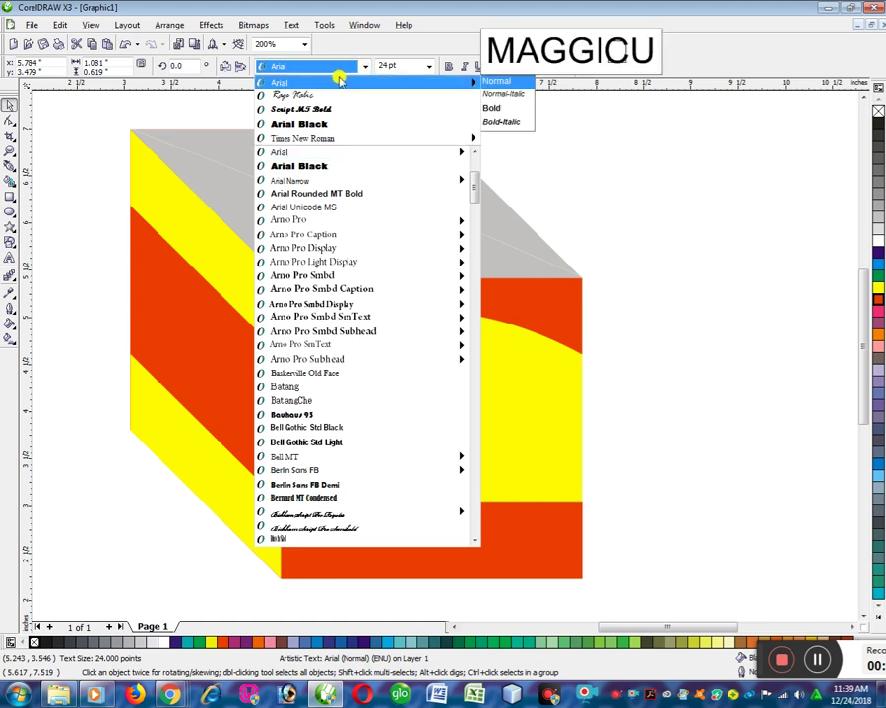
click(337, 80)
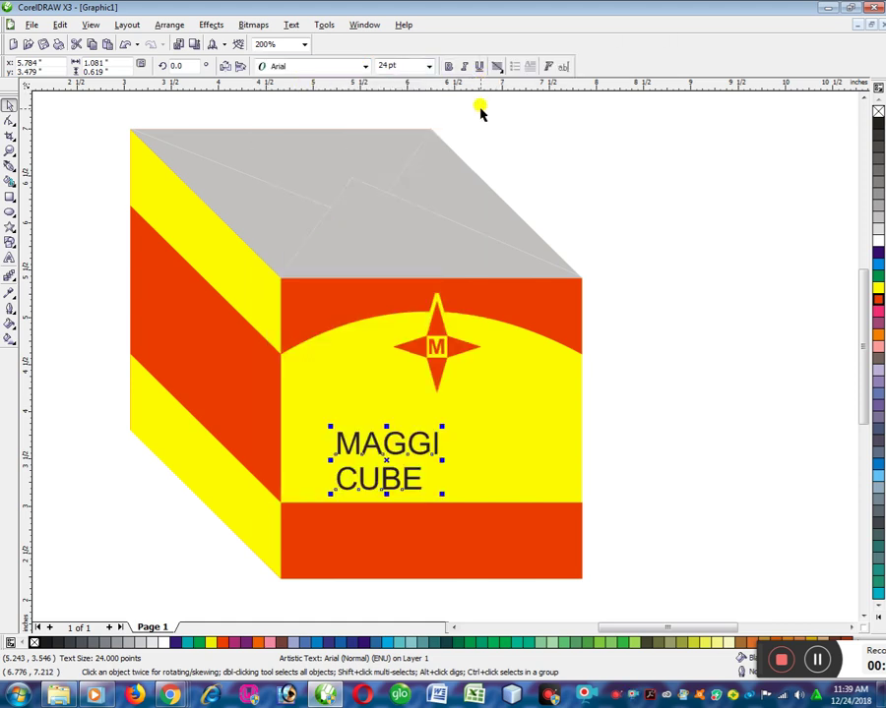
click(448, 66)
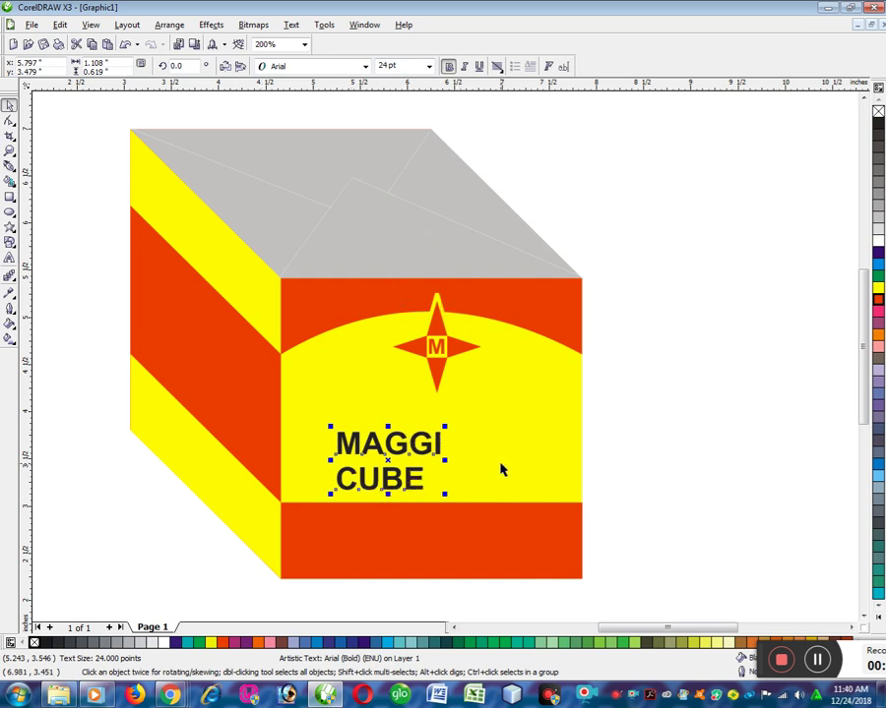
drag(360, 445, 444, 415)
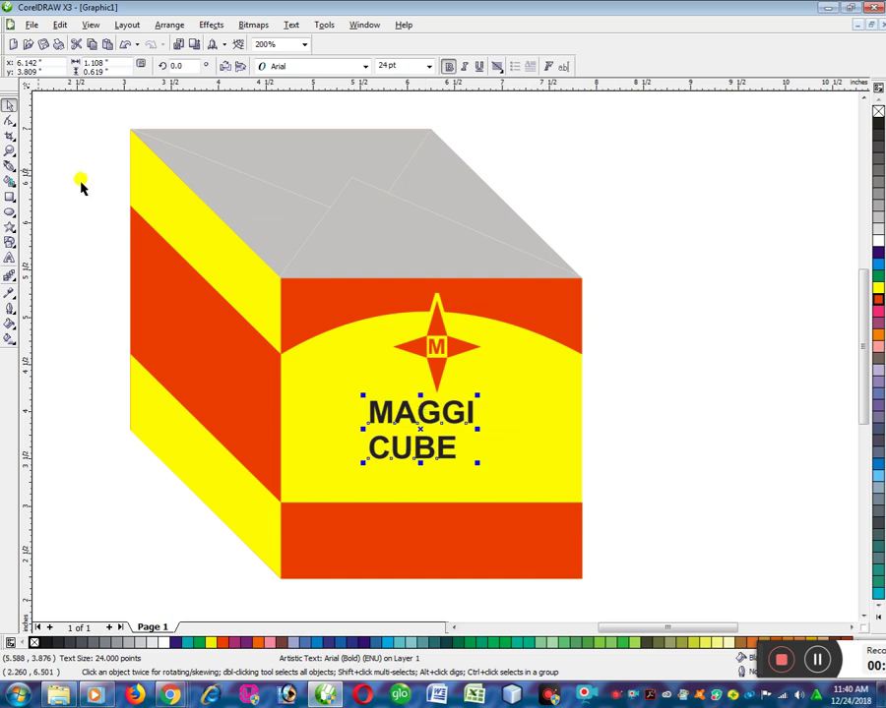
Add sample artistic text "GHGFHGF" on the empty area beside the carton, and delete it.
click(8, 258)
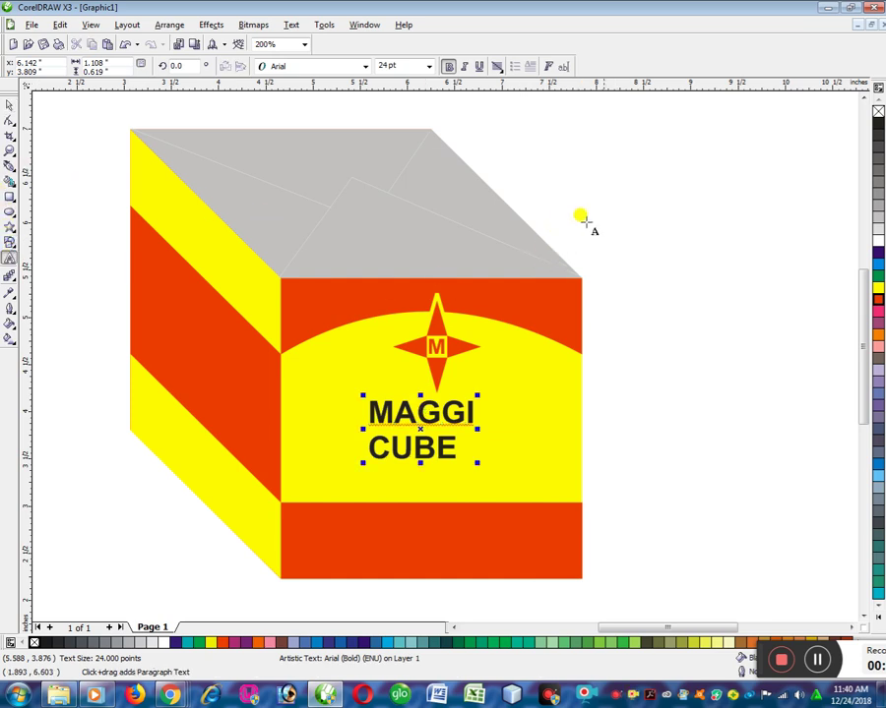
click(627, 181)
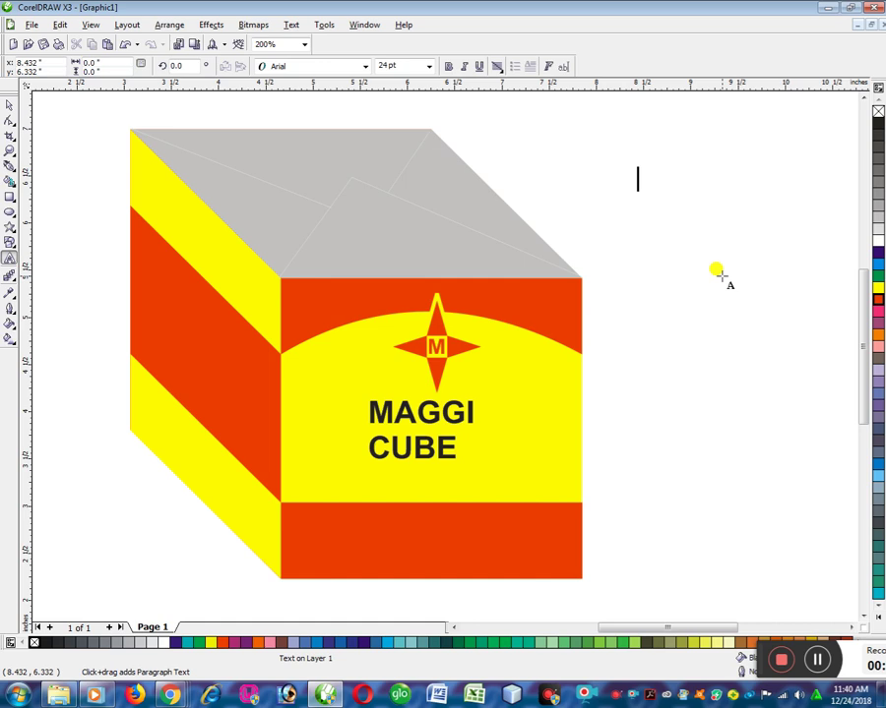
text(GHGFHGF)
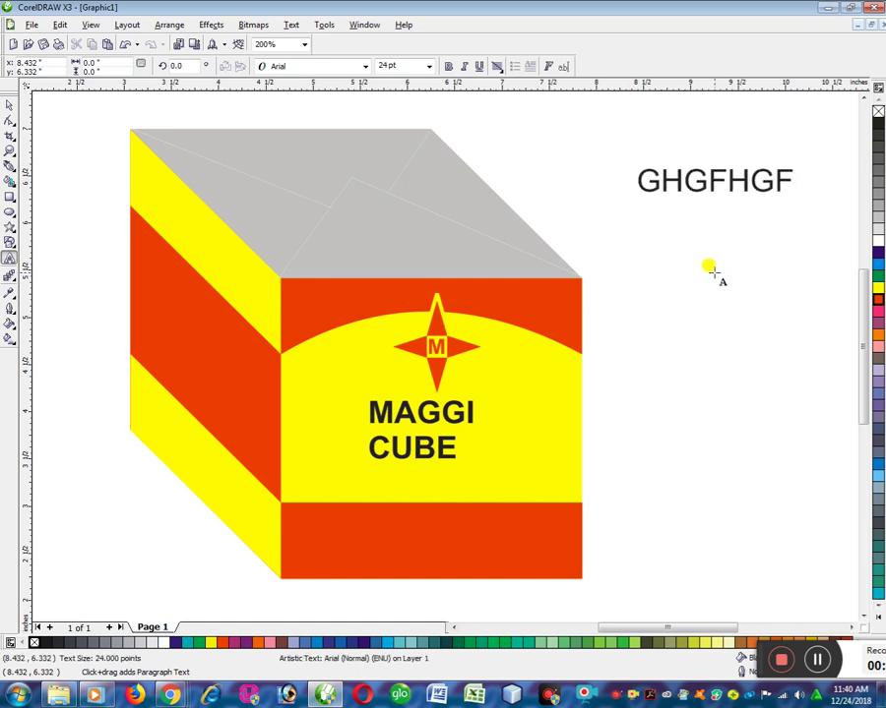
key(ctrl+space)
key(Delete)
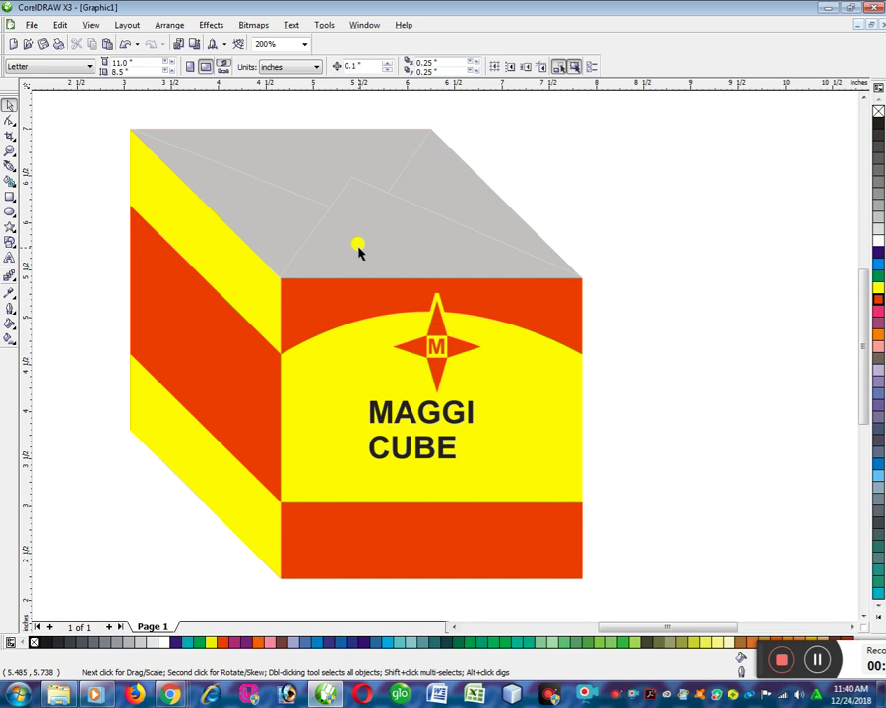
Draw a paragraph text frame about 2.6 by 1.94 inches beside the carton, fill it with three sample lines, and delete it.
click(9, 257)
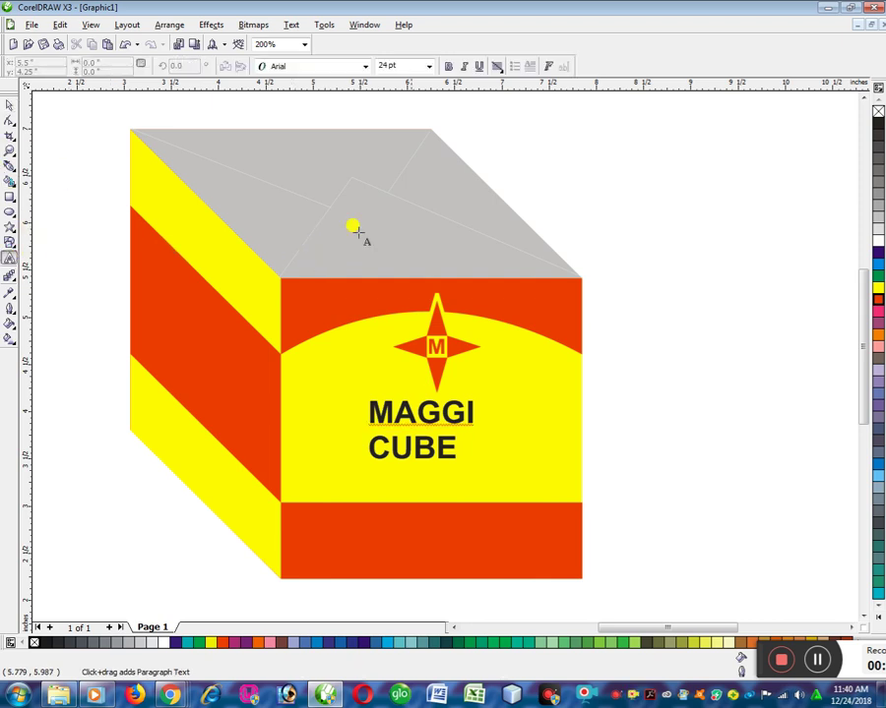
drag(556, 136, 803, 321)
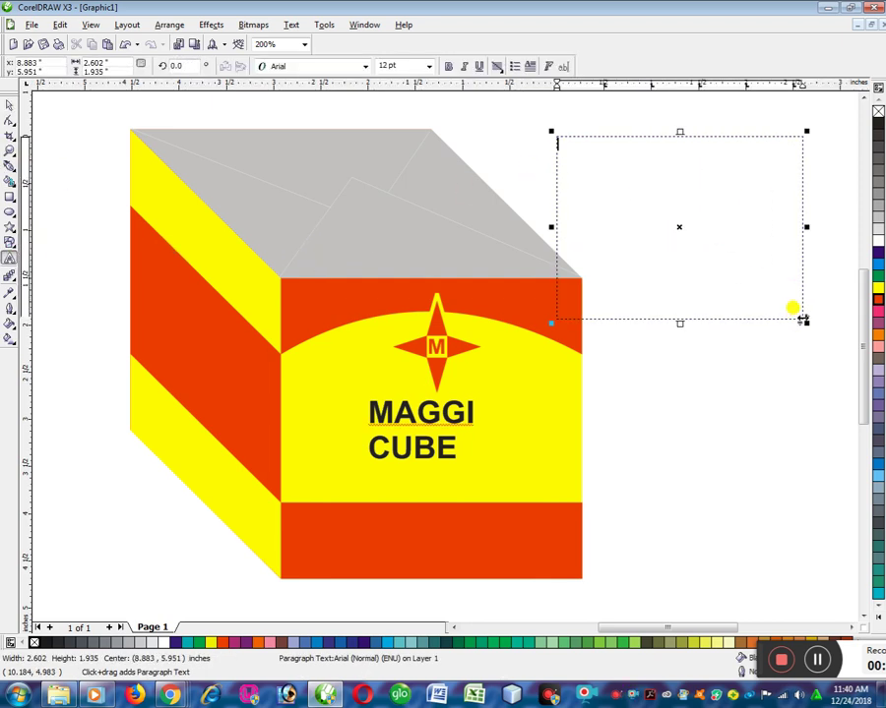
text(HERHEHERTHER)
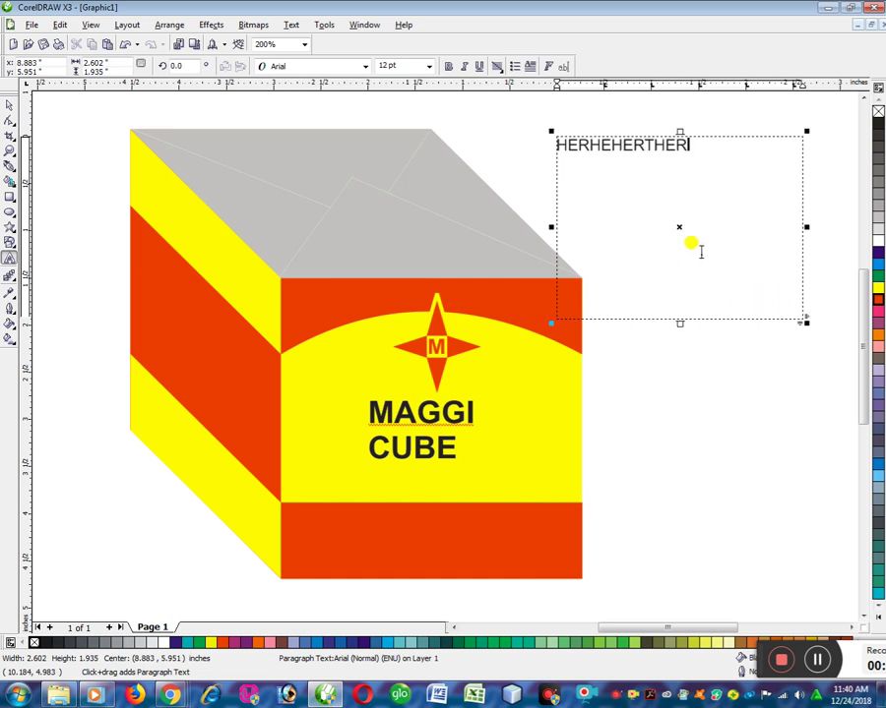
key(Return)
text(GFJFGJJRTcfghfrgjnhfgjfj)
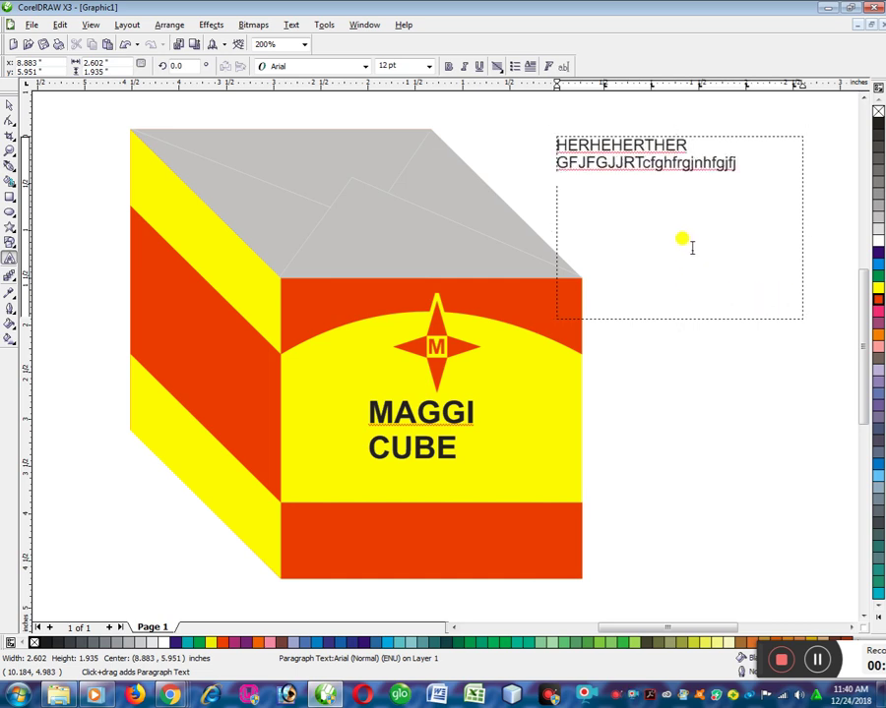
key(Return)
text(dgsdeegsdelegsg)
key(Escape)
key(ctrl+space)
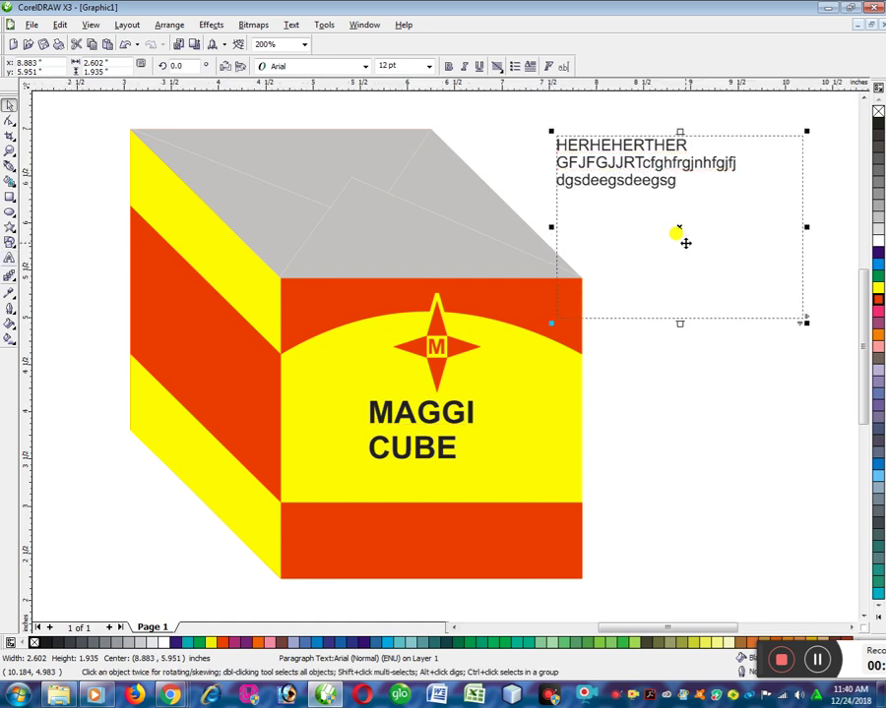
key(Delete)
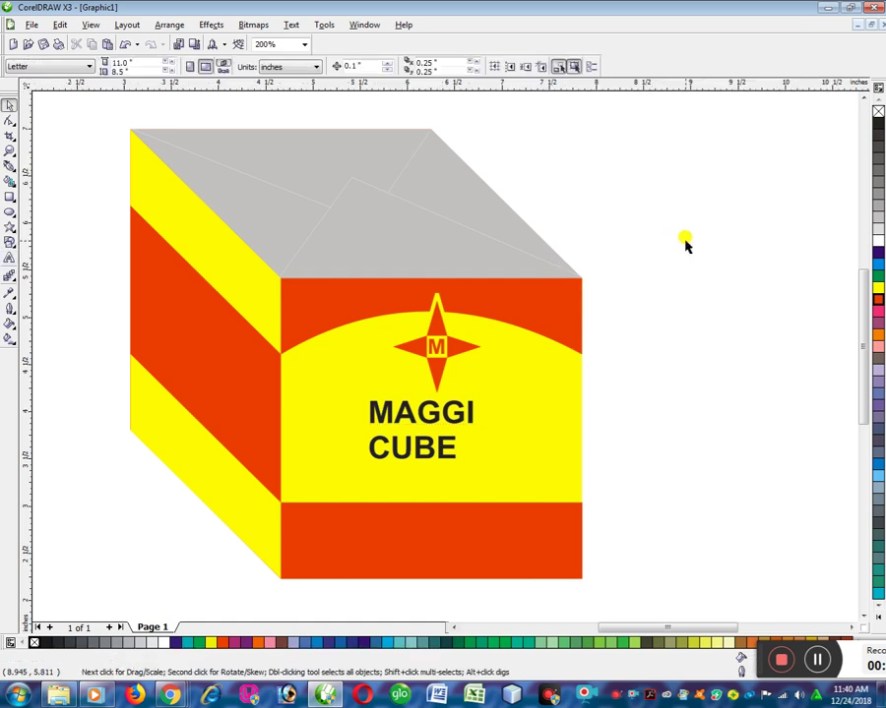
Break the MAGGI CUBE text into separate lines and centre CUBE closely beneath MAGGI.
click(451, 411)
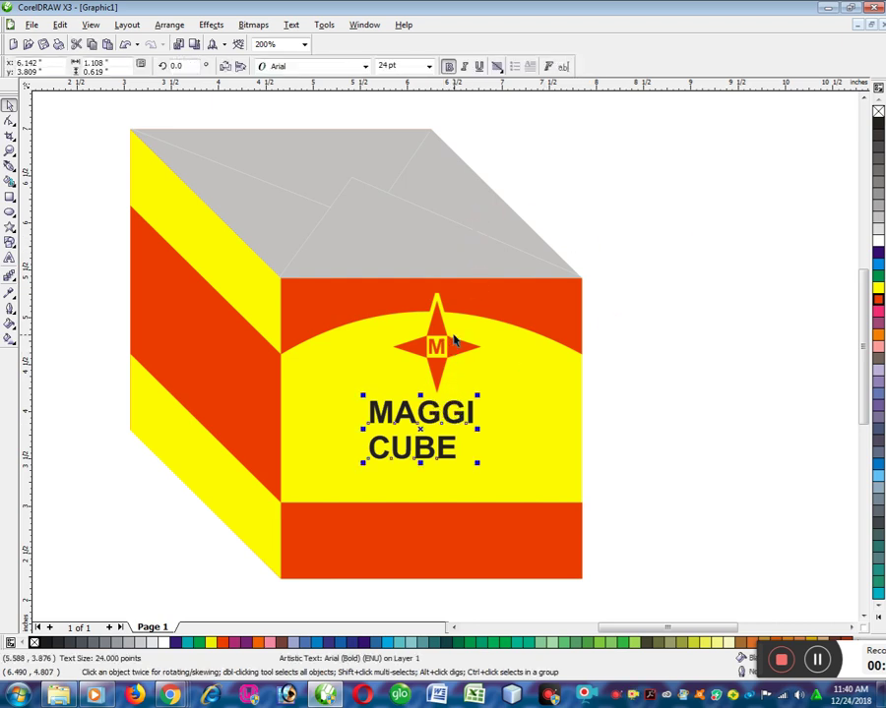
key(ctrl+z)
click(427, 452)
mouse_move(428, 458)
mouse_down()
mouse_move(433, 473)
mouse_move(433, 445)
mouse_up()
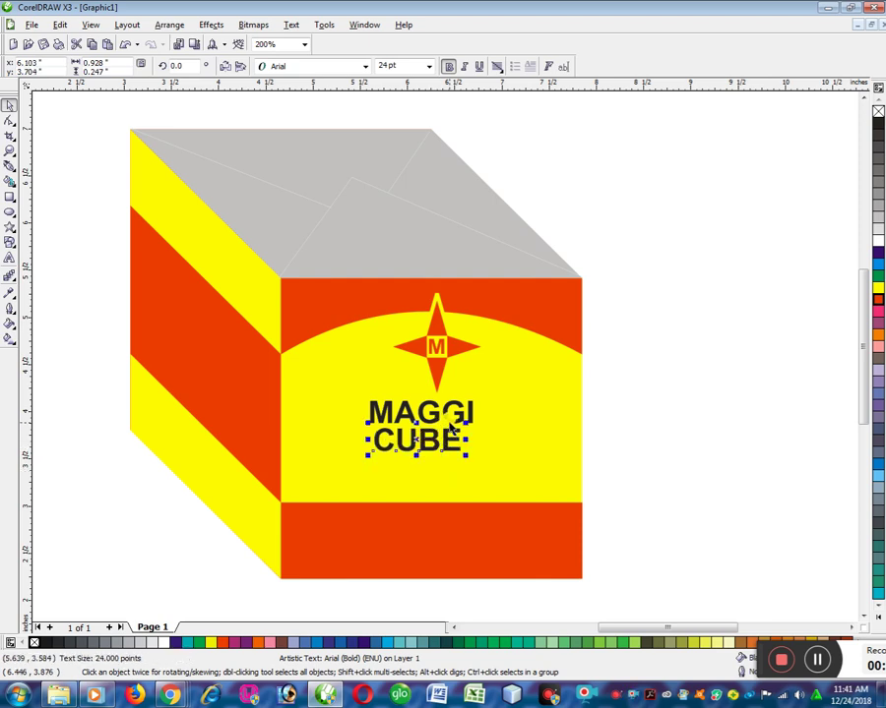
shift+click(404, 413)
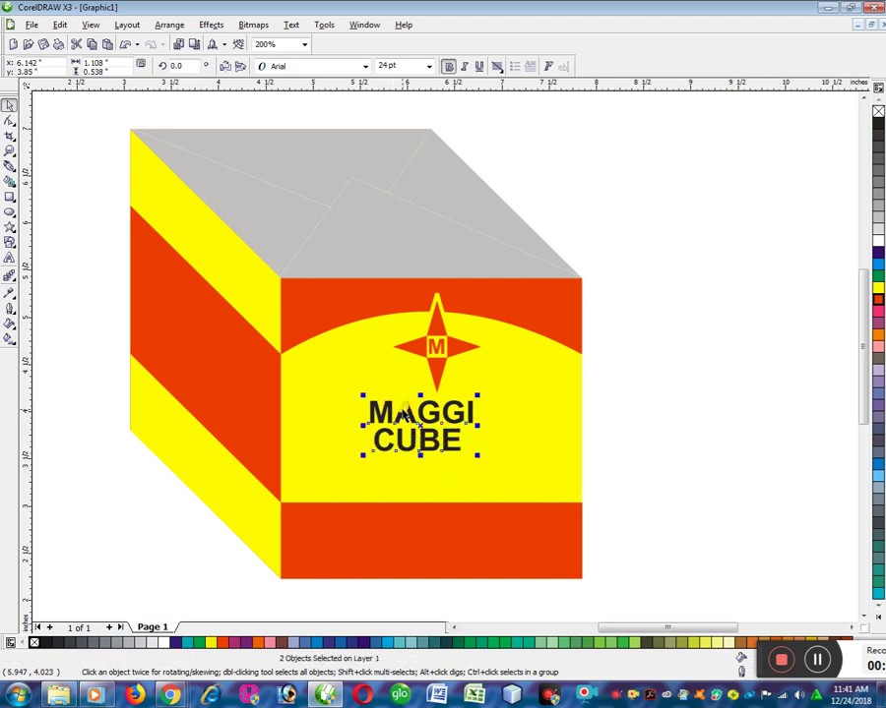
drag(403, 413, 405, 415)
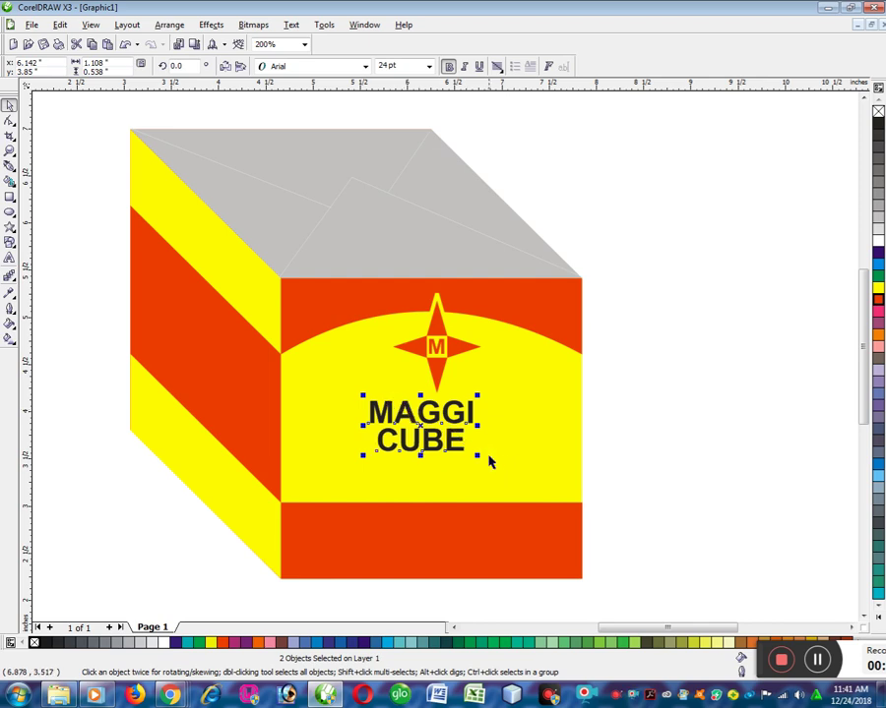
Enlarge both words proportionally to about 36.95 pt centred beneath the star, and colour them red.
drag(478, 425, 508, 425)
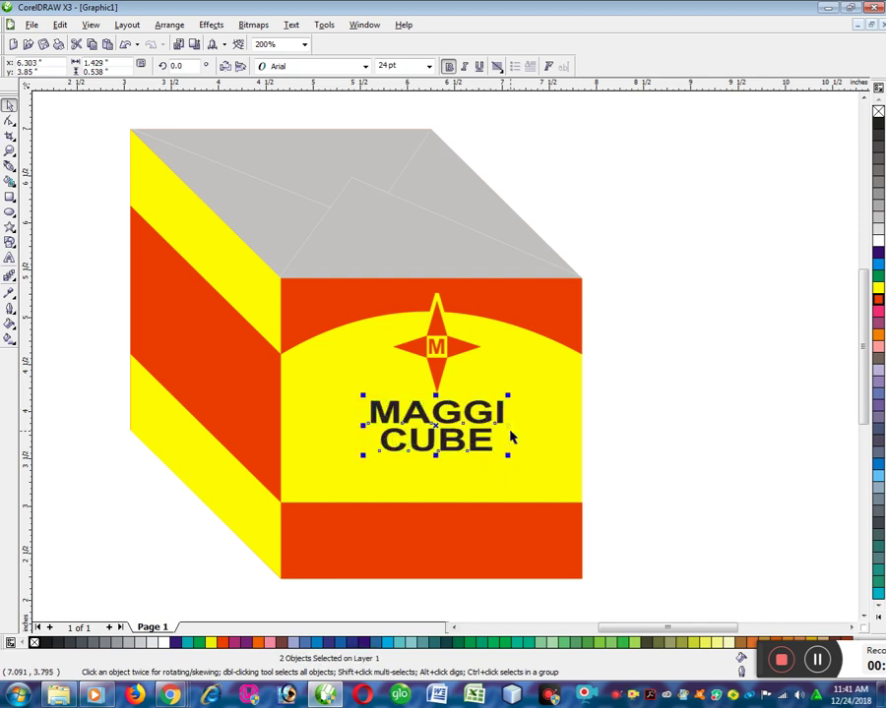
key(ctrl+z)
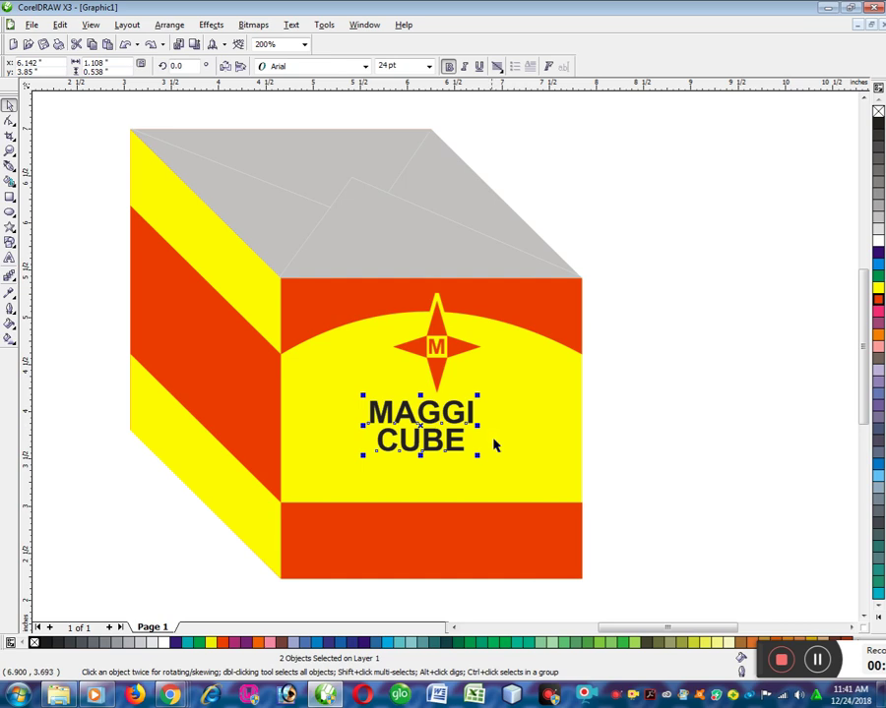
drag(477, 458, 524, 494)
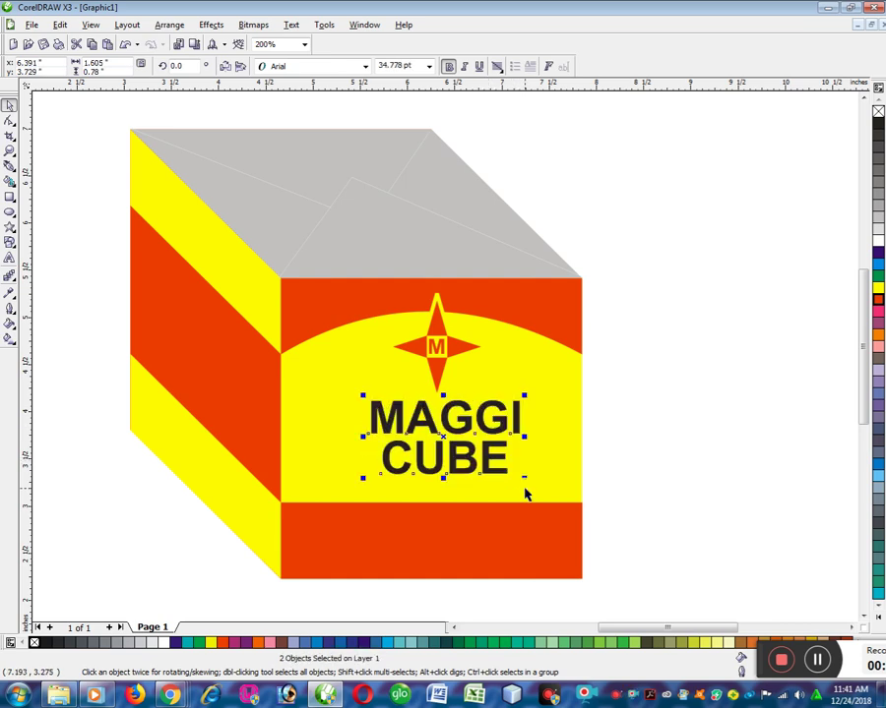
mouse_move(363, 479)
mouse_down()
mouse_move(341, 469)
mouse_move(312, 474)
mouse_move(348, 482)
mouse_up()
drag(455, 452, 450, 447)
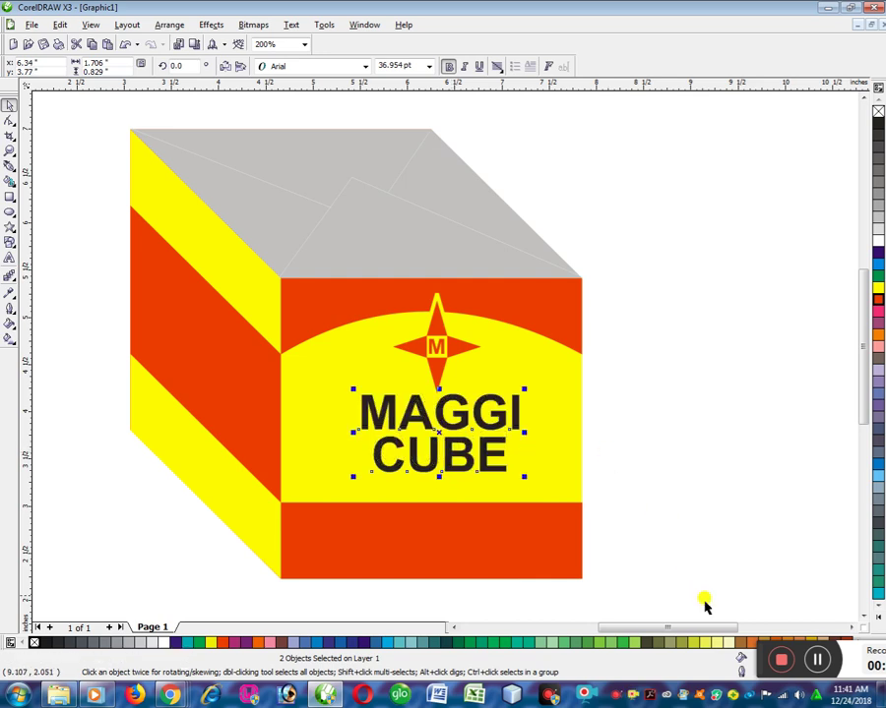
drag(460, 426, 458, 427)
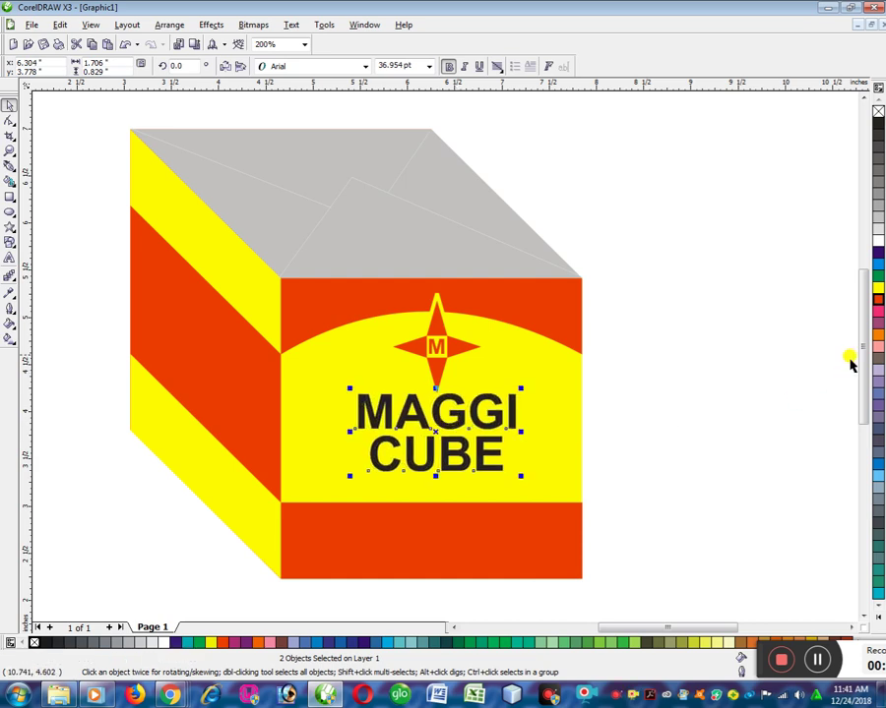
click(877, 299)
click(770, 396)
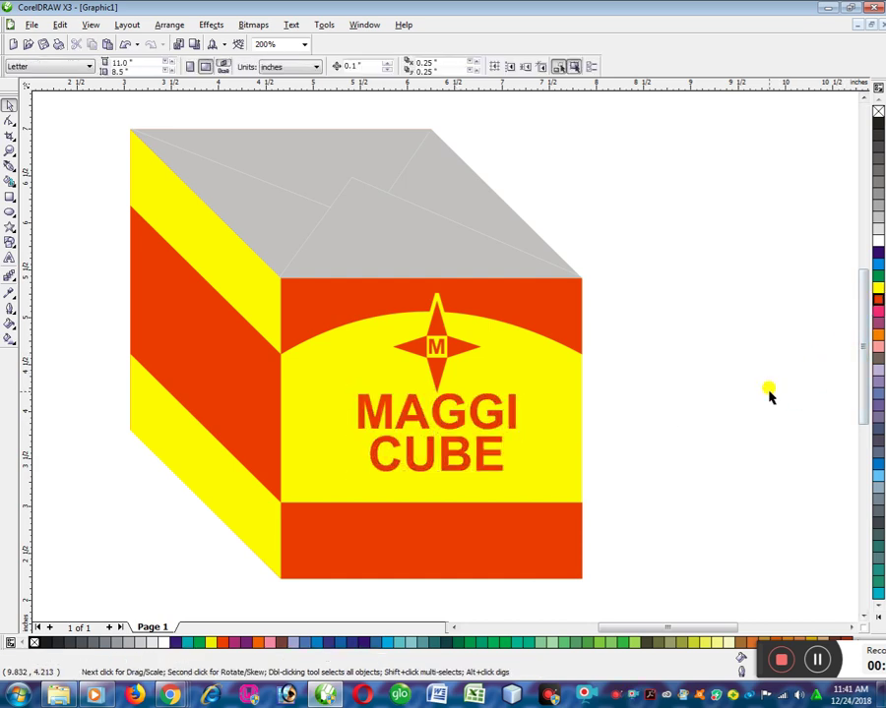
Widen the letter spacing of MAGGI and CUBE on the carton's front so the letters are evenly spread.
click(475, 418)
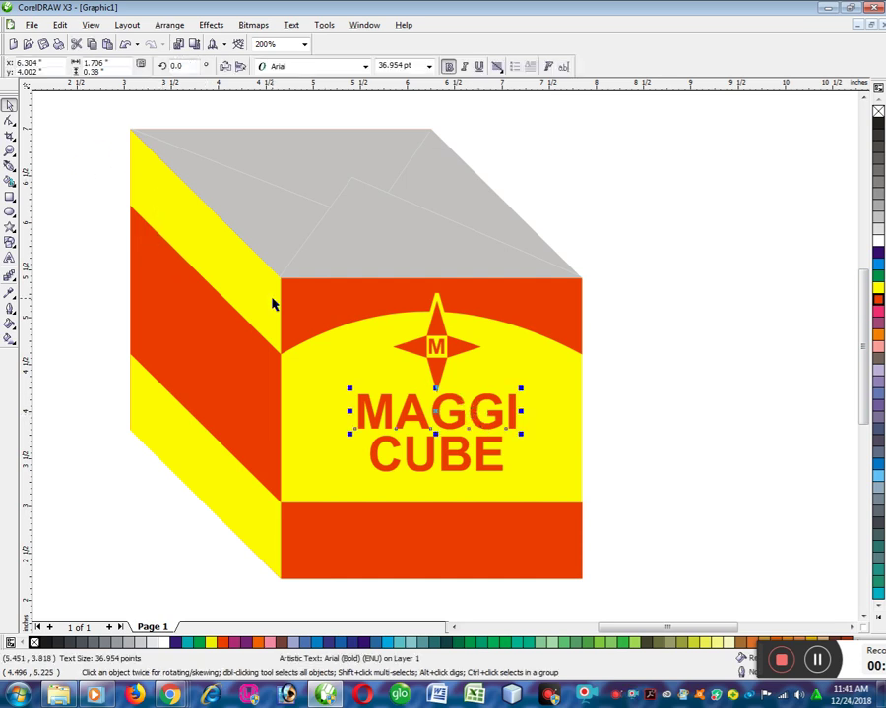
click(9, 119)
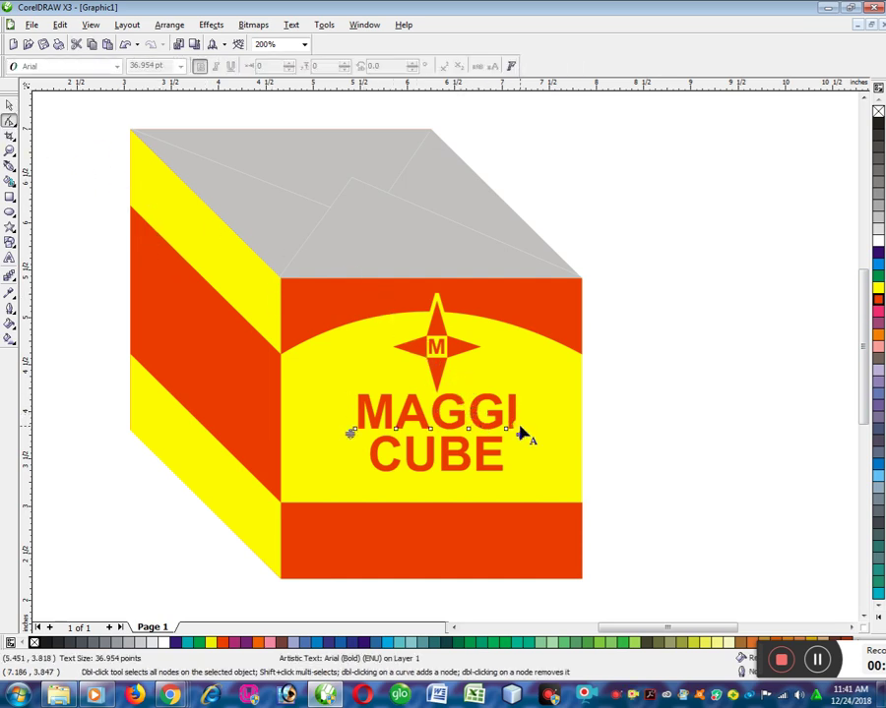
drag(520, 430, 568, 430)
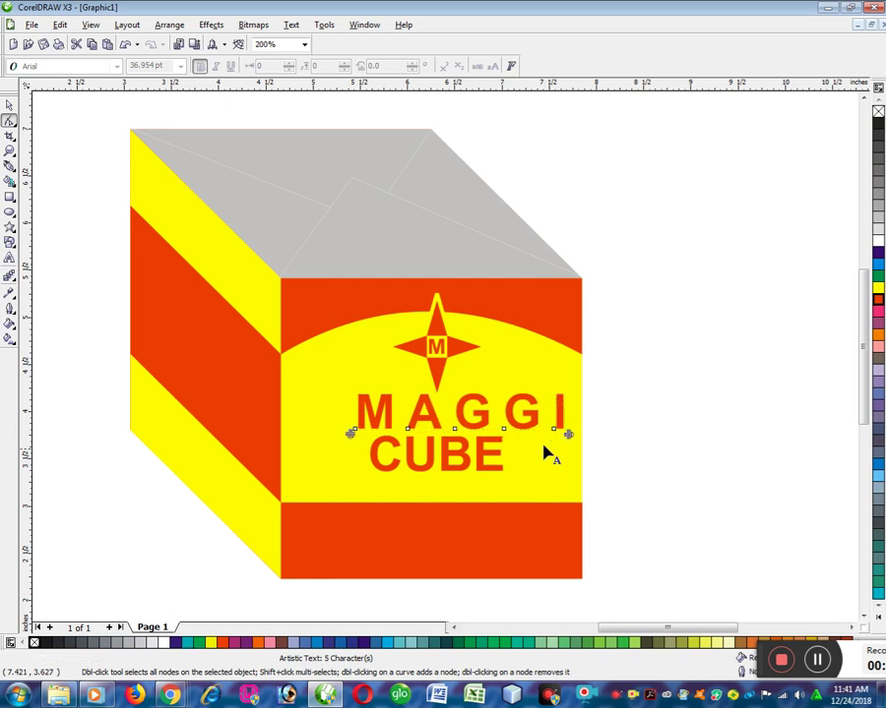
click(489, 472)
drag(504, 476, 539, 477)
key(space)
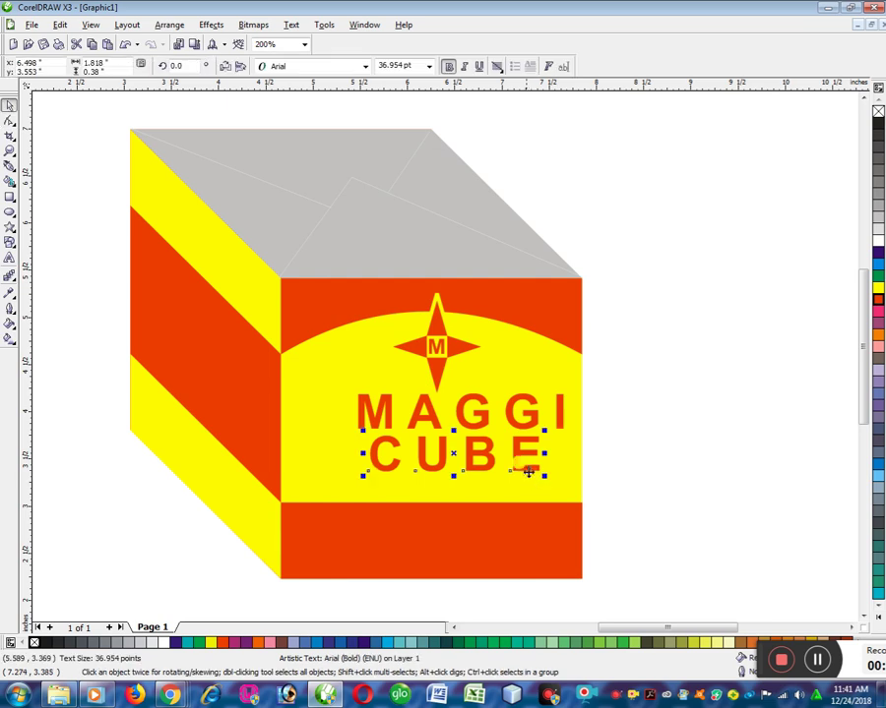
Move MAGGI and CUBE together so they sit centred slightly lower beneath the star.
shift+click(484, 425)
drag(484, 423, 465, 423)
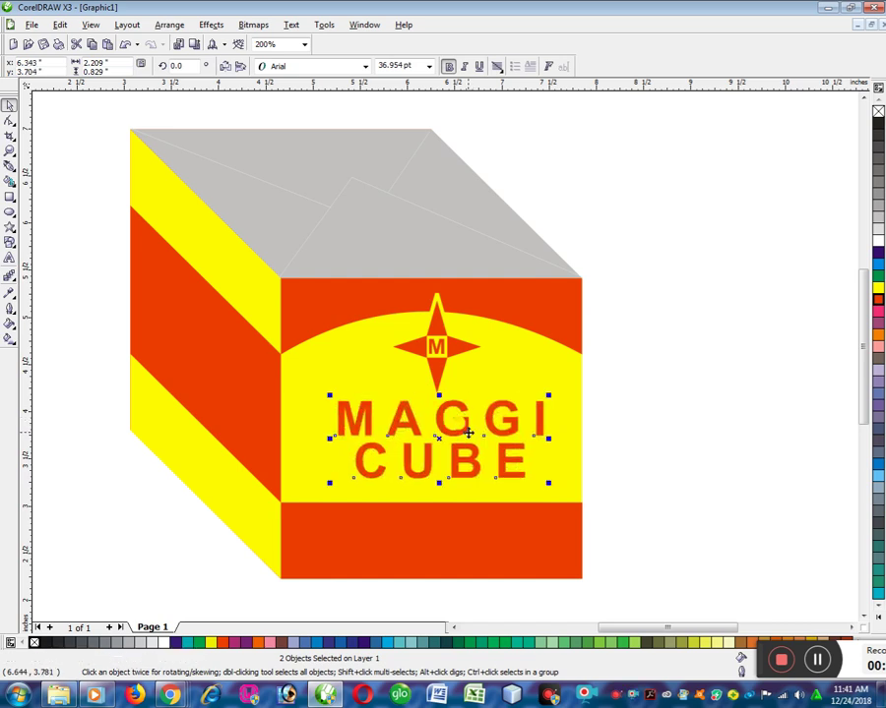
click(650, 356)
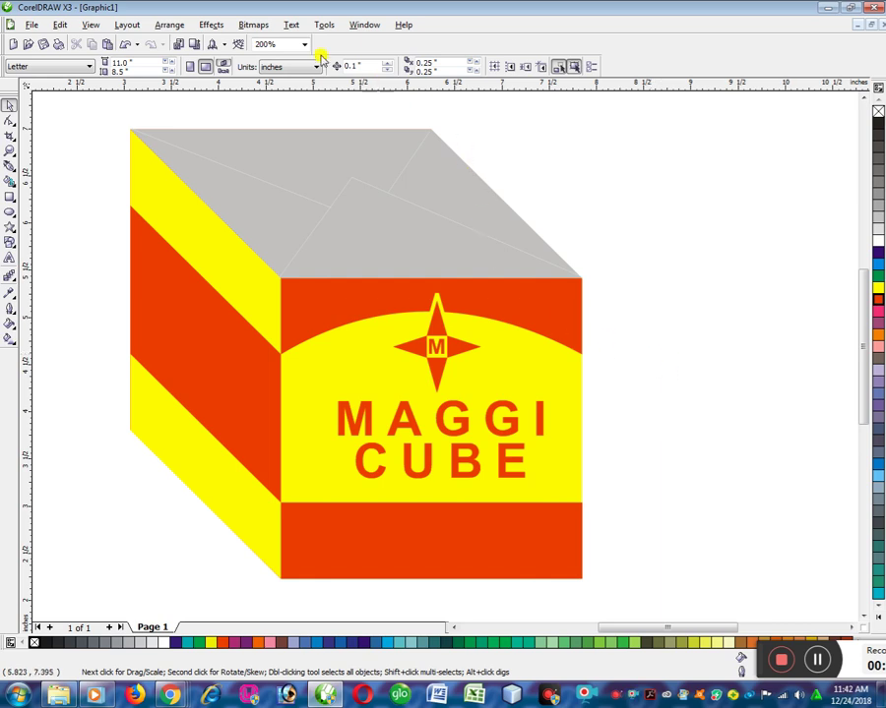
click(293, 26)
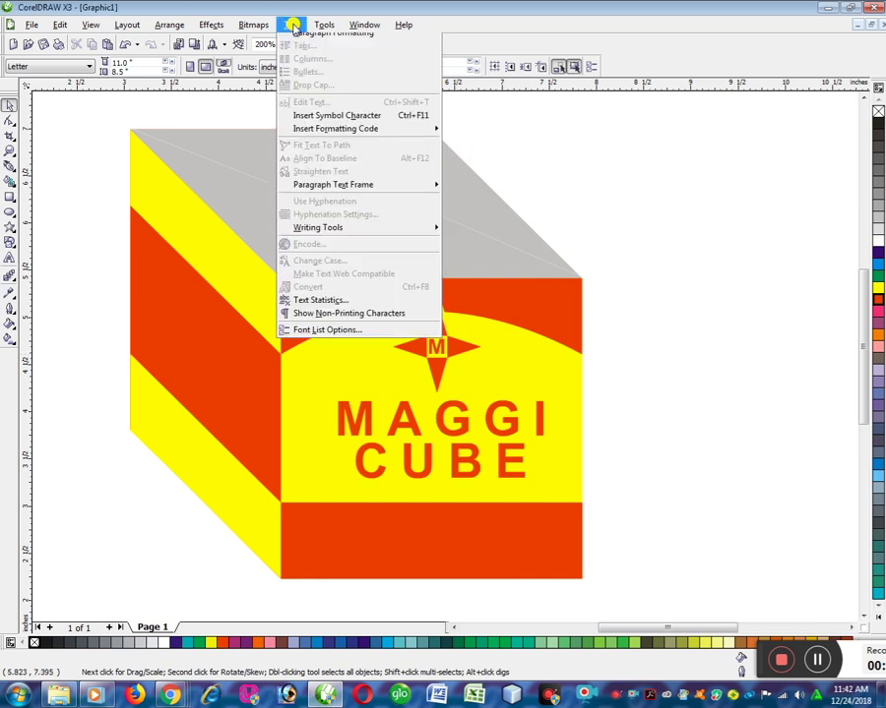
click(370, 137)
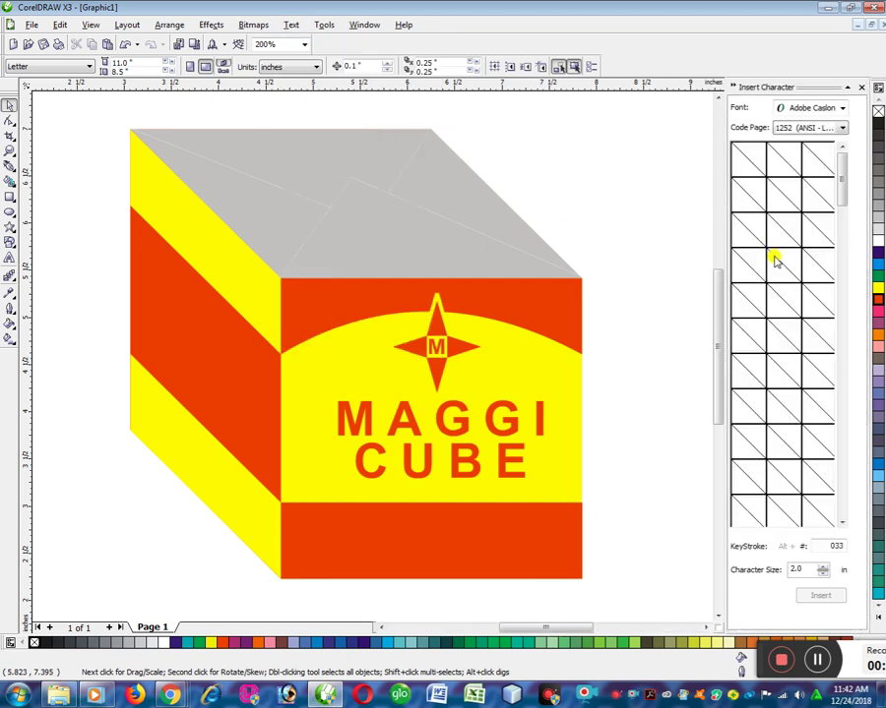
click(861, 88)
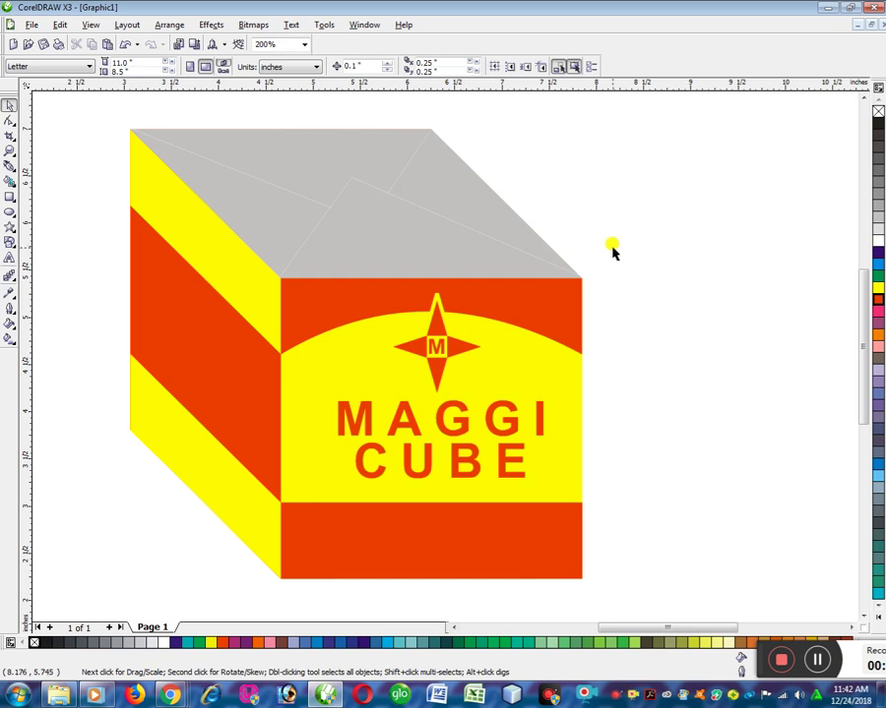
Bring up the symbol character inserter and set its font to Times New Roman.
key(ctrl+F11)
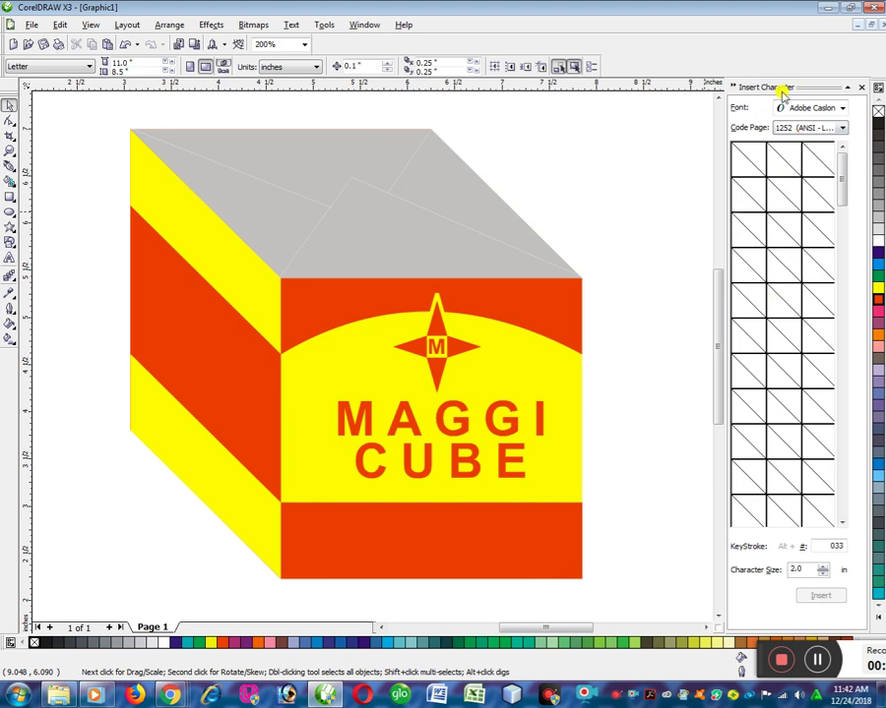
click(821, 108)
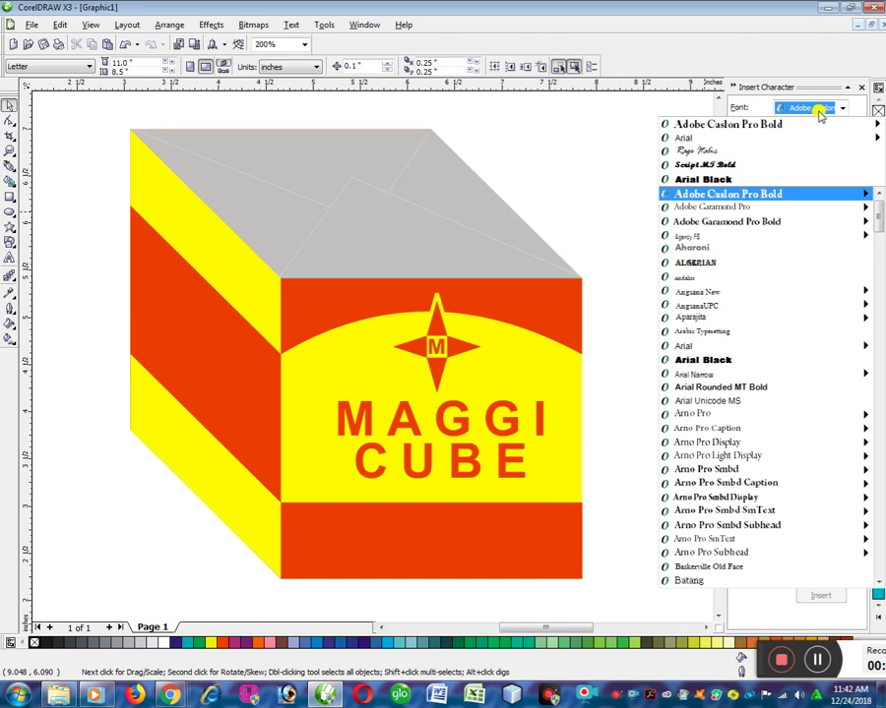
text(times)
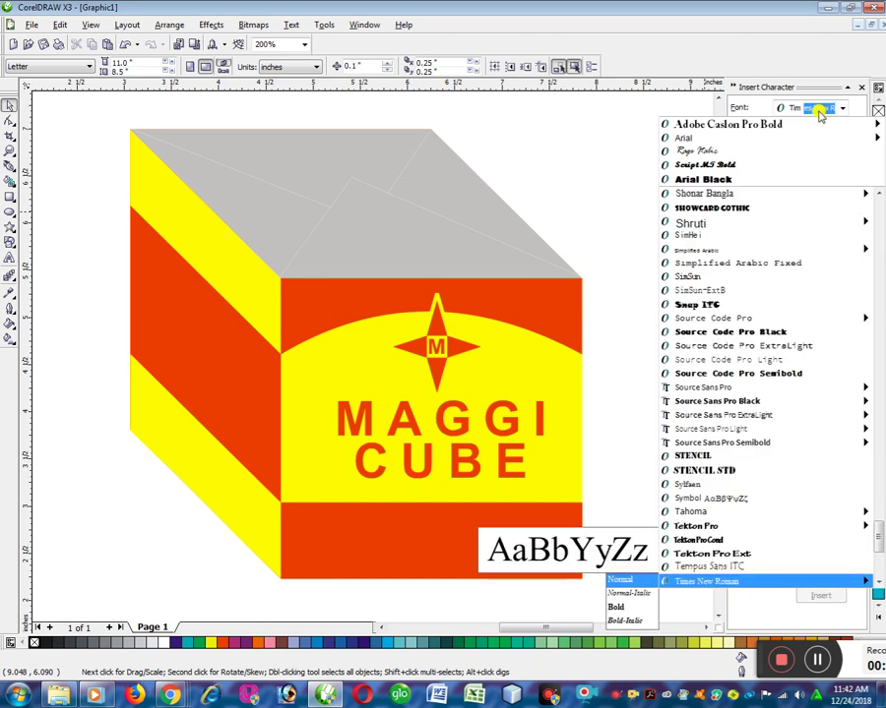
key(Return)
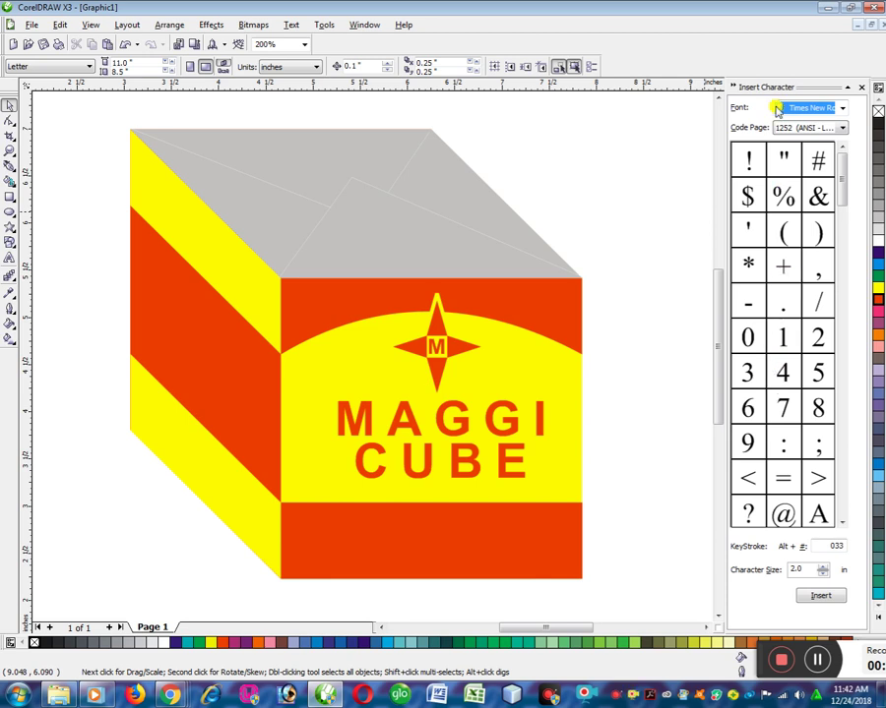
Look through the Times New Roman special characters and choose the registered trademark symbol ®.
scroll(841, 524, down, 1)
click(842, 521)
click(842, 521)
click(842, 521)
drag(841, 231, 838, 372)
click(750, 442)
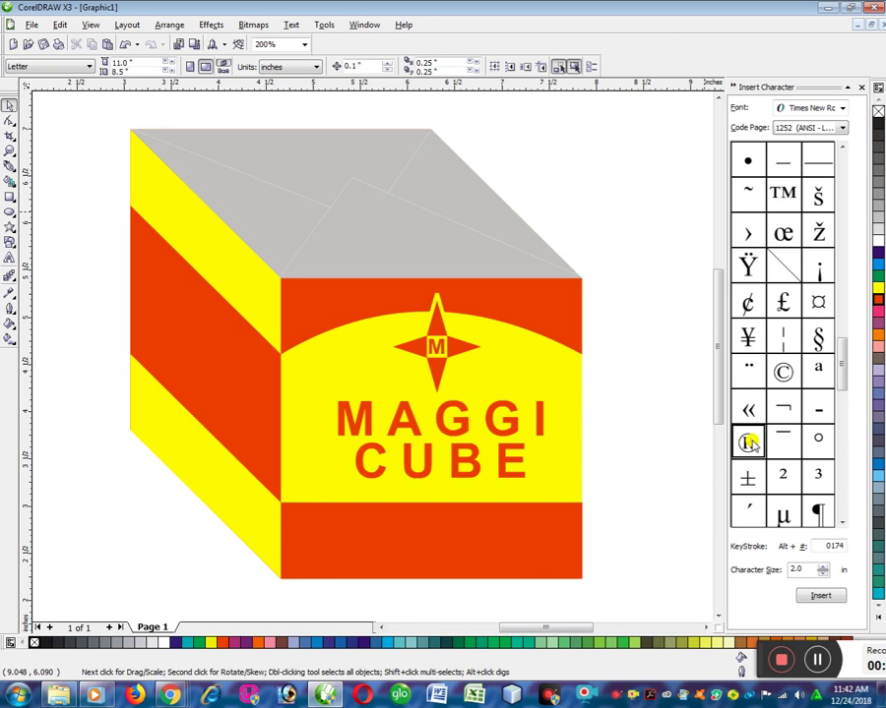
click(787, 196)
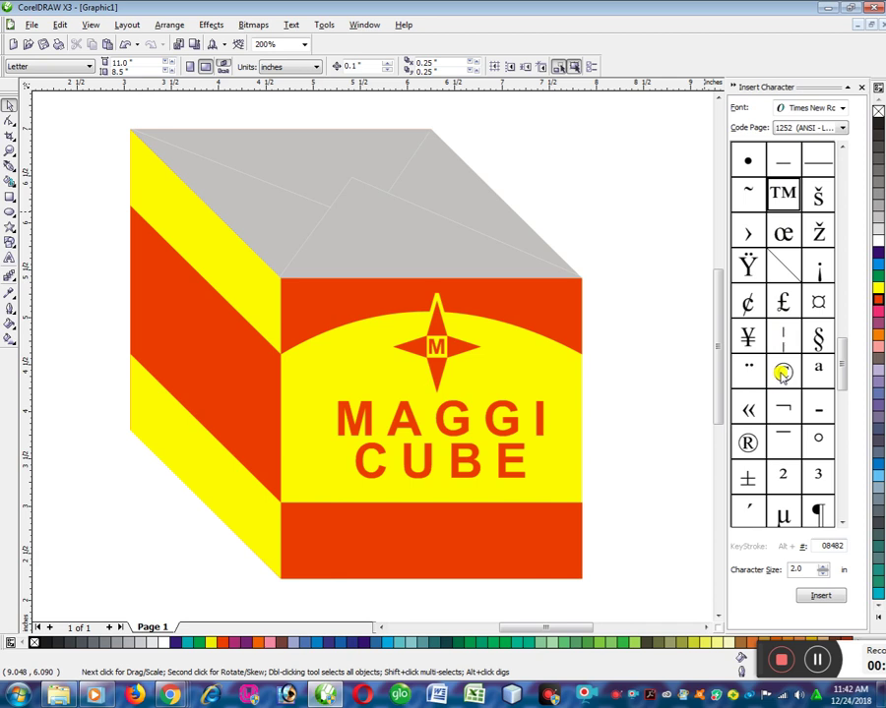
click(784, 373)
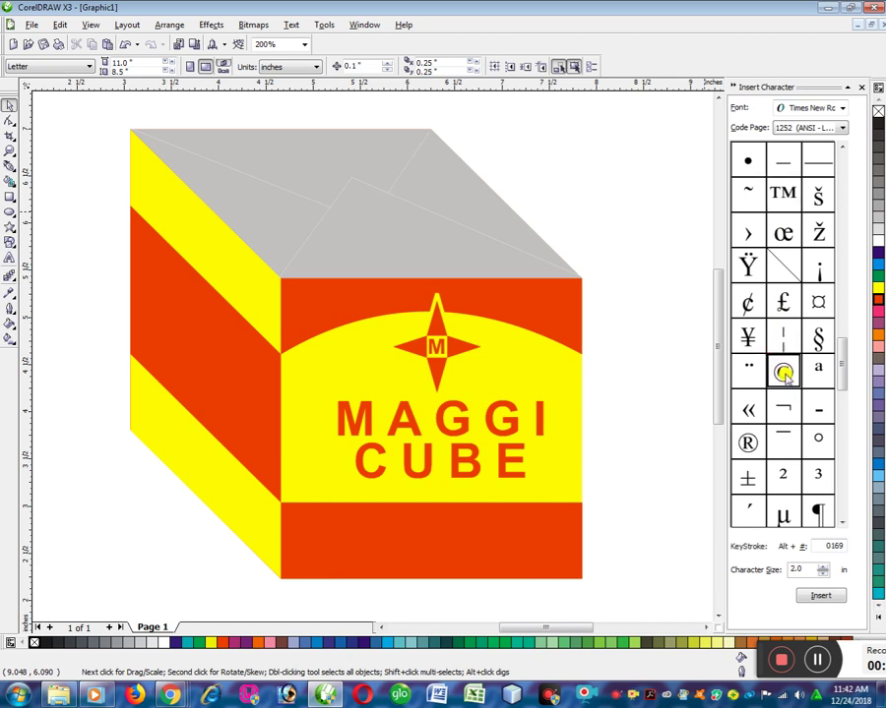
click(747, 442)
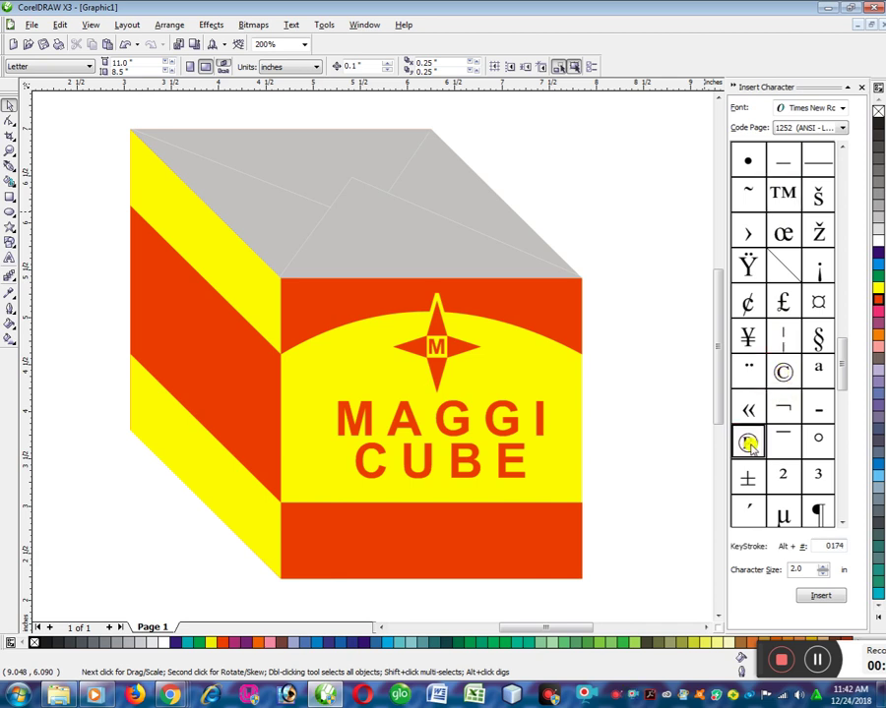
Place ® on the carton's front, shrink it to about 0.12 inches beside the upper end of CUBE, and colour it red.
drag(745, 442, 557, 440)
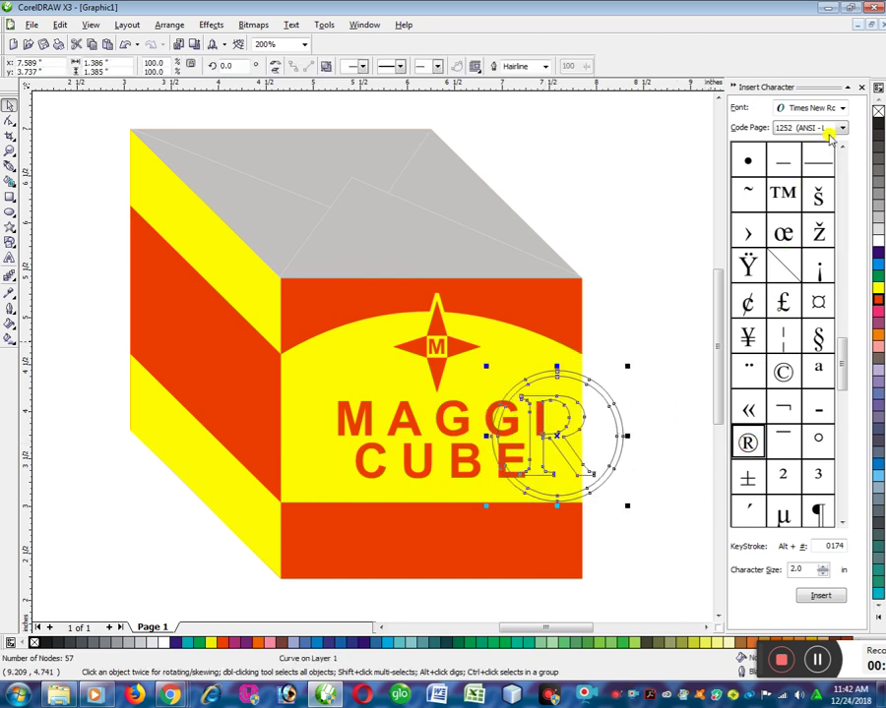
click(861, 88)
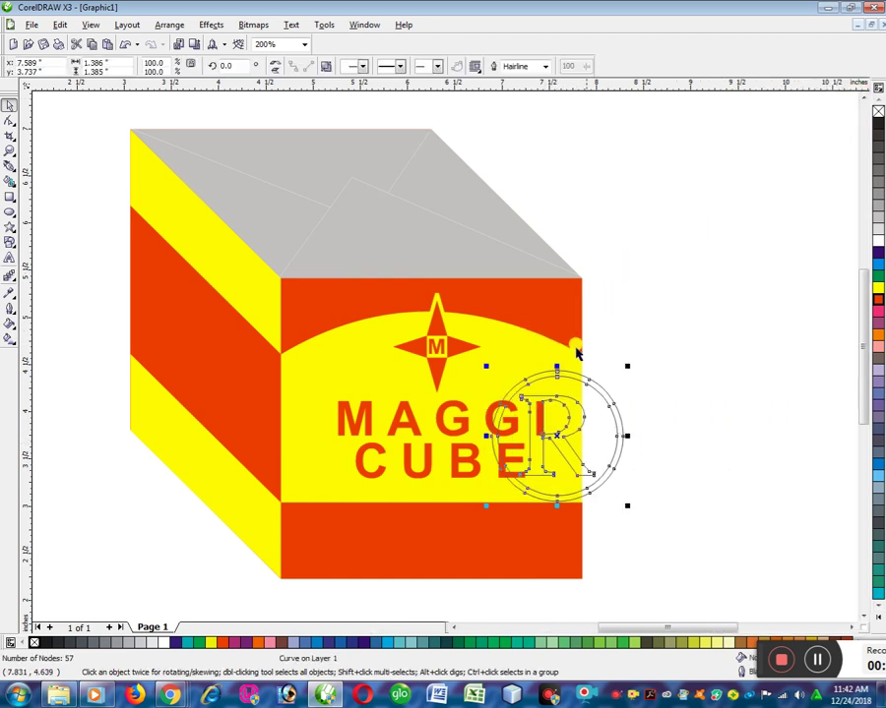
drag(627, 504, 531, 447)
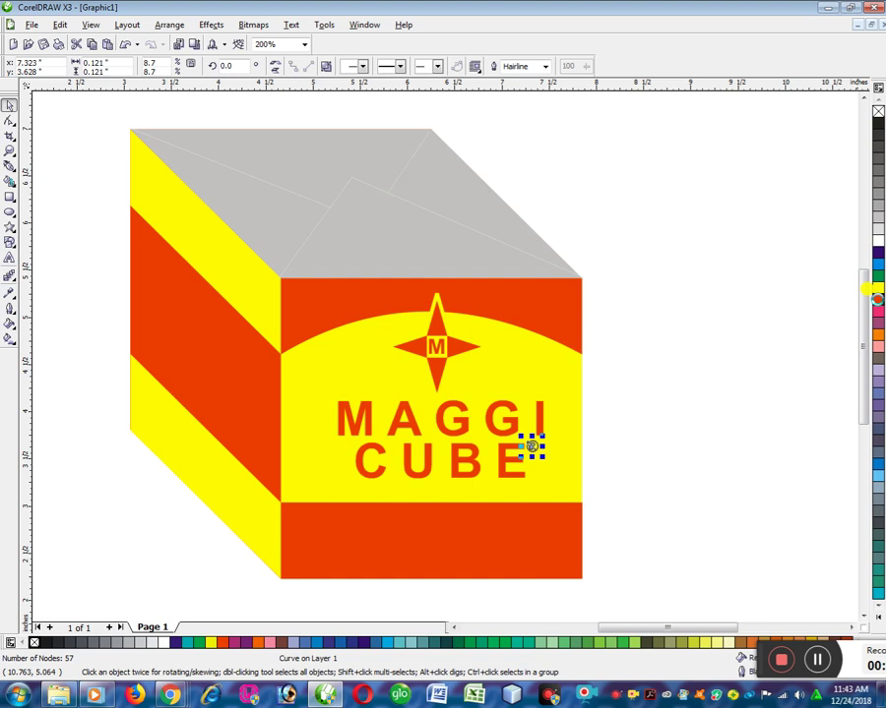
click(769, 360)
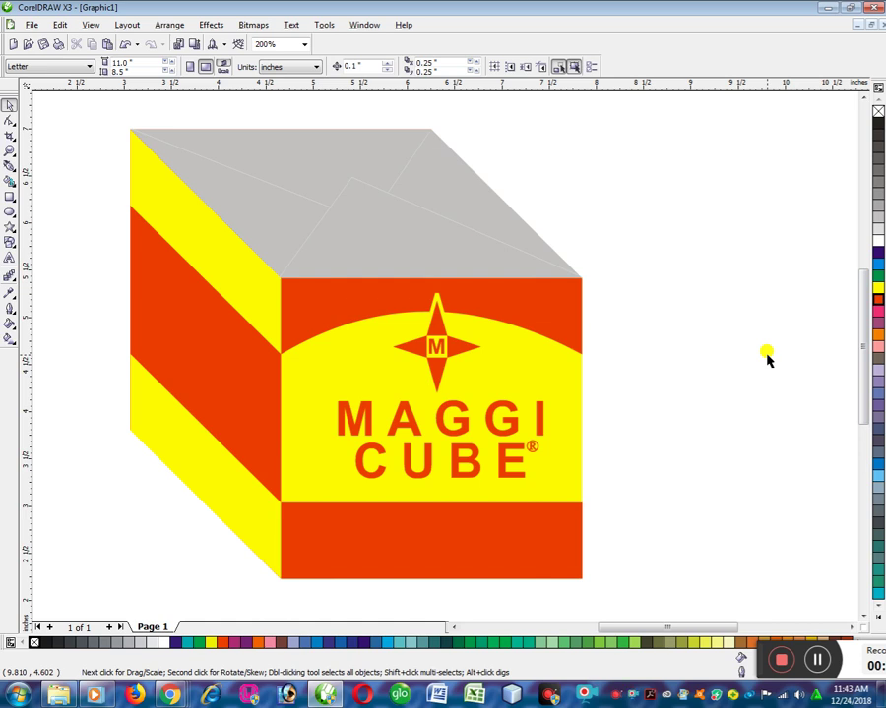
Add MAGGI as bold 24 pt Arial artistic text over the left edge of the carton's side face.
click(8, 256)
click(90, 295)
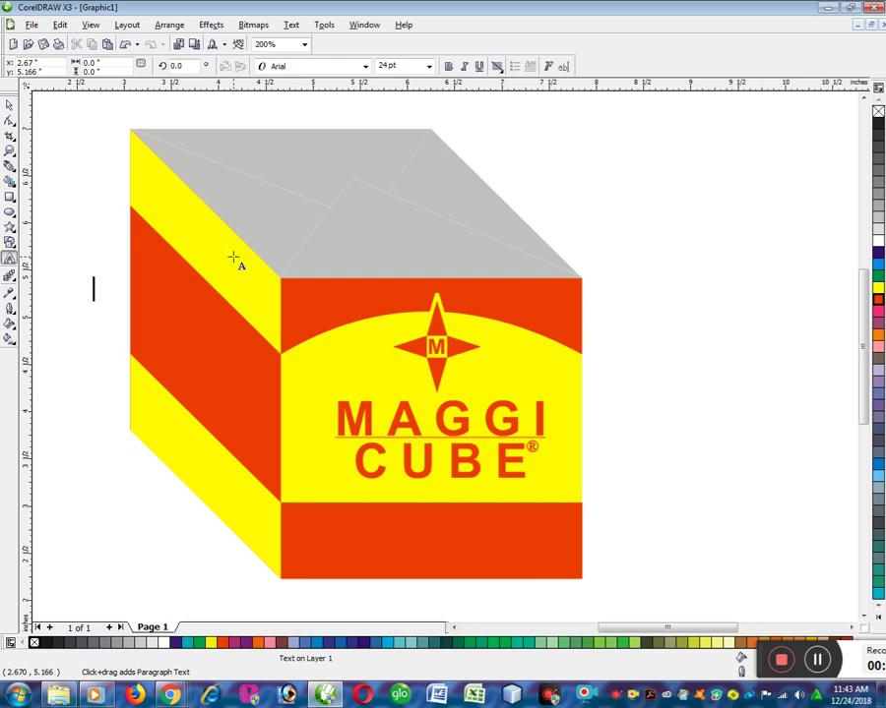
text(magg)
key(BackSpace)
key(BackSpace)
key(BackSpace)
key(BackSpace)
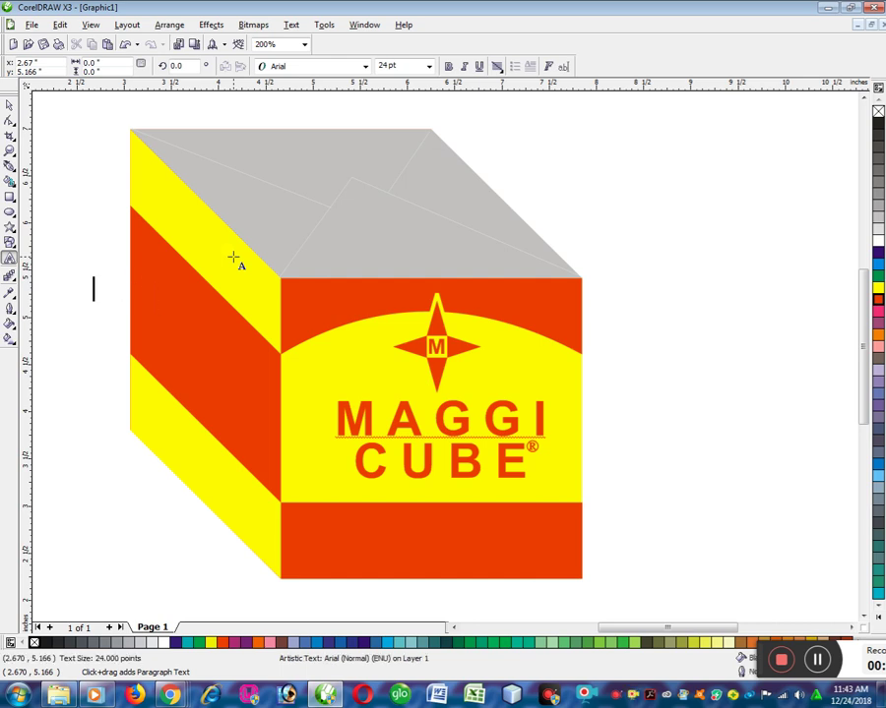
text(MAGGI)
key(ctrl+space)
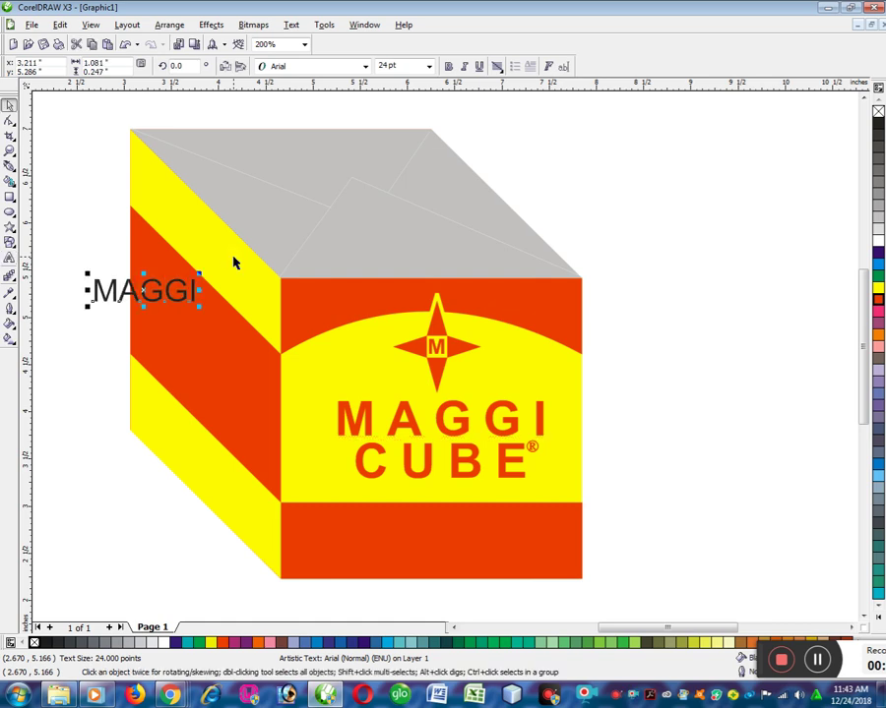
click(448, 66)
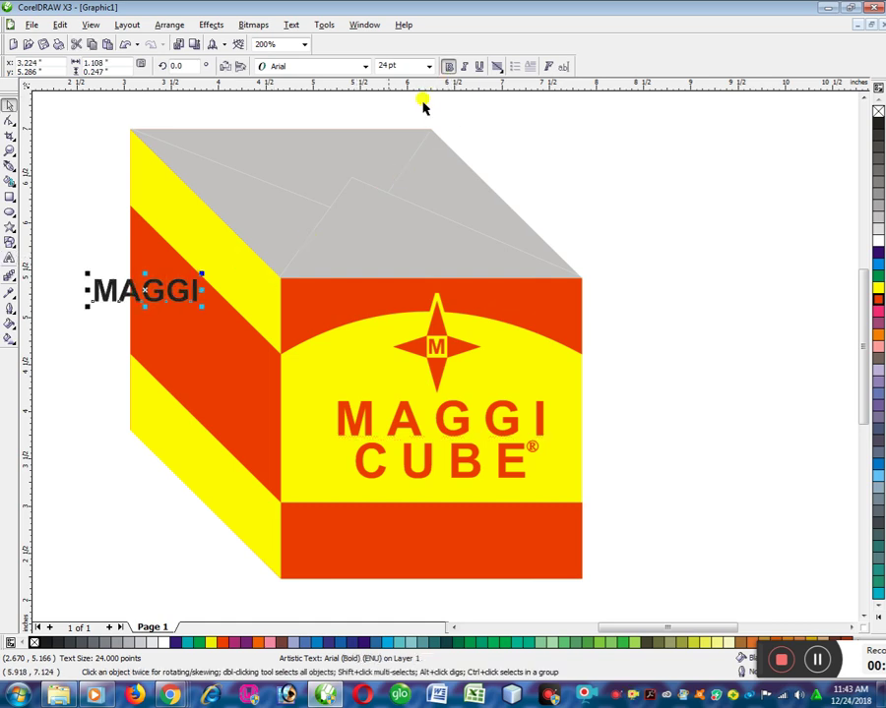
Resize the side MAGGI text to about 1.32 by 0.39 inches and position it within the side face's width.
drag(202, 306, 233, 316)
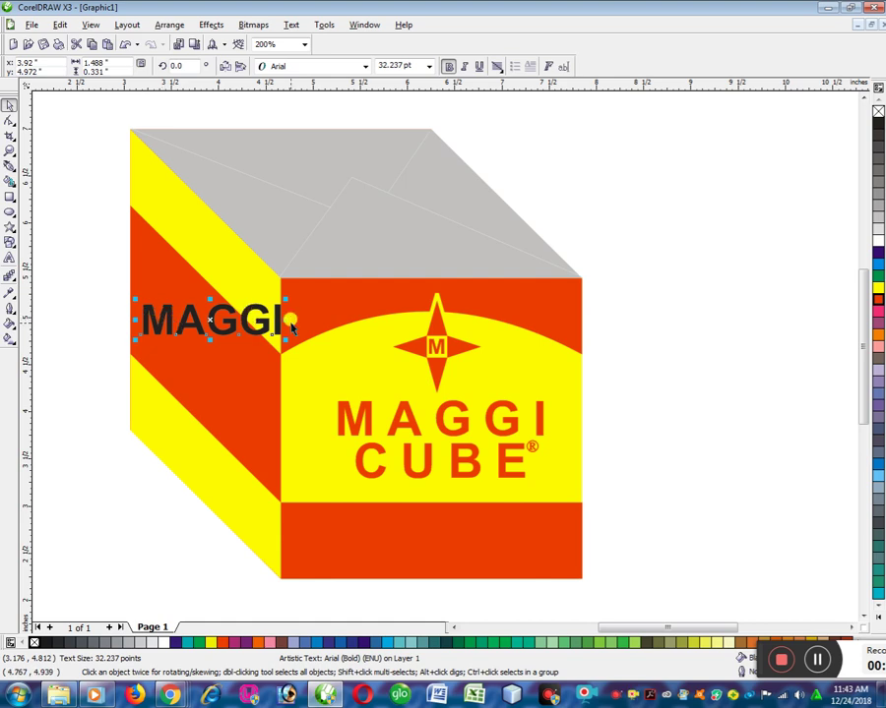
drag(284, 318, 187, 282)
drag(256, 313, 269, 314)
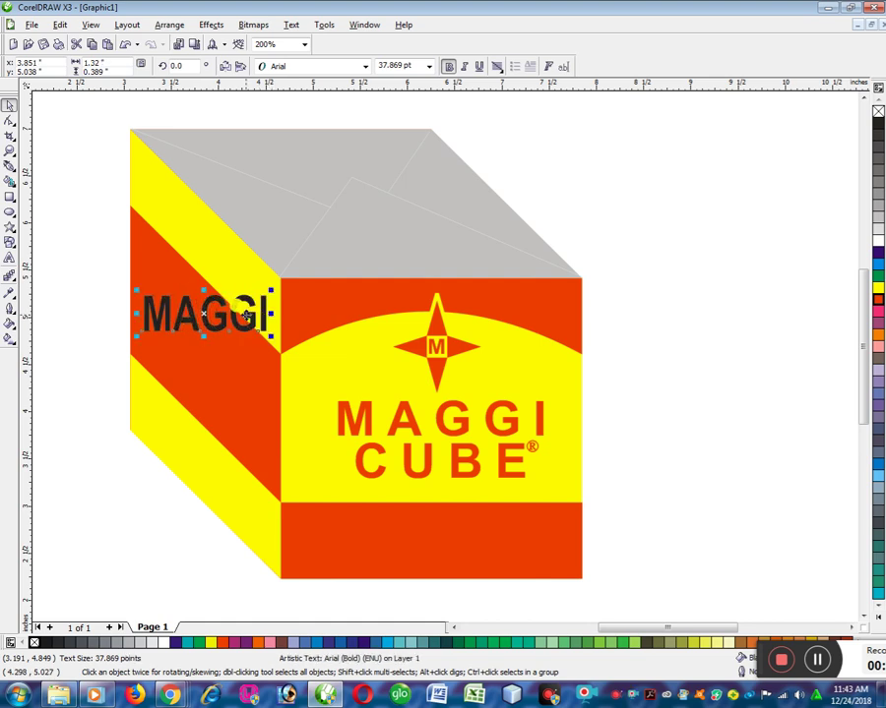
Skew the side MAGGI text to follow the slope of the red band, about 315 degrees, and fit it inside the band.
click(250, 317)
drag(272, 336, 279, 454)
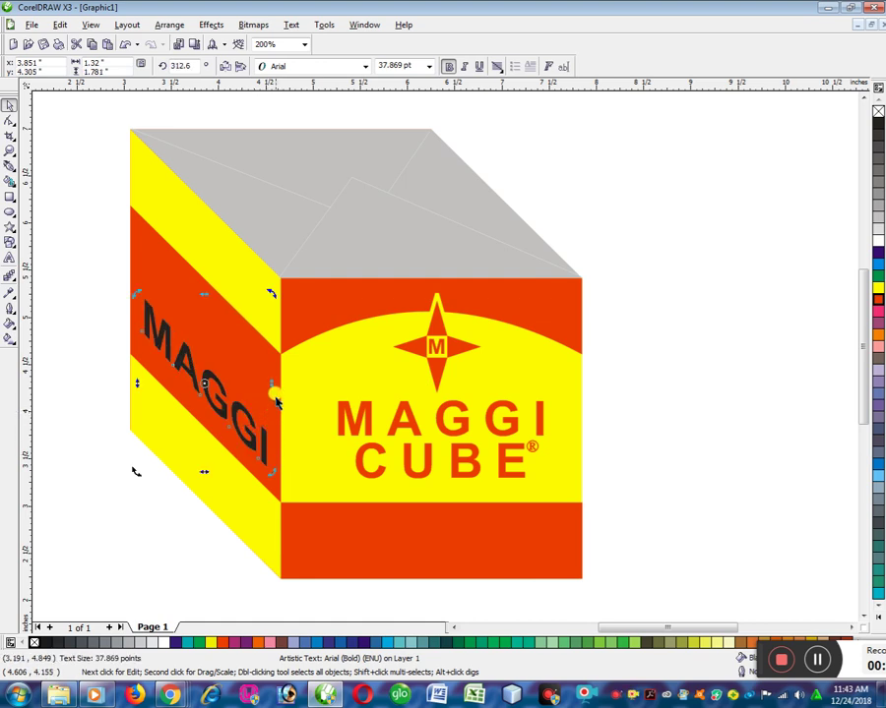
drag(261, 376, 218, 387)
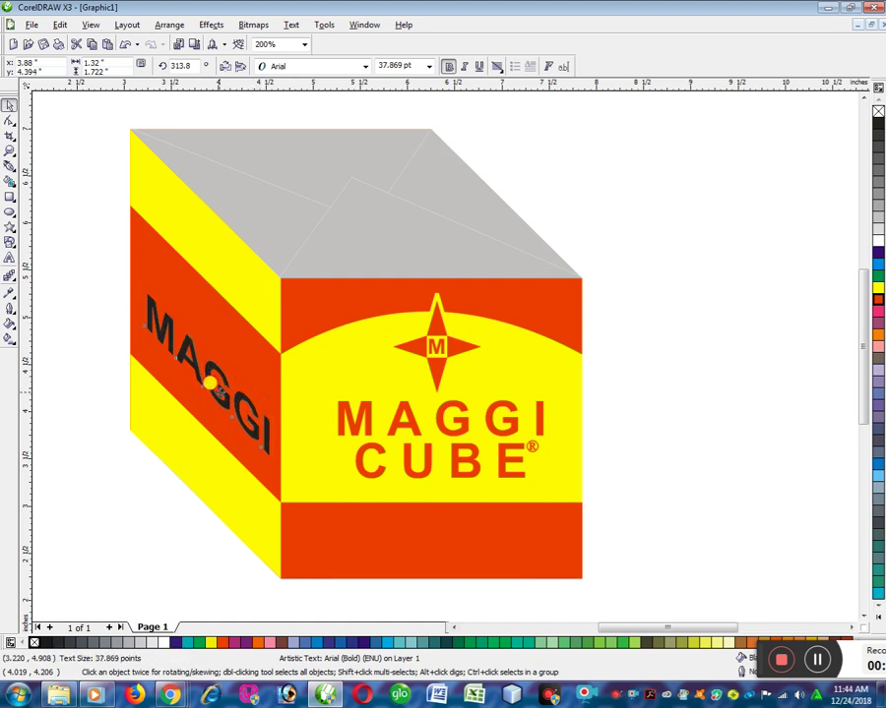
click(209, 380)
drag(273, 373, 214, 370)
click(214, 369)
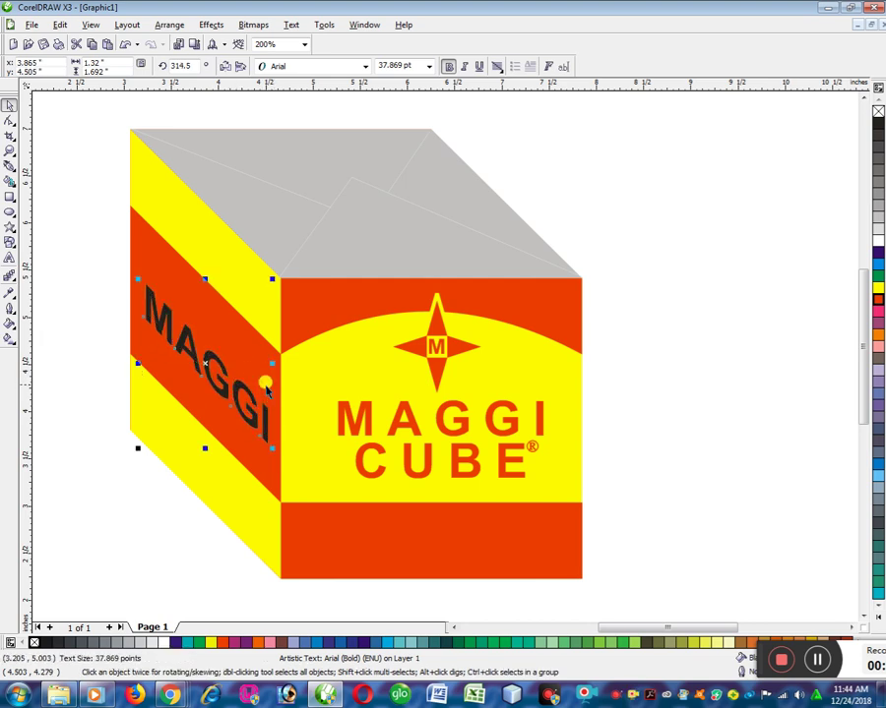
click(236, 379)
mouse_move(266, 360)
mouse_down()
mouse_move(263, 351)
mouse_move(280, 364)
mouse_move(262, 350)
mouse_up()
click(250, 412)
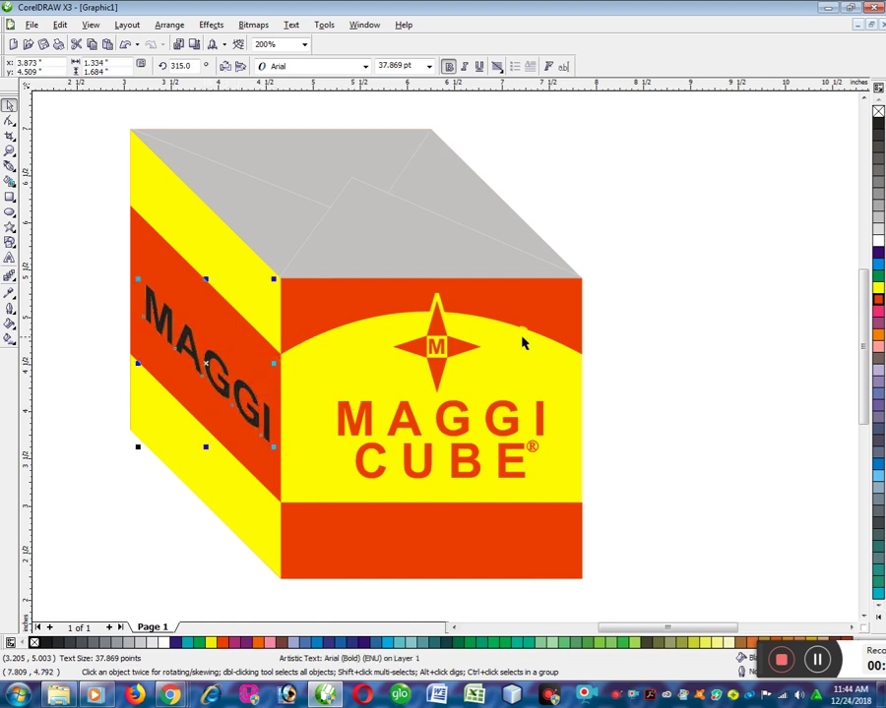
Colour the side MAGGI text yellow and shift it slightly down within the red band.
click(876, 288)
click(772, 310)
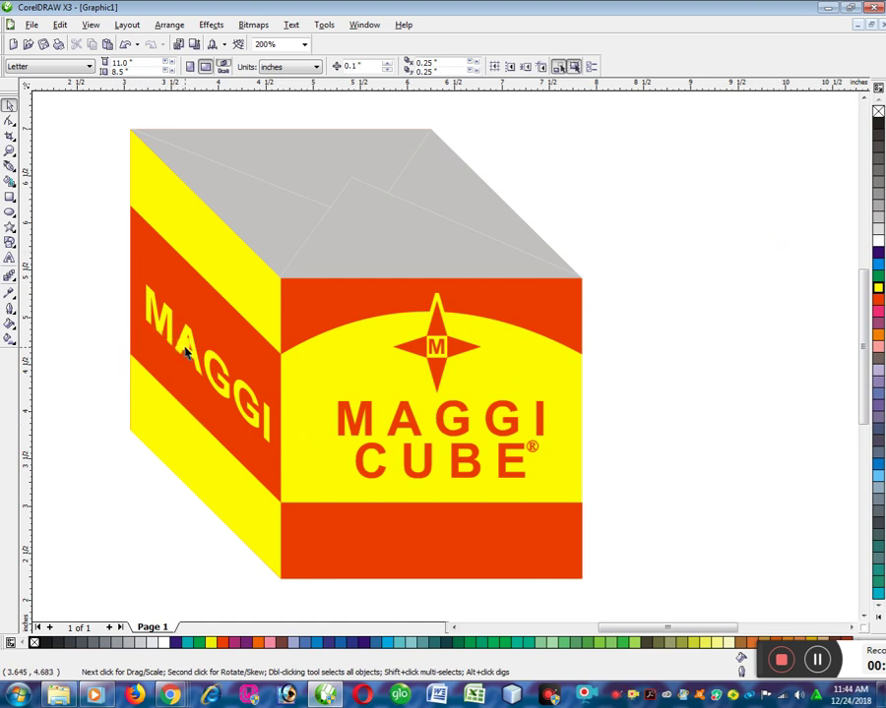
drag(182, 349, 181, 358)
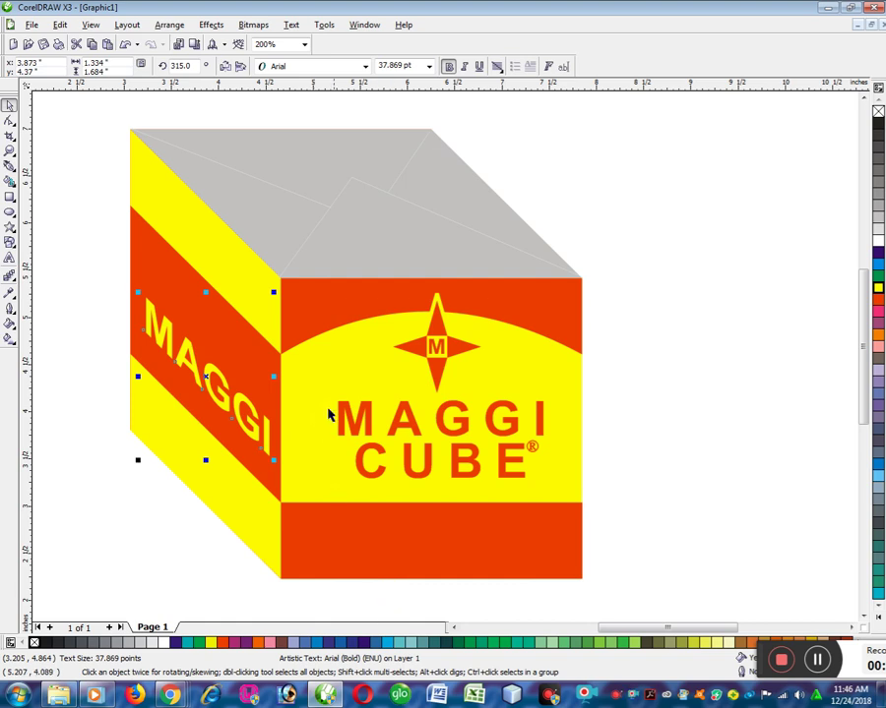
Select all the carton's objects on the page and group them.
scroll(330, 414, down, 2)
drag(356, 258, 561, 448)
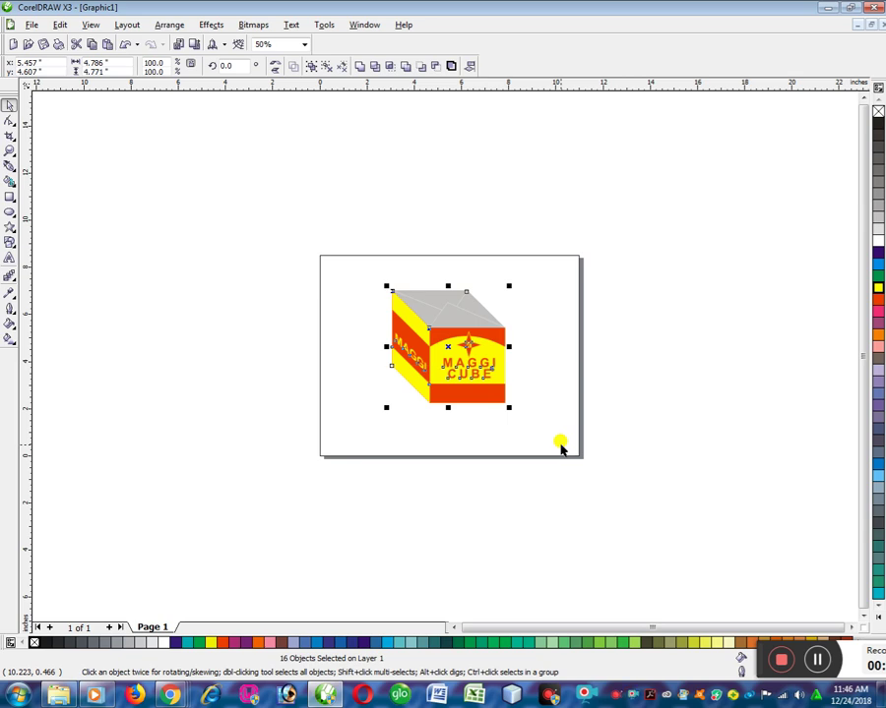
key(ctrl+g)
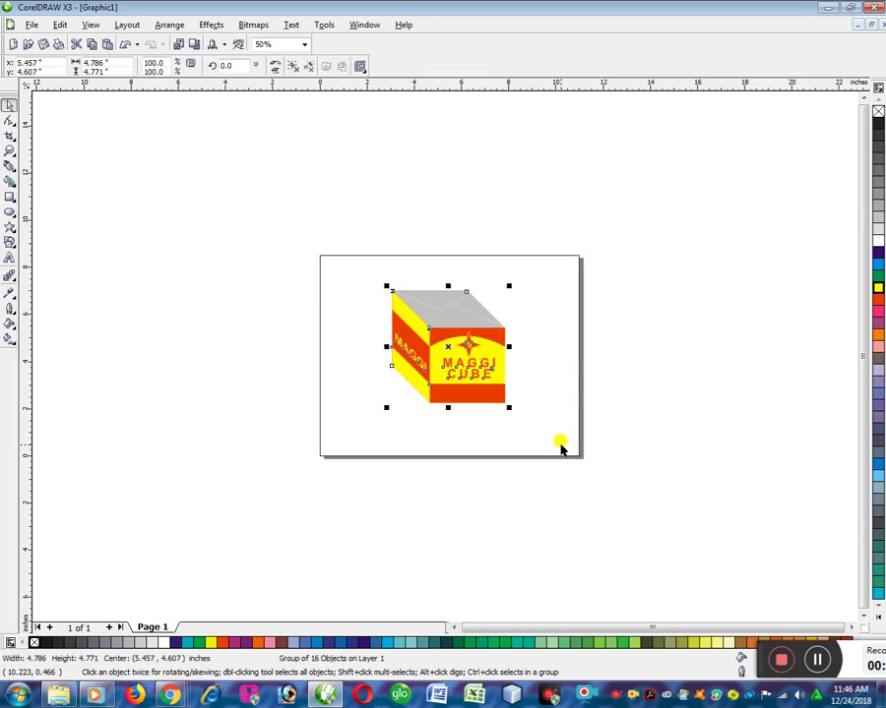
Scale the grouped carton down to about 2.67 by 2.66 inches and duplicate it into a pile of three cartons.
drag(509, 407, 452, 412)
click(464, 351)
drag(464, 352, 448, 356)
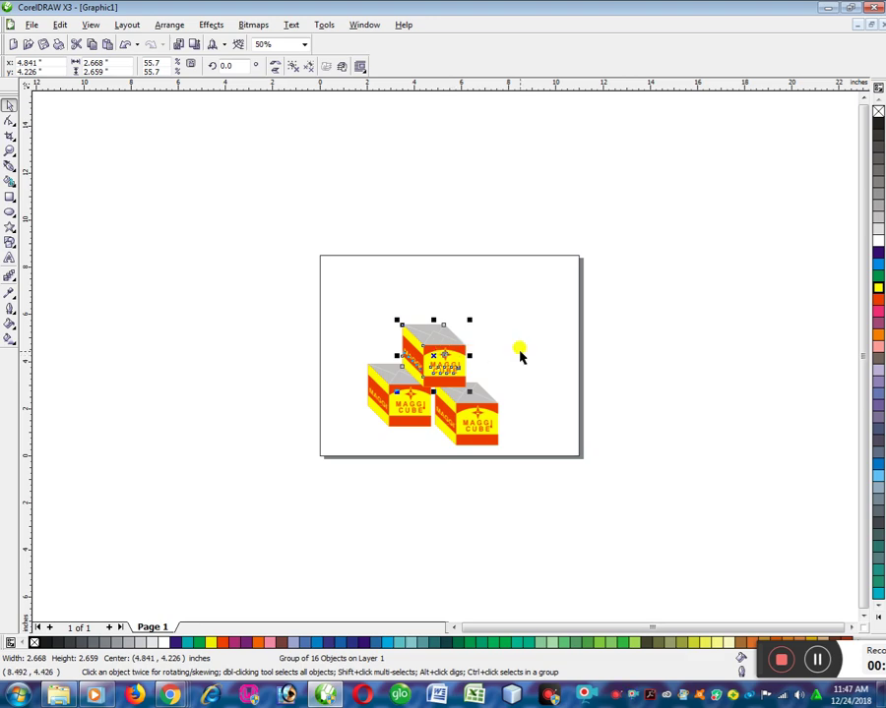
Move the three cartons up the page and rest the top carton across the two lower ones, centred at about 5.075, 5.428 inches.
scroll(446, 394, up, 2)
drag(422, 421, 243, 169)
drag(418, 292, 421, 218)
click(452, 394)
drag(467, 362, 449, 307)
click(436, 228)
mouse_move(436, 229)
mouse_down()
mouse_move(442, 209)
mouse_move(443, 243)
mouse_up()
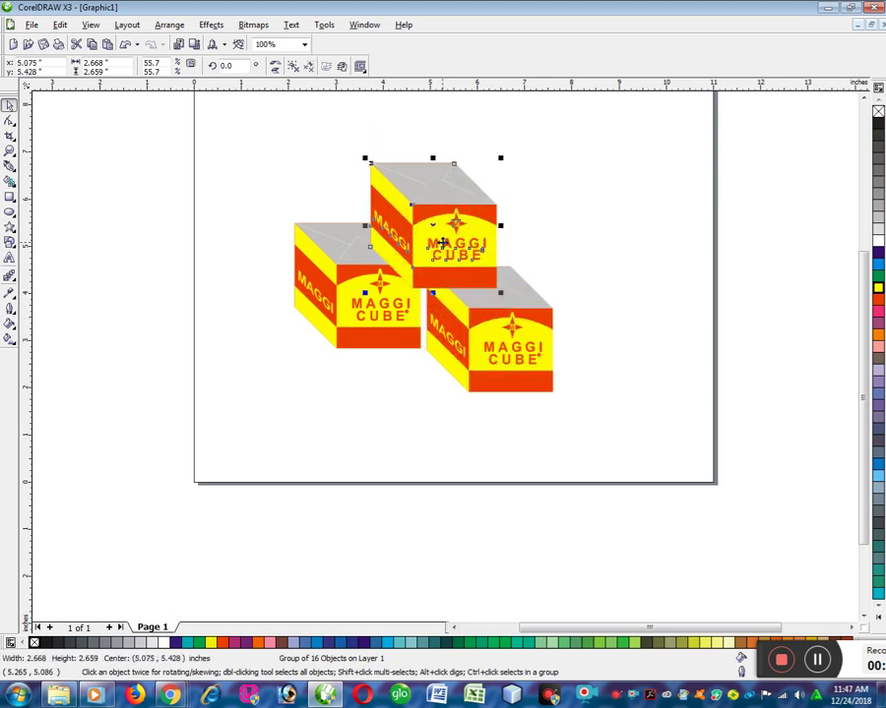
Shift the lower front carton slightly closer to the other two, centring it at about 6.219, 3.243 inches.
click(442, 243)
click(451, 404)
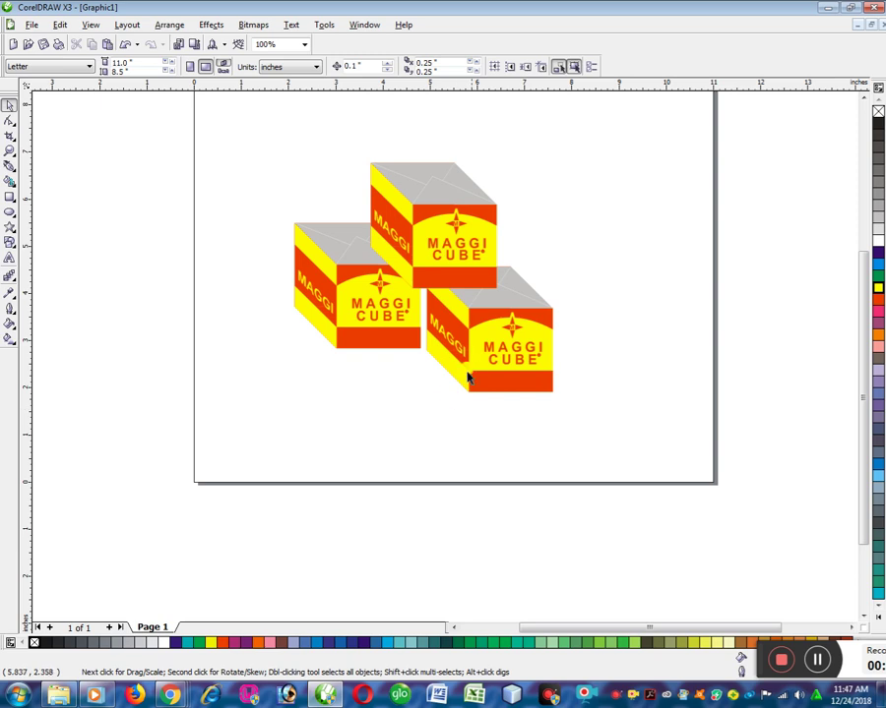
click(482, 361)
drag(482, 361, 479, 358)
scroll(447, 361, down, 1)
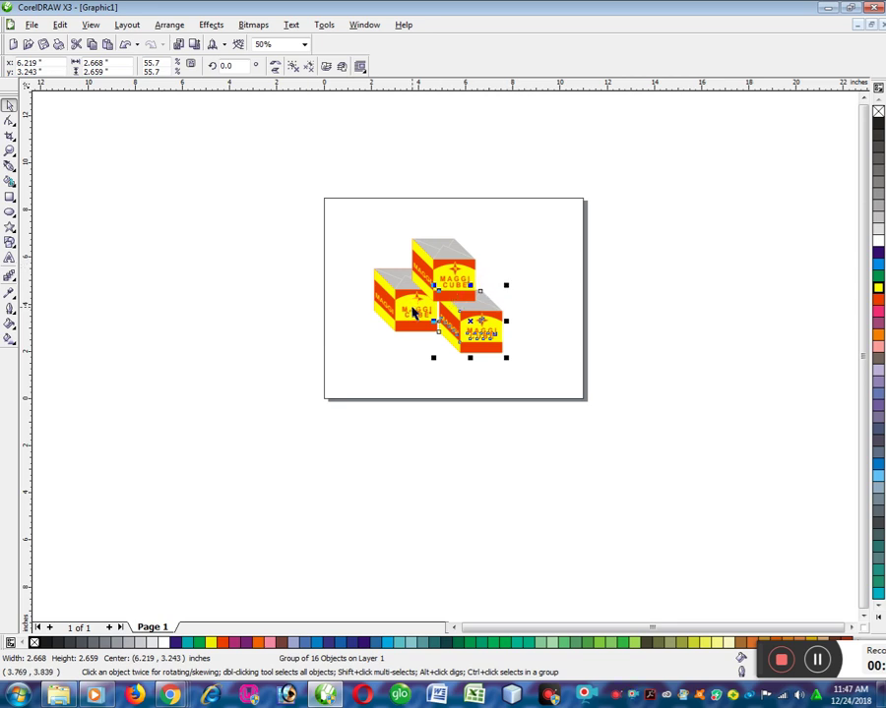
scroll(433, 310, up, 1)
scroll(467, 343, up, 1)
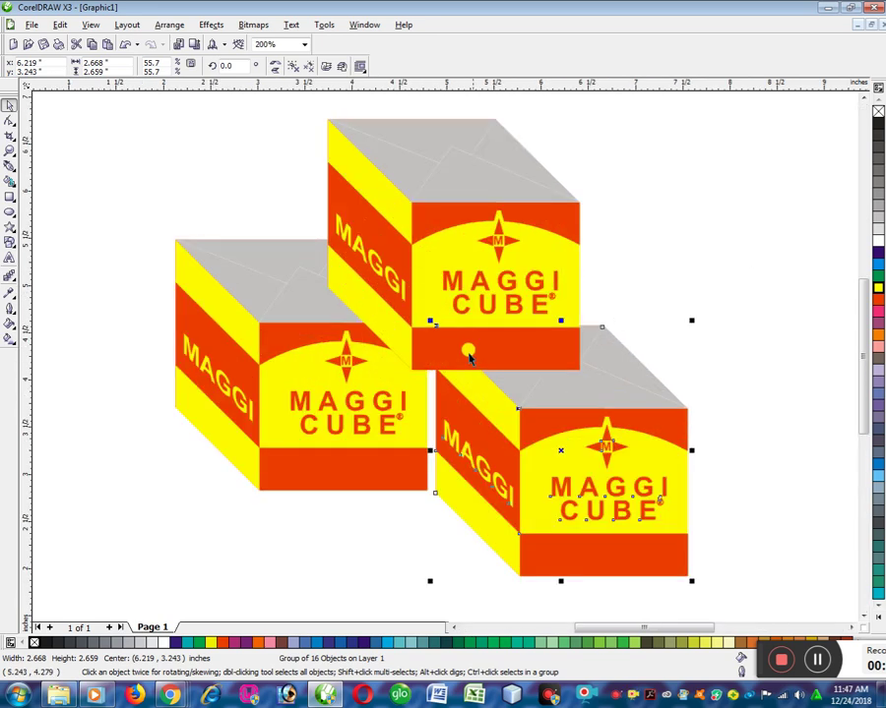
scroll(449, 361, down, 1)
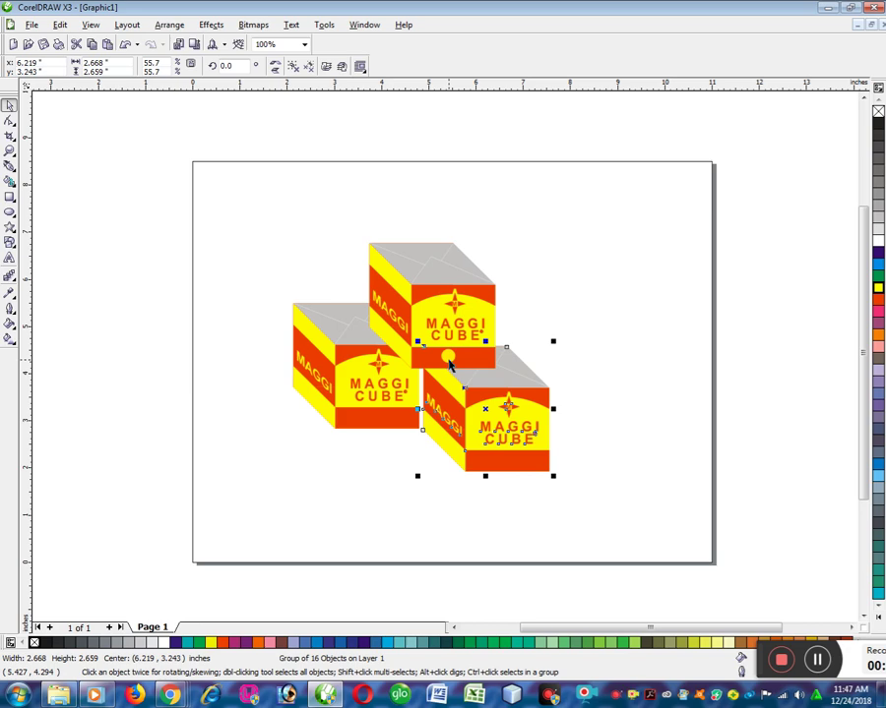
Save the drawing in My Documents as a CDR file named MAGGI CUBE.
key(ctrl+s)
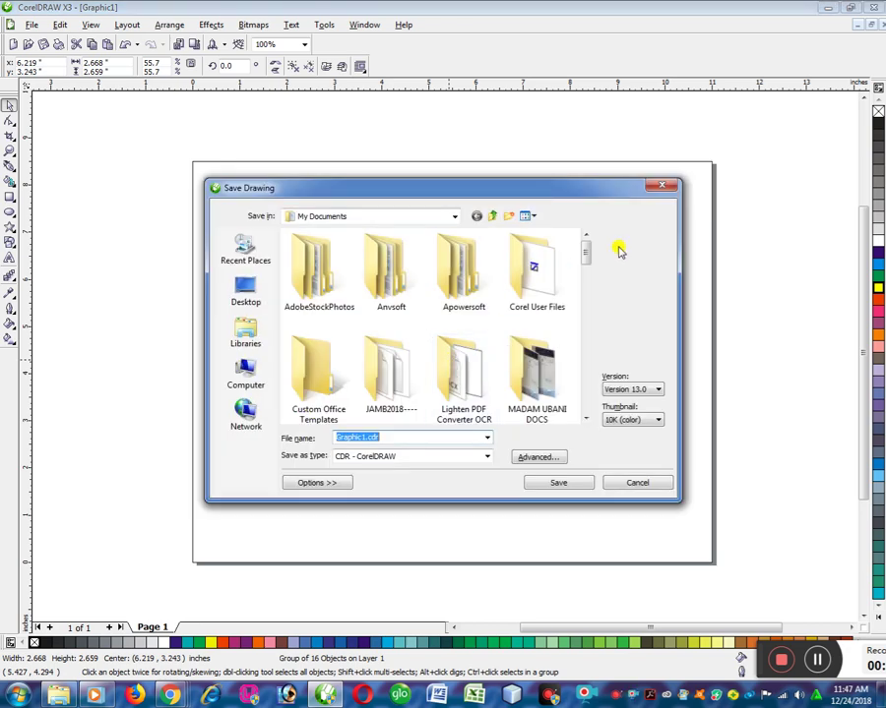
click(661, 185)
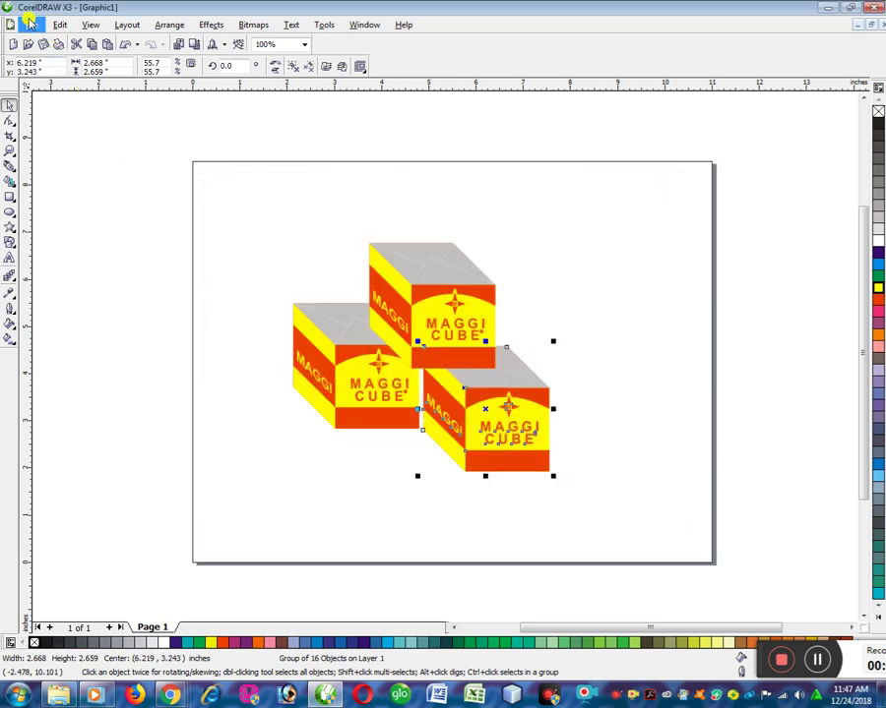
click(32, 25)
click(76, 120)
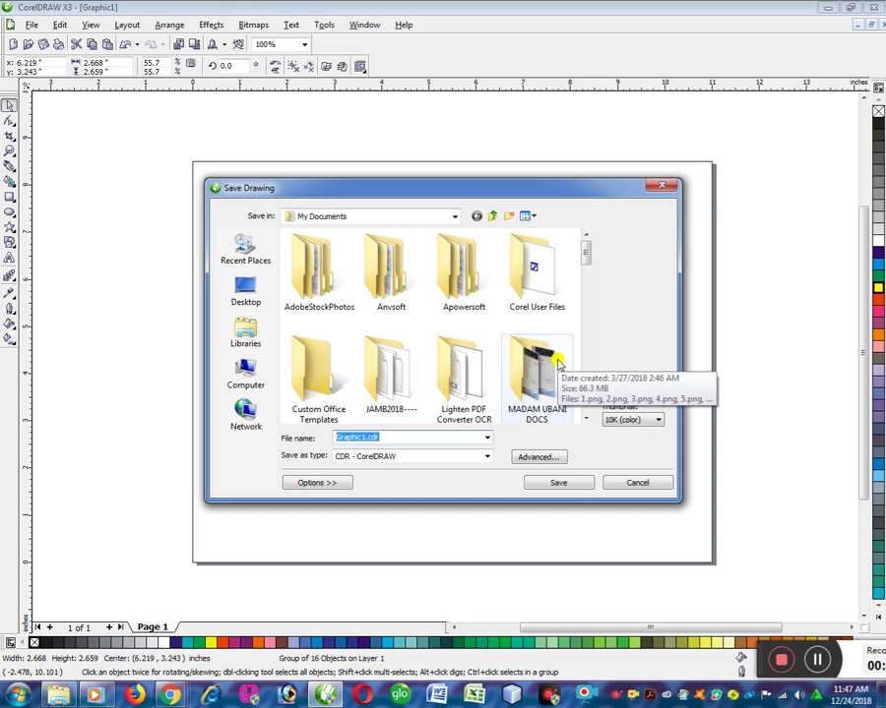
text(MA)
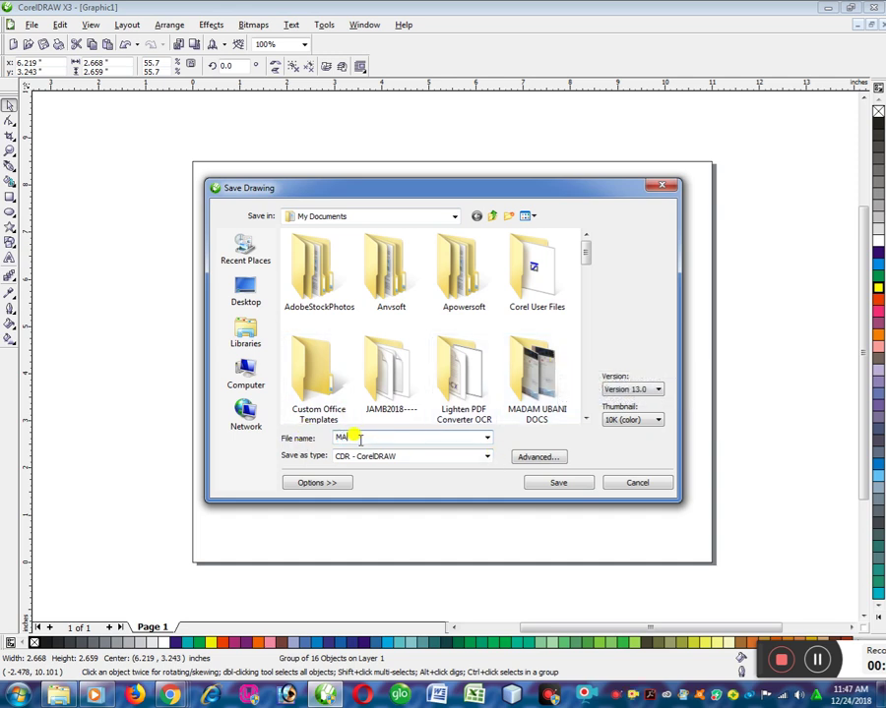
text(GGI CUBE)
click(551, 480)
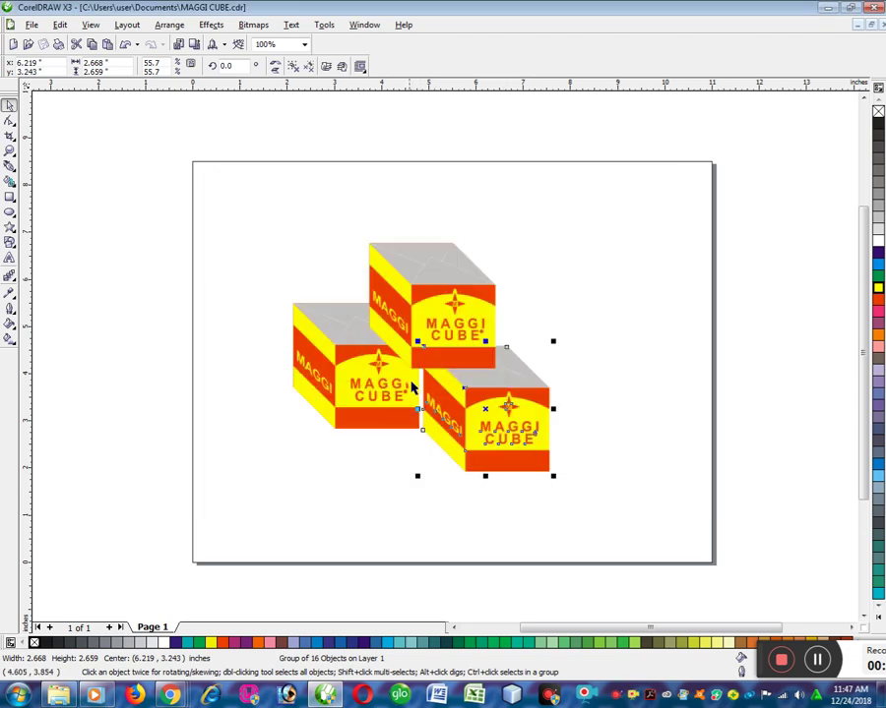
Move all three cartons together to a centre of about 5.193, 4.453 inches on the page and leave them selected.
drag(629, 538, 257, 211)
mouse_move(425, 310)
mouse_down()
mouse_move(460, 291)
mouse_move(442, 305)
mouse_up()
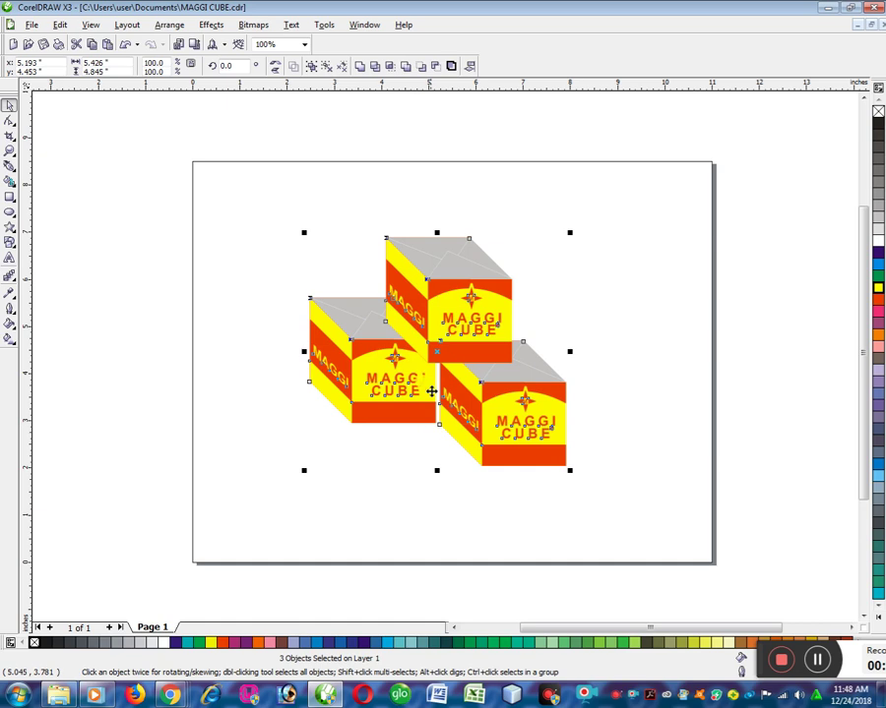
click(393, 504)
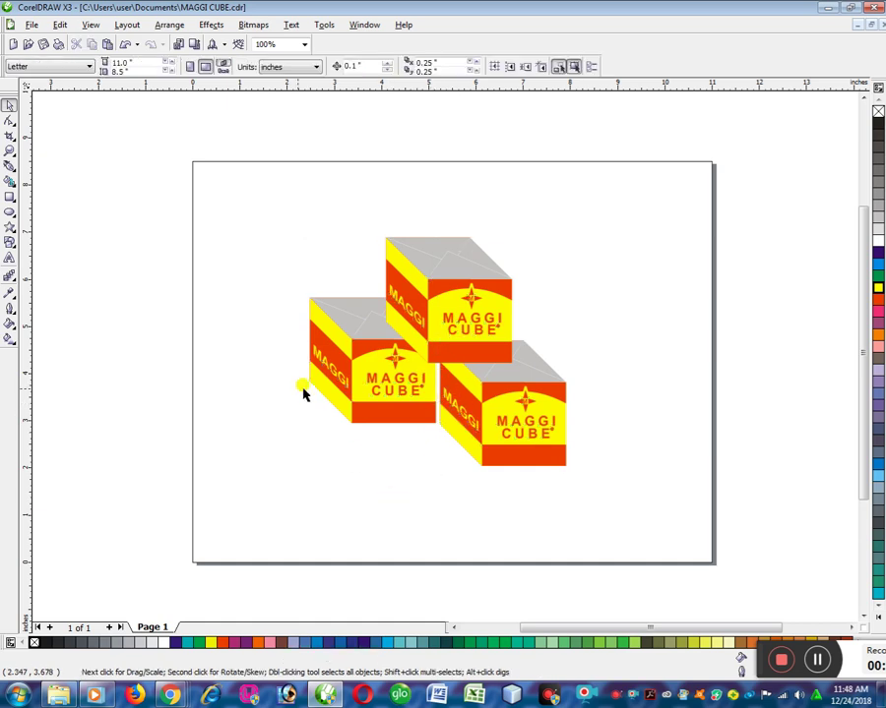
drag(248, 199, 630, 518)
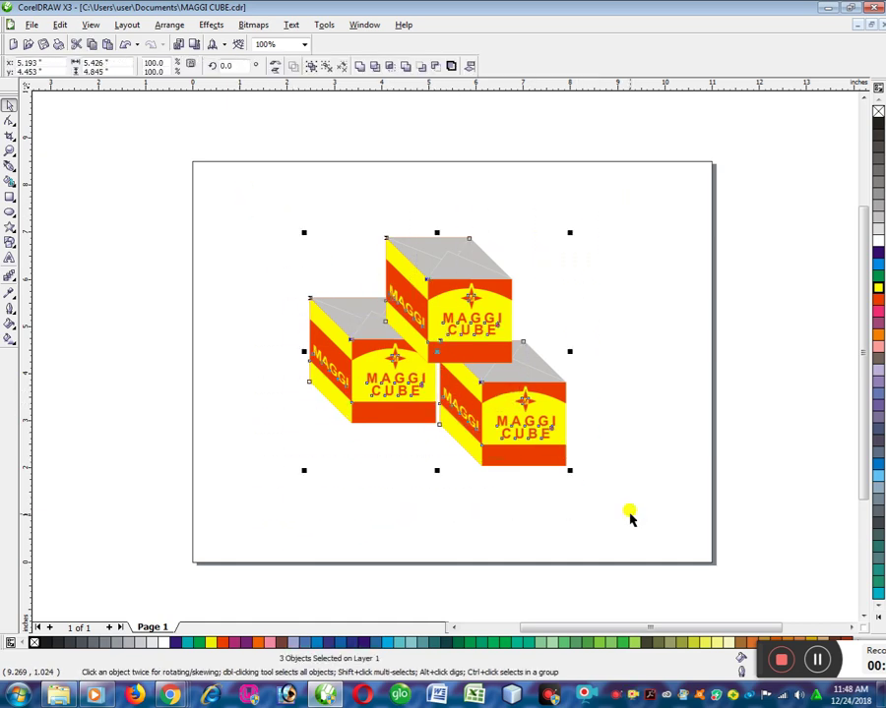
click(266, 224)
drag(233, 191, 642, 559)
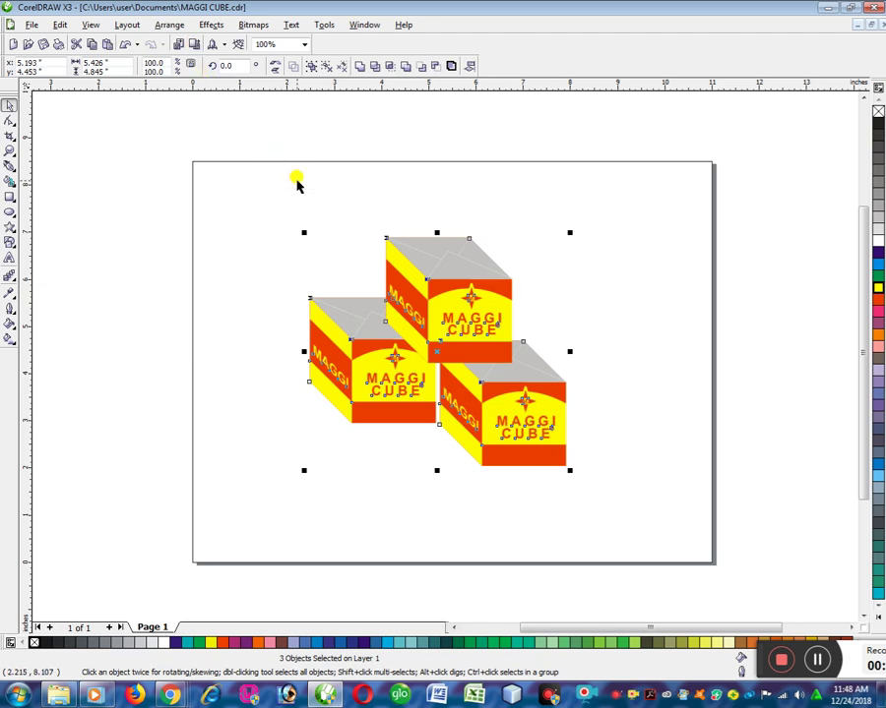
key(ctrl+e)
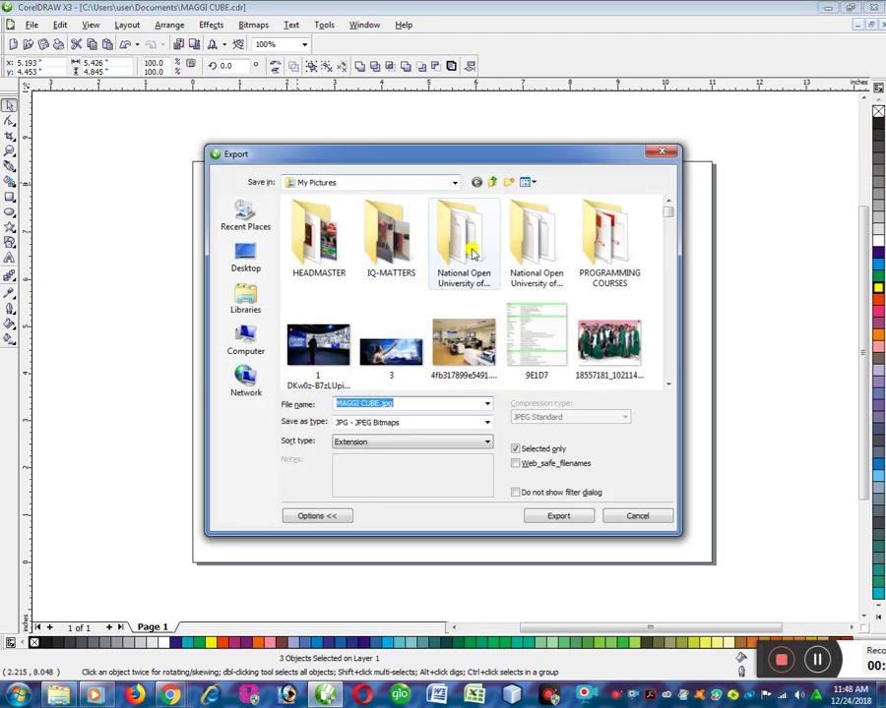
click(653, 146)
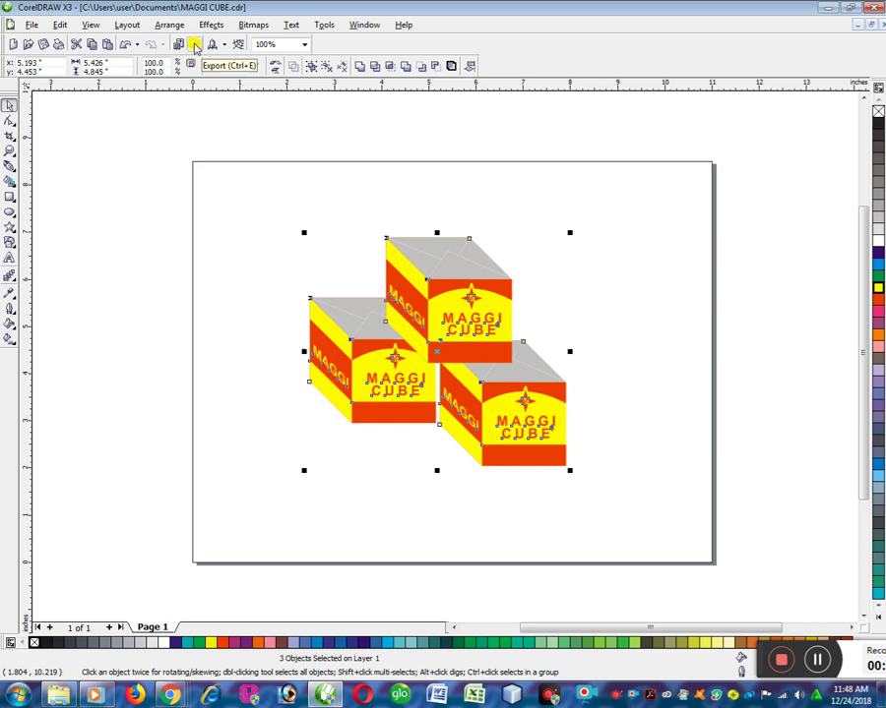
click(28, 24)
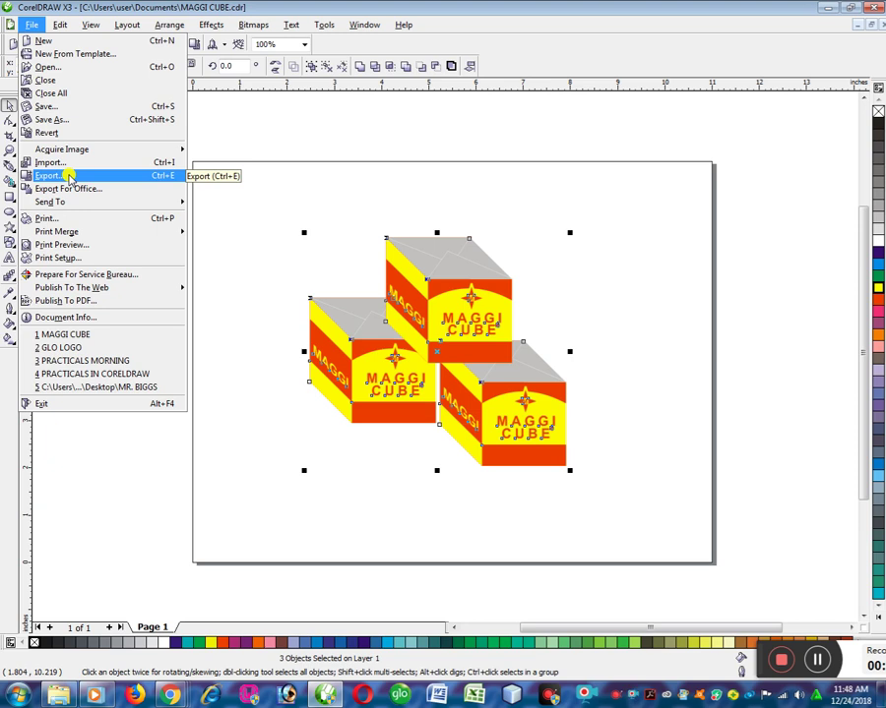
click(618, 356)
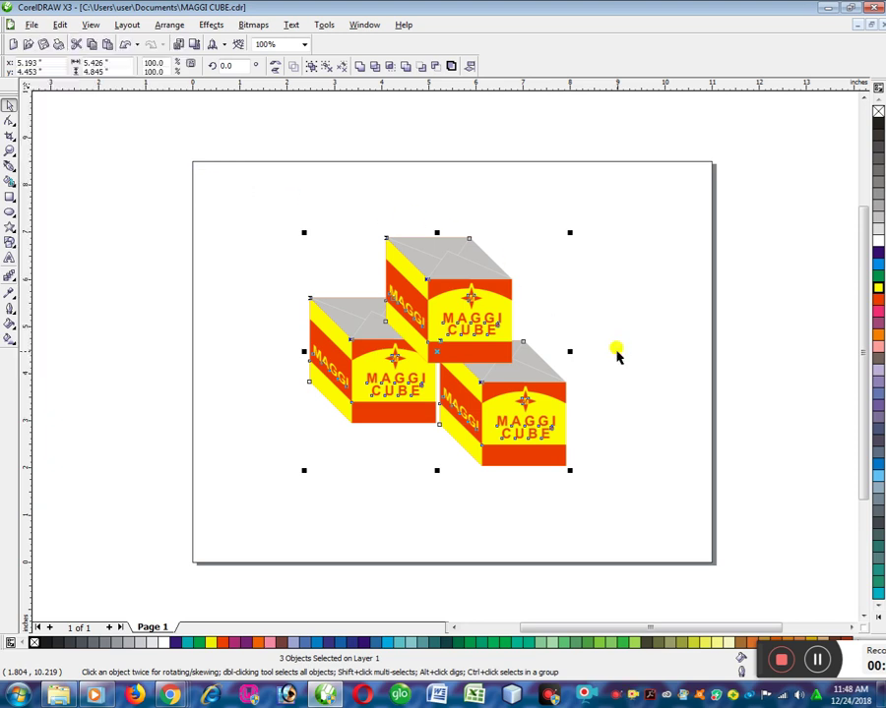
Export only the selected cartons to My Pictures as a JPG - JPEG Bitmaps file named MAGGI CUBE.
click(196, 47)
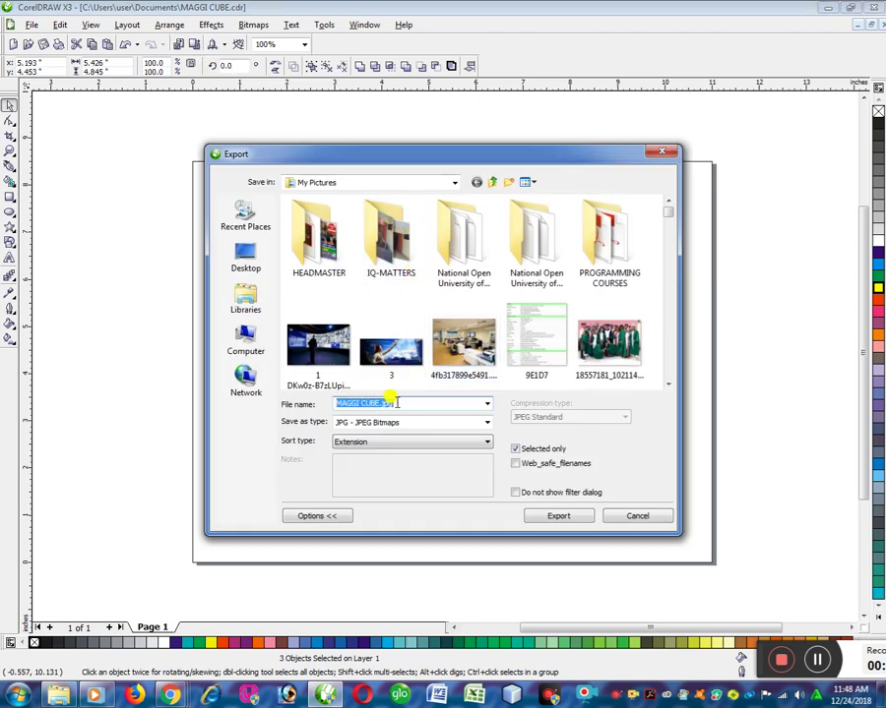
click(453, 422)
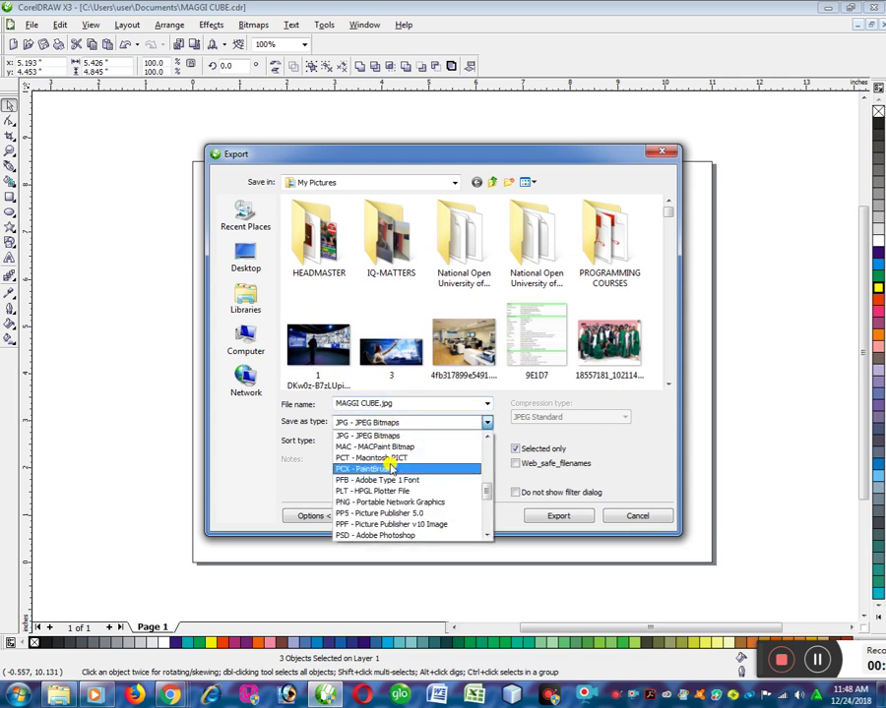
click(403, 404)
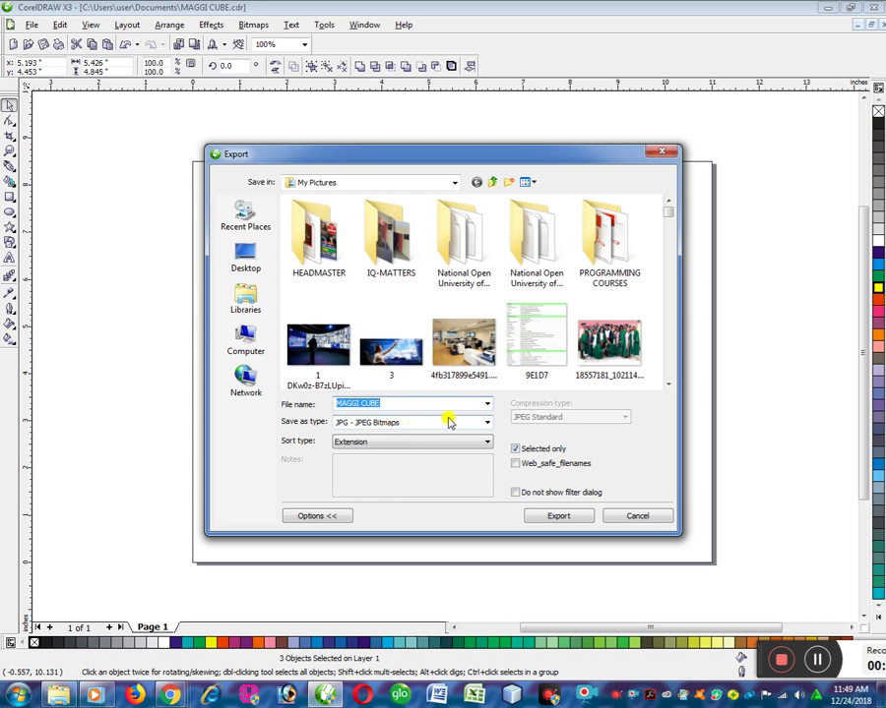
click(522, 449)
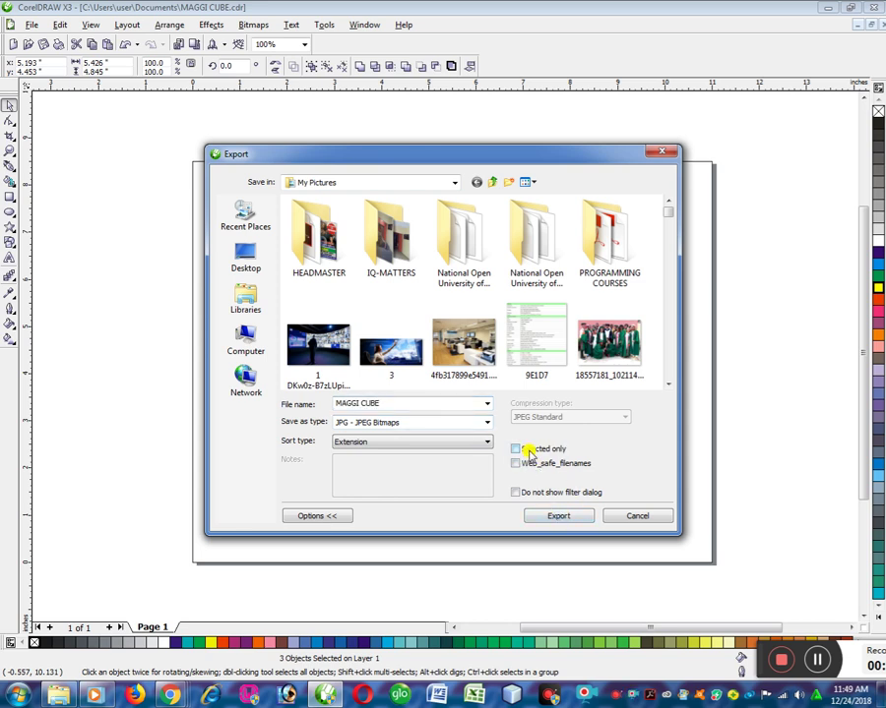
mouse_move(549, 156)
mouse_down()
mouse_move(571, 377)
mouse_move(616, 490)
mouse_move(600, 478)
mouse_move(511, 485)
mouse_move(517, 508)
mouse_up()
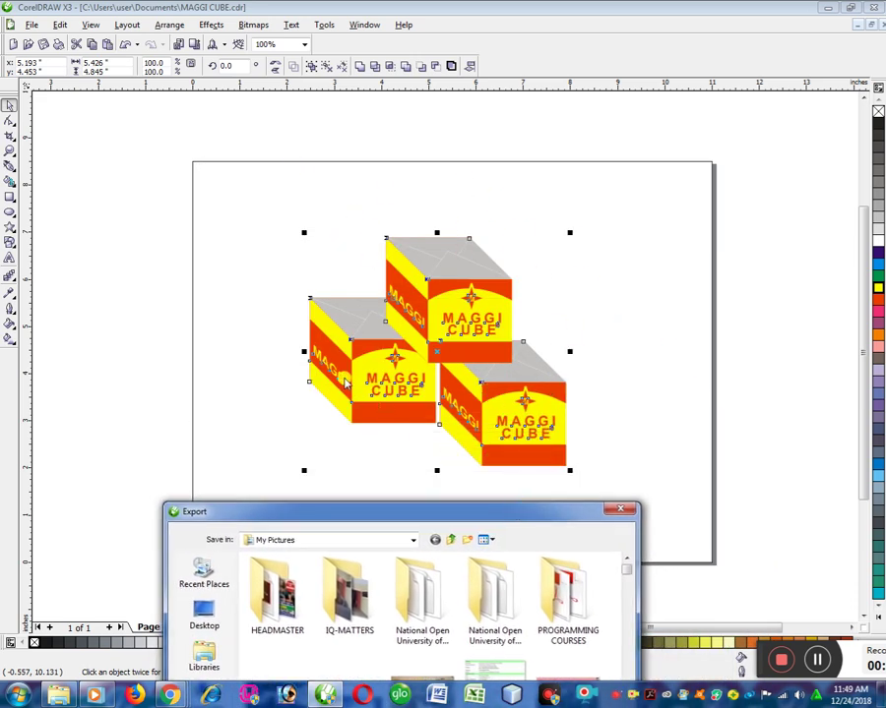
drag(423, 511, 458, 161)
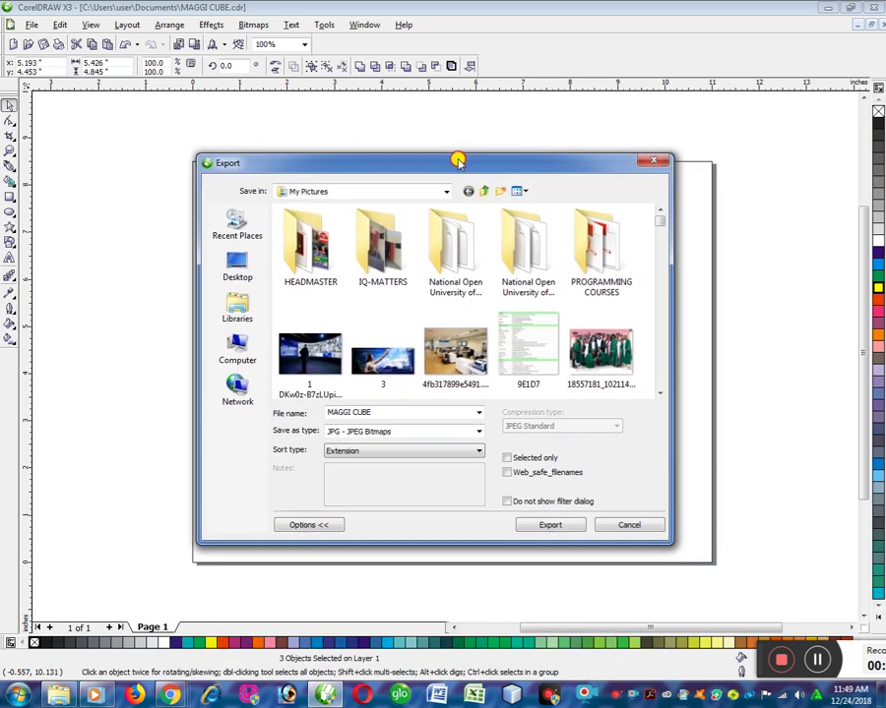
click(507, 459)
click(550, 525)
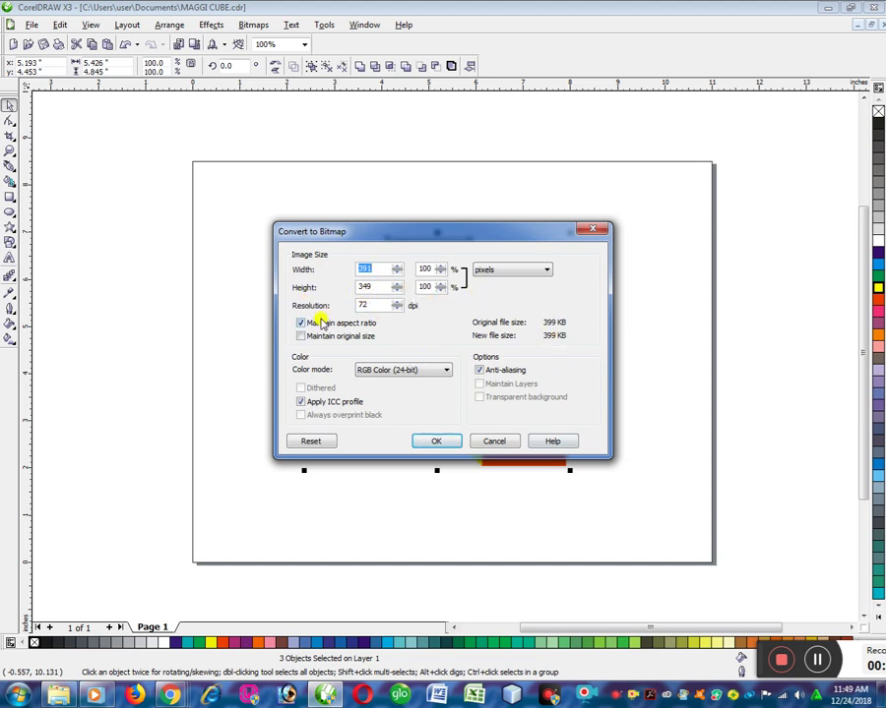
Keep pixels as the bitmap's size unit and try a resolution of 300 dpi.
click(368, 305)
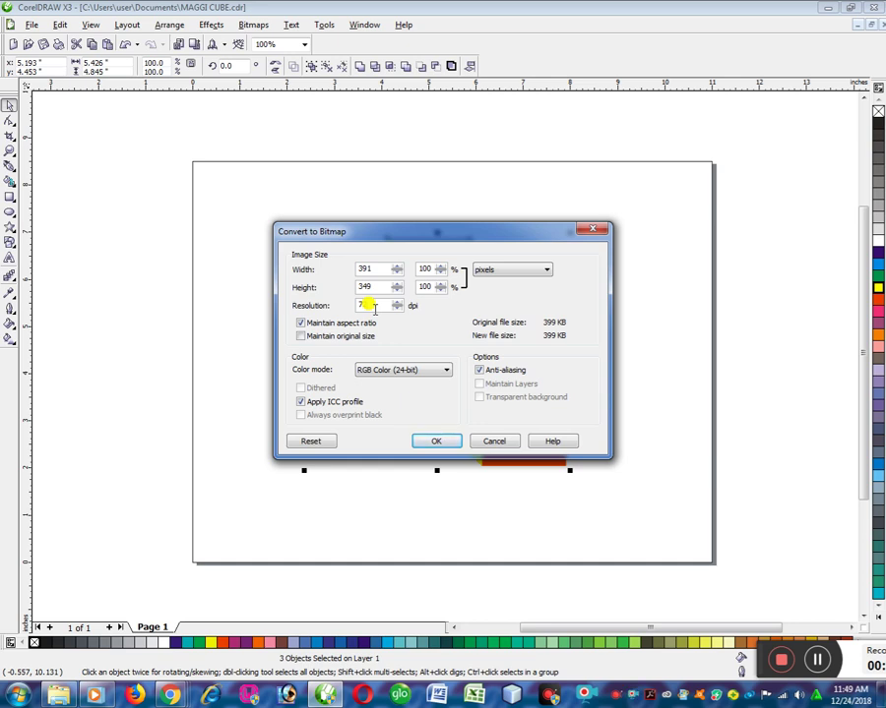
drag(407, 231, 443, 270)
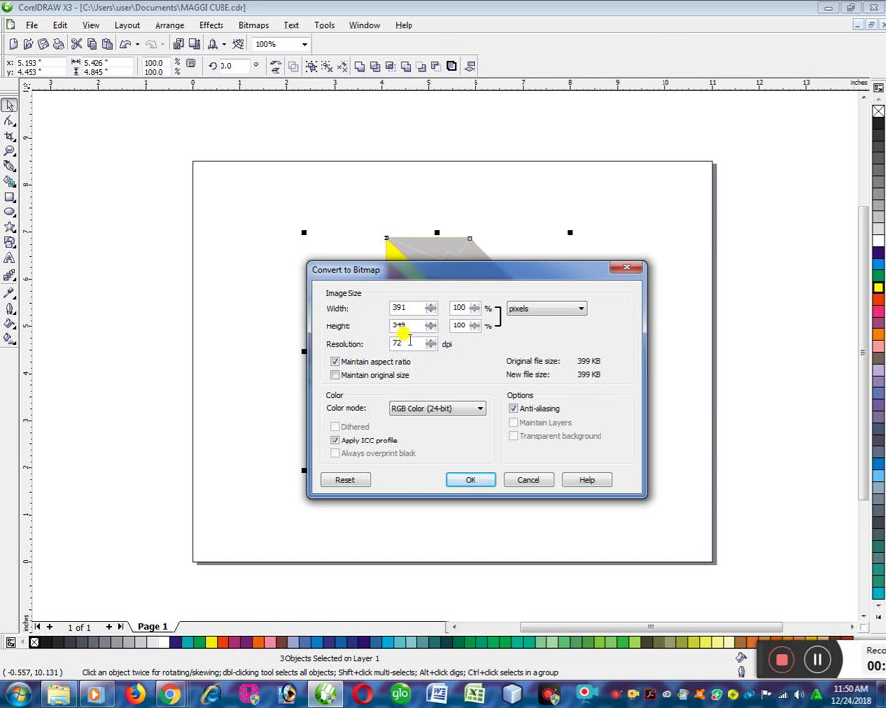
click(535, 309)
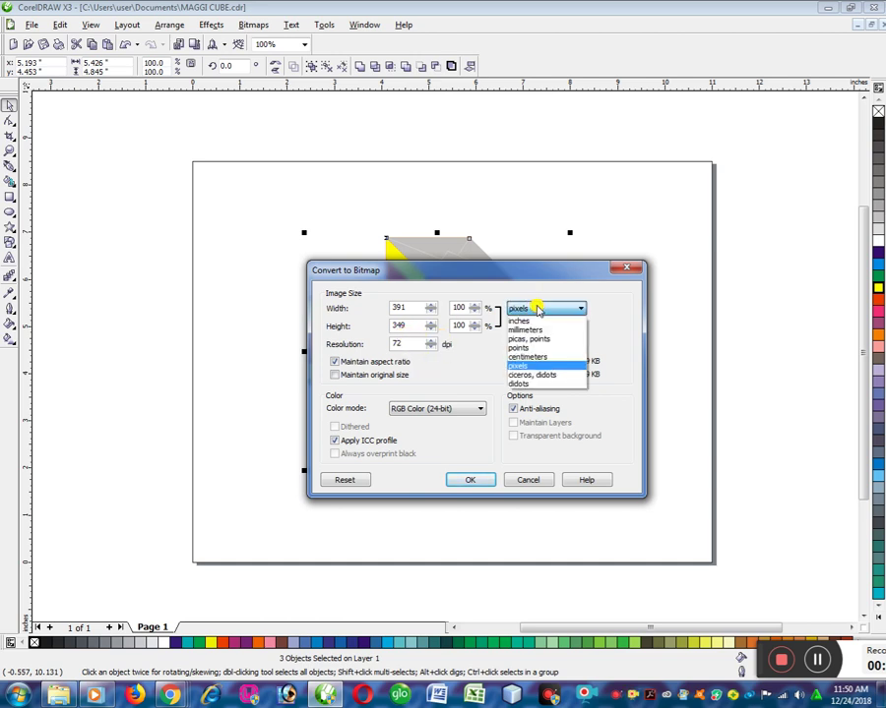
click(536, 366)
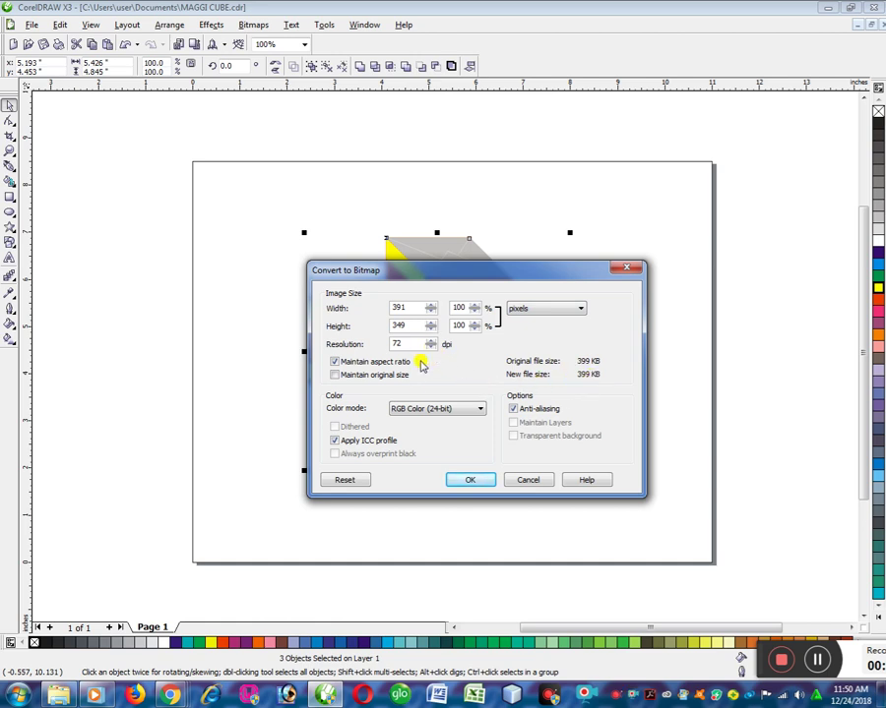
double_click(391, 343)
text(300)
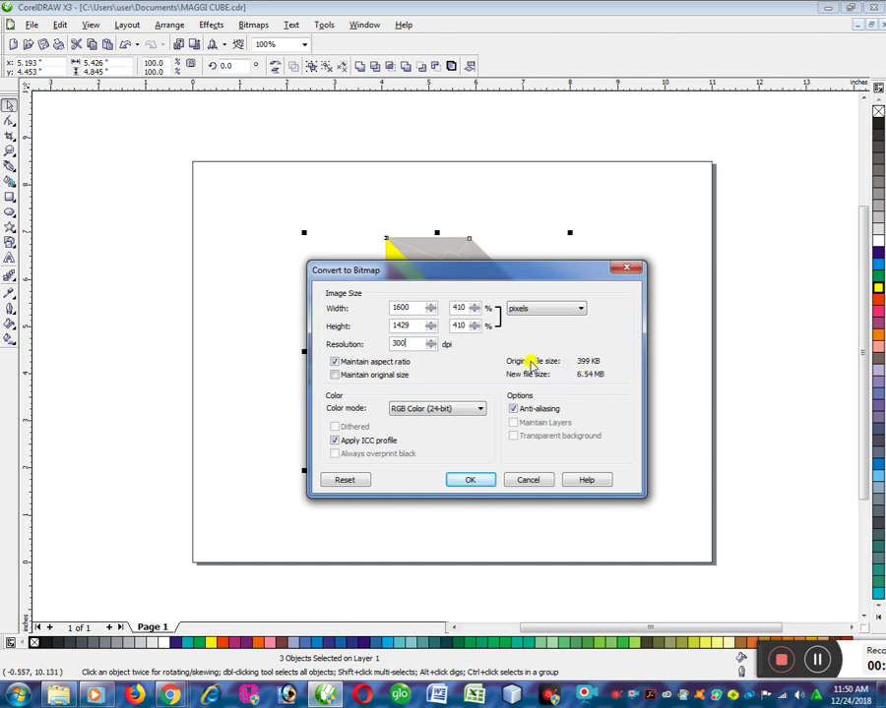
Set the exported bitmap's resolution to 72 dpi.
double_click(397, 343)
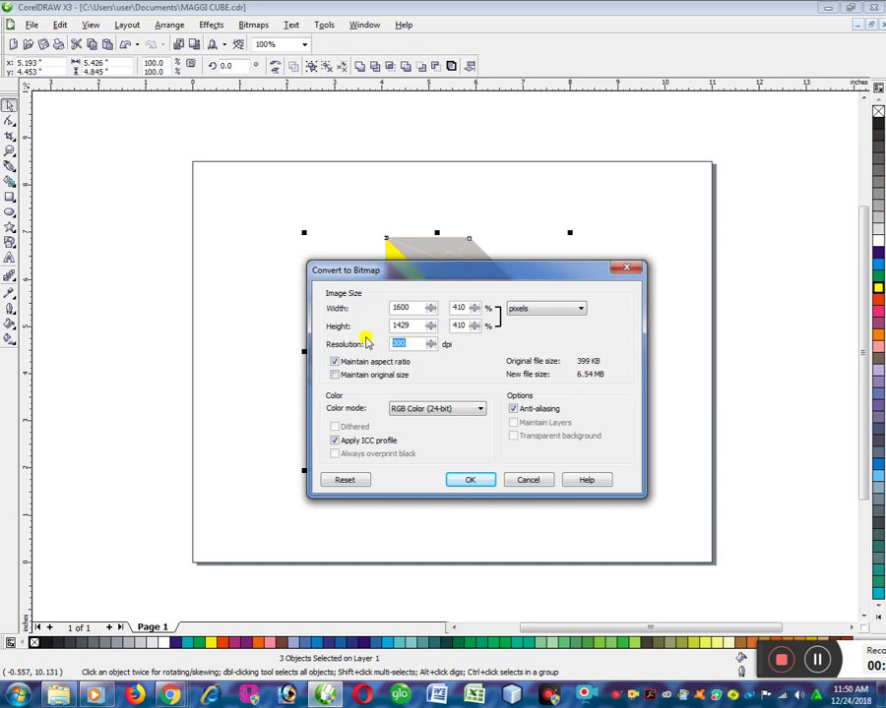
text(721)
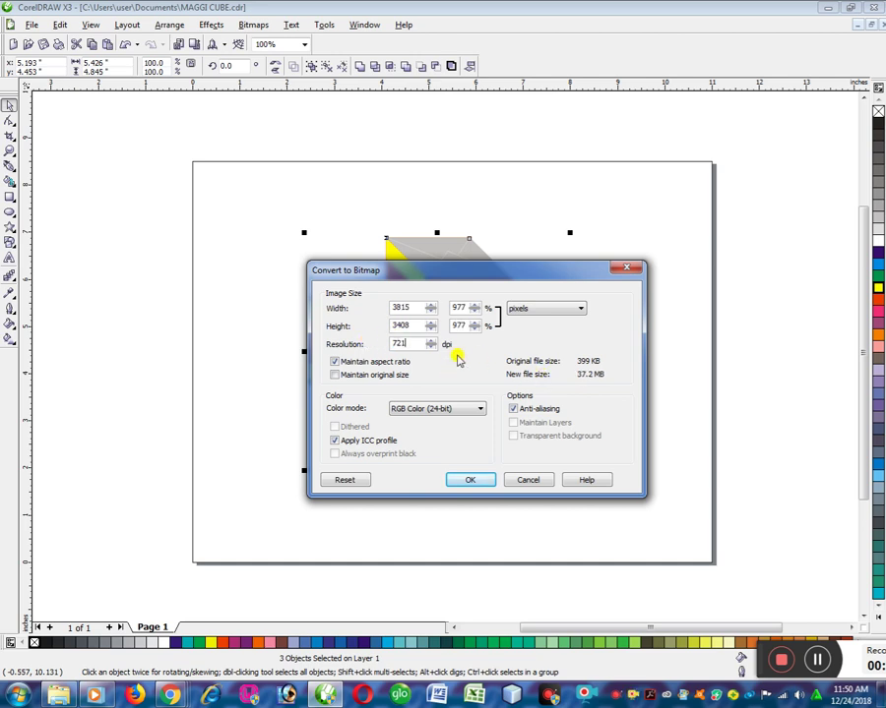
key(BackSpace)
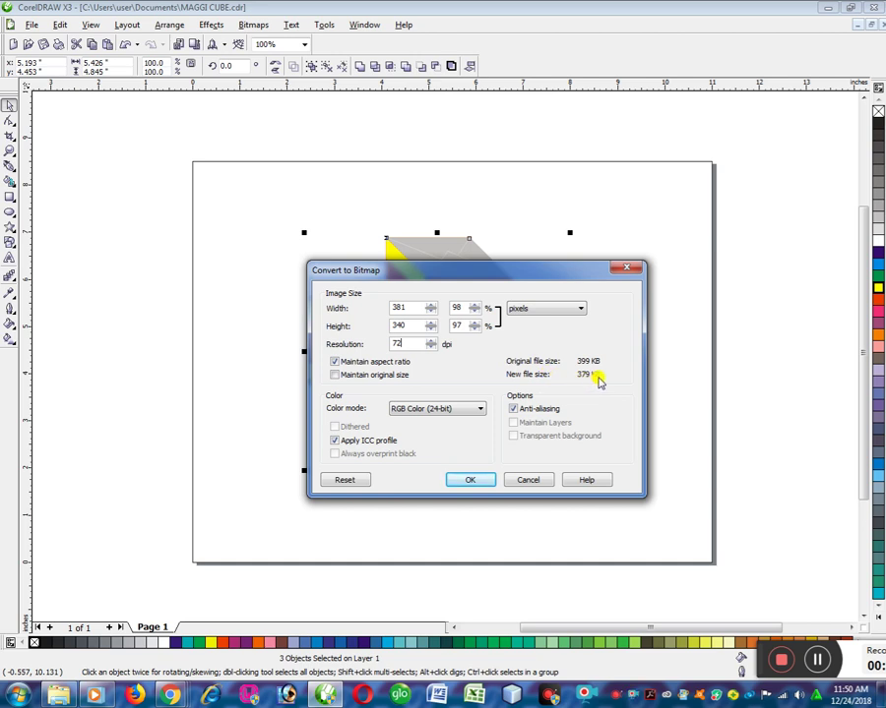
Try CMYK Color (32-bit) as the exported bitmap's color mode and return to RGB Color (24-bit).
click(447, 408)
click(446, 408)
click(428, 411)
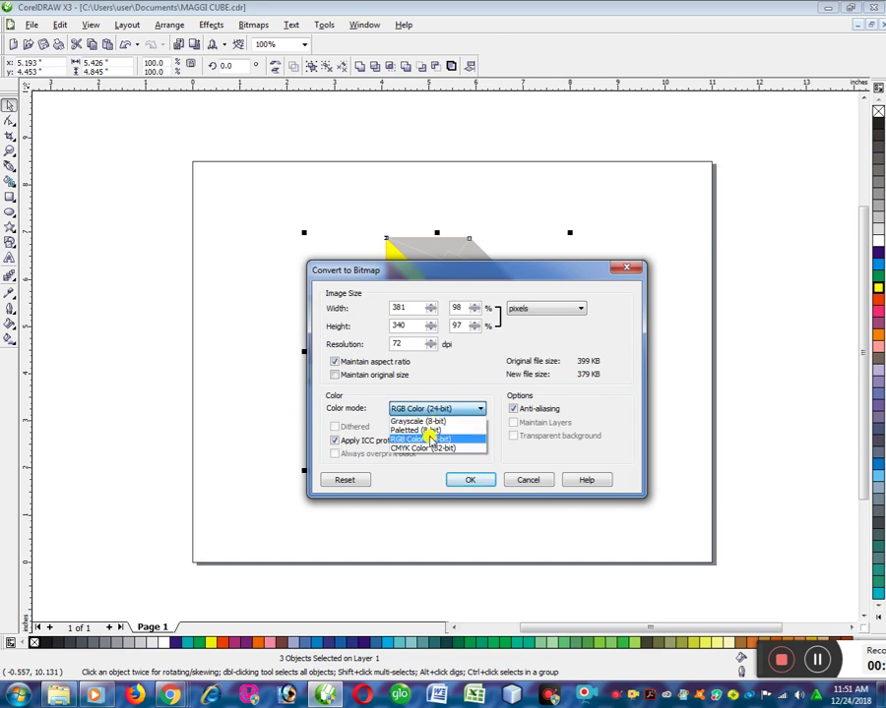
click(430, 448)
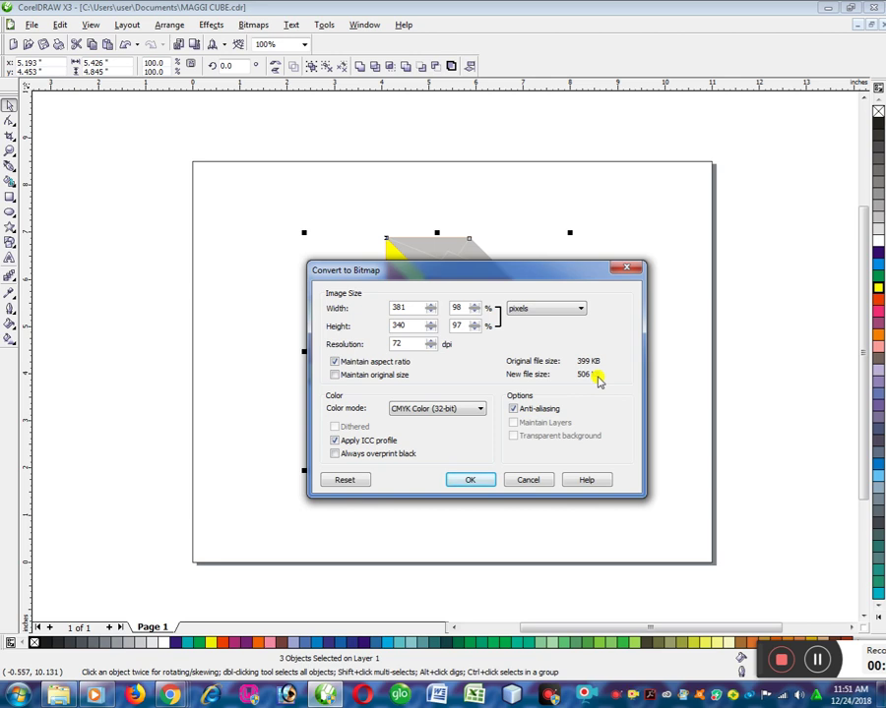
click(463, 408)
click(434, 440)
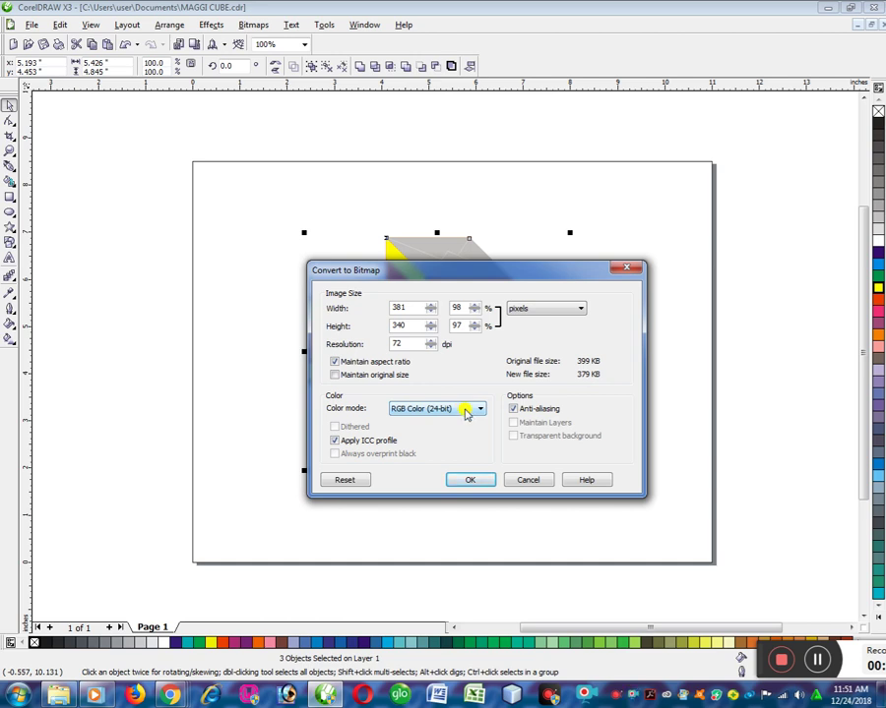
click(468, 414)
click(442, 448)
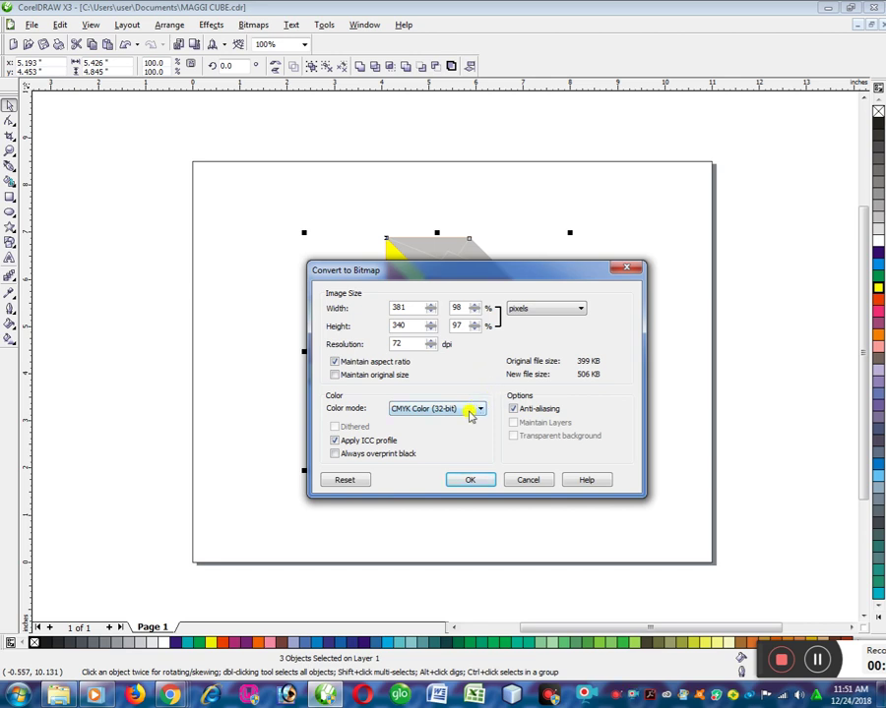
click(468, 410)
click(421, 439)
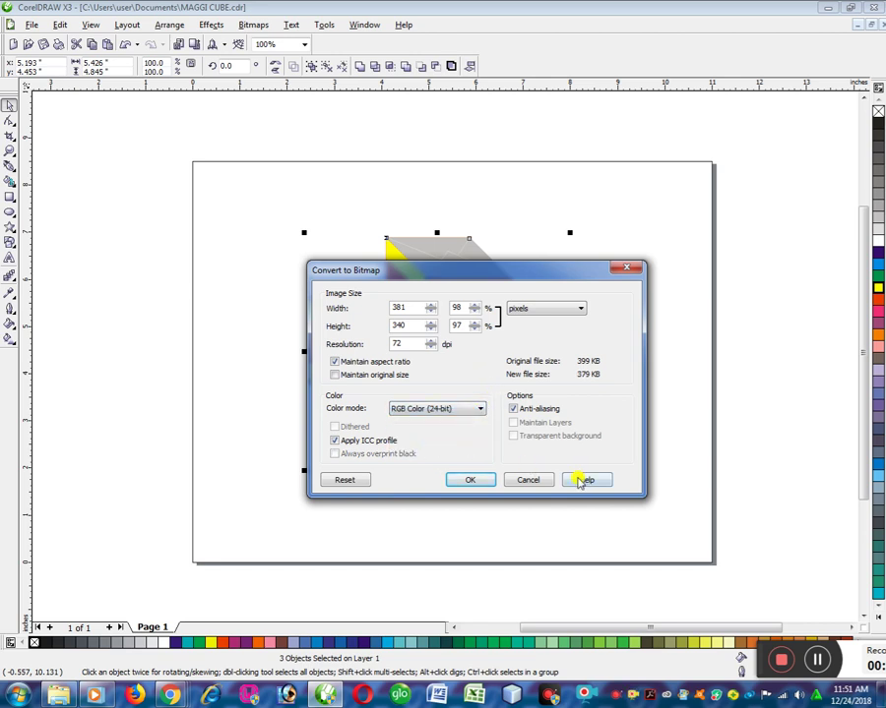
Accept the bitmap settings, check the JPEG preview around the cartons and complete the export with Optimize encoding.
click(462, 479)
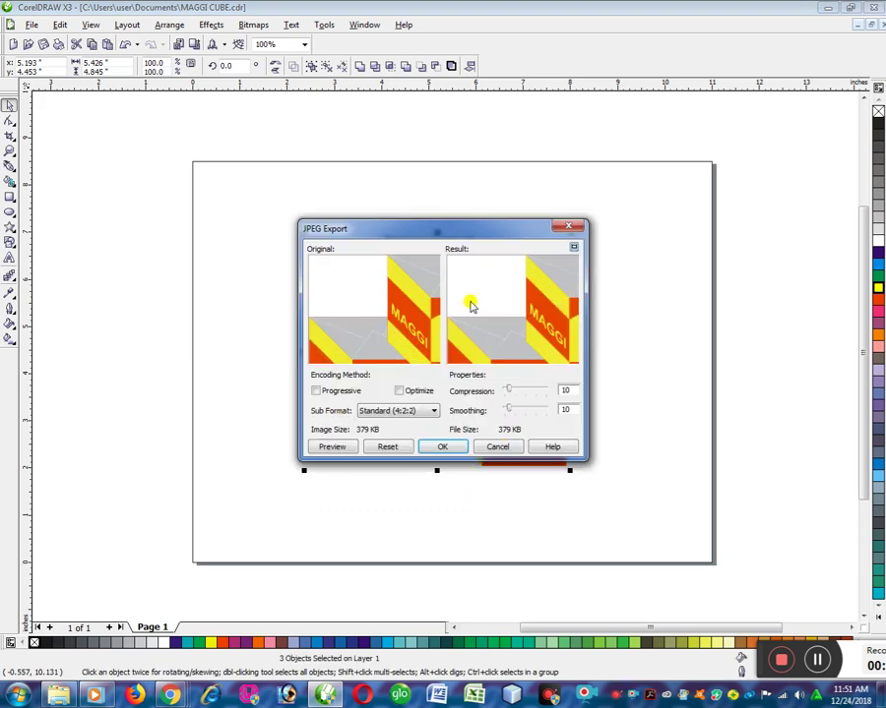
mouse_move(392, 323)
mouse_down()
mouse_move(360, 280)
mouse_move(362, 298)
mouse_move(396, 315)
mouse_up()
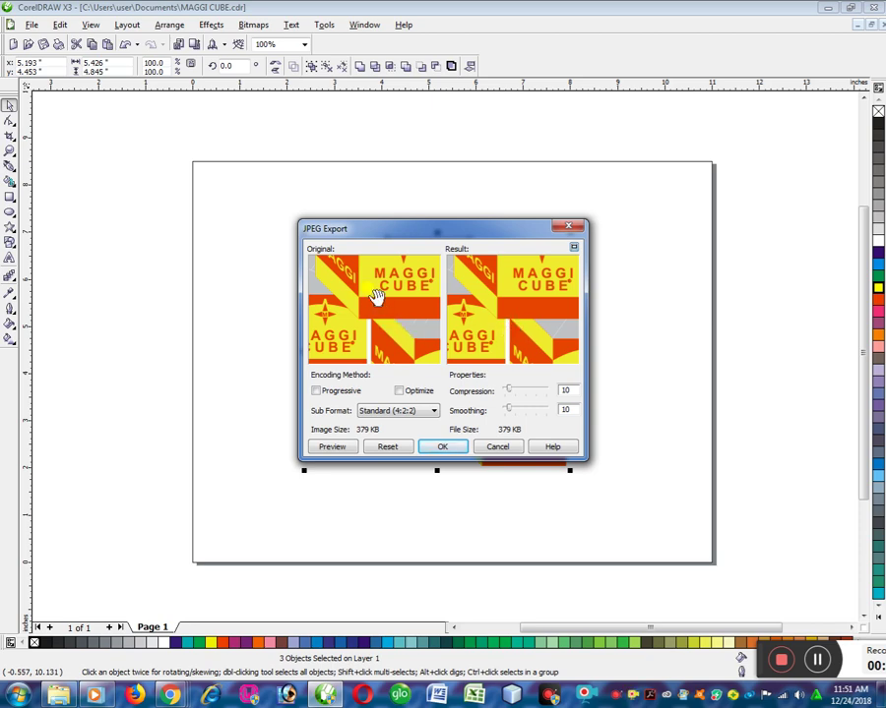
click(403, 390)
click(433, 443)
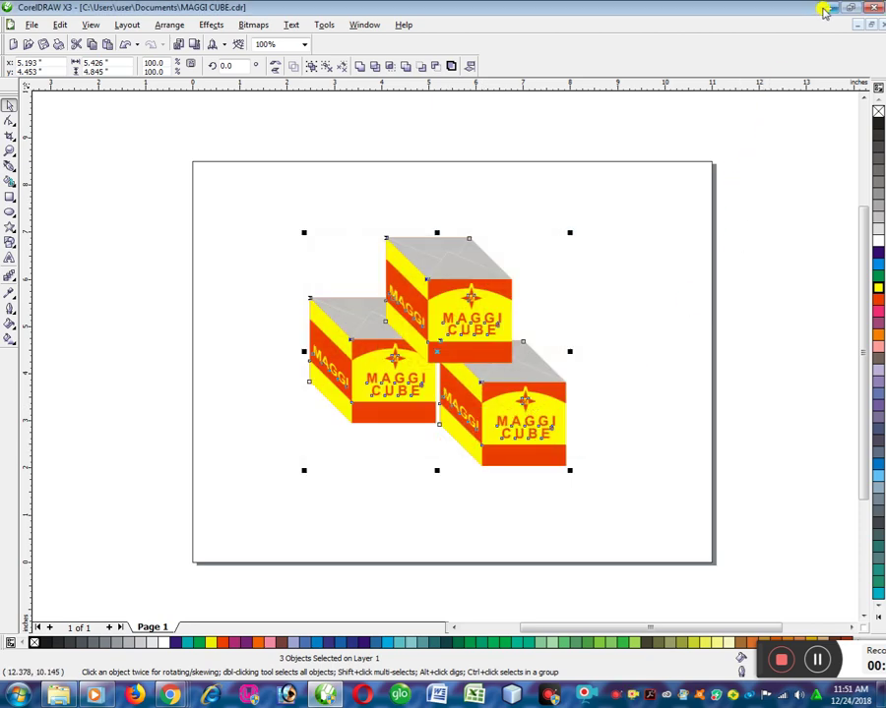
Check the export location, switch to Windows Explorer and select the exported MAGGI CUBE image in the Pictures library.
click(194, 44)
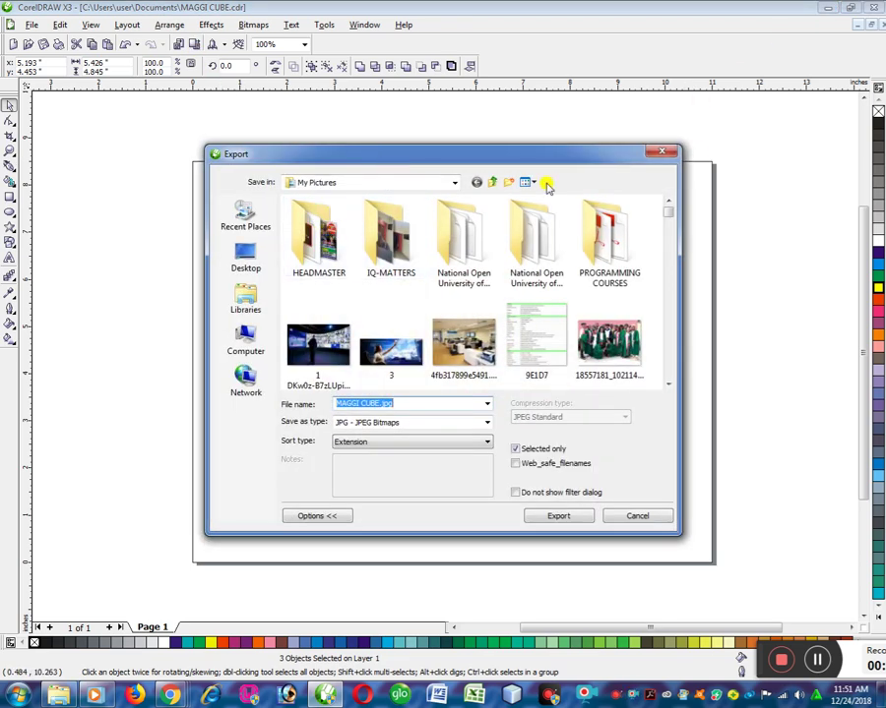
click(662, 151)
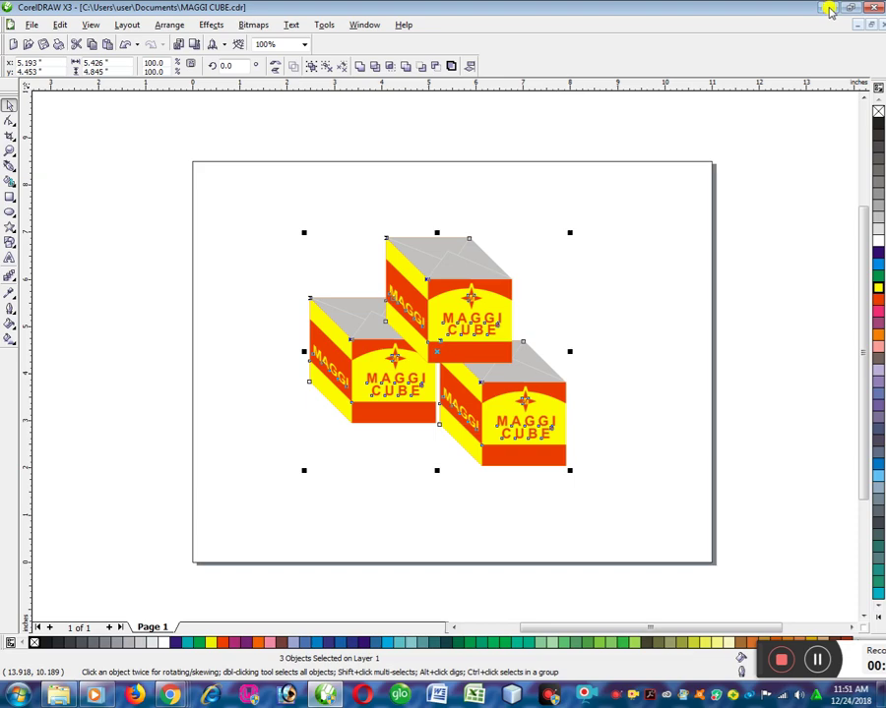
click(828, 7)
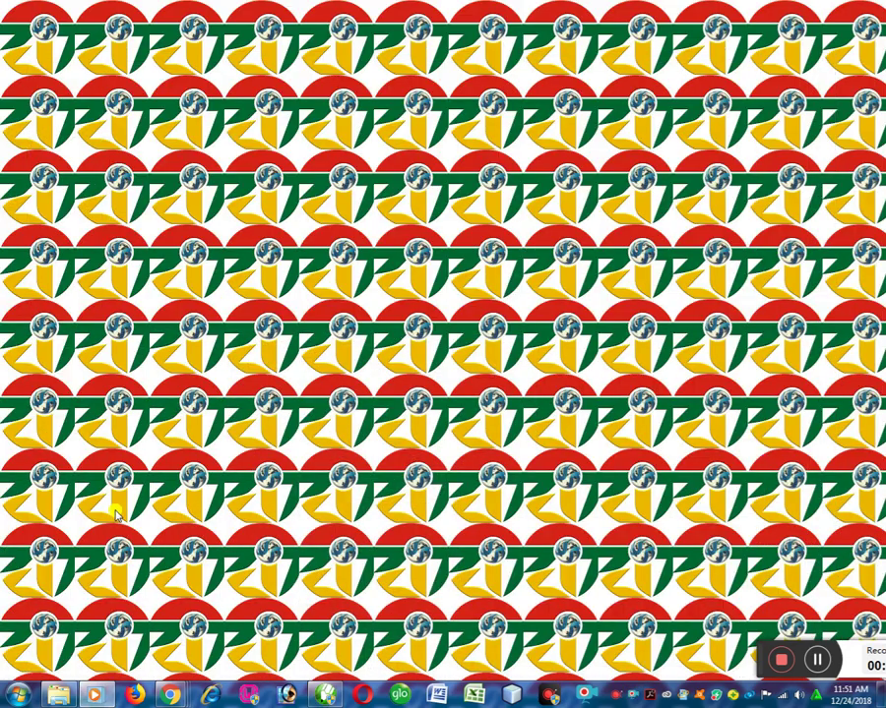
click(59, 694)
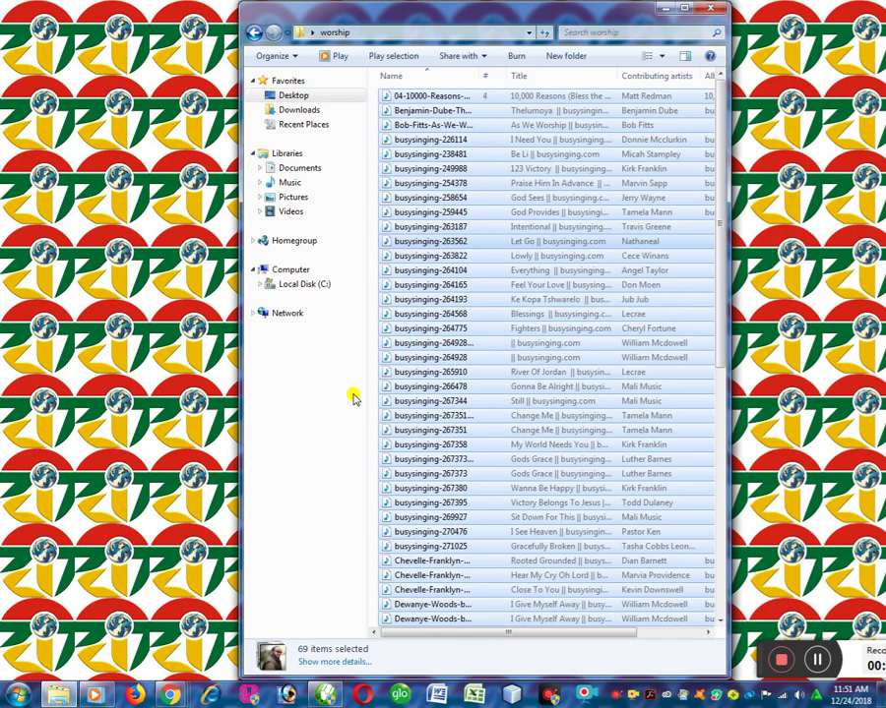
click(296, 202)
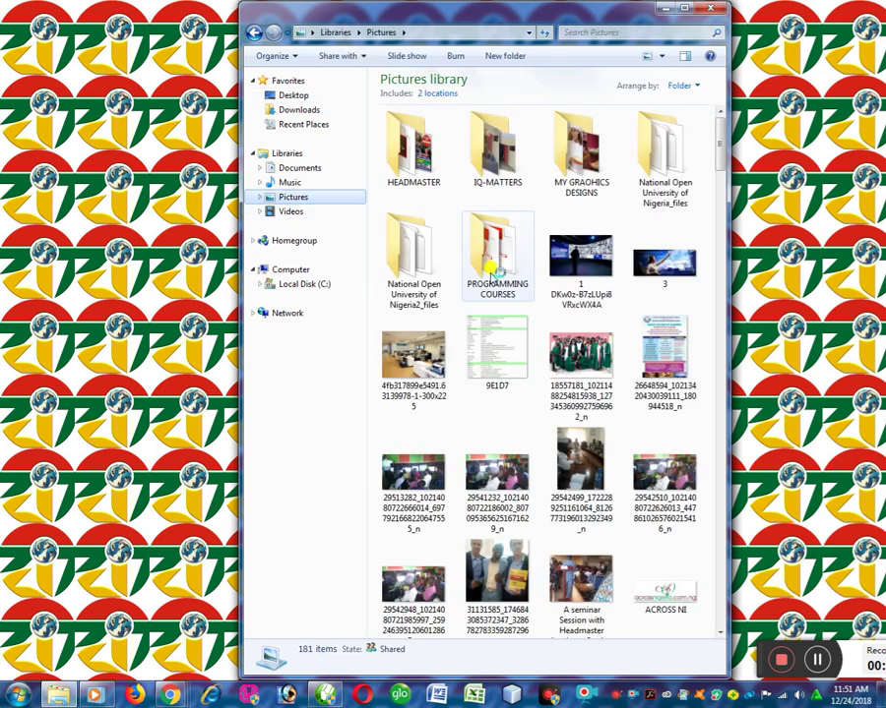
click(520, 279)
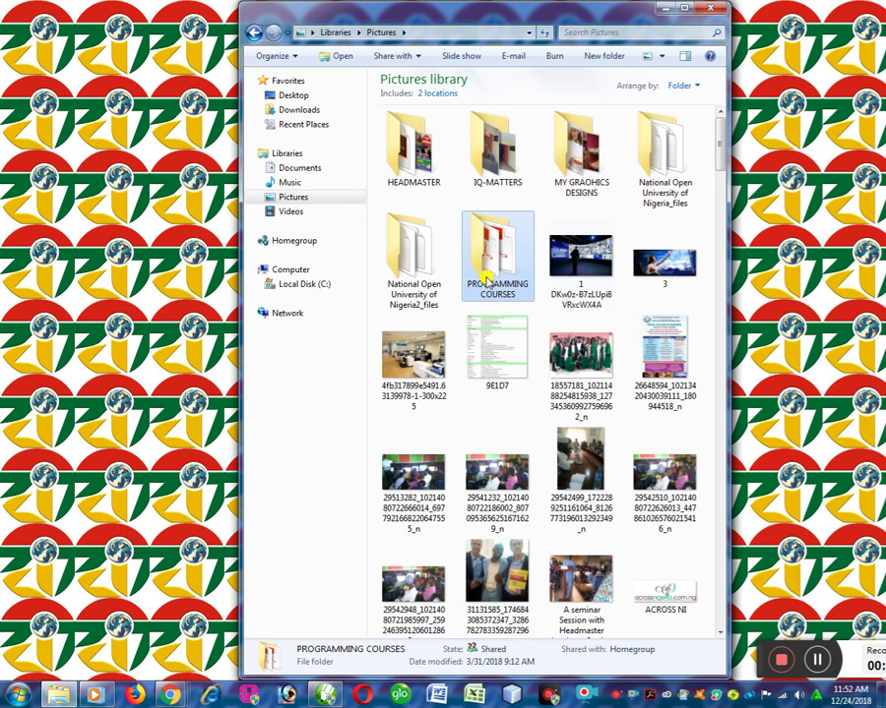
key(m)
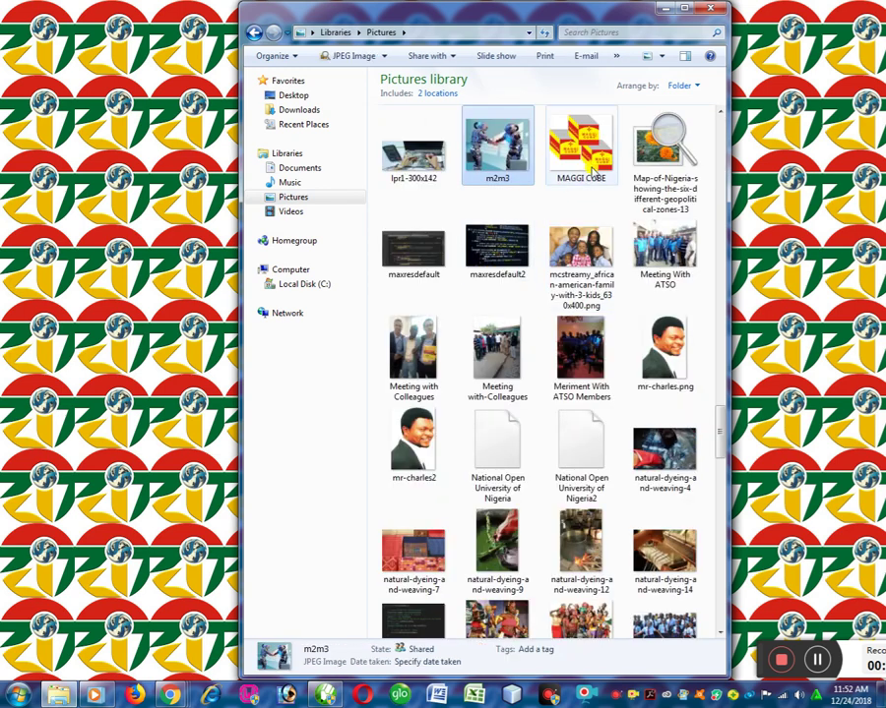
click(593, 168)
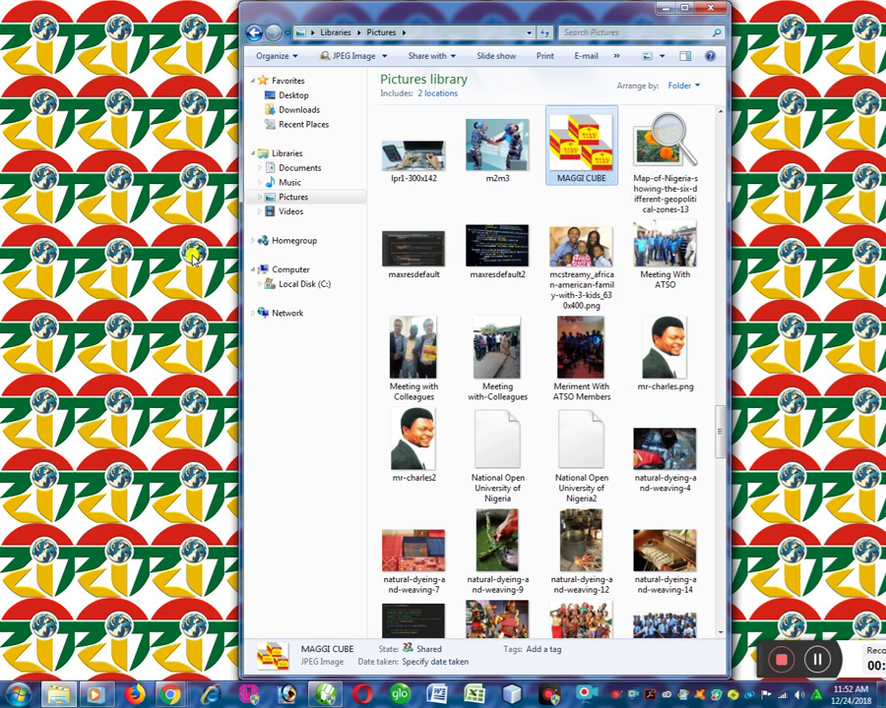
click(673, 8)
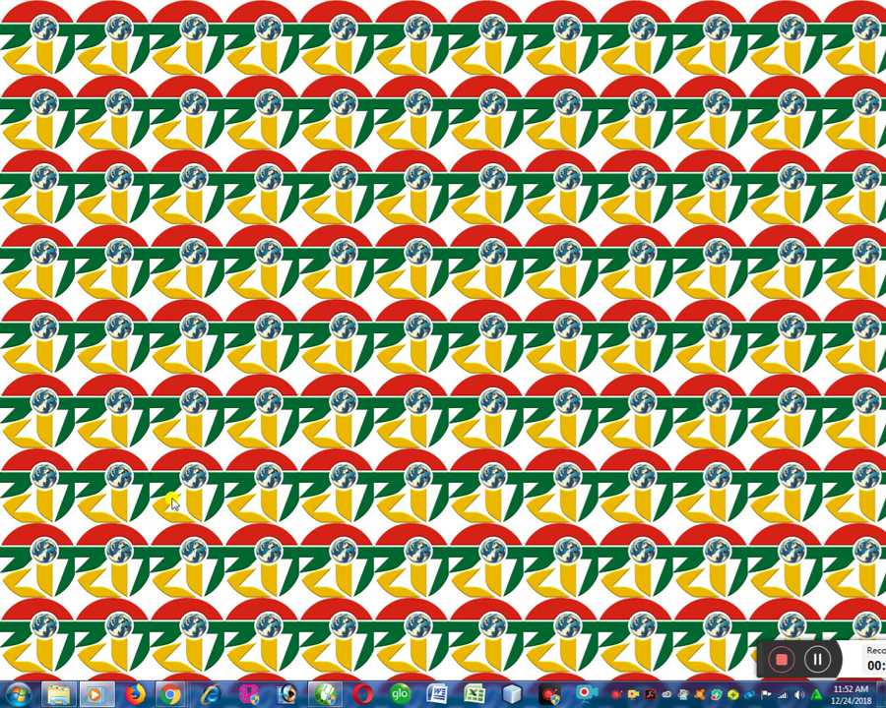
click(336, 692)
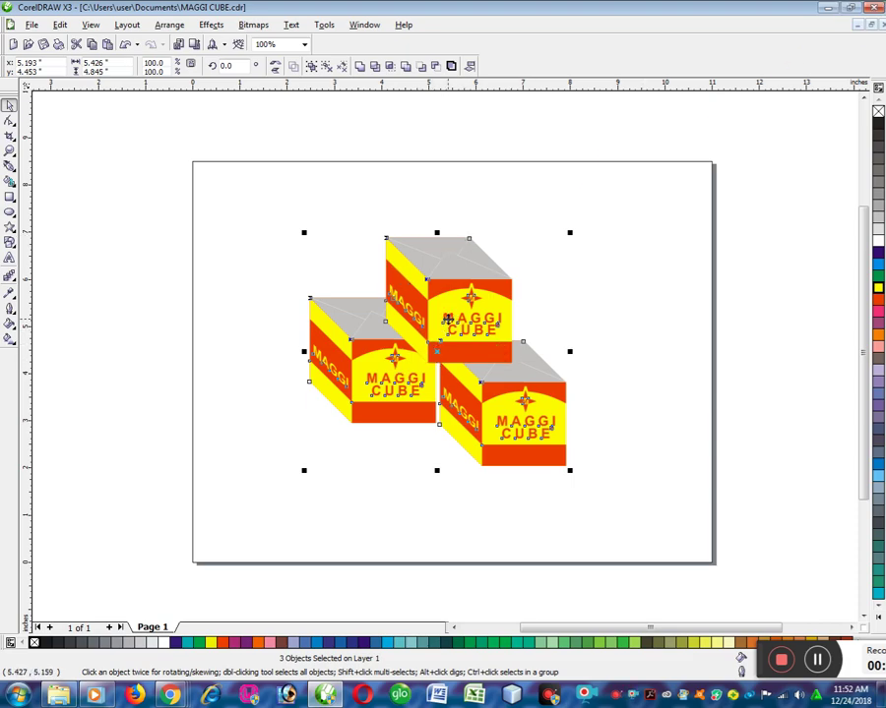
click(831, 9)
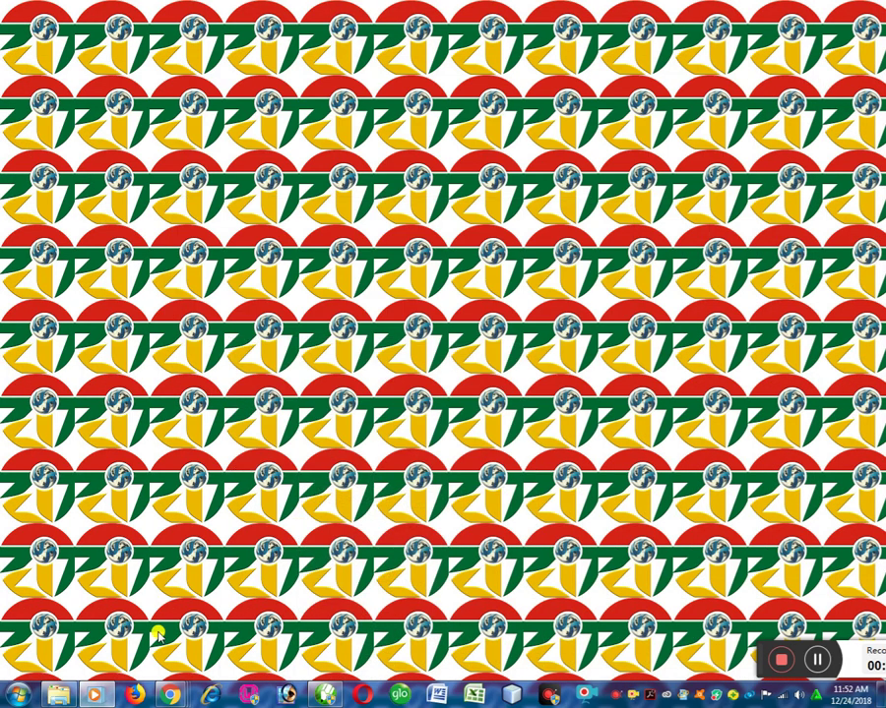
click(98, 695)
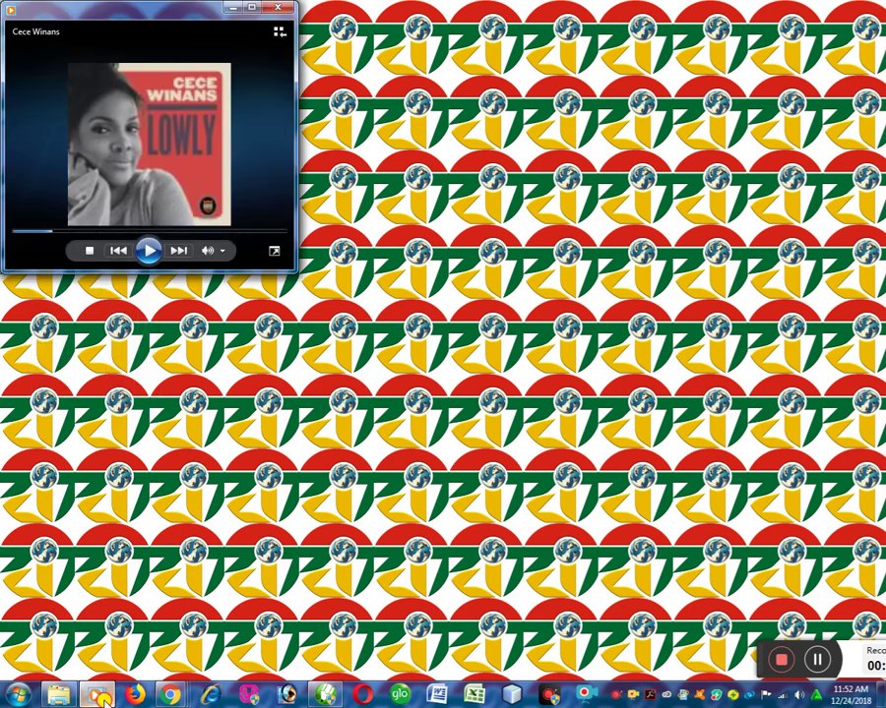
click(99, 696)
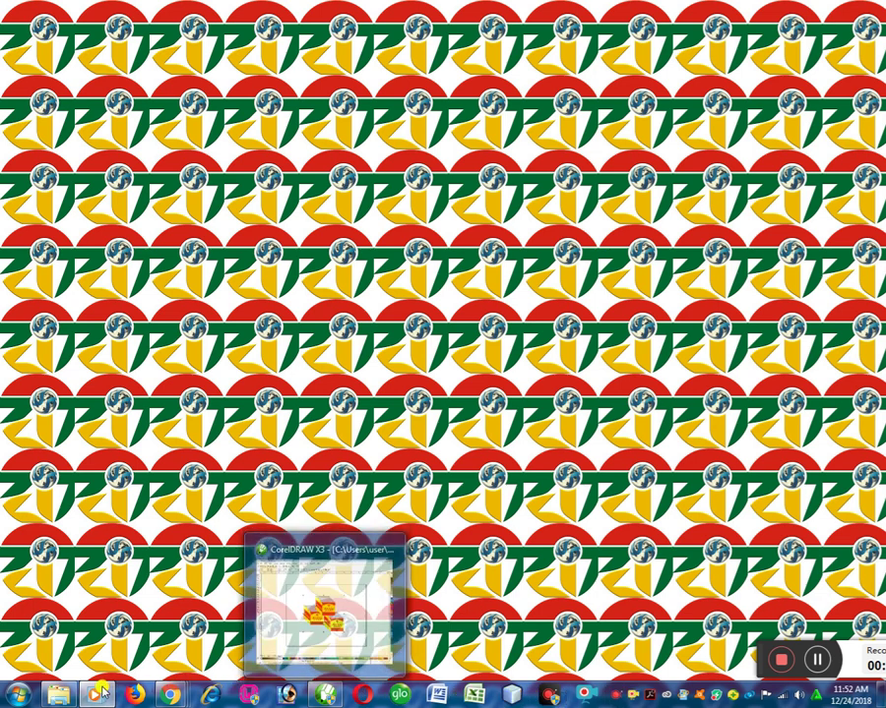
Preview the MAGGI CUBE image from the Pictures library in Windows Photo Viewer, set it as desktop background and reveal the desktop.
click(63, 696)
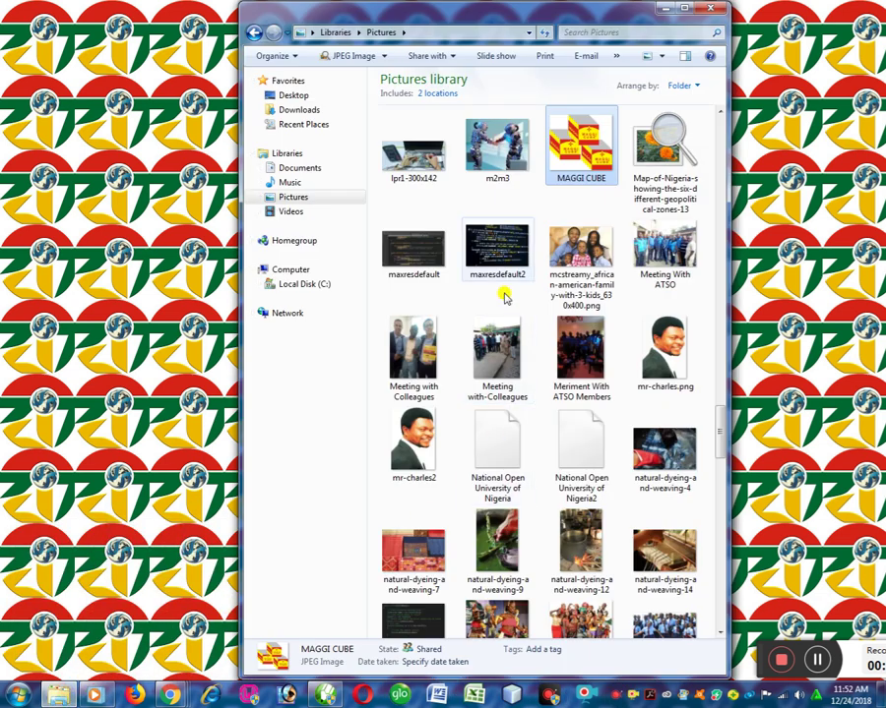
right_click(587, 153)
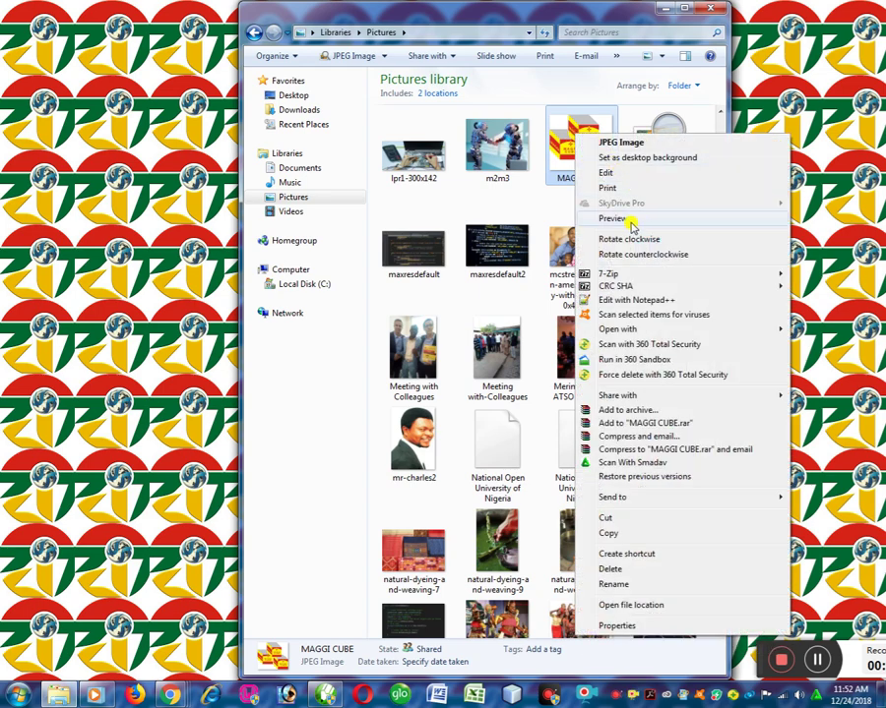
click(630, 234)
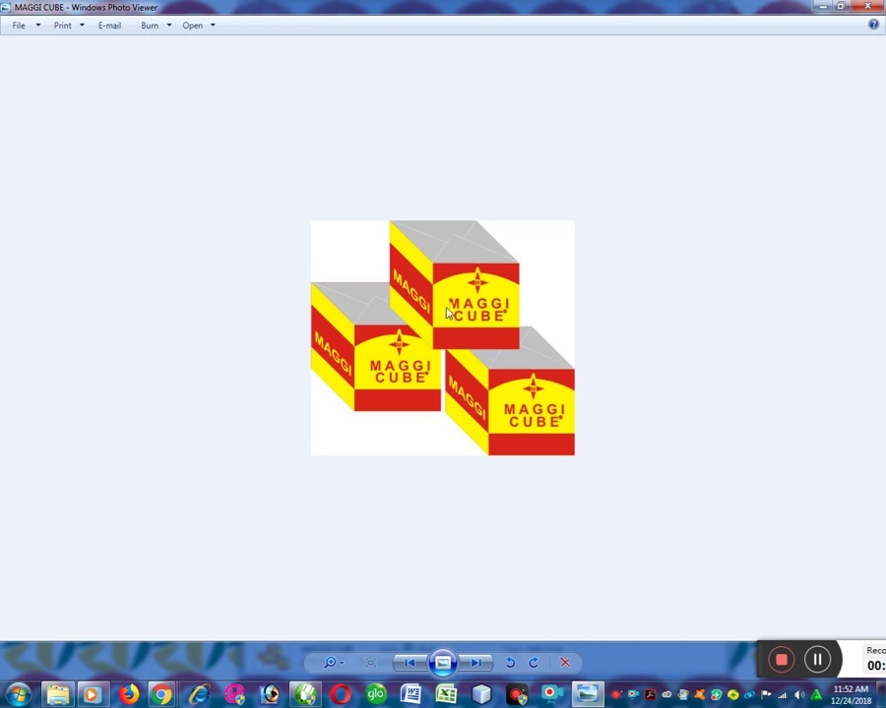
right_click(460, 284)
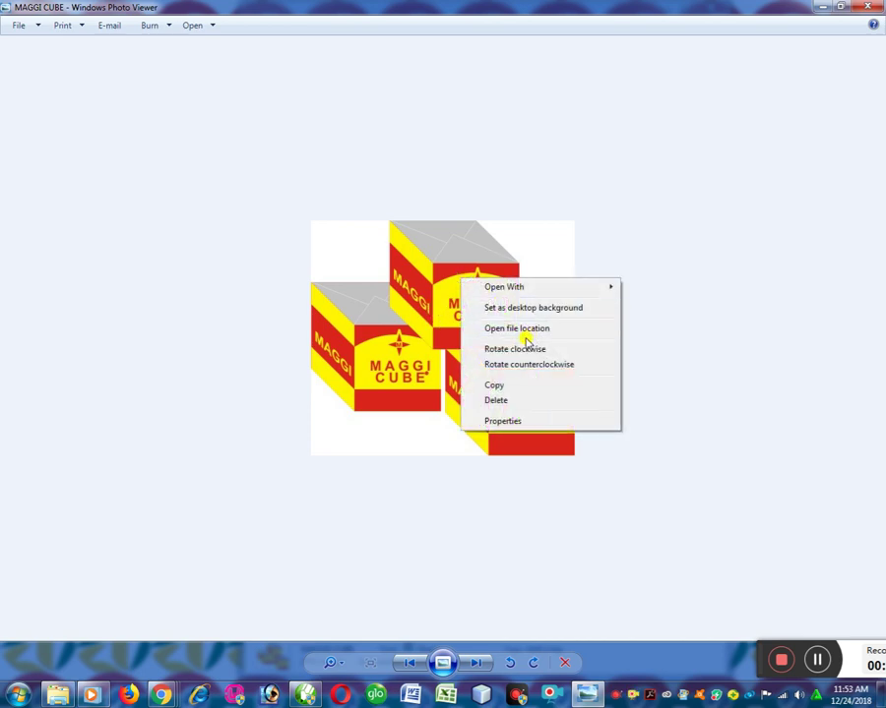
click(530, 312)
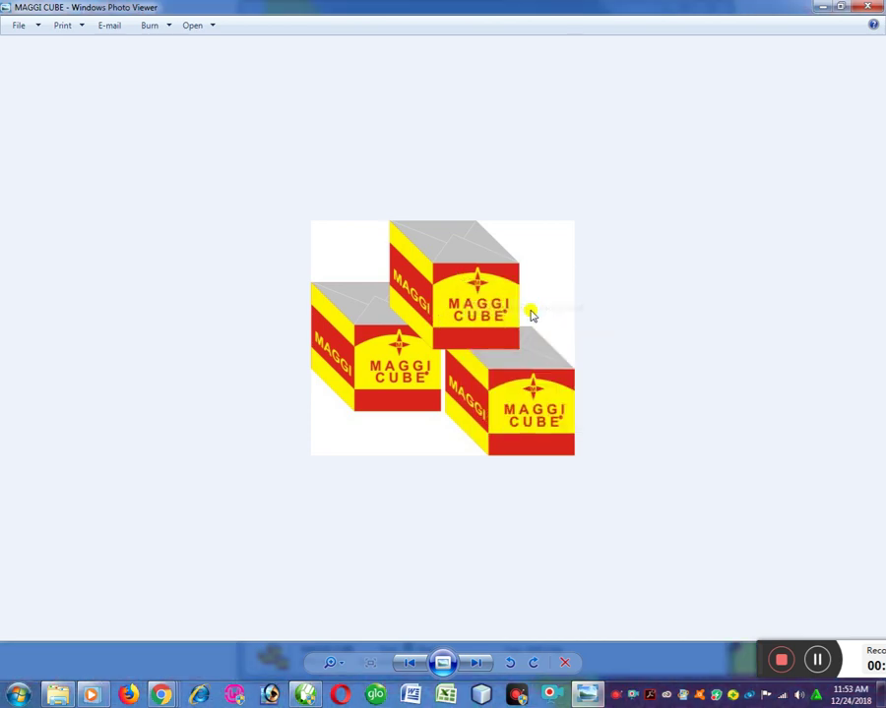
click(817, 6)
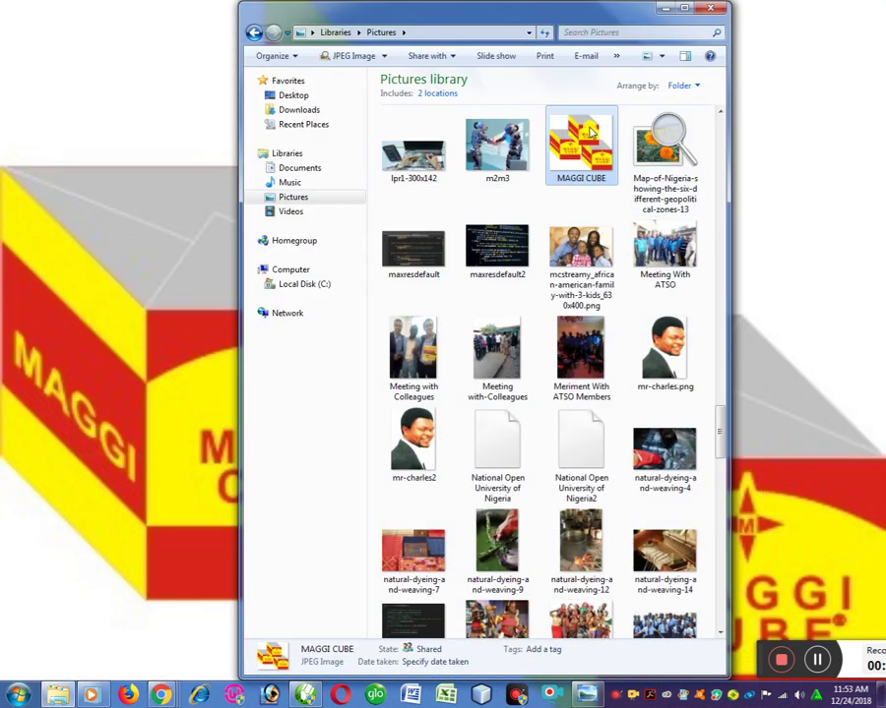
click(661, 8)
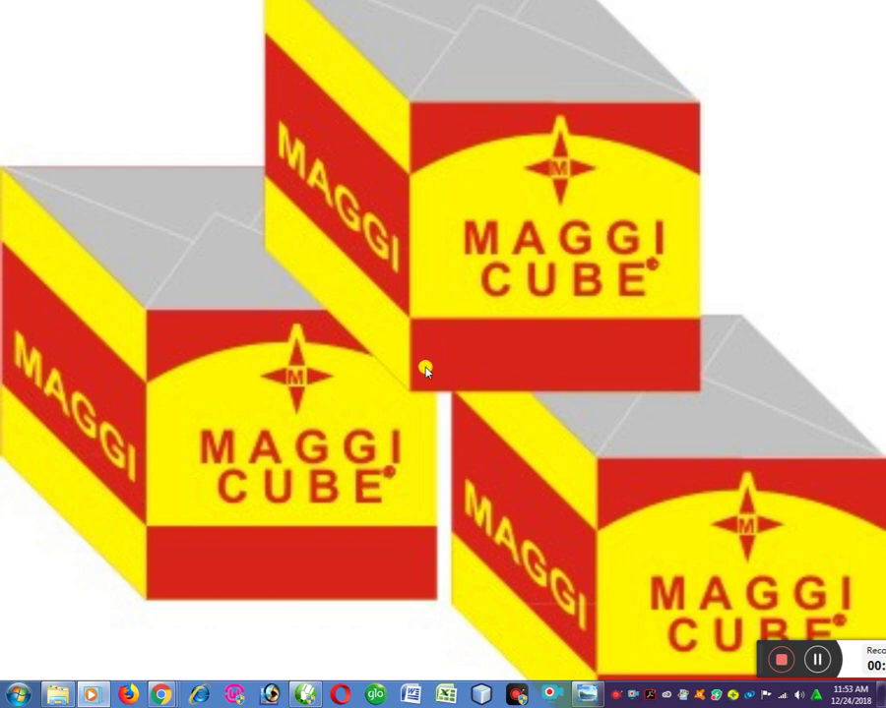
Set the desktop background's picture position to Tile in the Windows Personalization settings and save the changes.
right_click(501, 149)
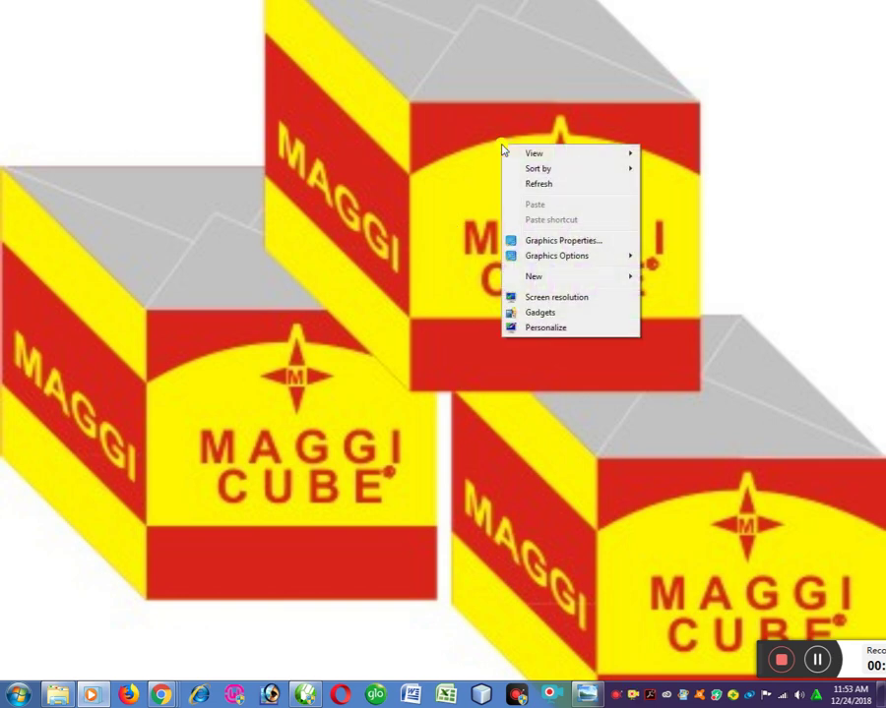
click(556, 328)
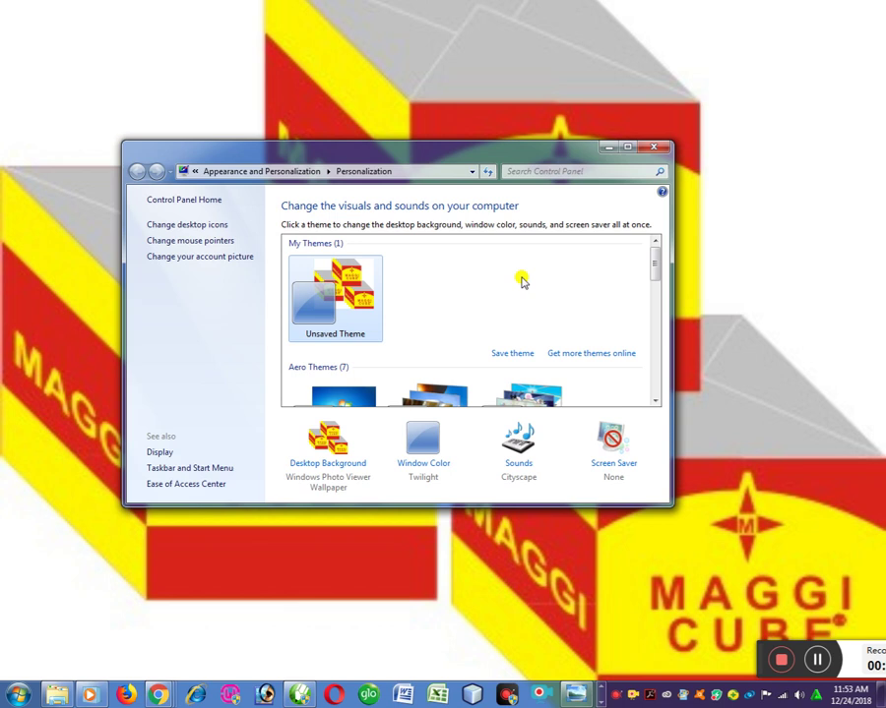
click(344, 474)
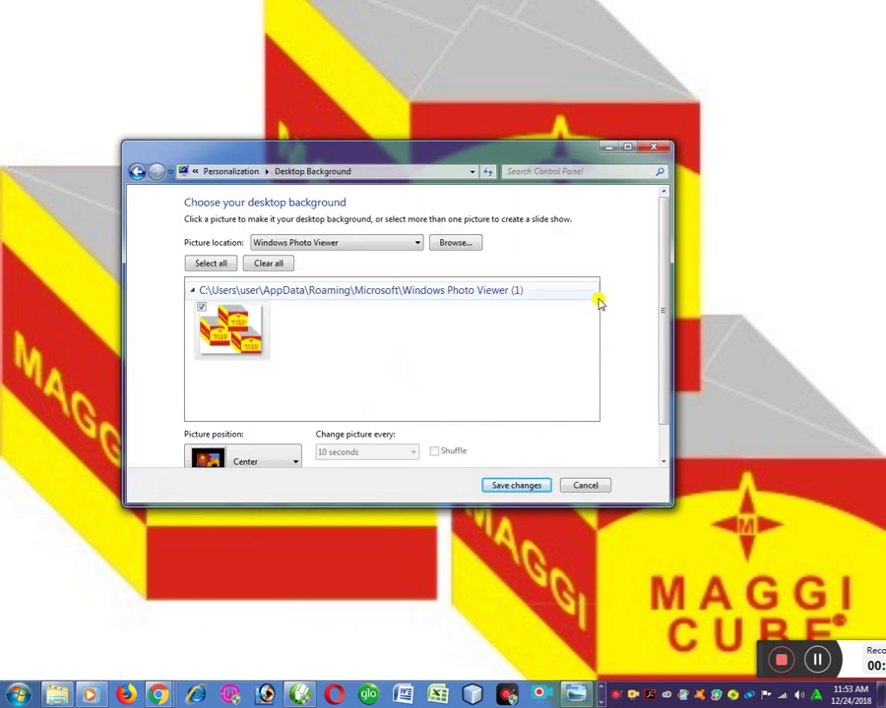
drag(660, 284, 663, 367)
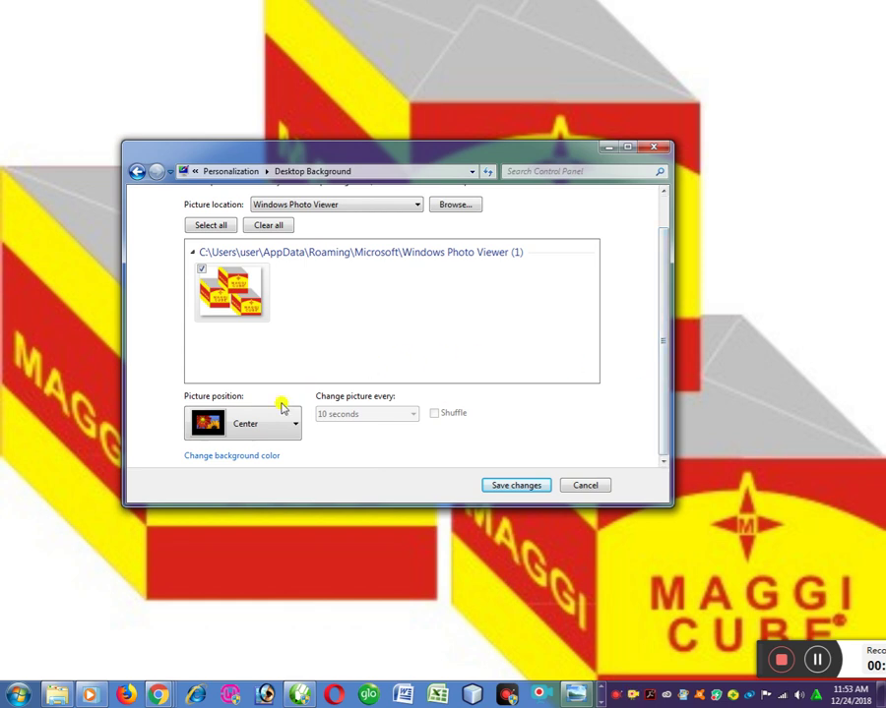
click(262, 433)
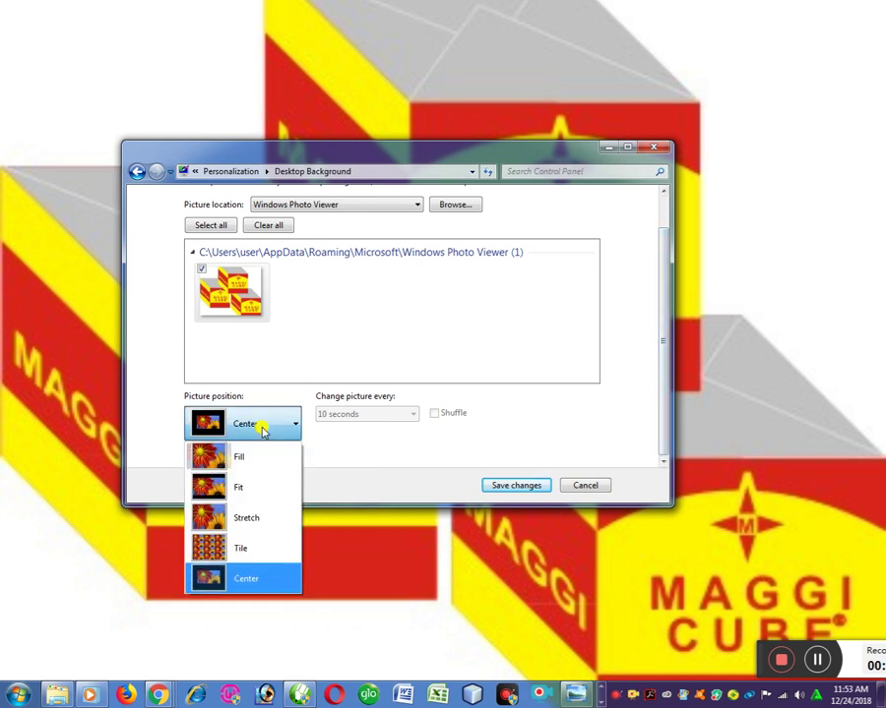
click(247, 541)
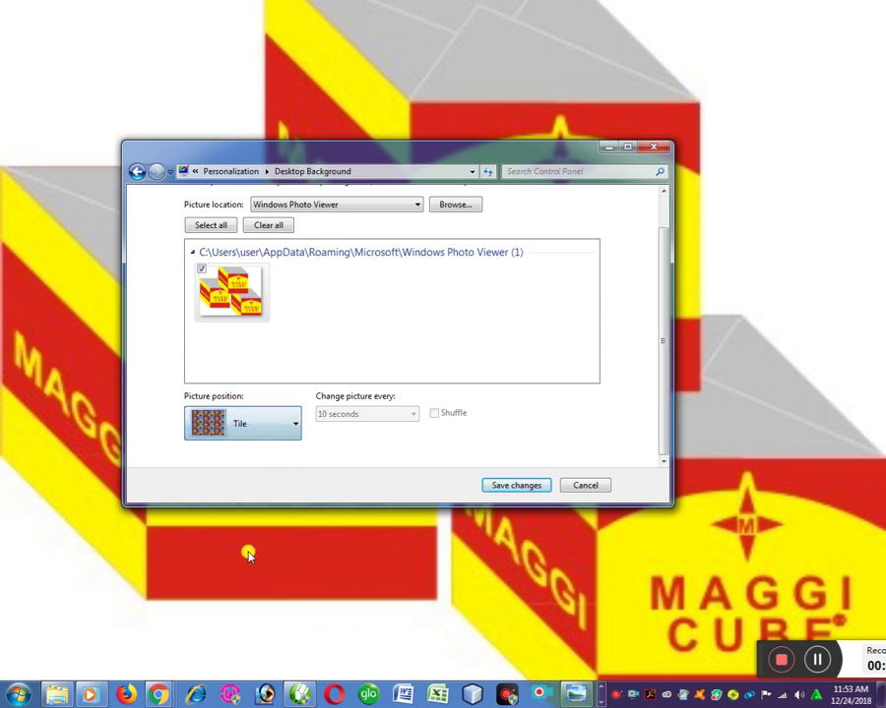
click(528, 488)
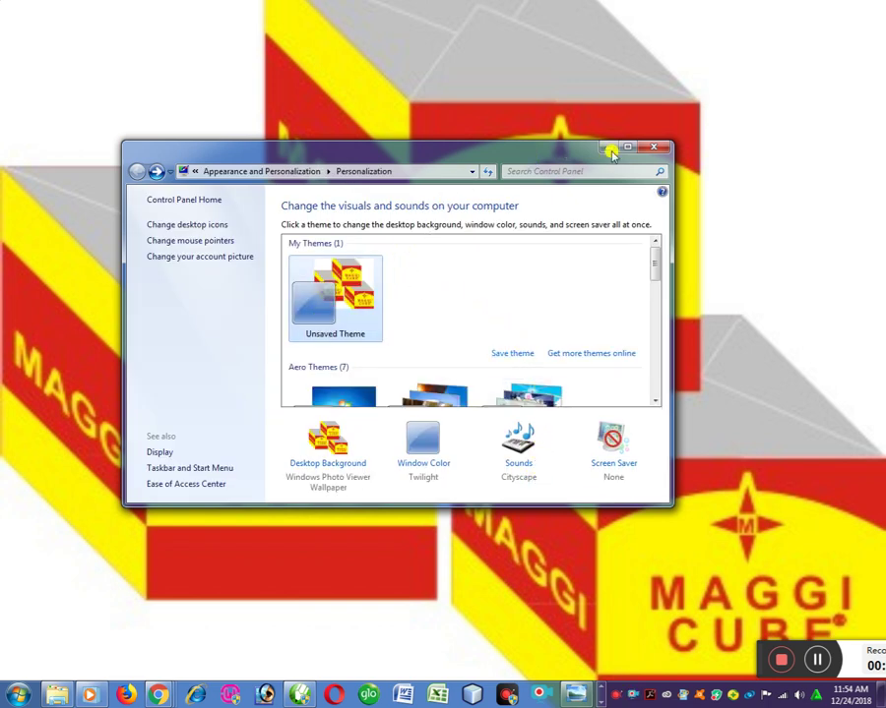
Refresh the desktop three times to reload the tiled background.
right_click(776, 123)
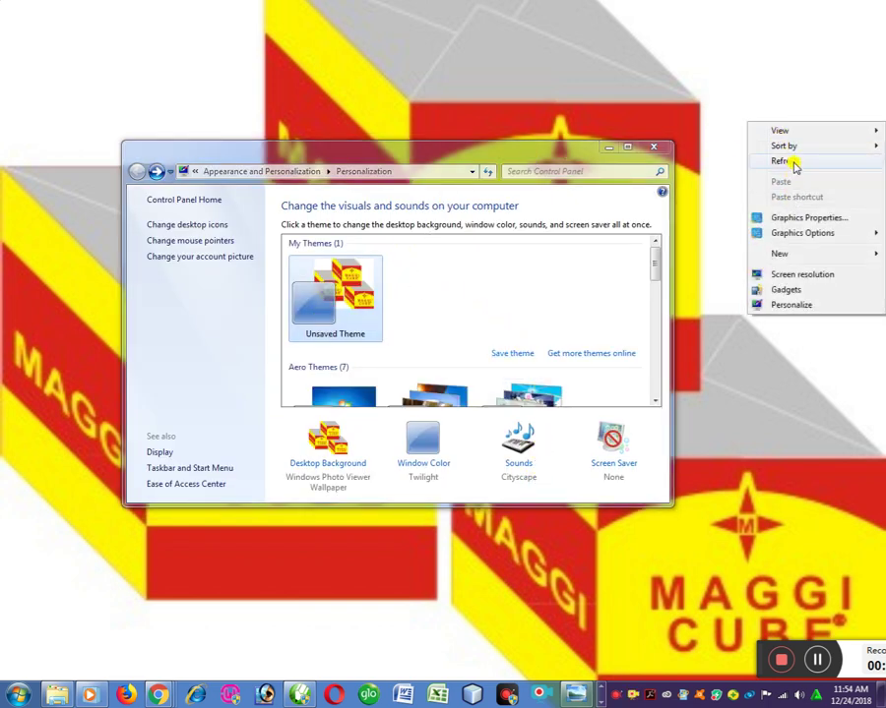
click(793, 165)
right_click(745, 143)
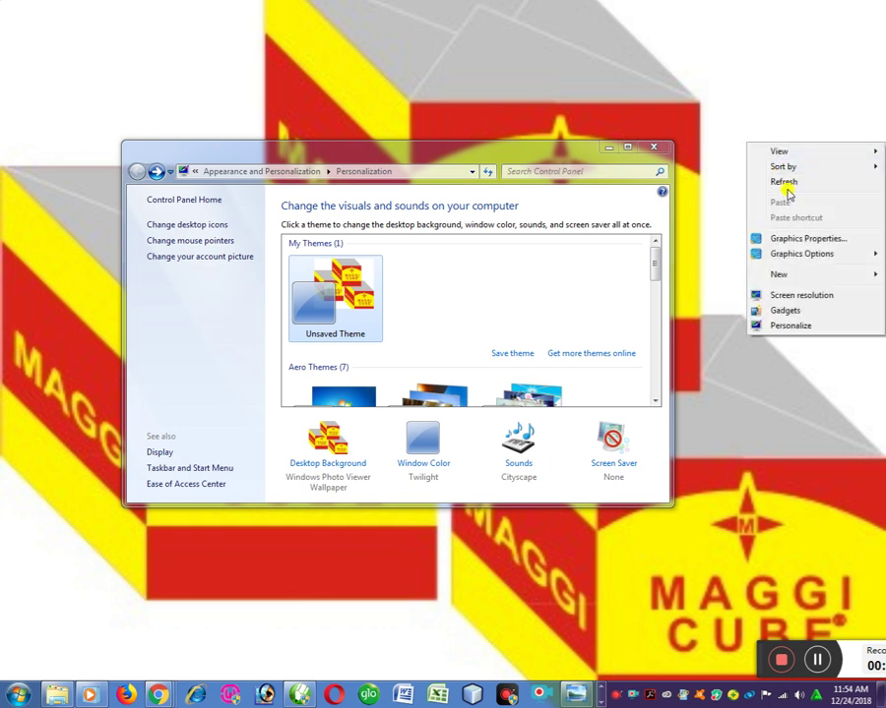
click(799, 185)
right_click(743, 170)
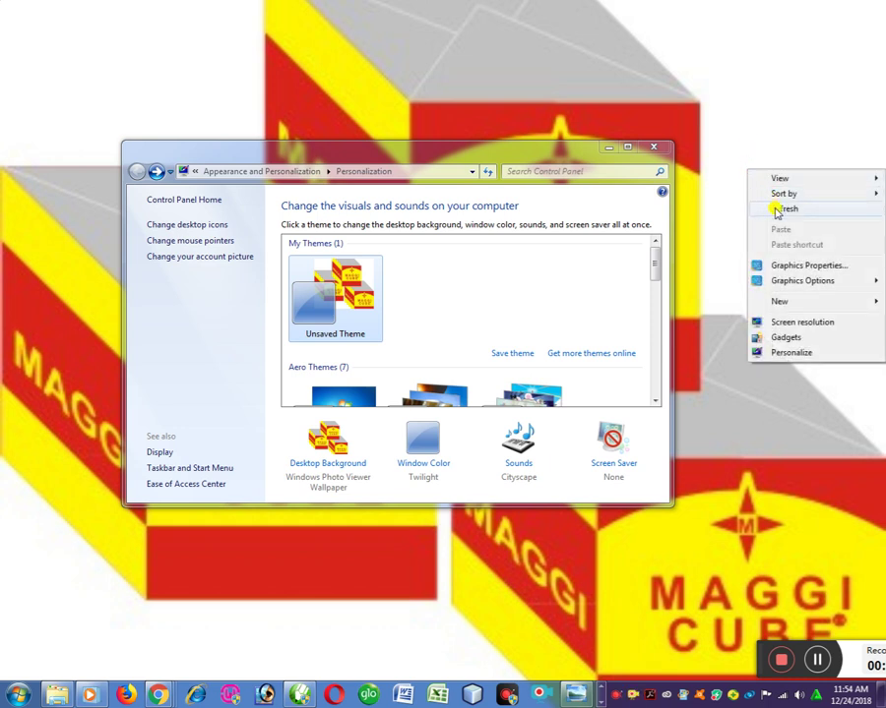
click(775, 205)
Switch to CorelDRAW, scale the three selected cartons down to about 1.23 by 1.10 inches and export them over the MAGGI CUBE JPEG.
click(300, 695)
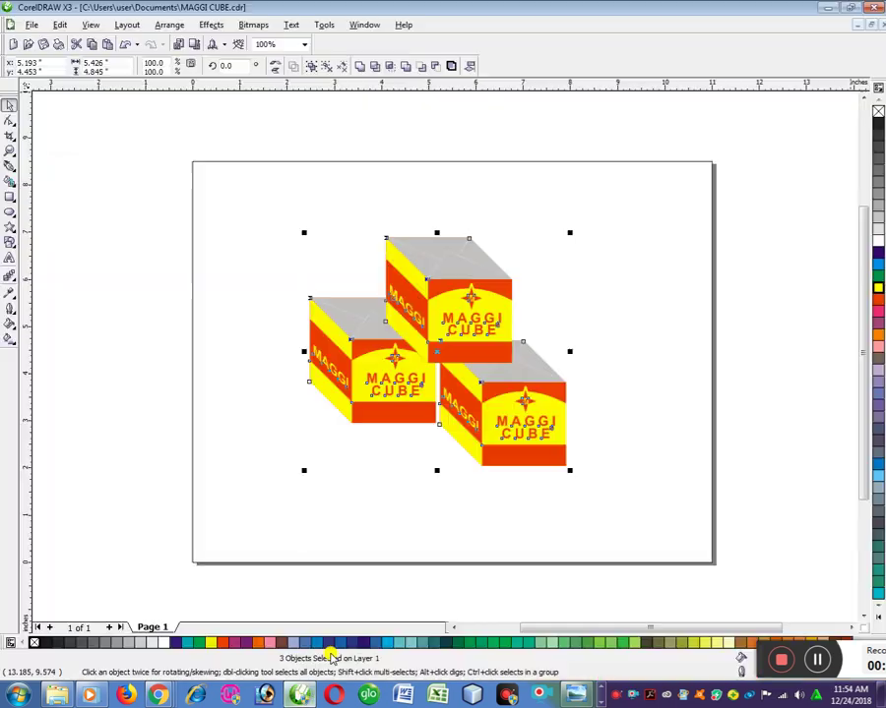
drag(571, 470, 372, 300)
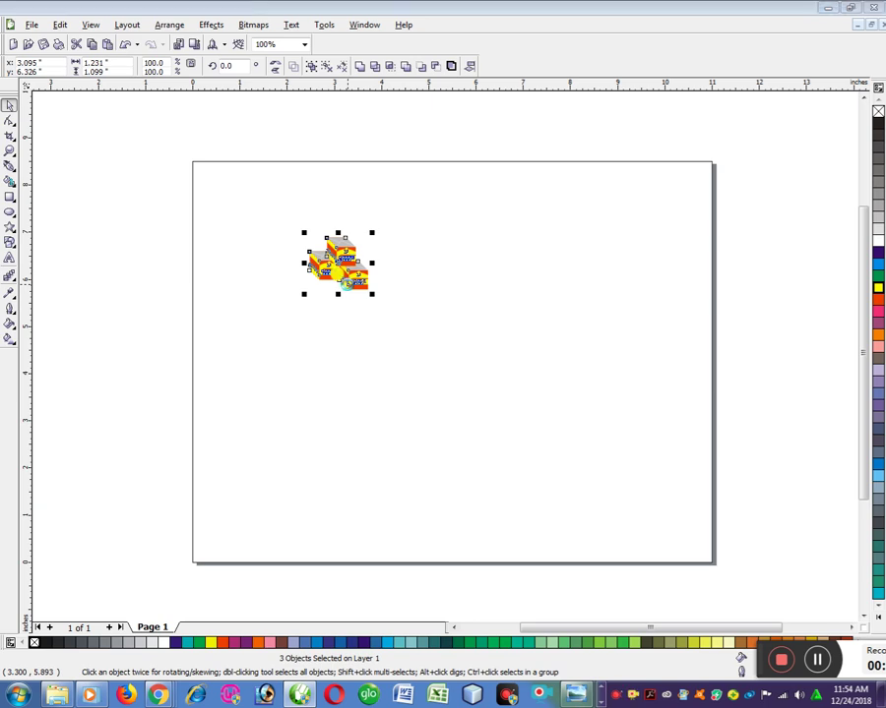
key(ctrl+e)
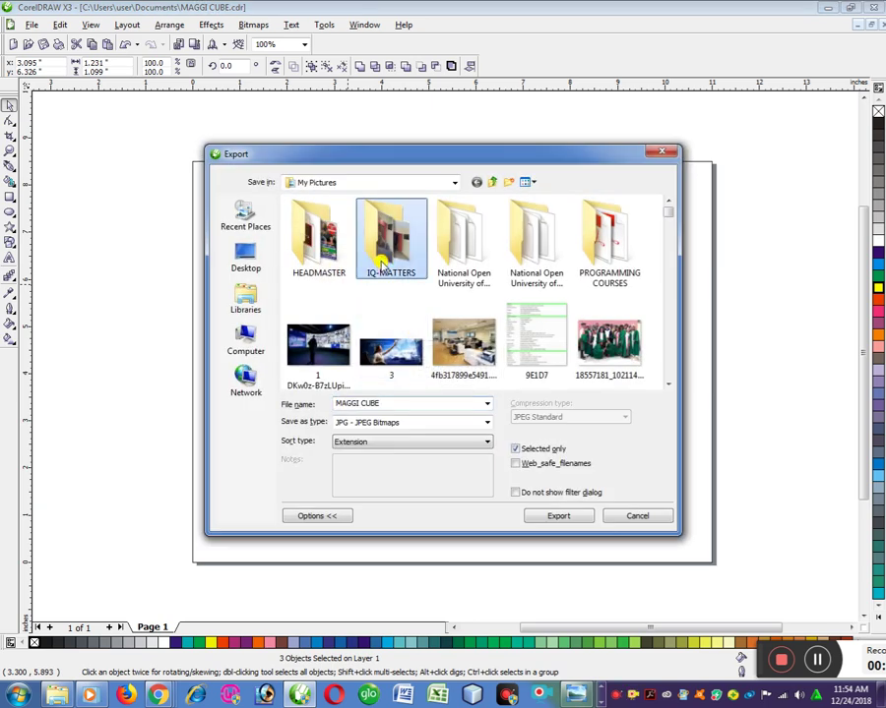
scroll(384, 261, down, 3)
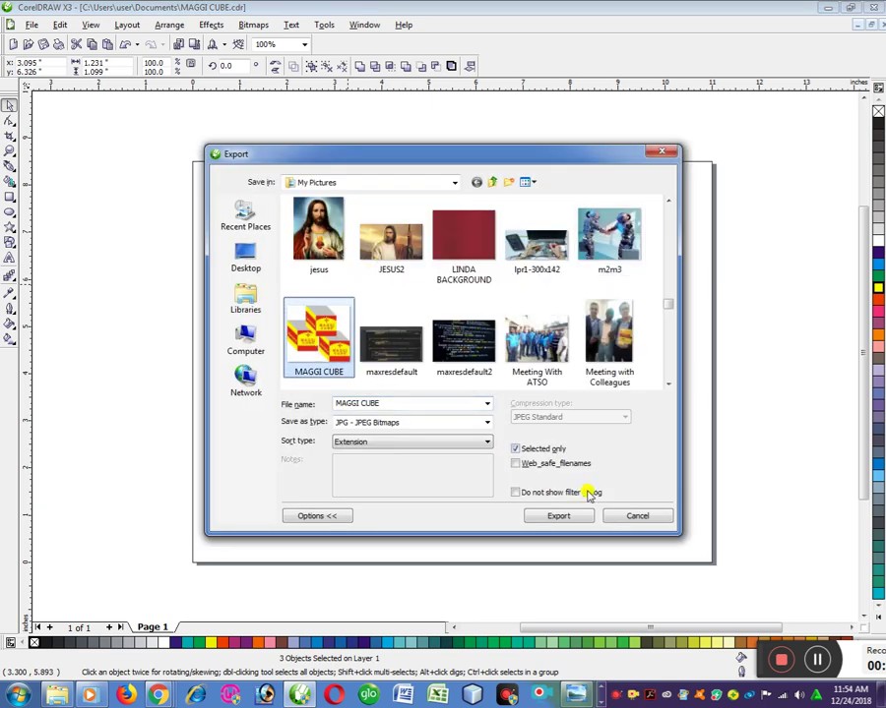
click(569, 514)
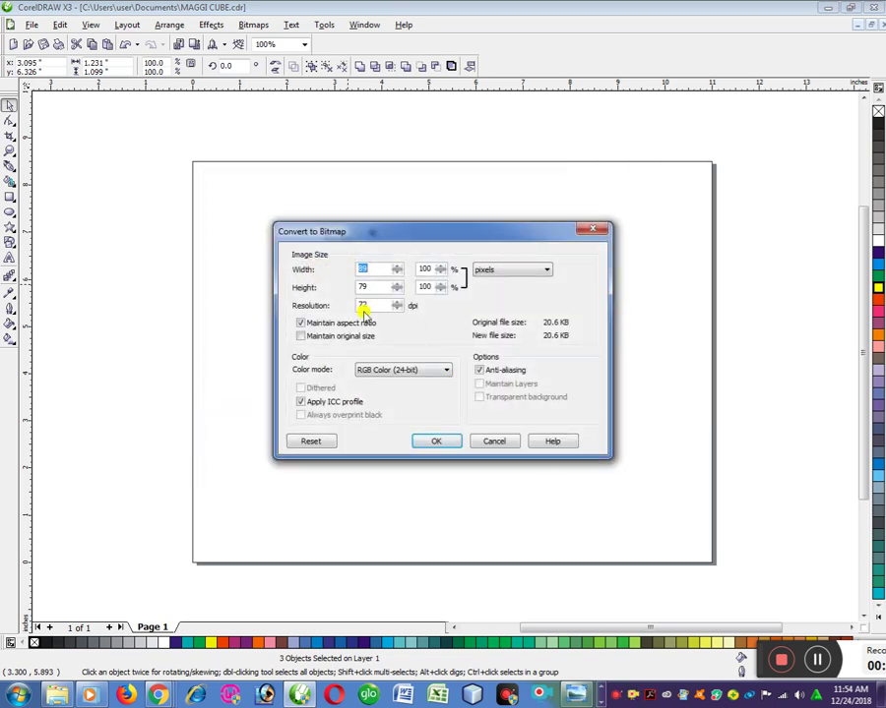
click(441, 440)
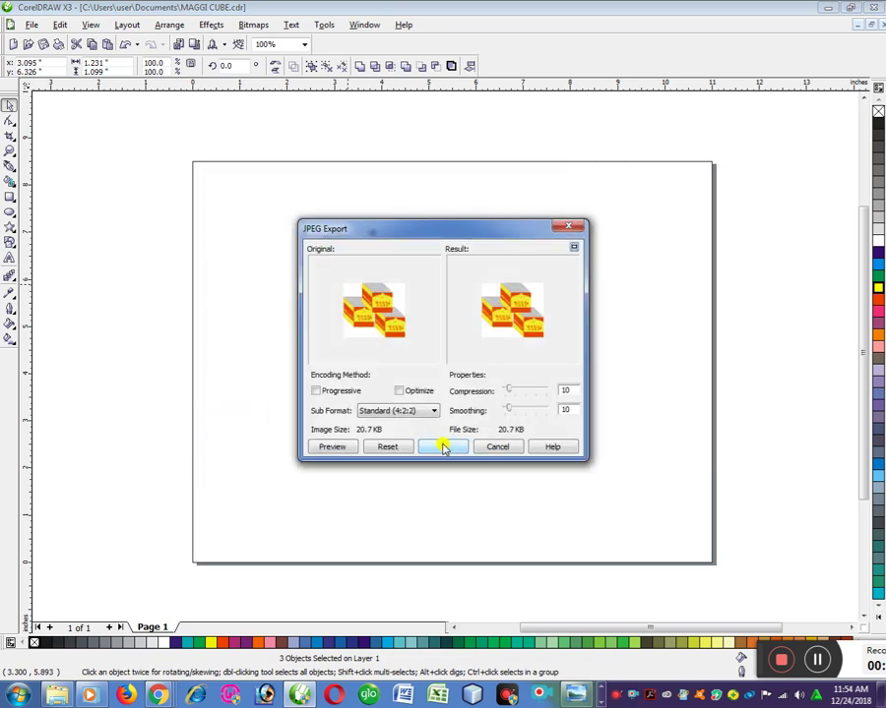
click(451, 445)
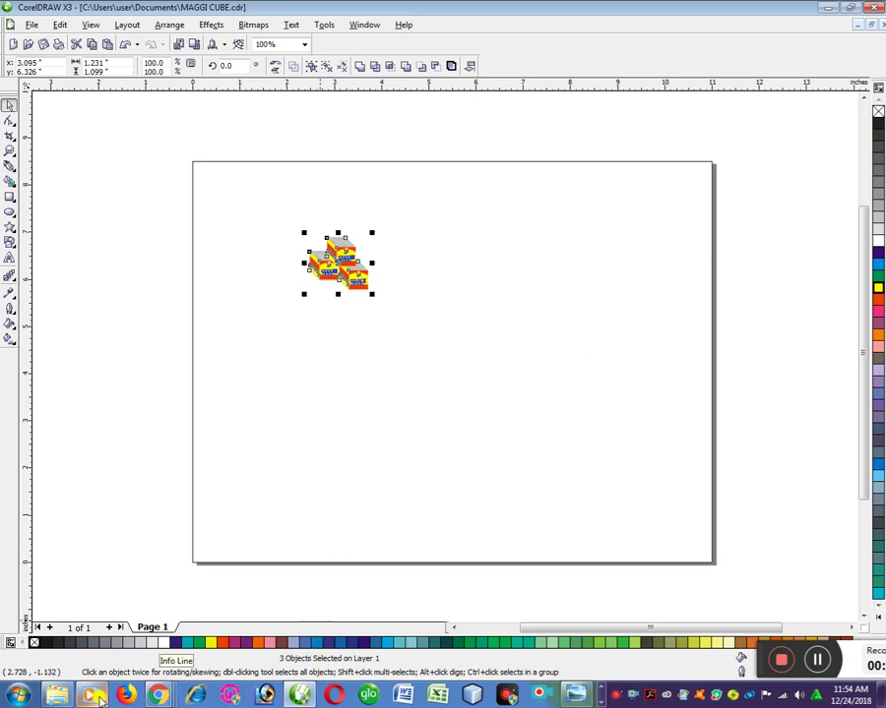
Switch to Windows Explorer, preview the re-exported MAGGI CUBE image, set it as desktop background and reveal the desktop.
click(59, 697)
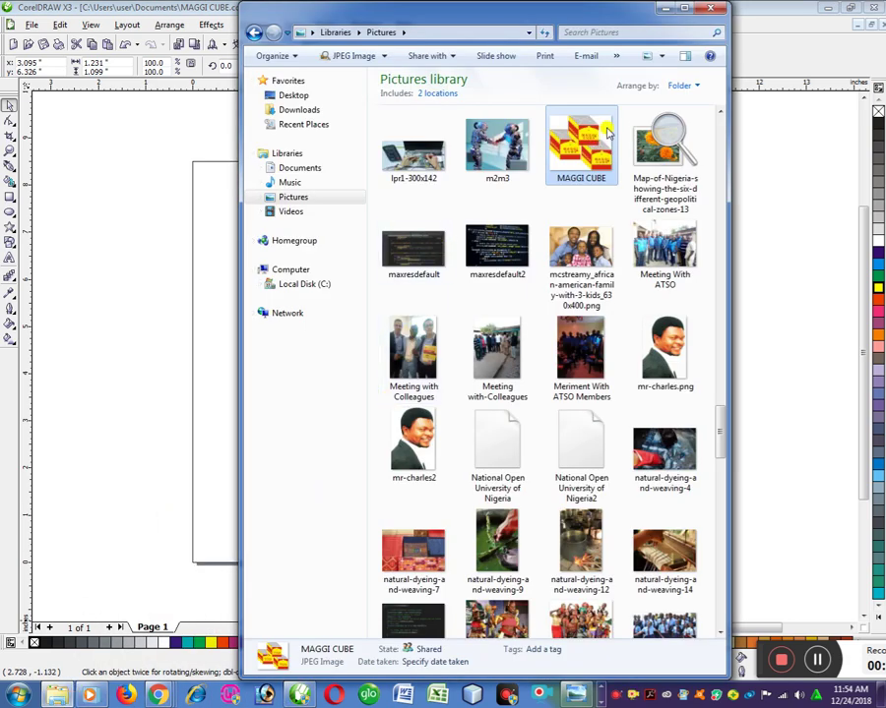
right_click(591, 135)
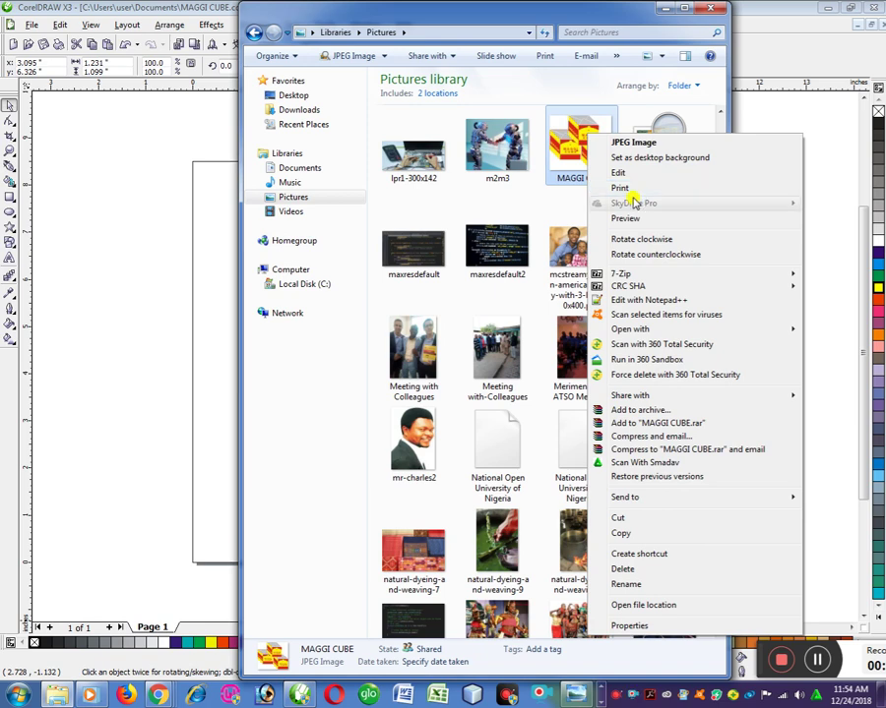
click(623, 220)
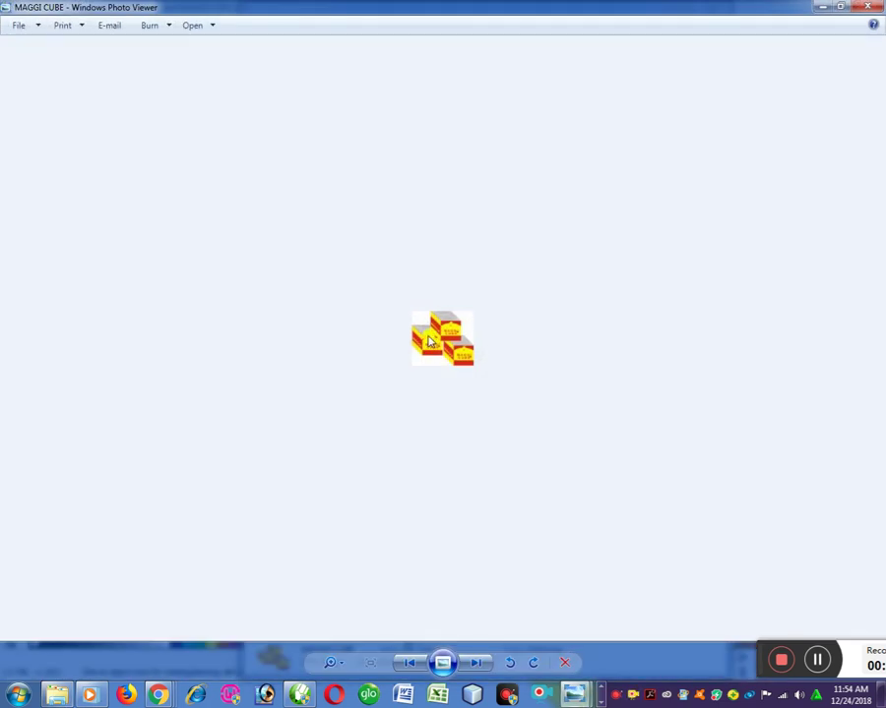
right_click(429, 340)
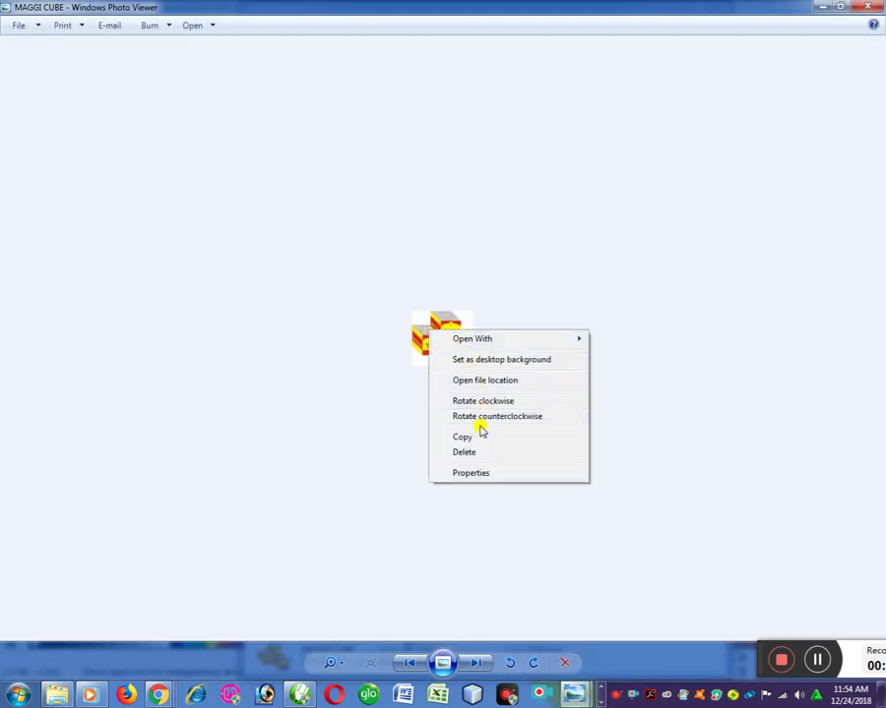
click(499, 360)
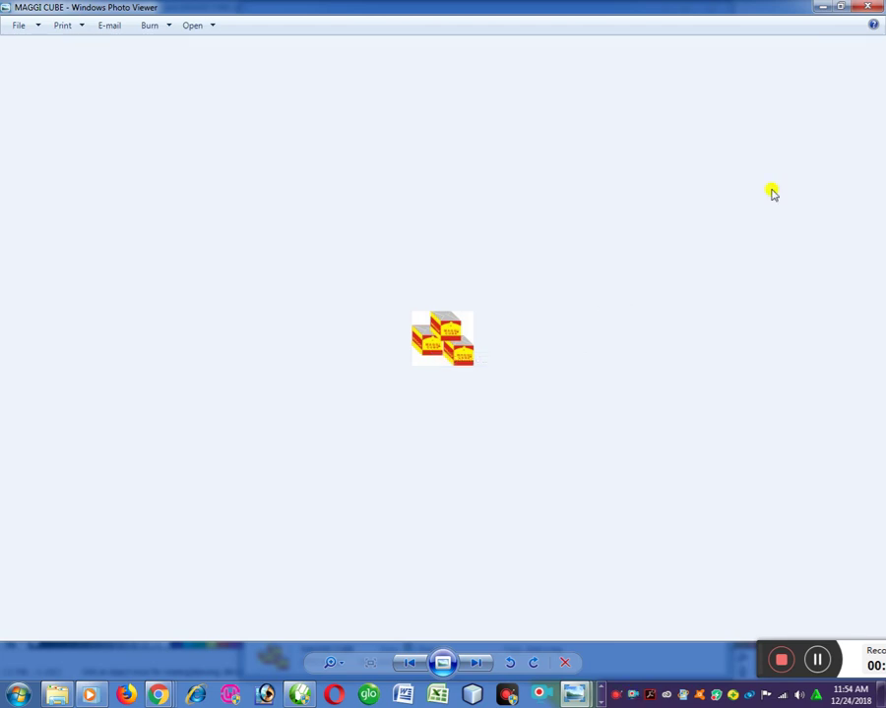
click(822, 8)
click(673, 9)
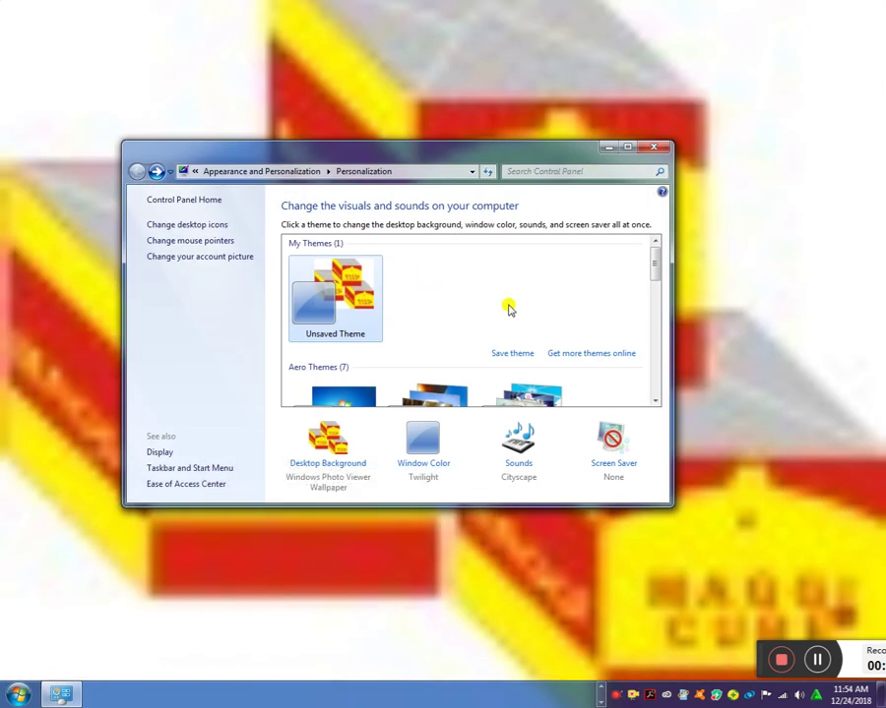
Set the new desktop background's picture position to Tile and save the changes.
click(352, 458)
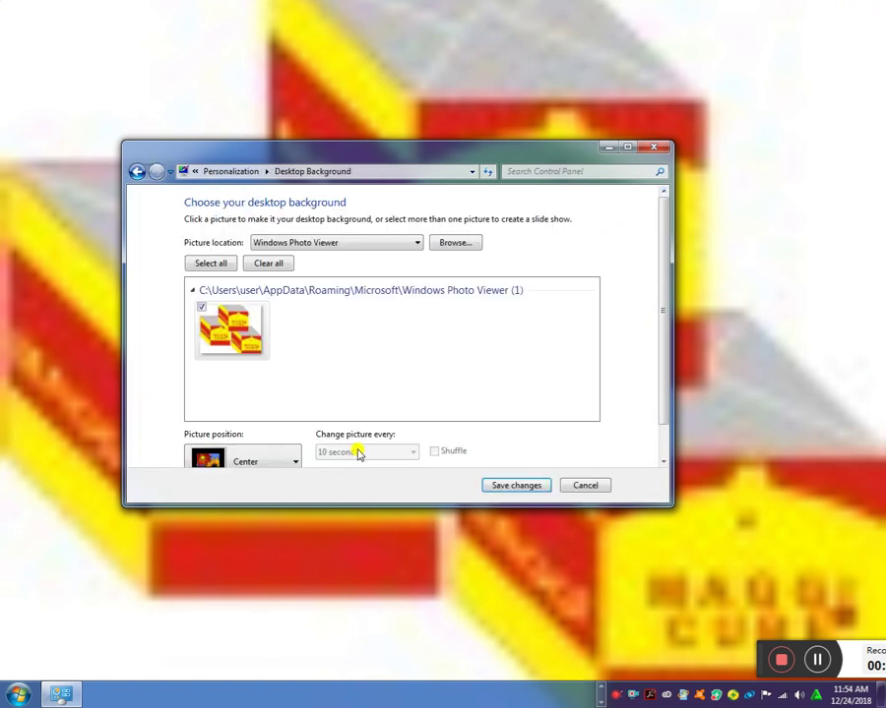
click(295, 454)
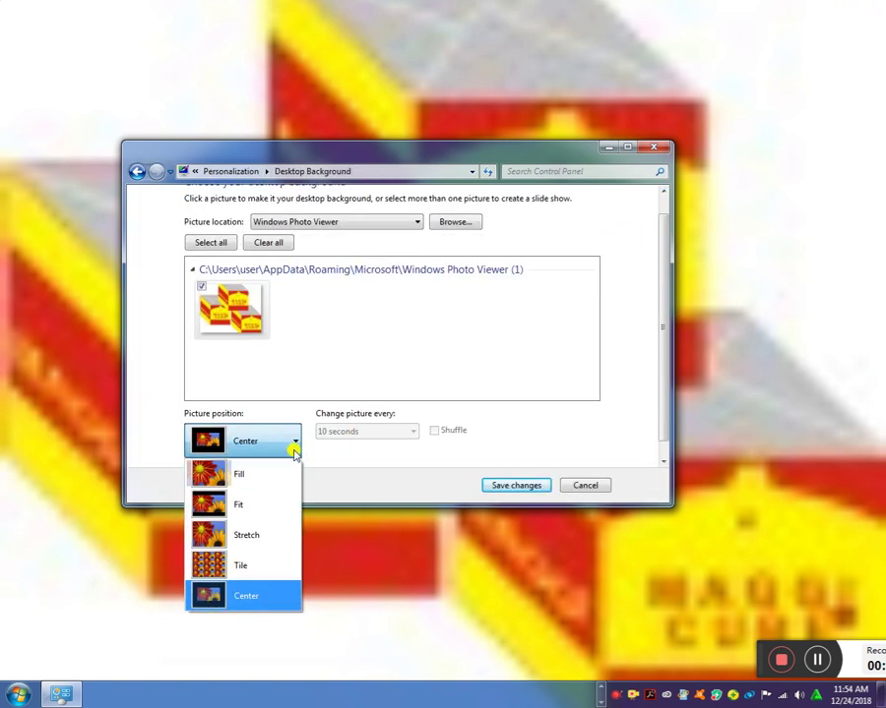
click(245, 566)
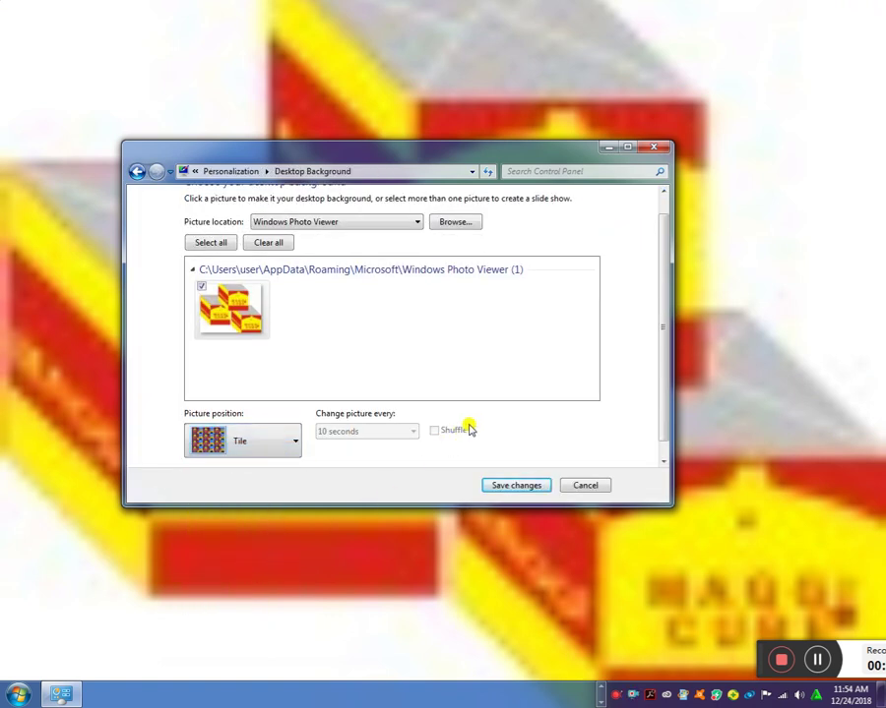
scroll(659, 433, down, 1)
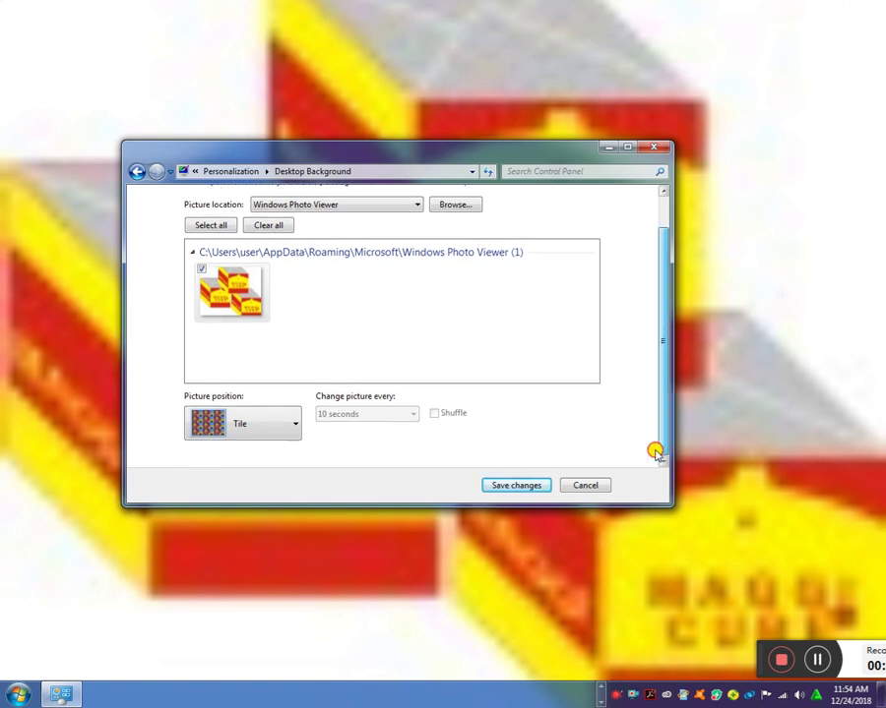
click(512, 486)
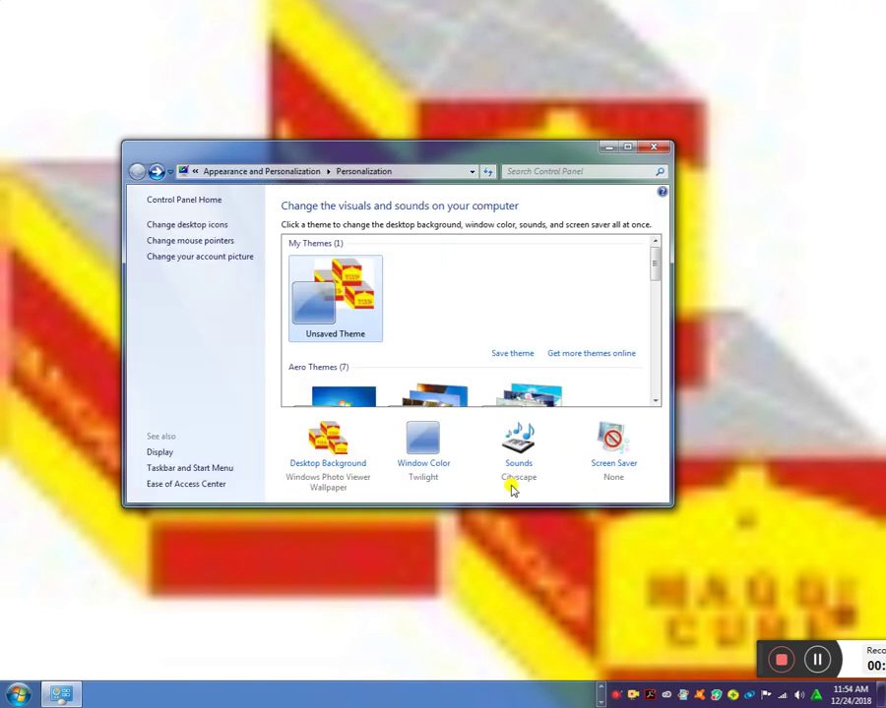
Move the Personalization window aside, switch the picture position to Fit and back to Tile, and save the changes.
drag(470, 150, 664, 43)
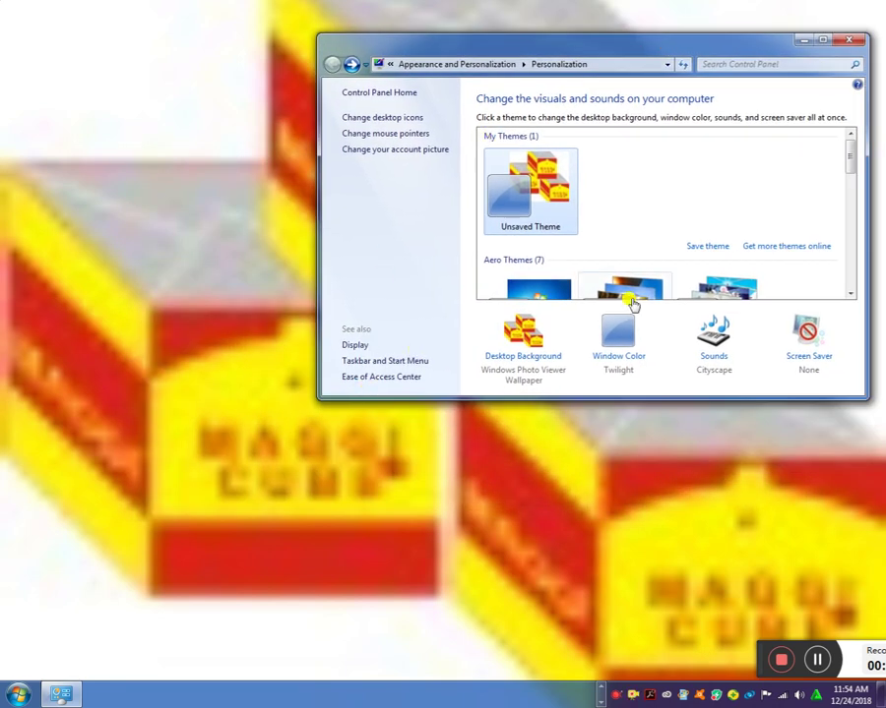
click(520, 362)
click(487, 350)
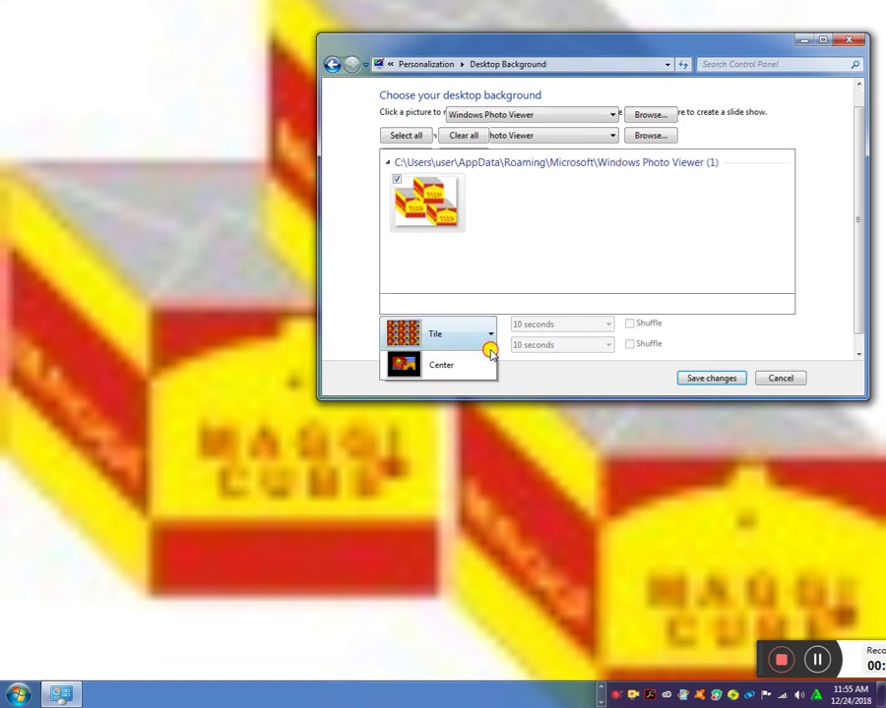
click(448, 393)
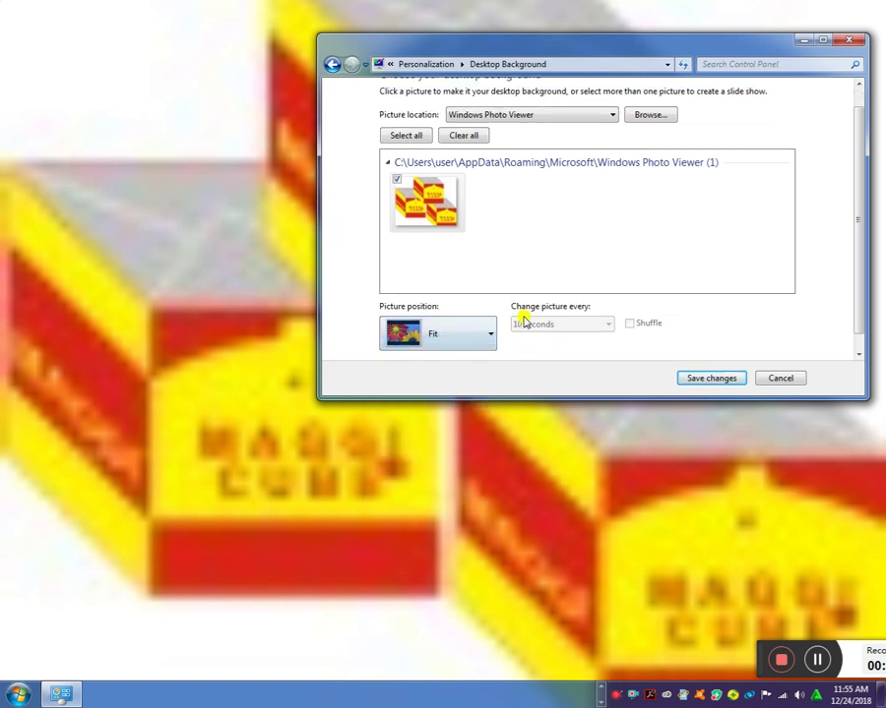
click(452, 334)
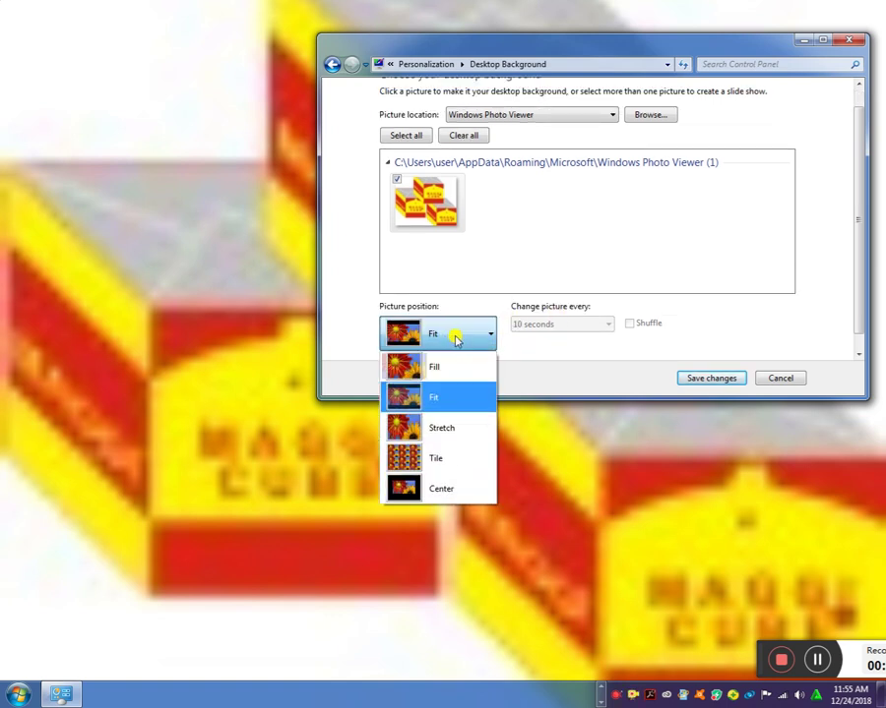
click(438, 458)
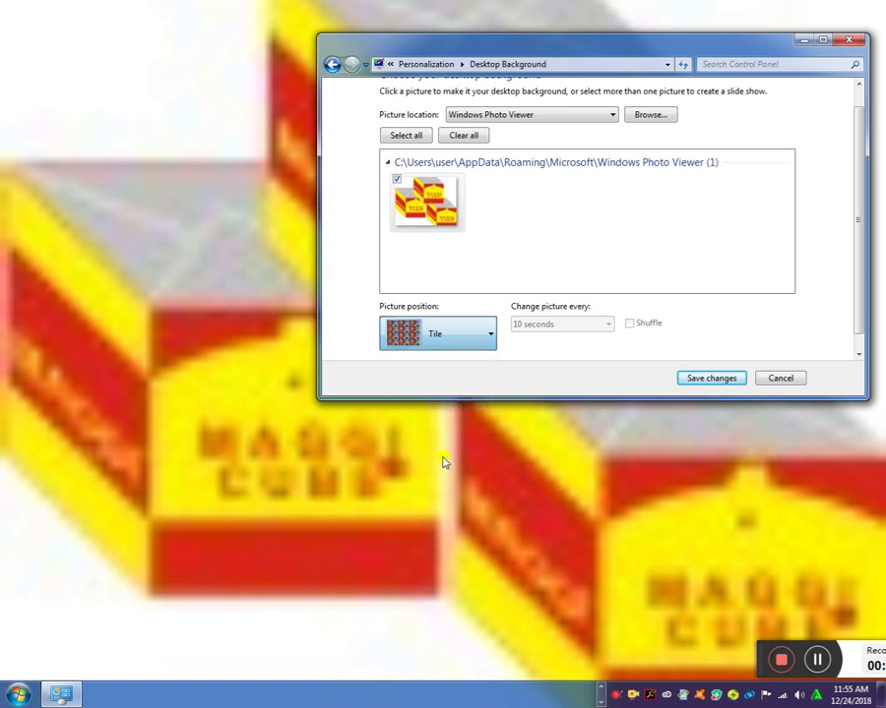
click(700, 380)
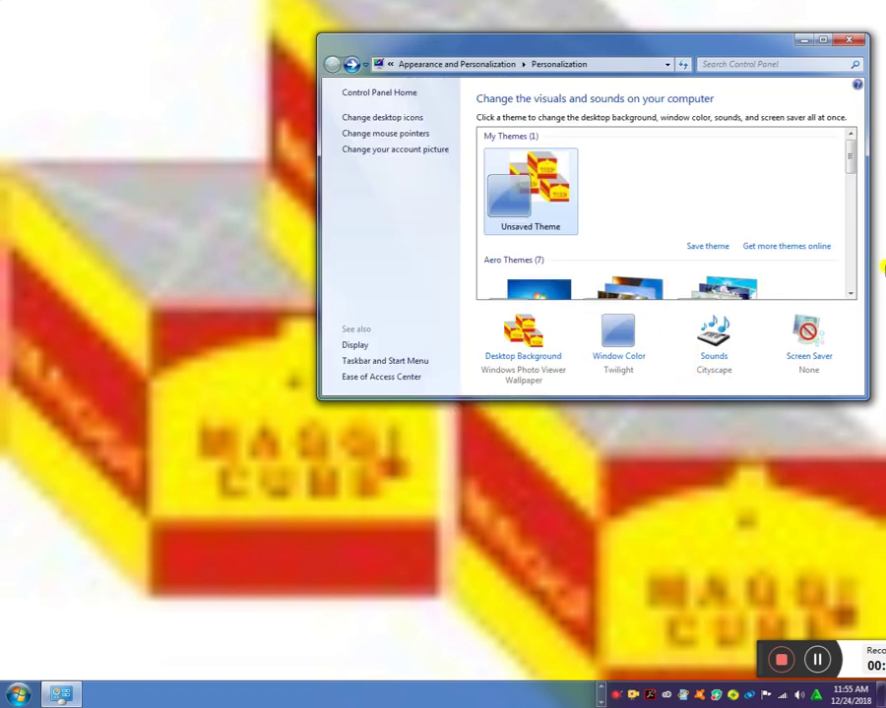
Look through the available themes and change the desktop background's picture location to the Pictures library.
mouse_move(852, 148)
mouse_down()
mouse_move(835, 279)
mouse_move(864, 130)
mouse_up()
drag(850, 164, 835, 259)
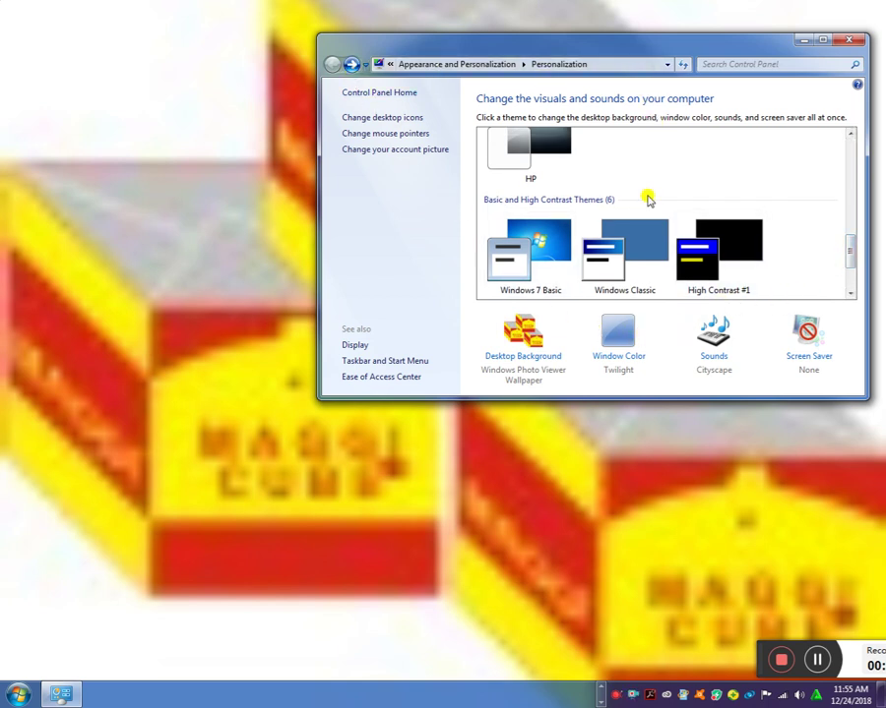
click(533, 356)
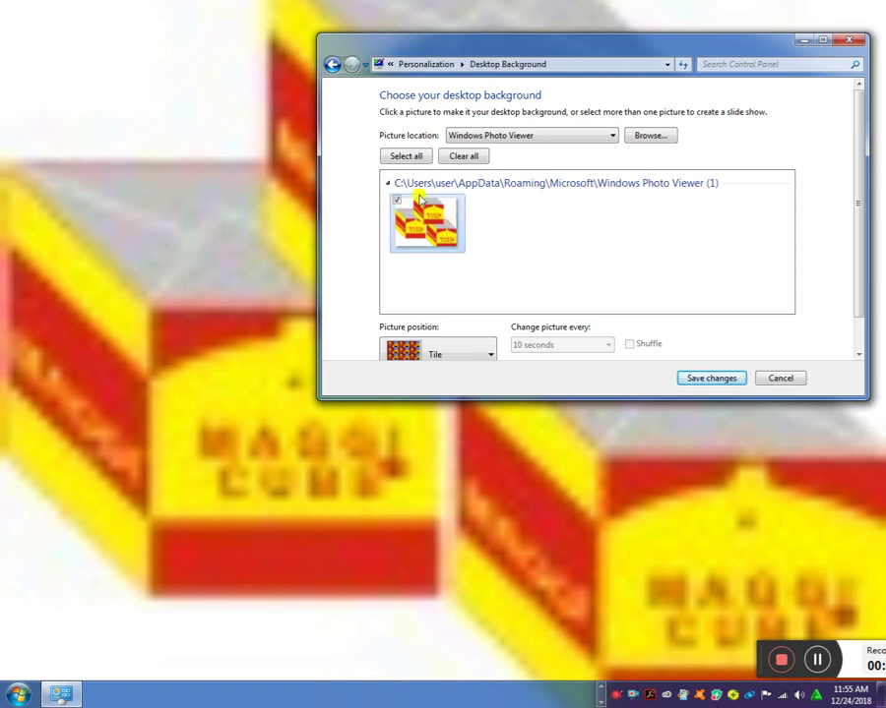
click(551, 134)
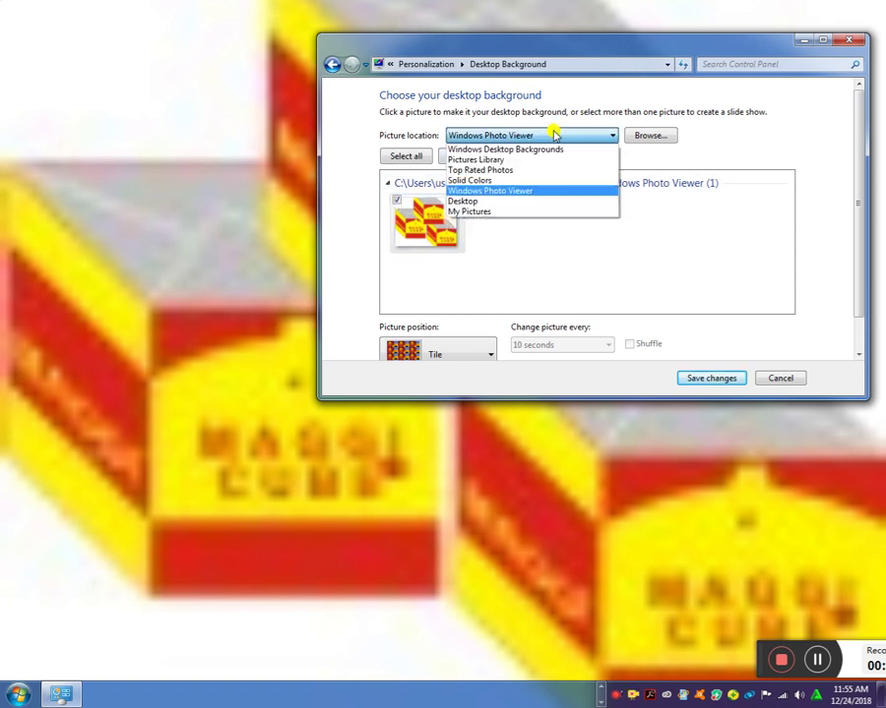
click(556, 135)
click(648, 136)
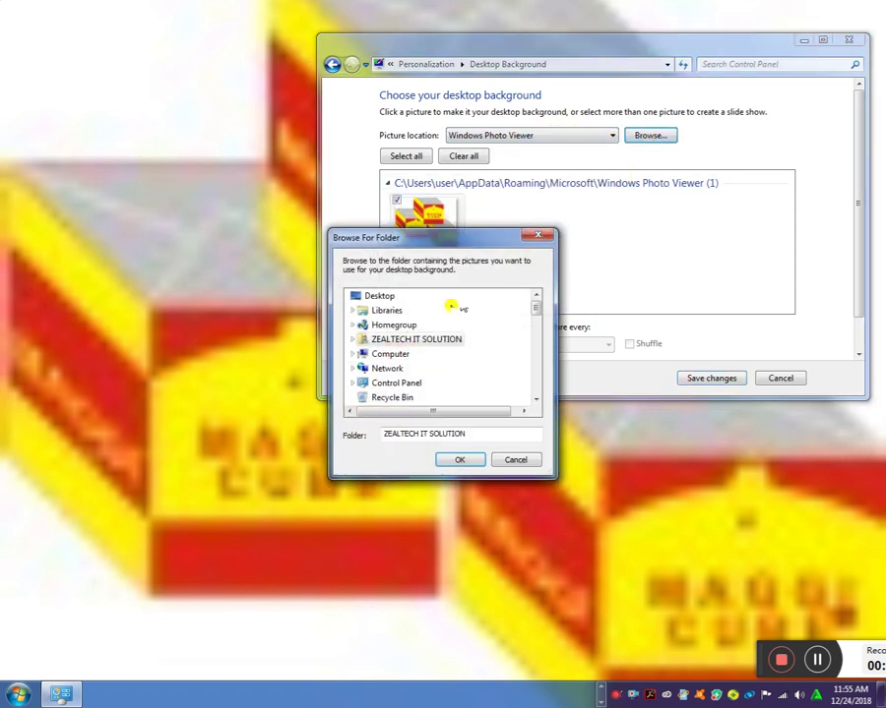
click(388, 310)
click(392, 354)
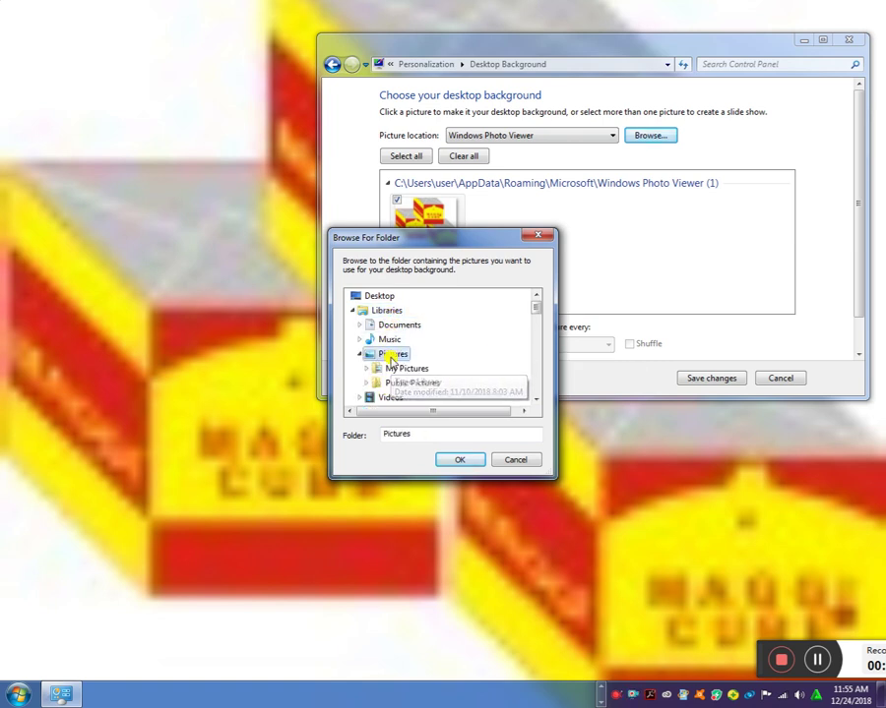
click(455, 461)
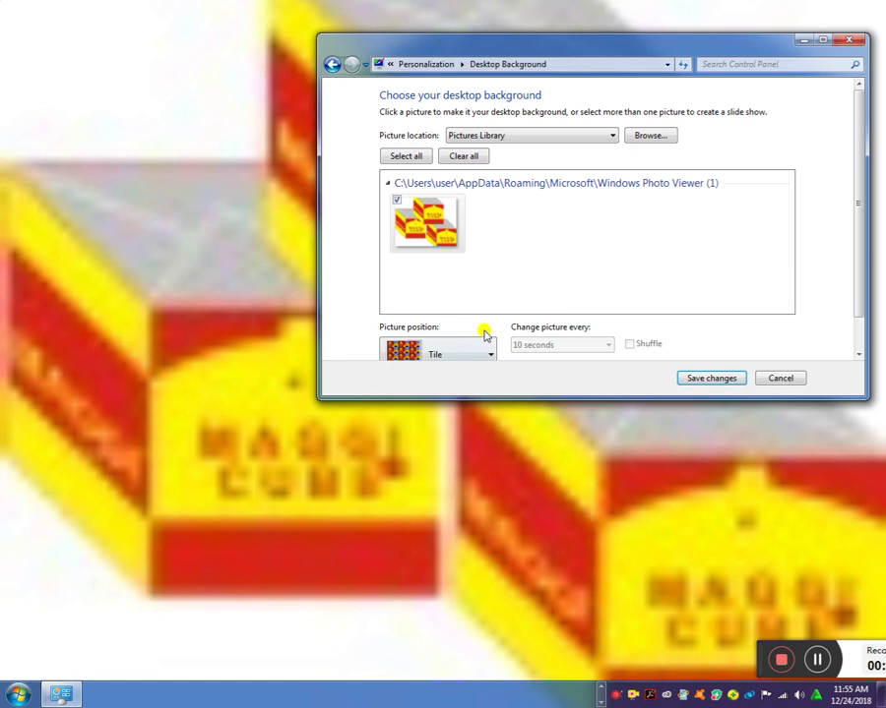
Look over the Pictures Library images and browse to the Desktop folder as the desktop background's picture location.
drag(858, 212, 846, 317)
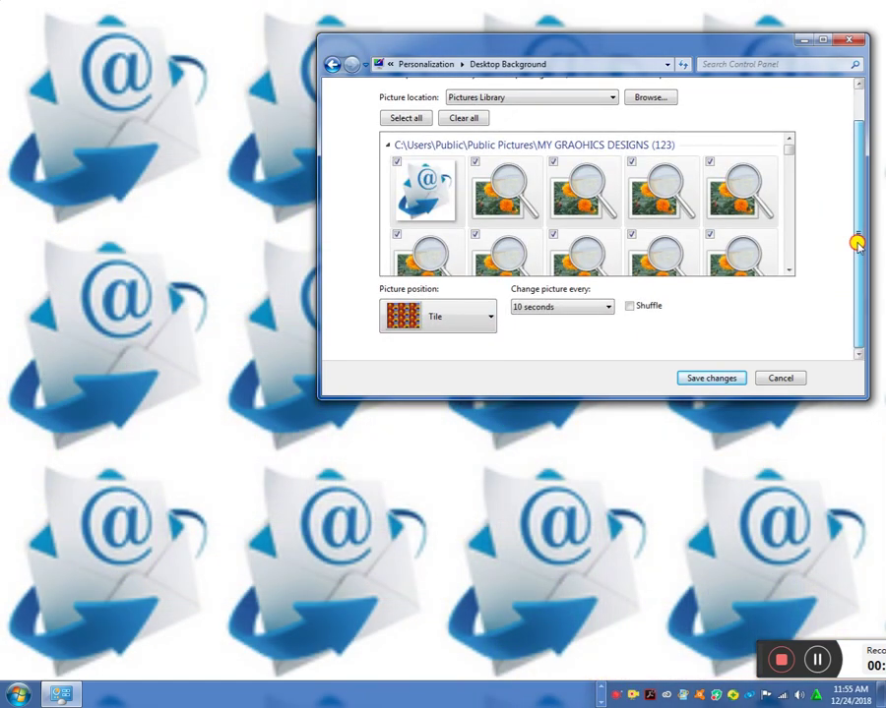
drag(856, 259, 878, 169)
scroll(879, 204, down, 1)
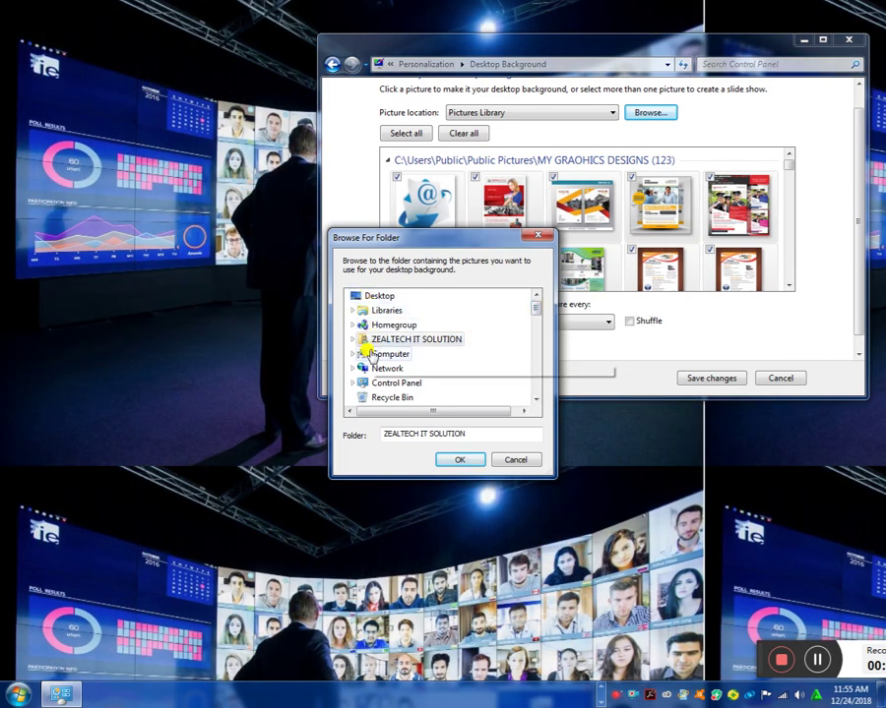
click(379, 311)
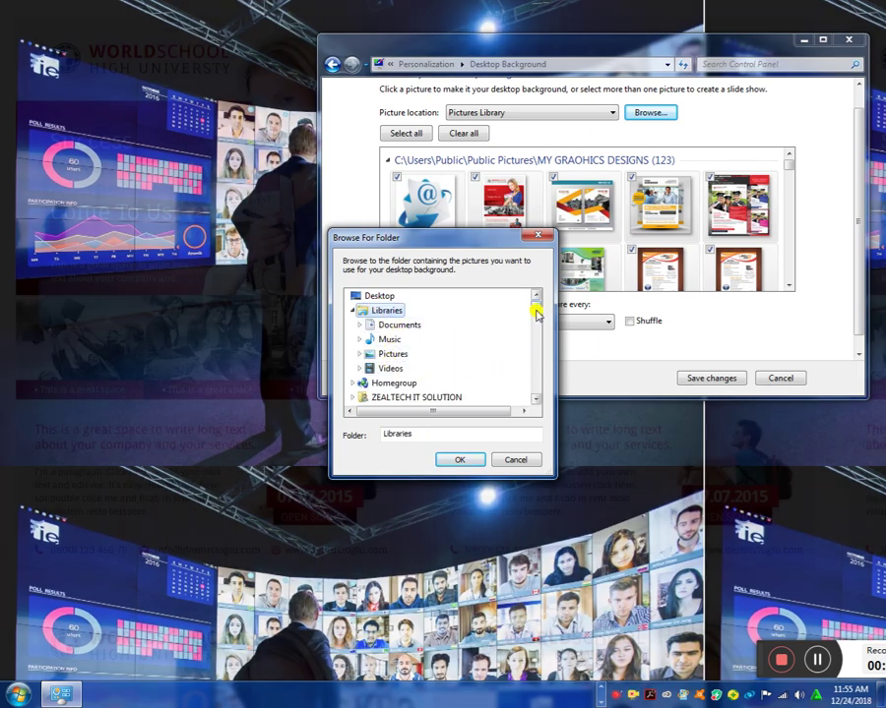
mouse_move(535, 308)
mouse_down()
mouse_move(536, 331)
mouse_move(533, 296)
mouse_up()
click(379, 296)
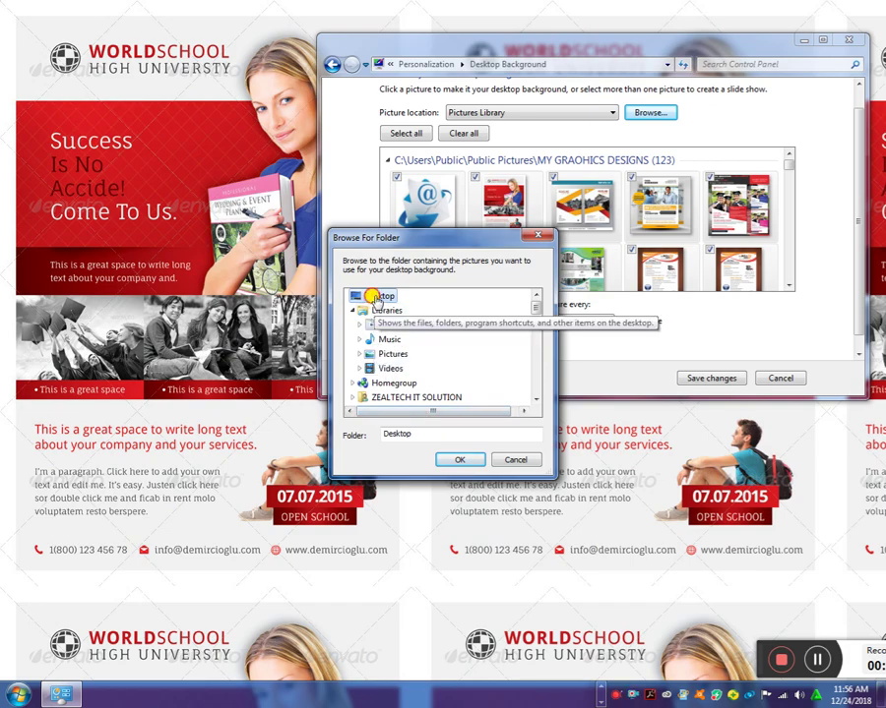
click(455, 460)
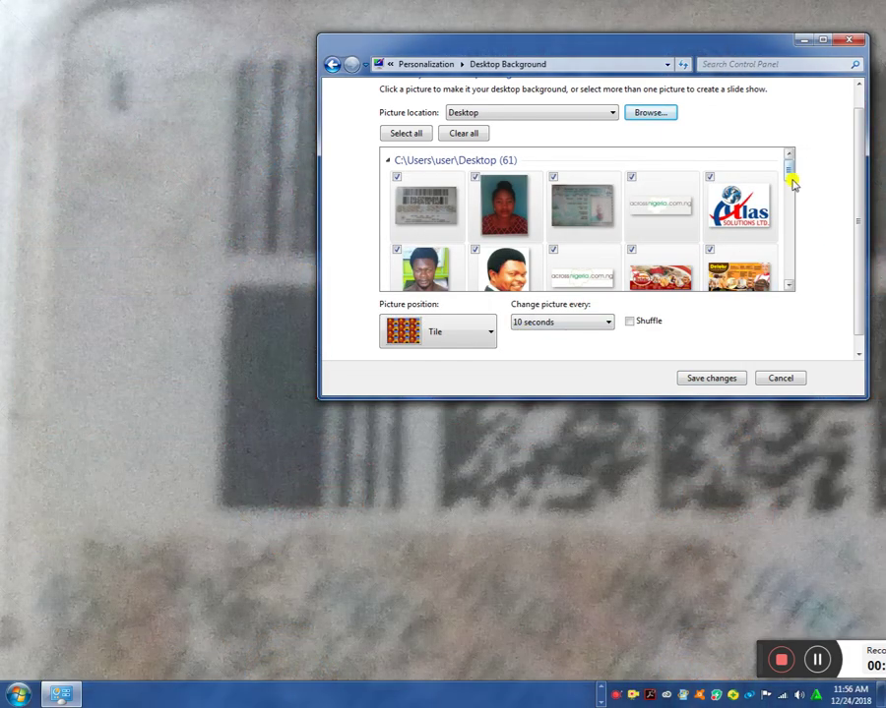
Set only the Atlas Solutions logo as the tiled desktop background, save the changes and minimize the Personalization window.
mouse_move(791, 178)
mouse_down()
mouse_move(781, 275)
mouse_move(799, 163)
mouse_up()
click(740, 205)
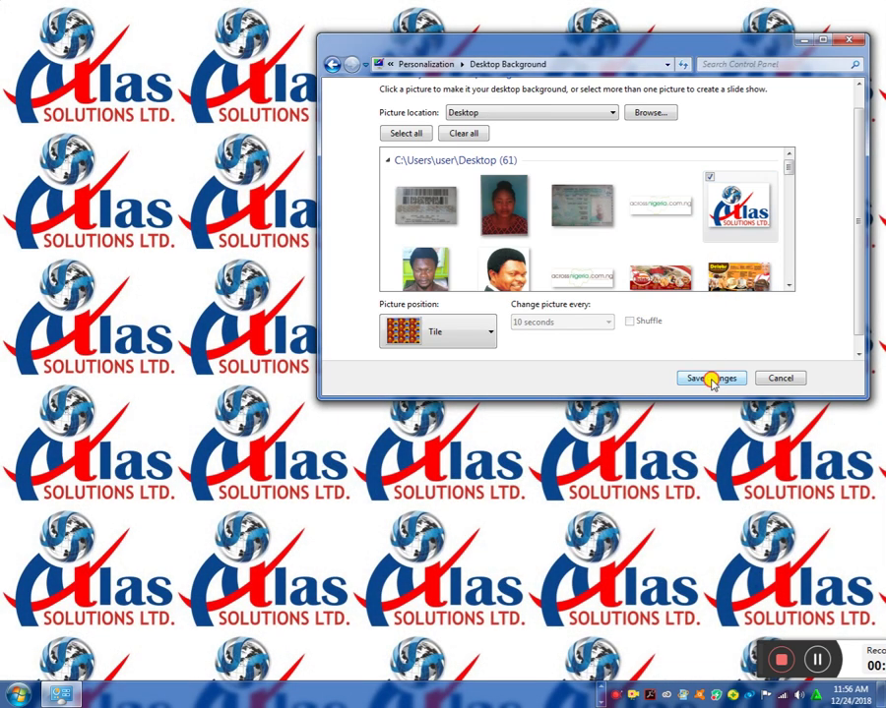
click(710, 381)
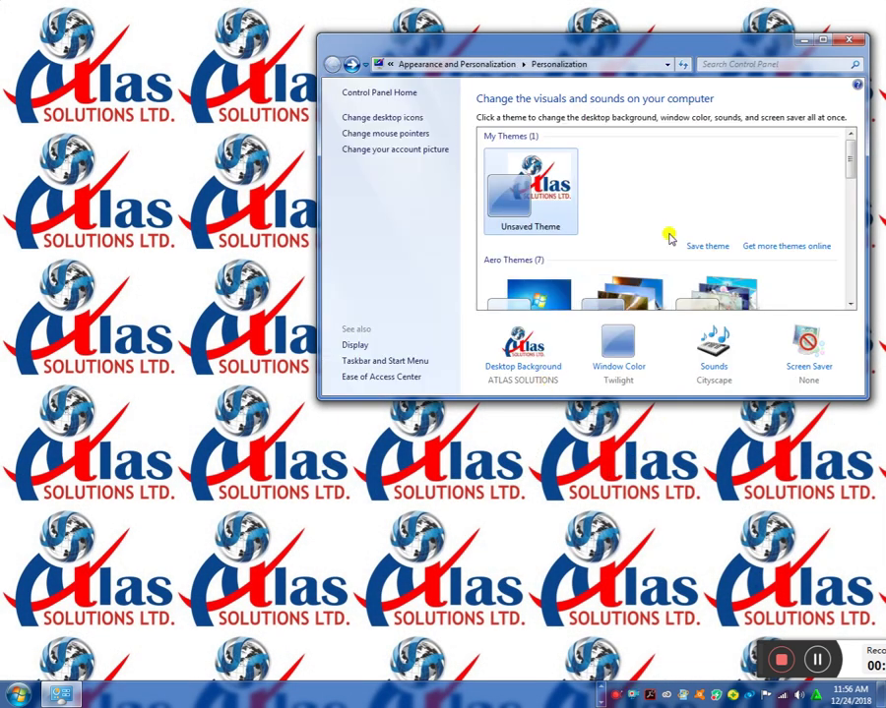
click(801, 39)
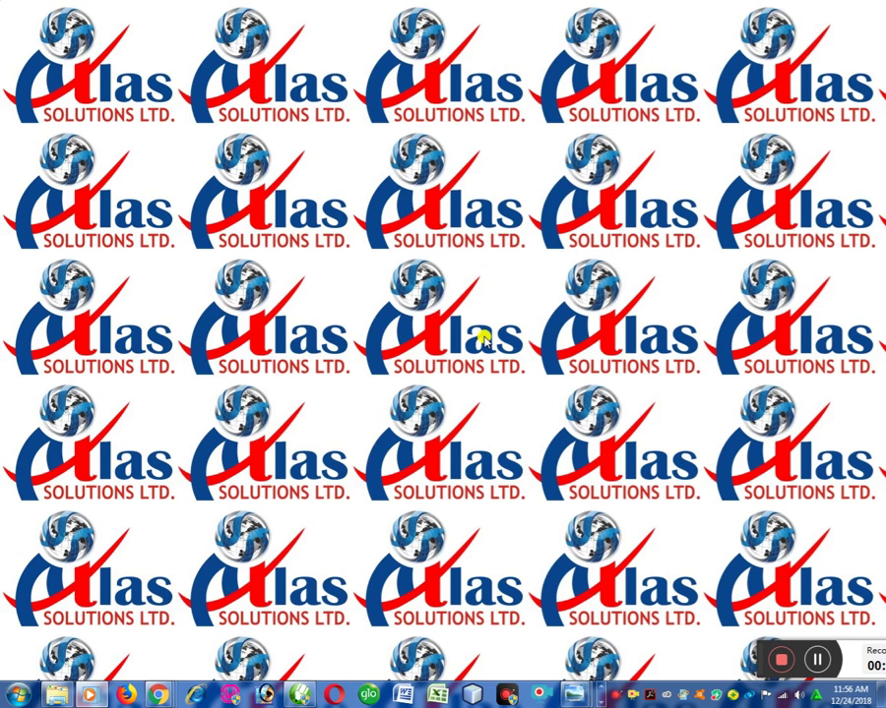
drag(752, 651, 430, 619)
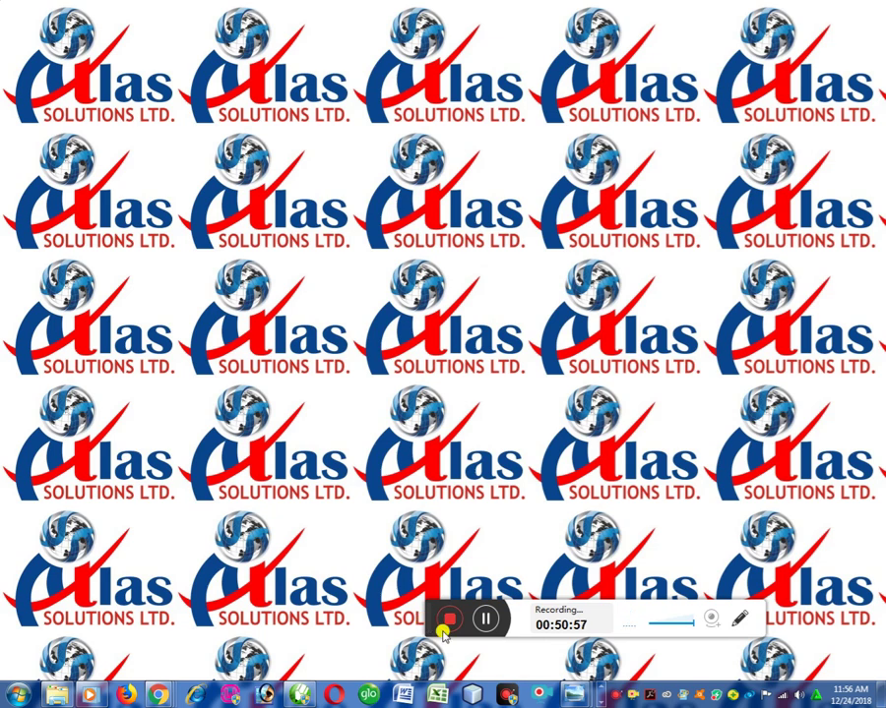